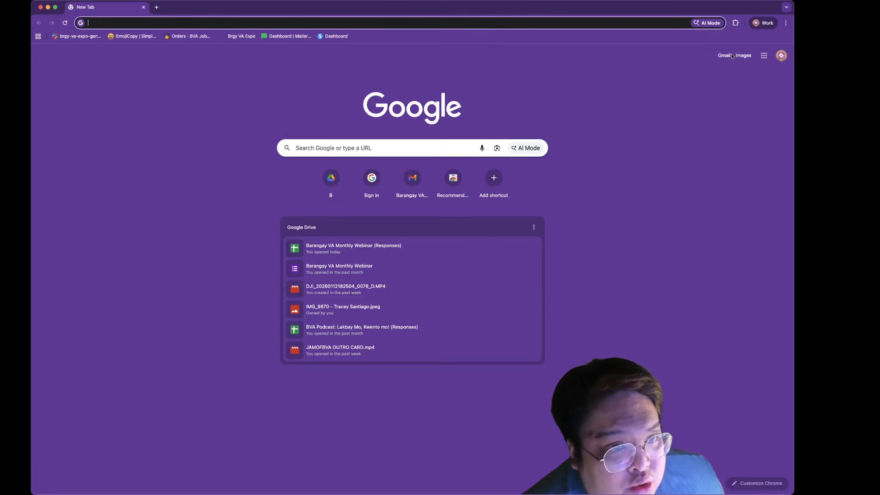
Check which Google account is signed in to the browser
left_click(781, 56)
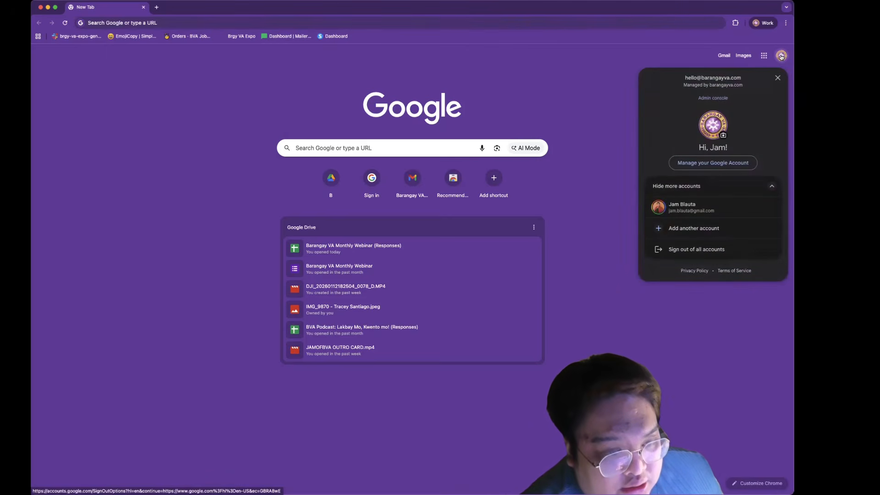
left_click(781, 56)
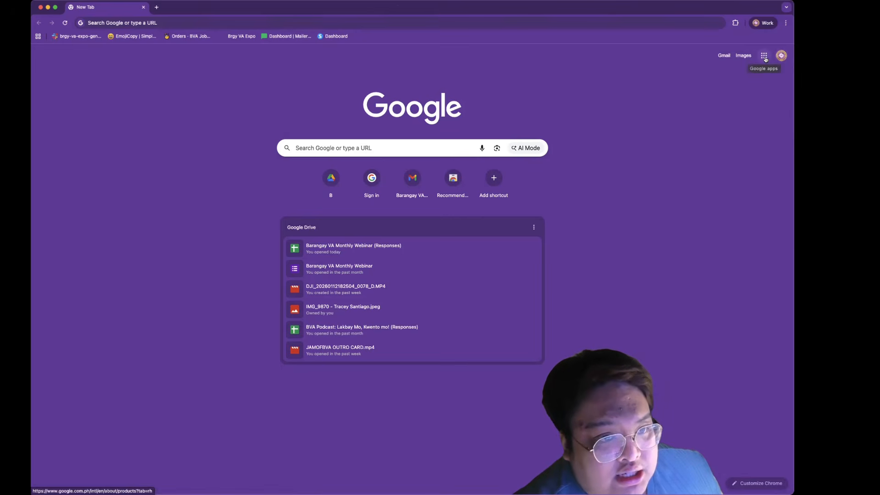
Replace Chat and Meet with Forms and Keep in the Google apps launcher's favourites and save the arrangement
left_click(764, 57)
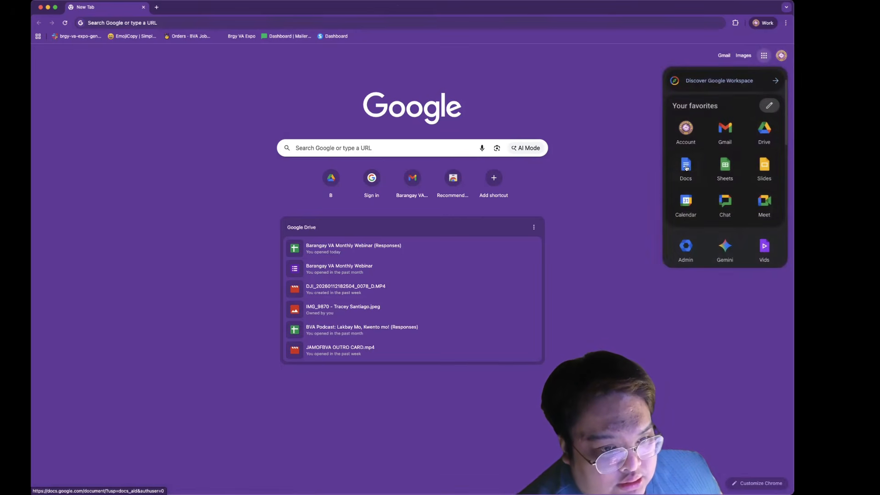
scroll(686, 168, "down", 5)
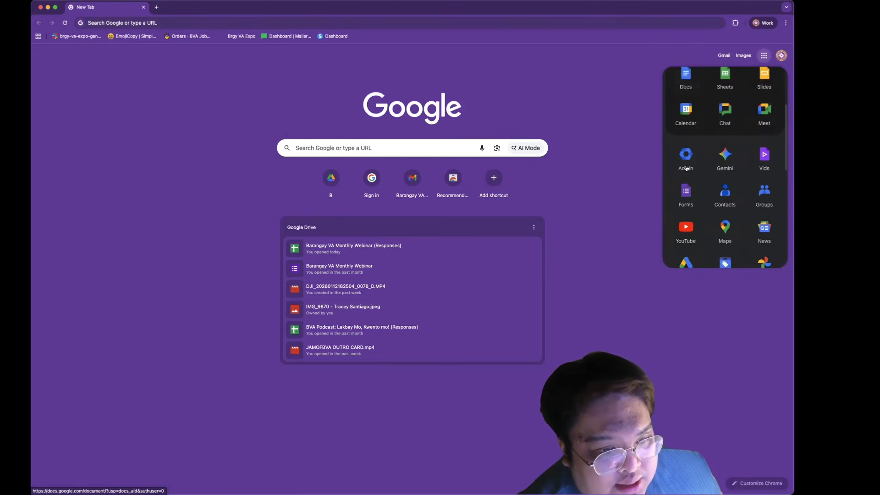
scroll(686, 168, "down", 5)
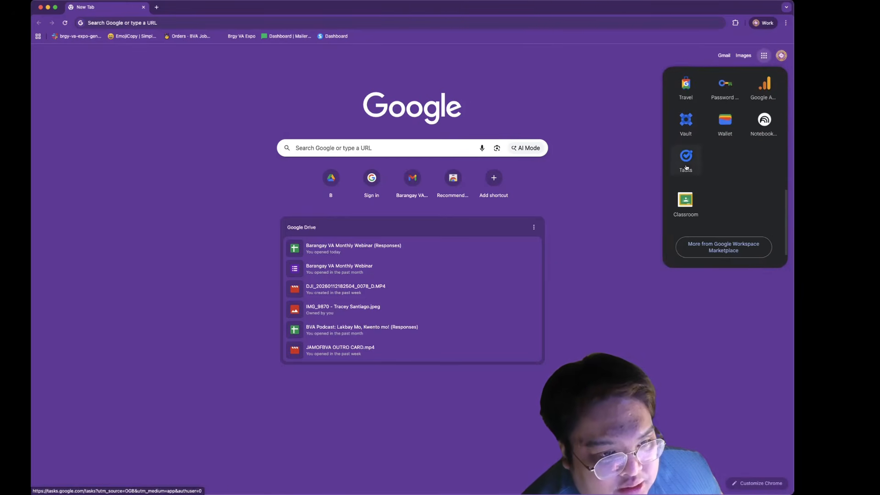
scroll(769, 107, "up", 10)
left_click(770, 106)
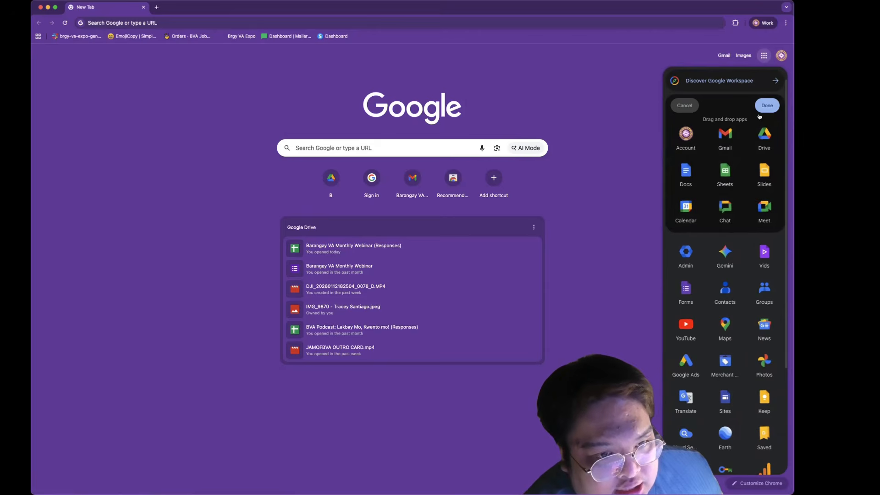
left_click_drag(683, 289, 725, 211)
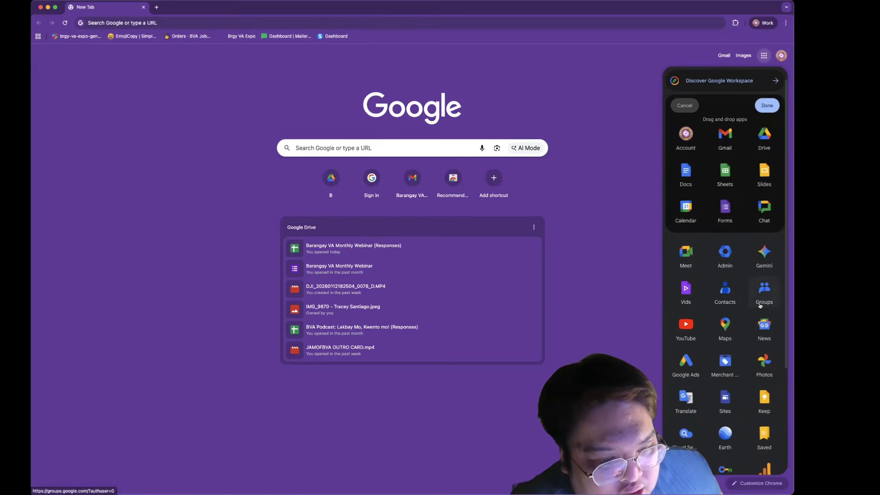
left_click_drag(762, 398, 763, 207)
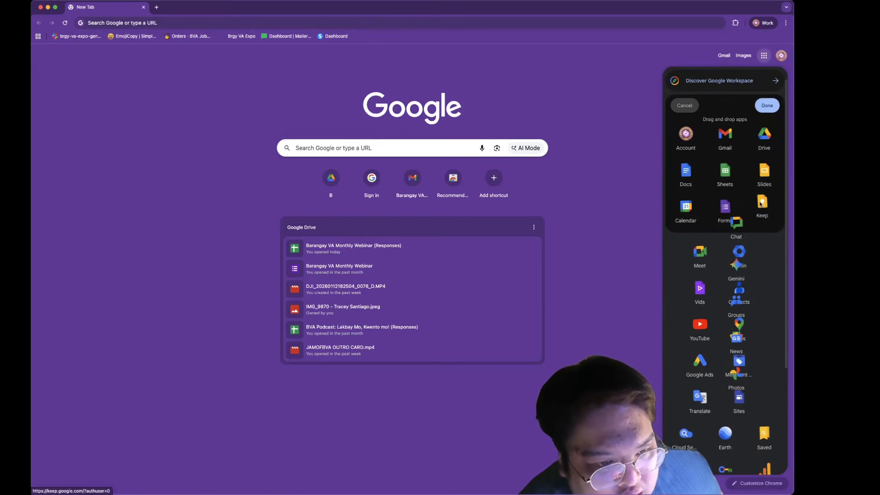
left_click(764, 108)
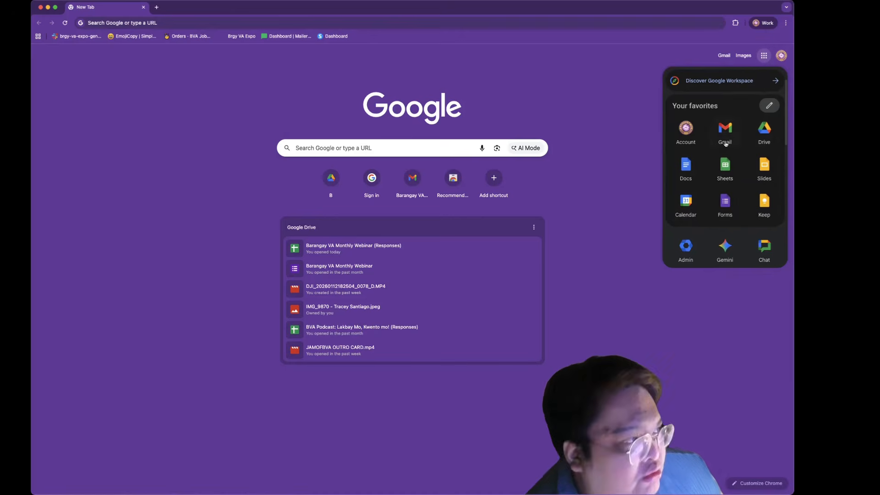
Switch to My Drive in Google Drive and create a new blank Google Docs document there
left_click(763, 126)
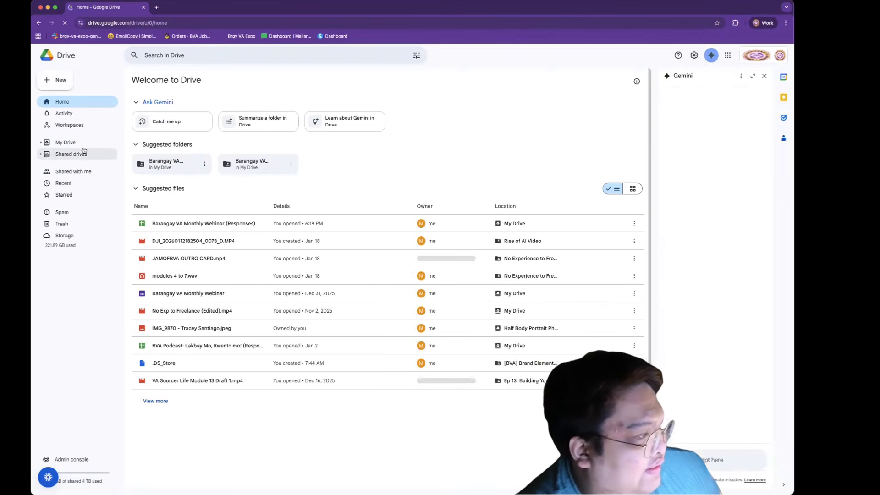
left_click(65, 143)
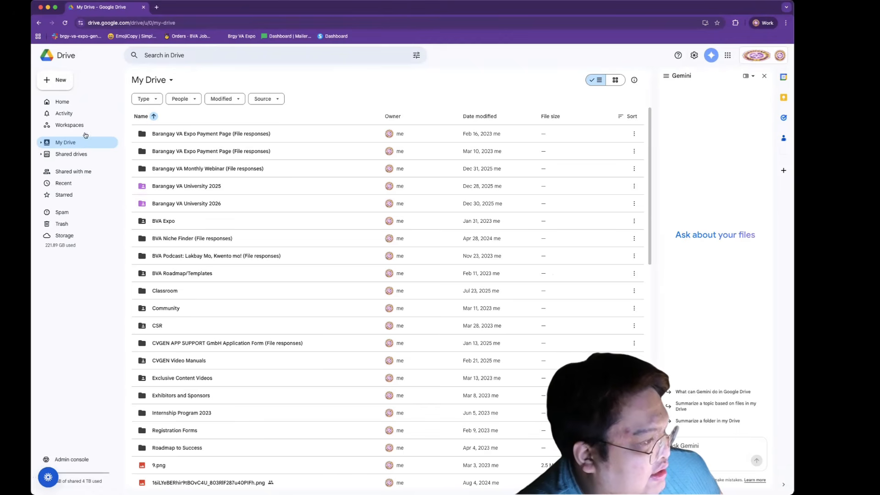
left_click(55, 81)
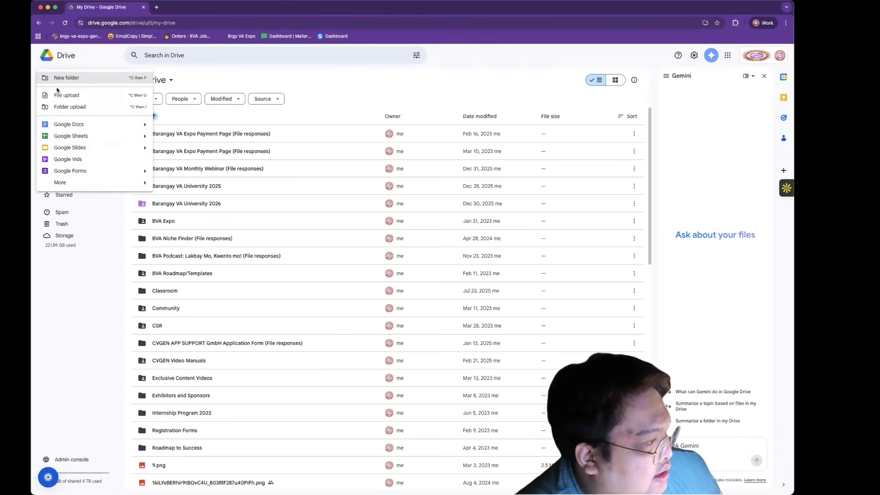
left_click(100, 125)
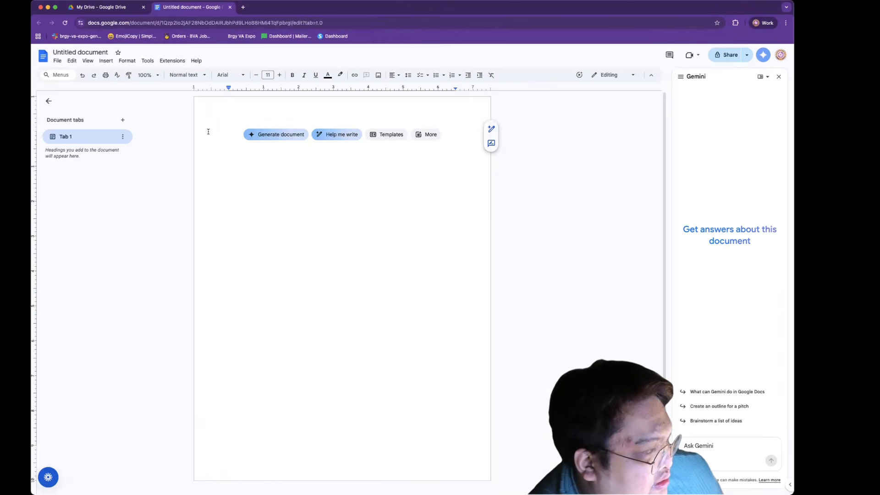
Create another blank document through a Google search for "new.doc" and close its browser tab
left_click(242, 6)
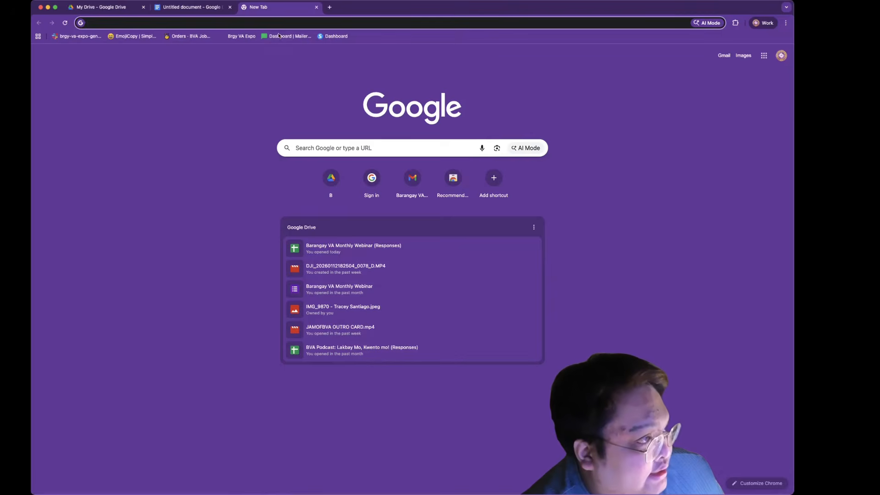
left_click(300, 25)
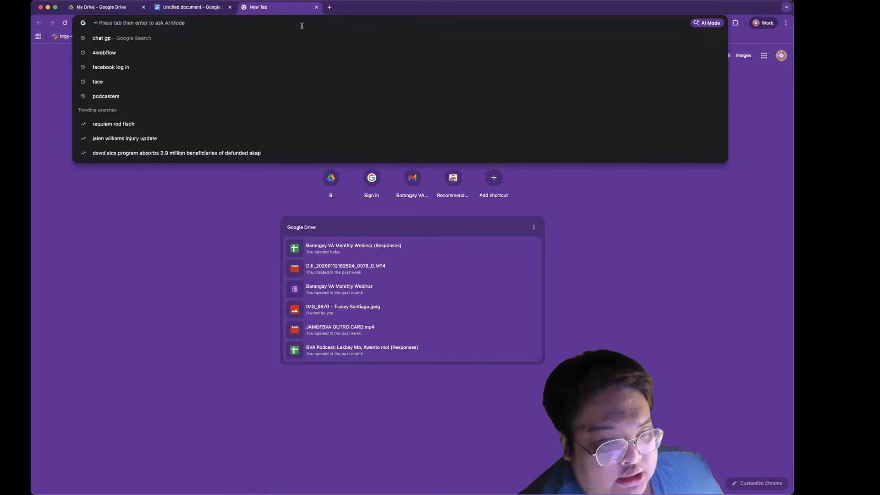
type("n")
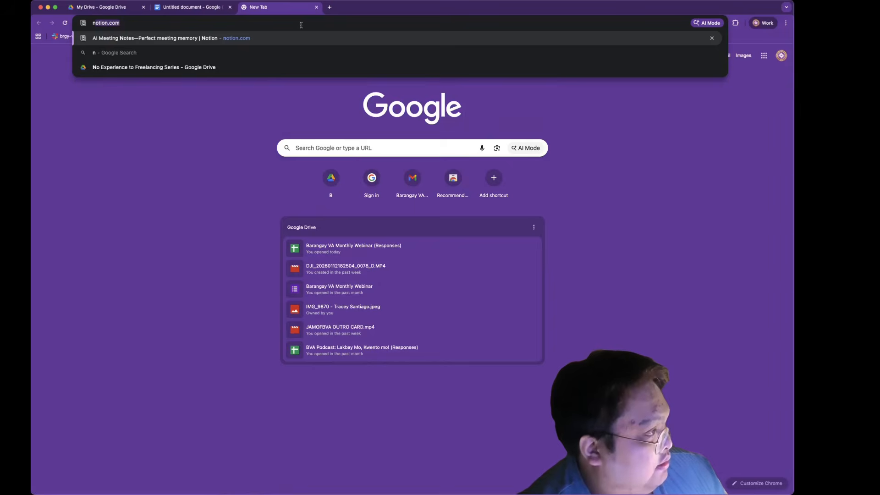
type("ew")
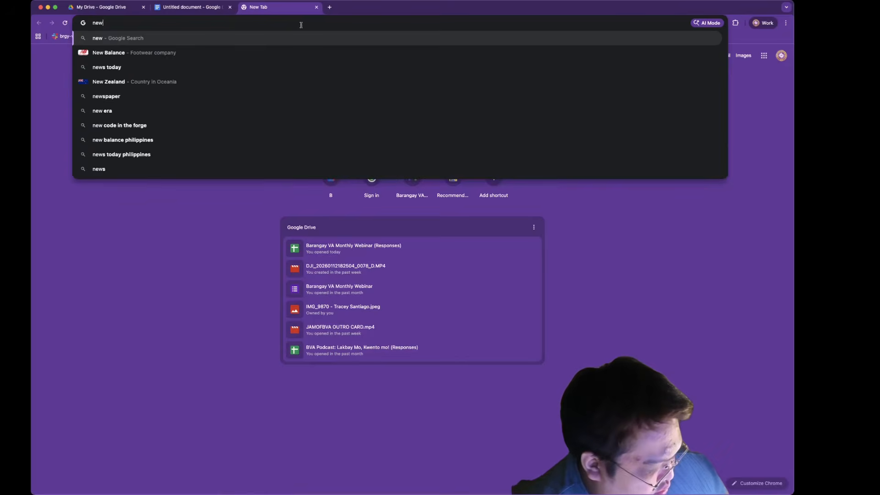
type(".doc")
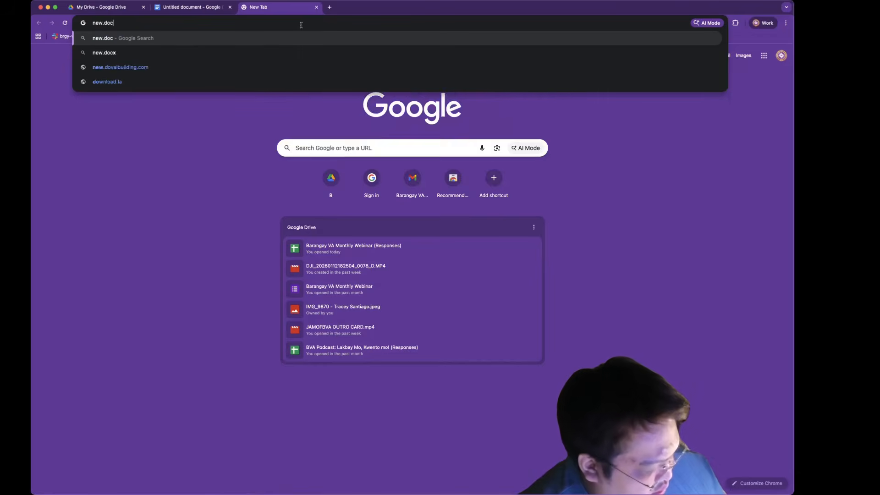
key("Return")
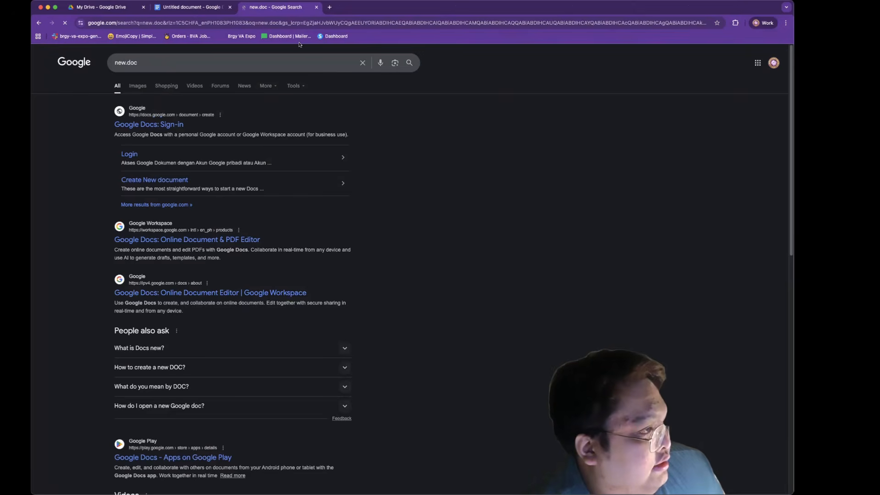
left_click(167, 125)
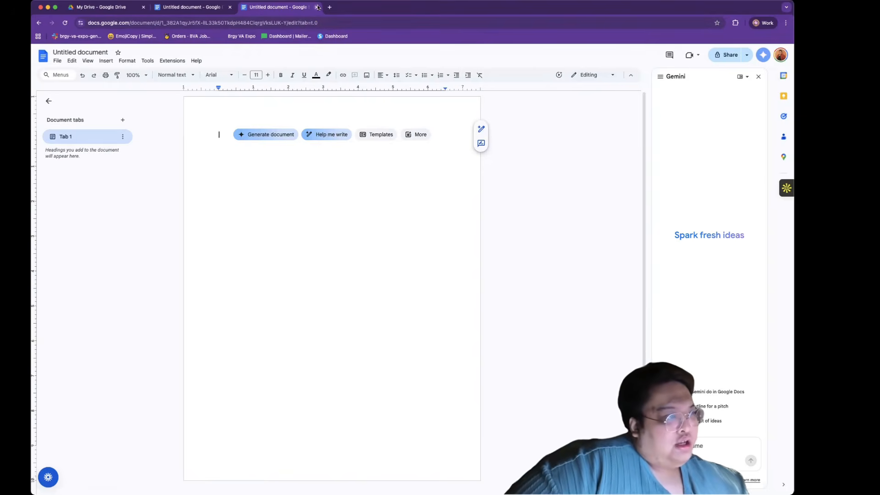
left_click(318, 7)
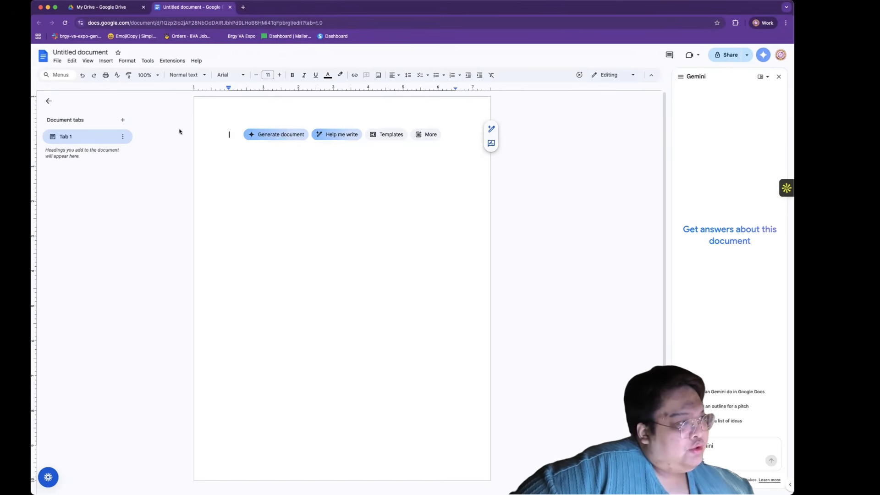
Rename the untitled document as Demo File and check its current storage location without moving it
left_click(98, 52)
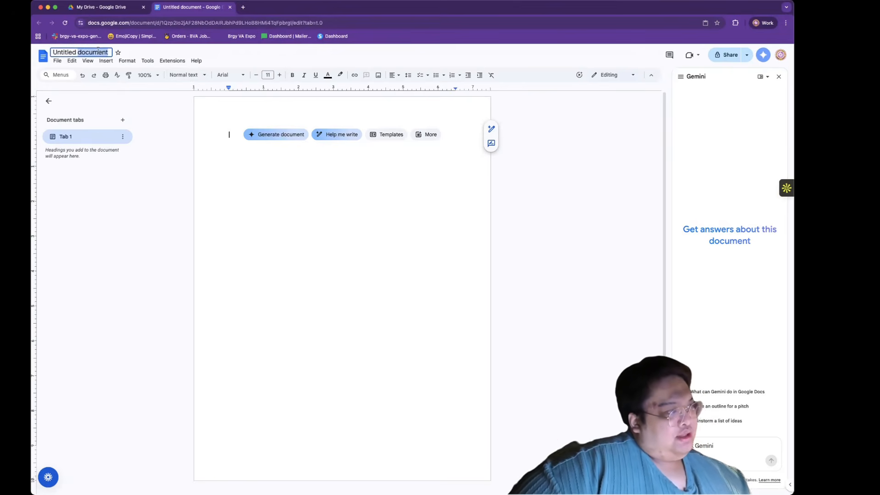
type("Demo File")
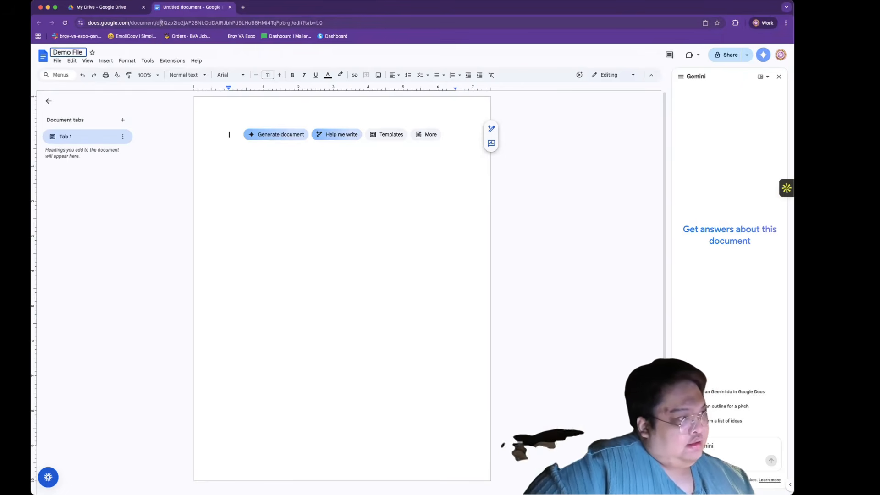
left_click(217, 187)
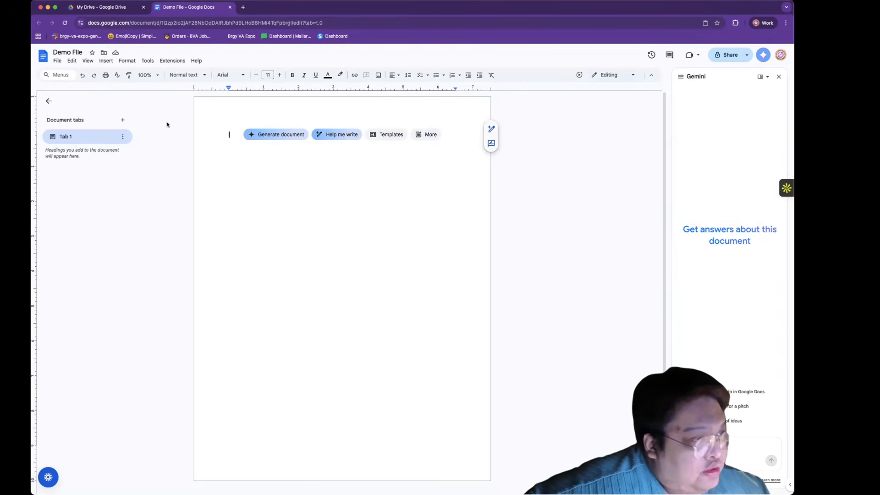
left_click(104, 53)
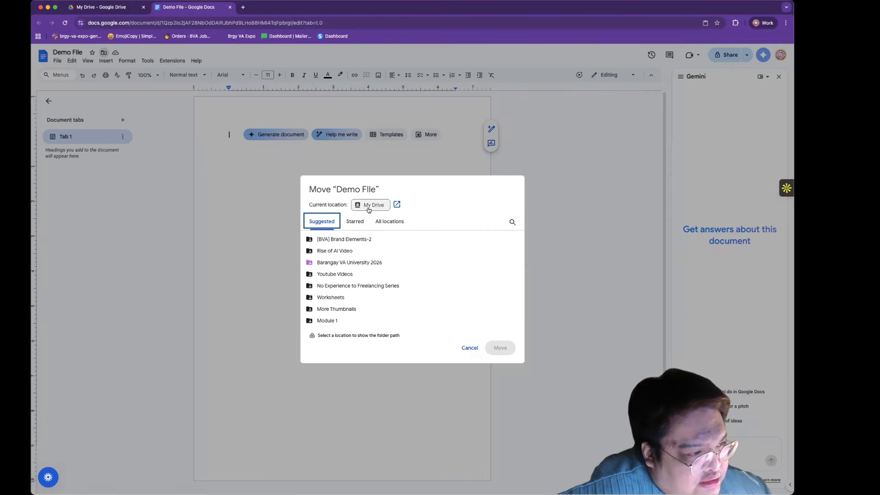
left_click(469, 348)
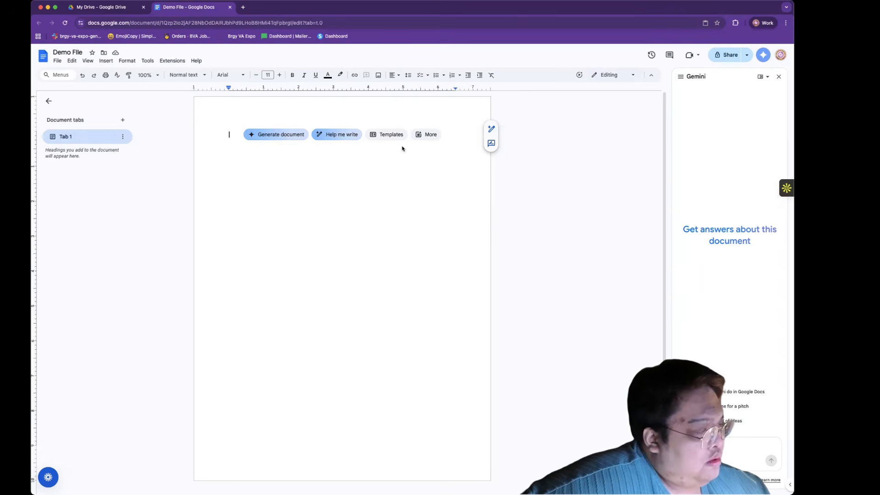
Star Demo File, view the Starred list in Google Drive, and return to the document
left_click(92, 53)
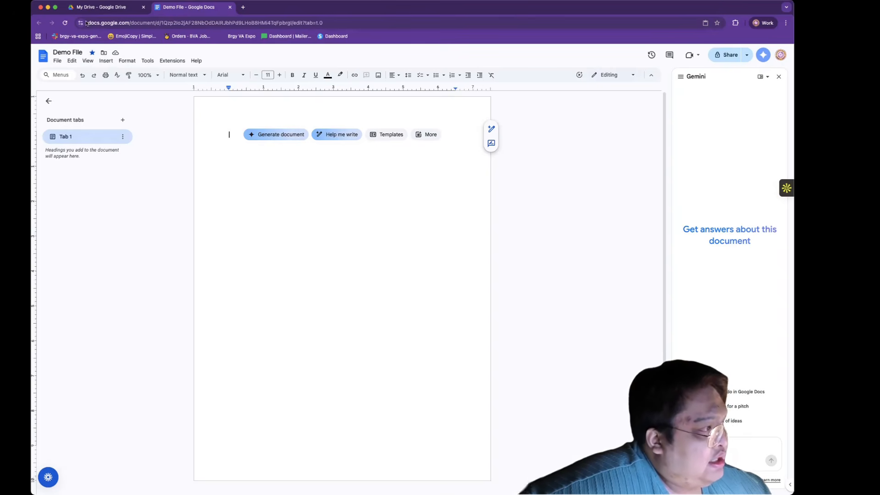
left_click(91, 7)
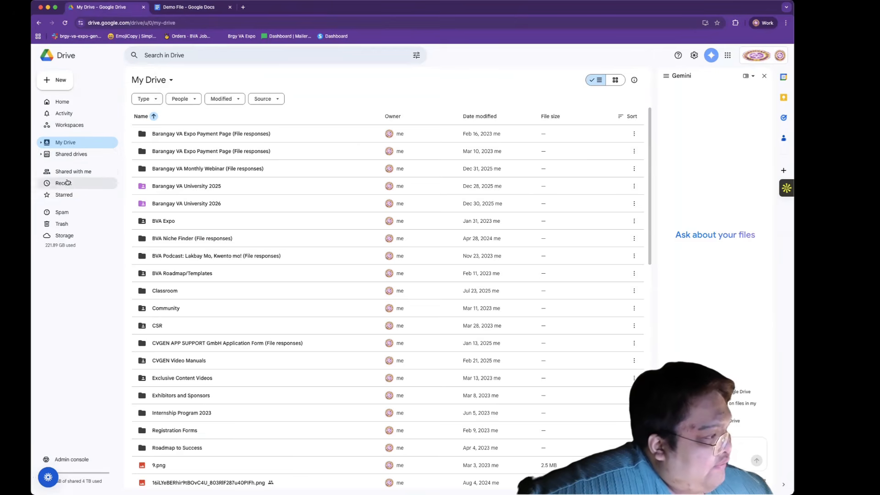
left_click(73, 195)
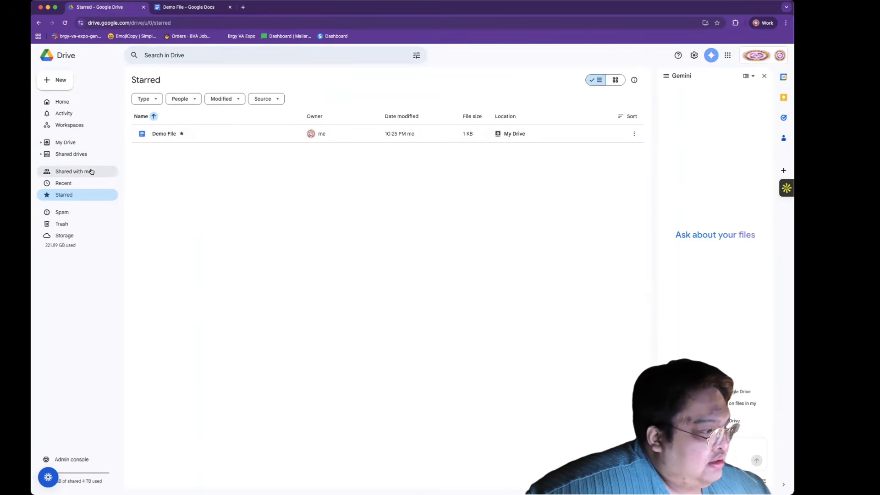
left_click(193, 6)
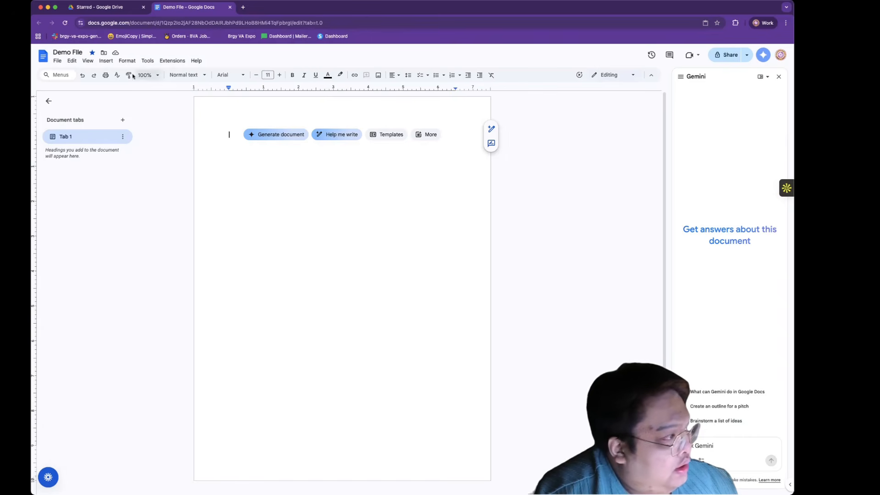
Hide the document's ruler and show it again
left_click(87, 61)
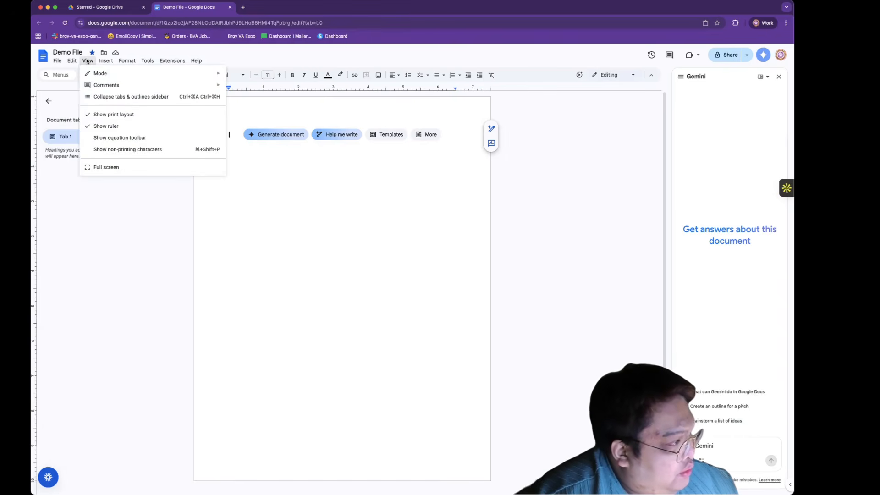
left_click(114, 126)
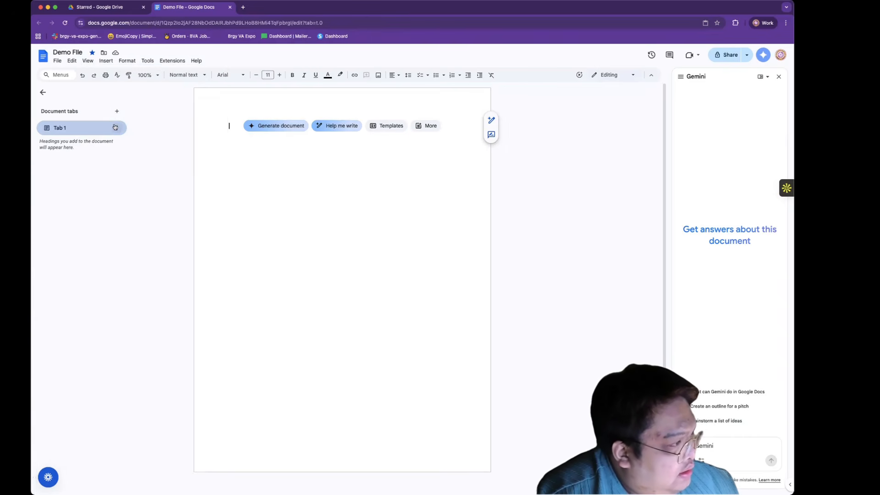
left_click(90, 61)
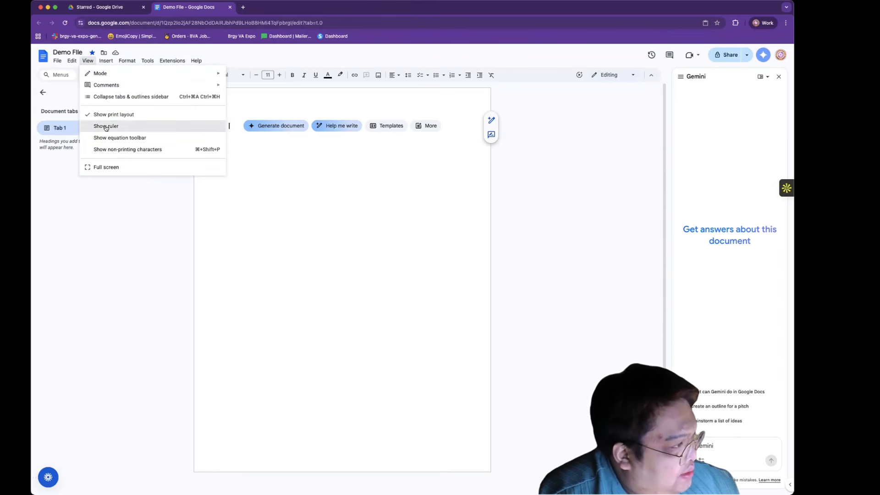
left_click(104, 127)
Turn off the print layout view for Demo File
left_click(92, 62)
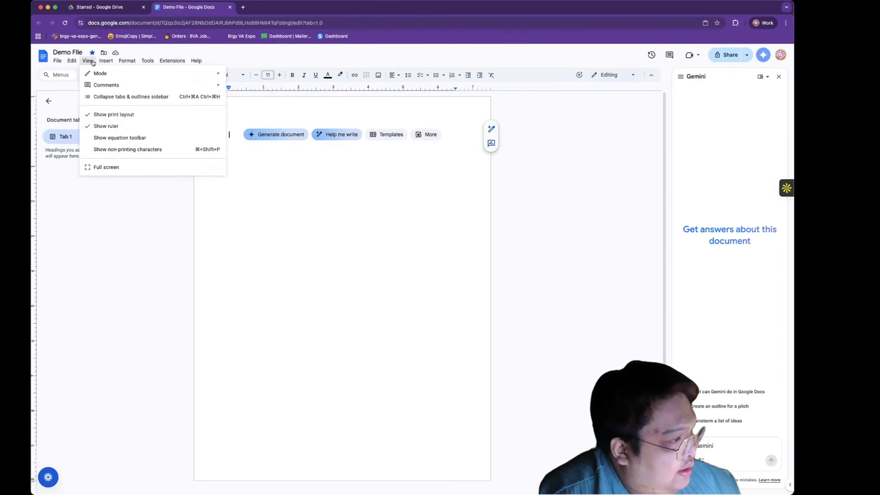
left_click(118, 115)
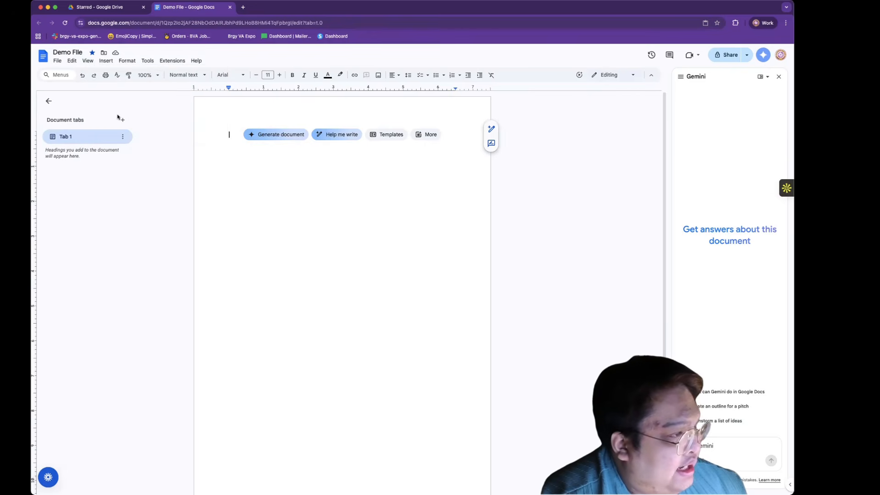
Turn the print layout view back on for Demo File
left_click(91, 64)
left_click(97, 113)
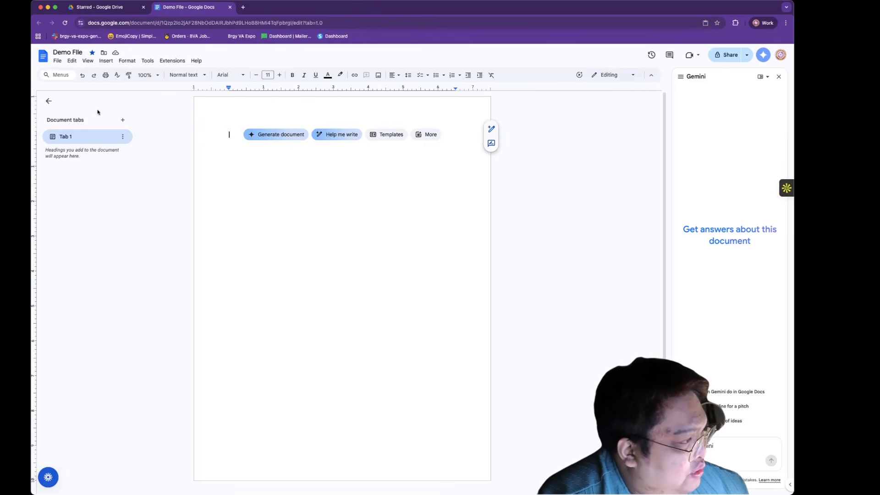
Show the equation toolbar and hide it again
left_click(89, 62)
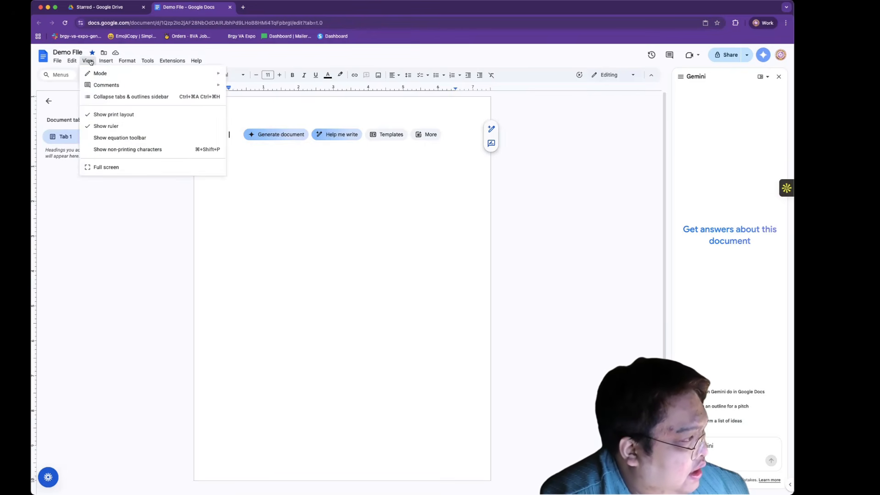
left_click(98, 138)
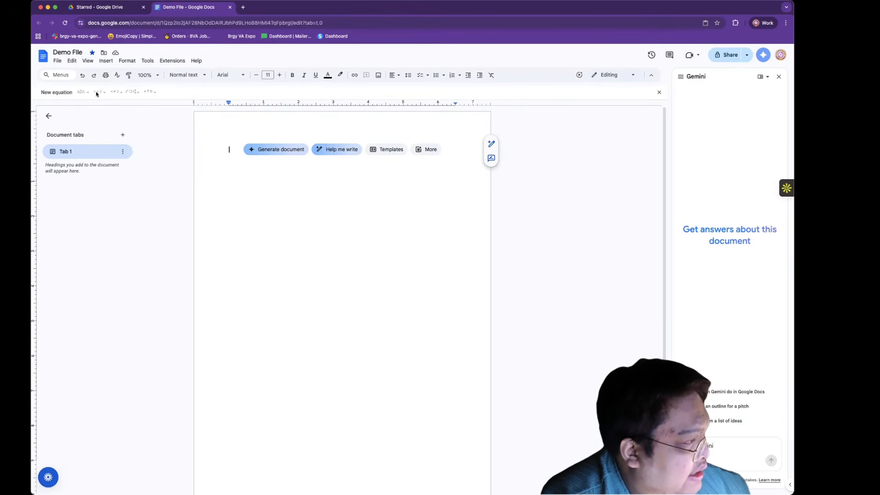
left_click(89, 61)
left_click(117, 138)
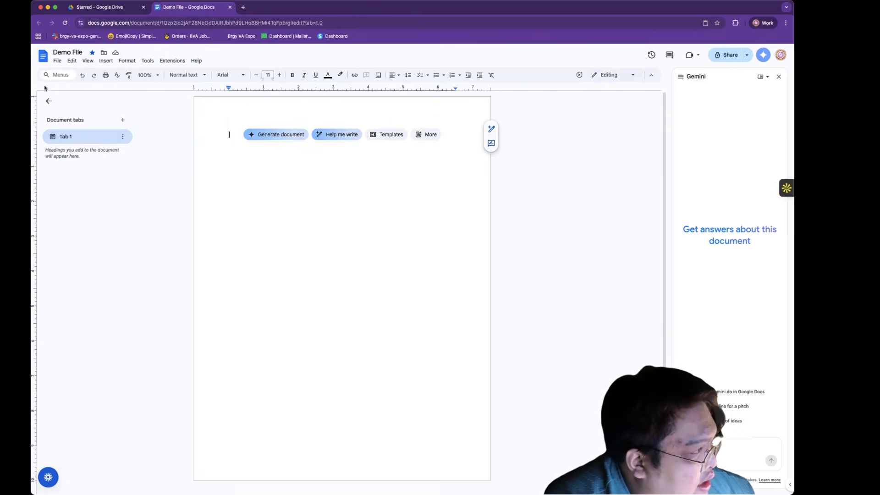
Show non-printing characters and add nine blank lines to the empty document
left_click(84, 61)
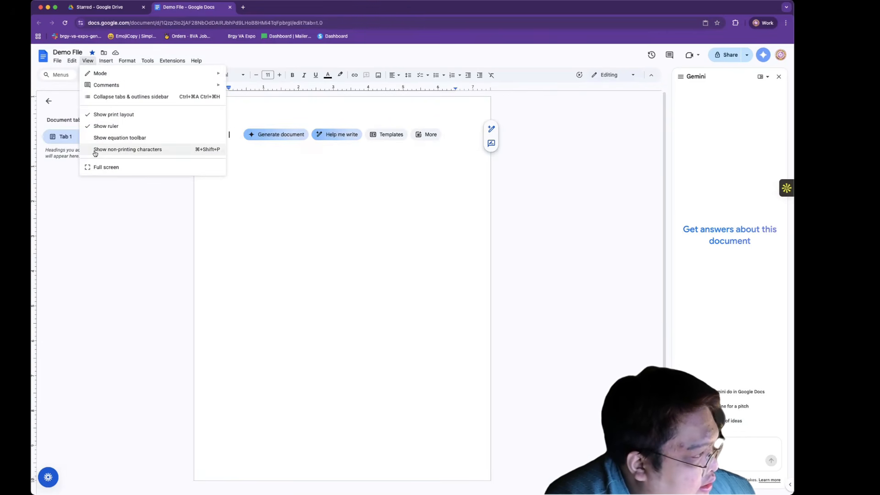
left_click(100, 150)
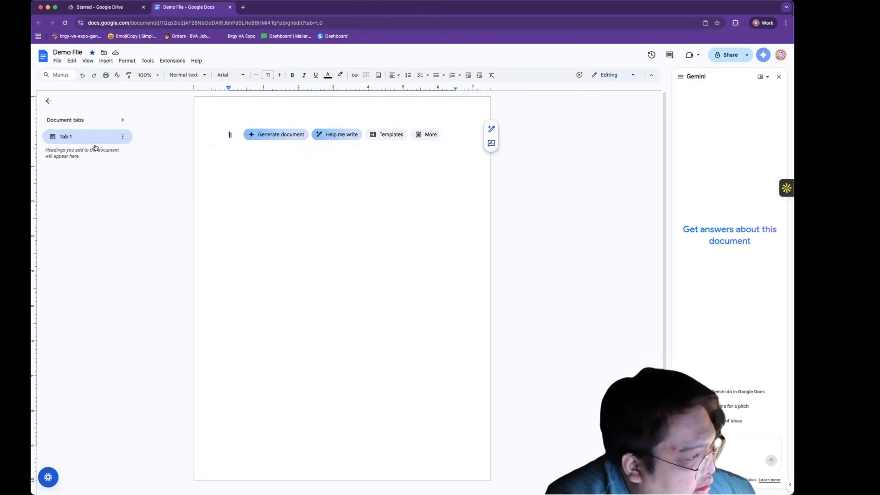
key("Return")
key("Return")
key("Return")
key("Return")
key("Return")
key("Return")
key("Return")
key("Return")
key("Return")
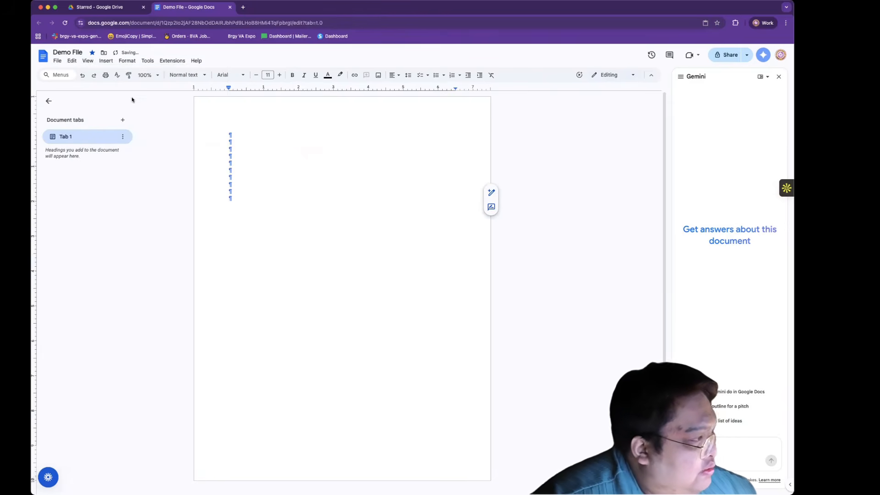
Hide the document's non-printing characters again
left_click(72, 61)
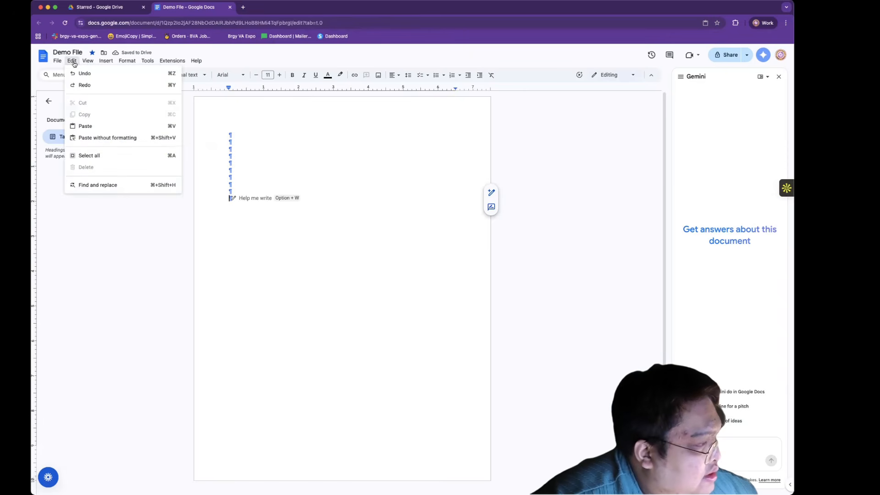
mouse_move(87, 61)
left_click(94, 149)
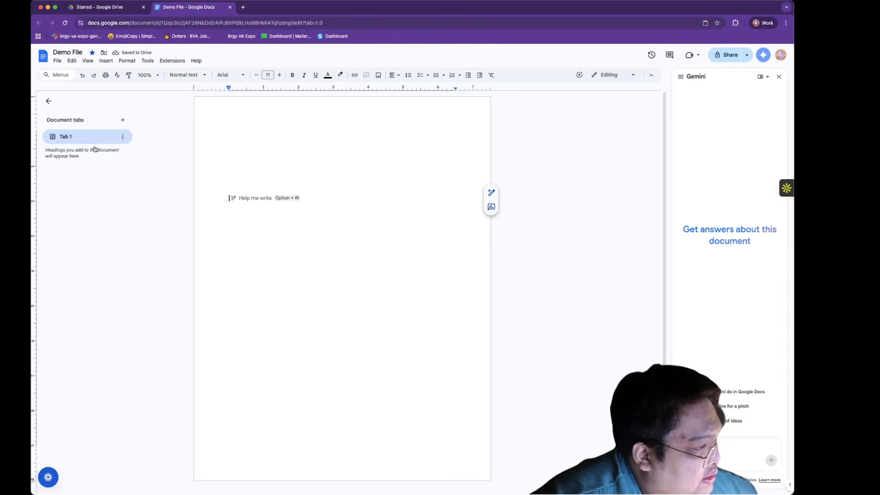
Review the Editing, Suggesting and Viewing modes available for the document without switching mode
left_click(87, 61)
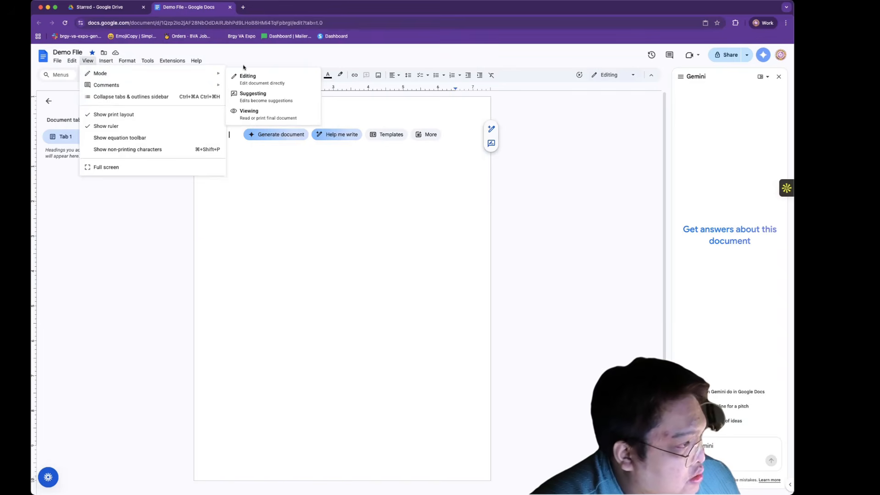
mouse_move(219, 74)
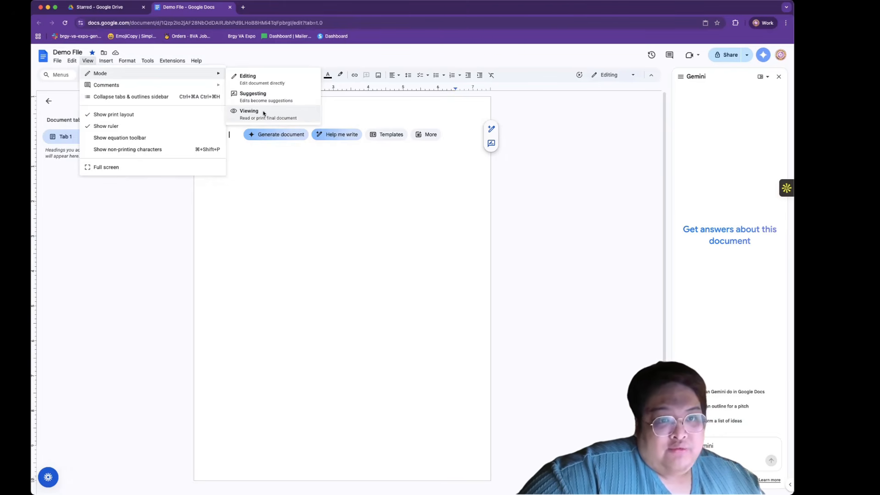
left_click(310, 183)
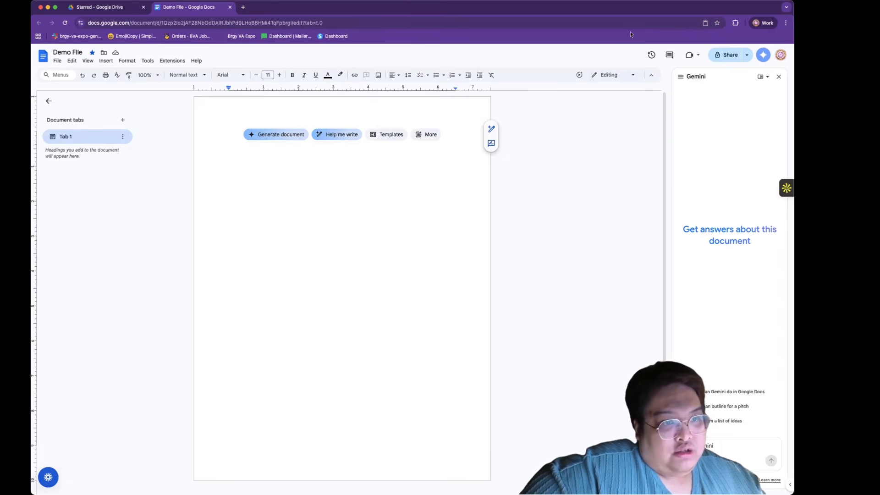
left_click(634, 76)
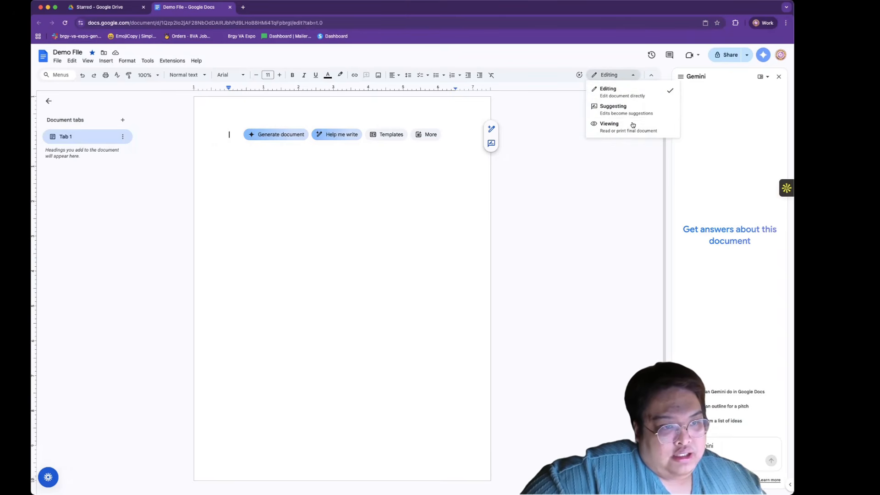
left_click(522, 154)
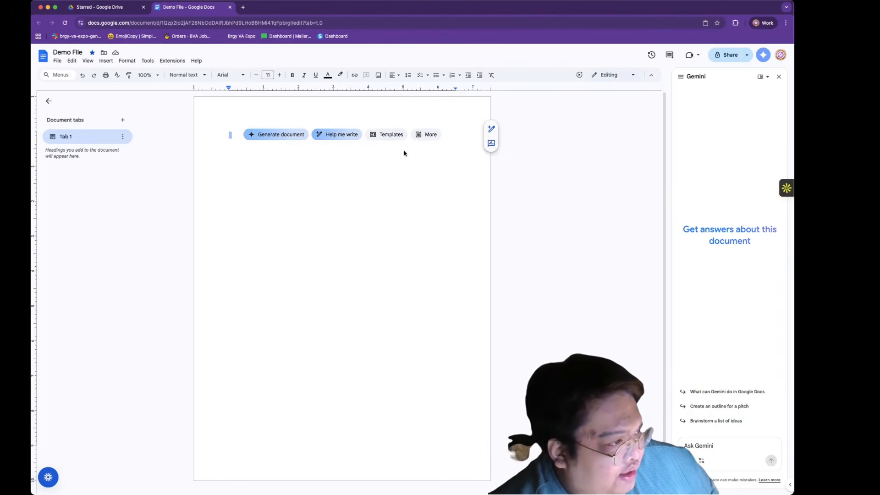
Write "Barangay VA is the best Virtual Assistant Community among all!" as the document's only line, without trailing blank lines
type("Barangay VA is the best Virtual Assistant Community among all!")
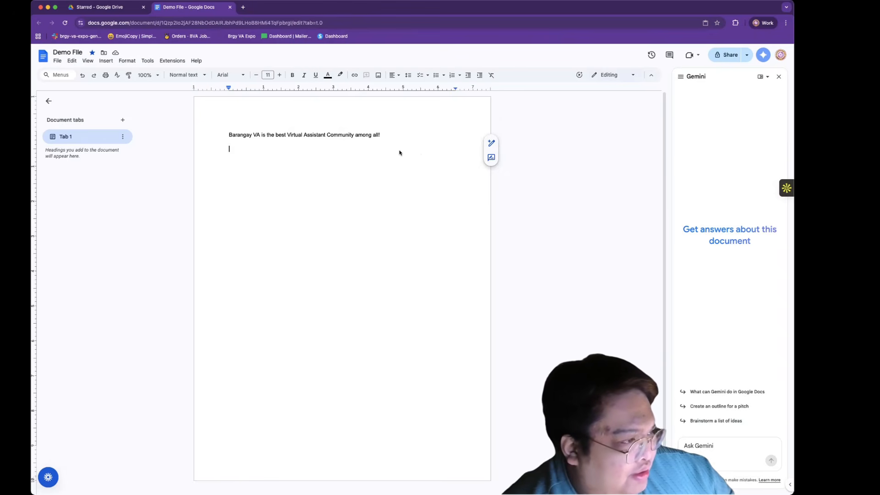
key("BackSpace")
key("BackSpace")
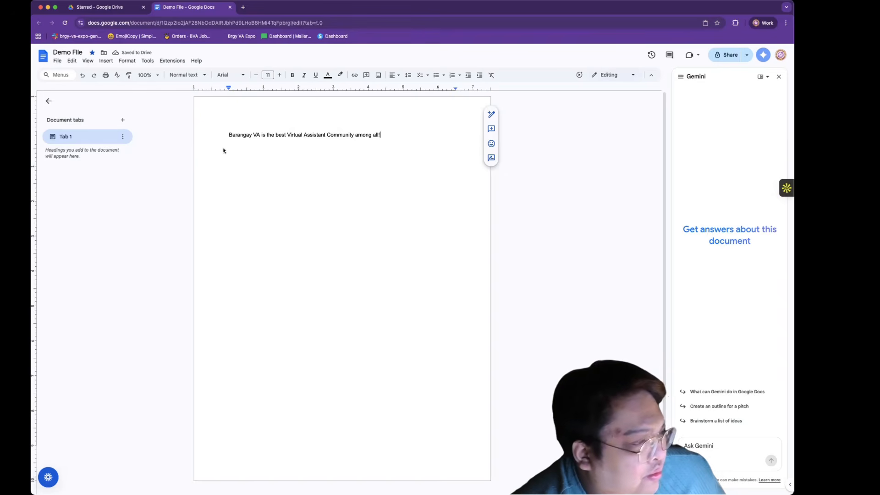
Make the word "best" in the sentence bold
left_click(267, 135)
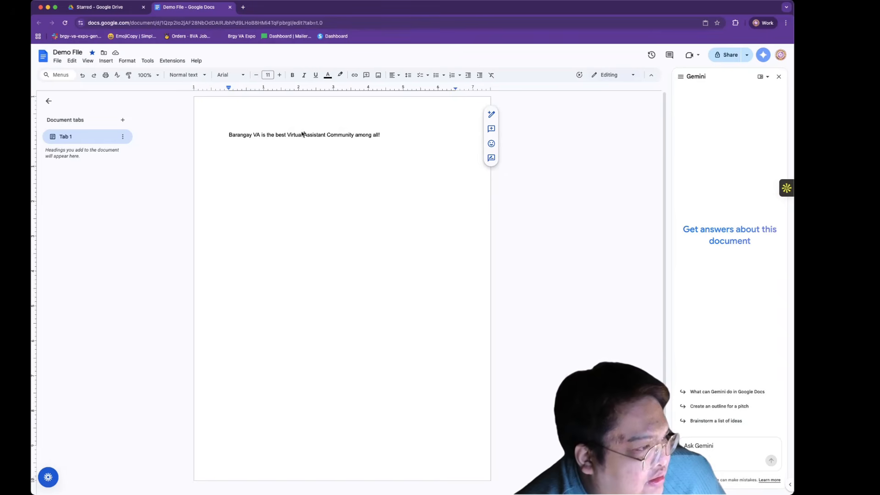
left_click_drag(302, 134, 285, 137)
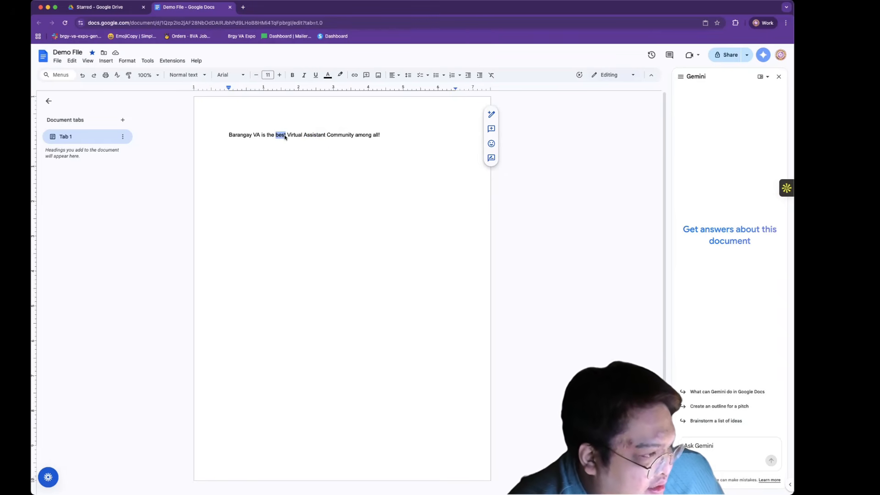
left_click(292, 75)
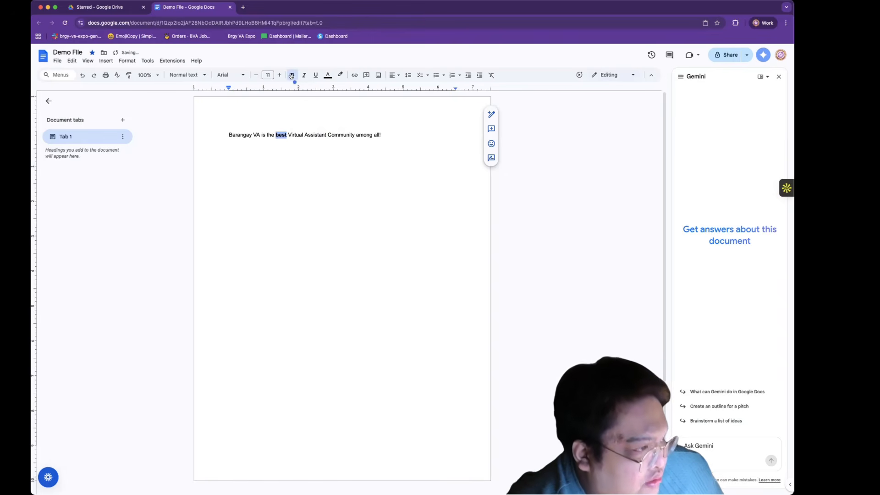
Format "Barangay VA" as bold and italic with a dark magenta text color
double_click(257, 135)
left_click_drag(248, 133, 227, 135)
left_click(291, 75)
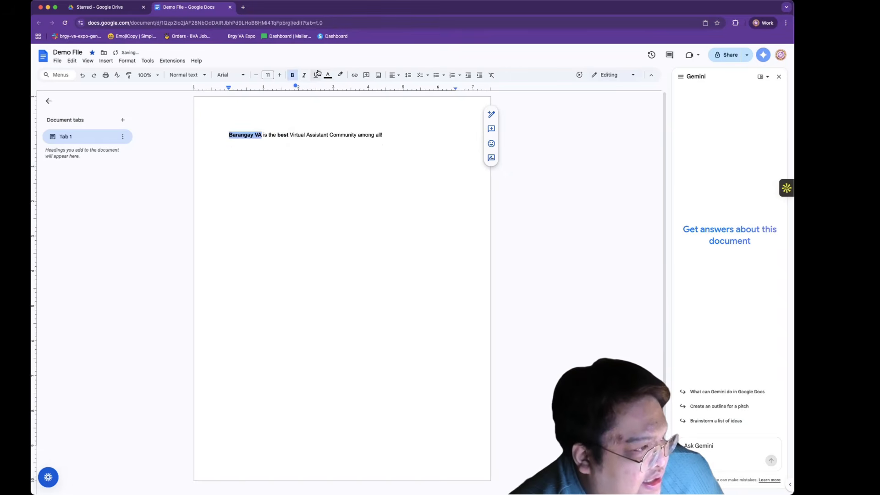
left_click(304, 75)
left_click(327, 75)
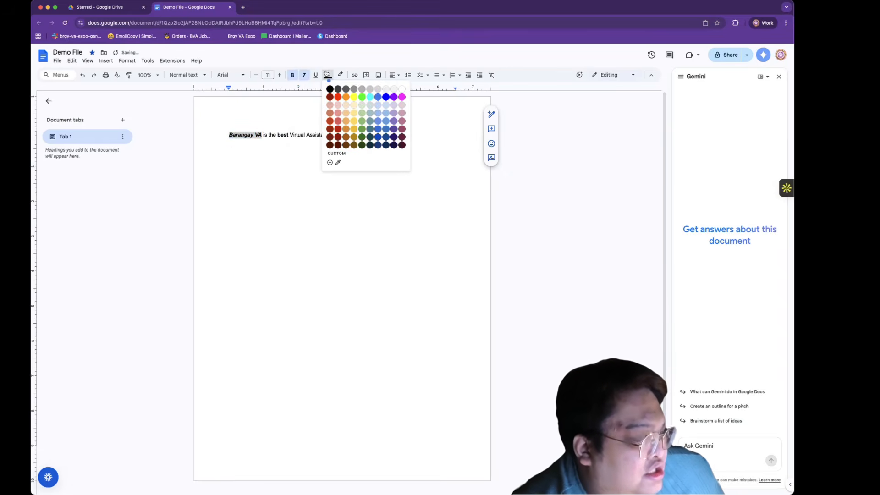
left_click(401, 131)
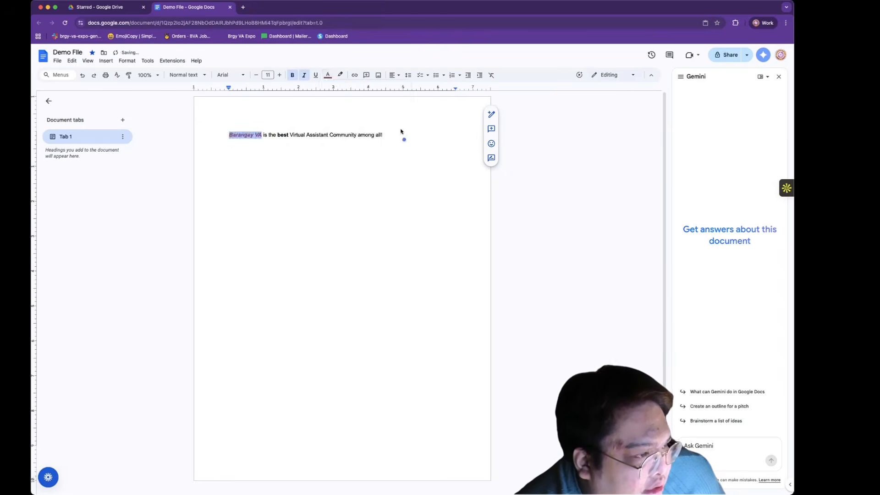
left_click(347, 154)
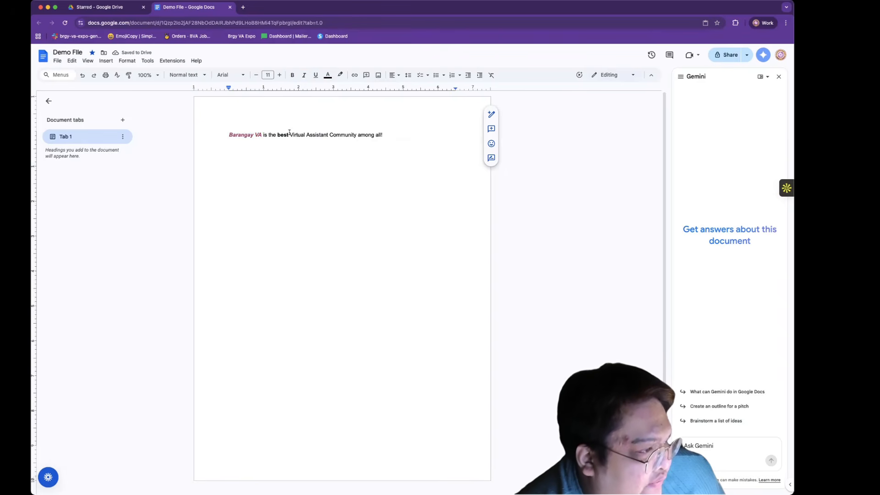
Underline the phrase "Virtual Assistant Community" in the sentence
left_click_drag(289, 134, 355, 134)
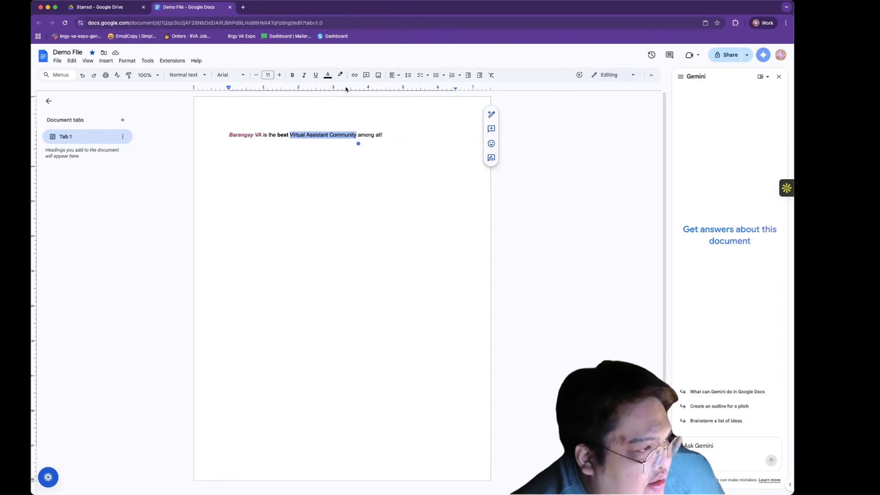
left_click(316, 75)
left_click(417, 143)
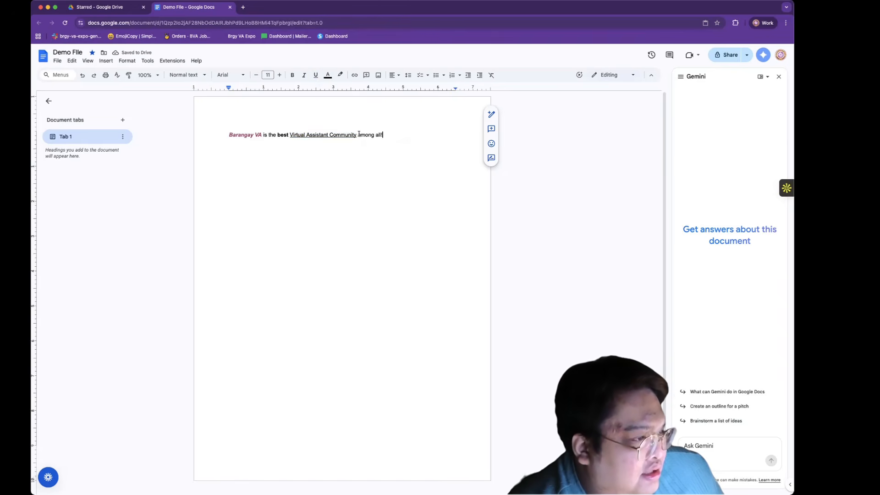
Highlight the underlined phrase "Virtual Assistant Community" in yellow
left_click_drag(357, 135, 289, 136)
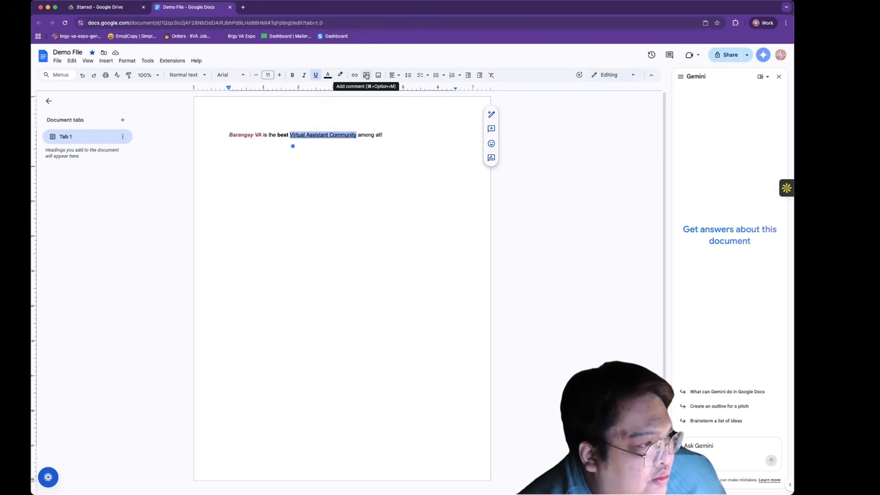
left_click(341, 76)
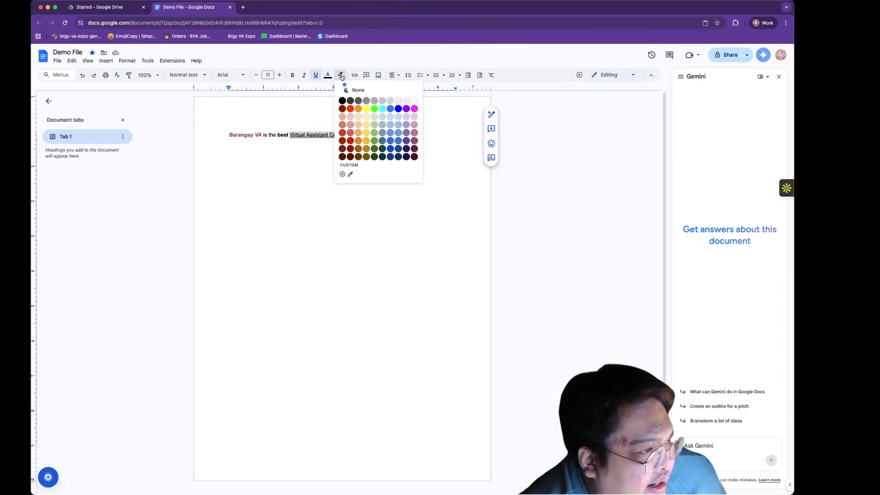
left_click(367, 114)
left_click(335, 153)
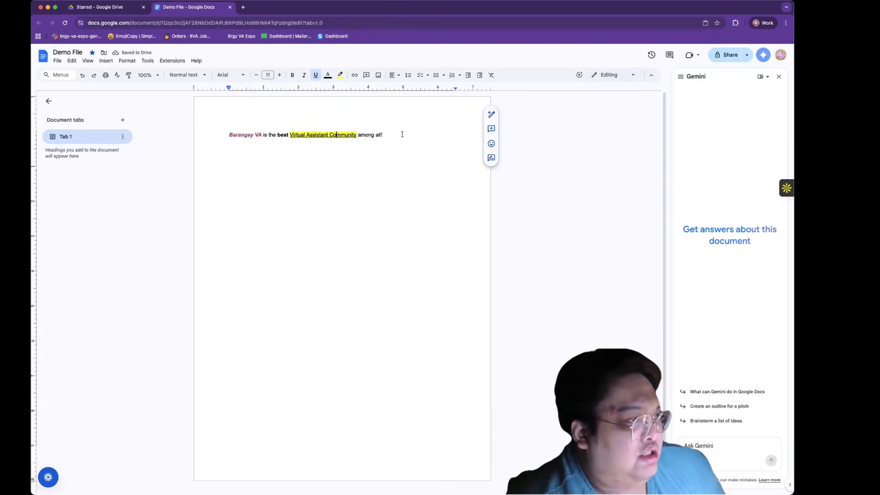
Change the font of "among all!" at the end of the sentence to Impact
left_click_drag(384, 134, 360, 133)
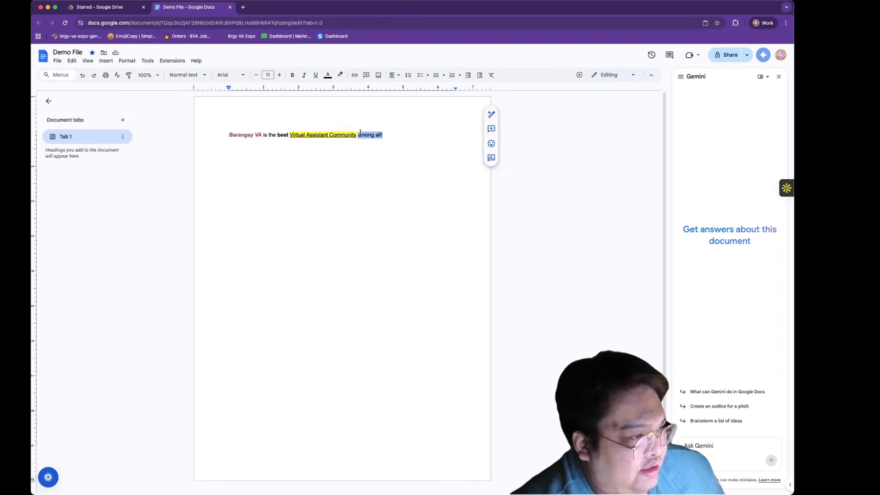
left_click(239, 76)
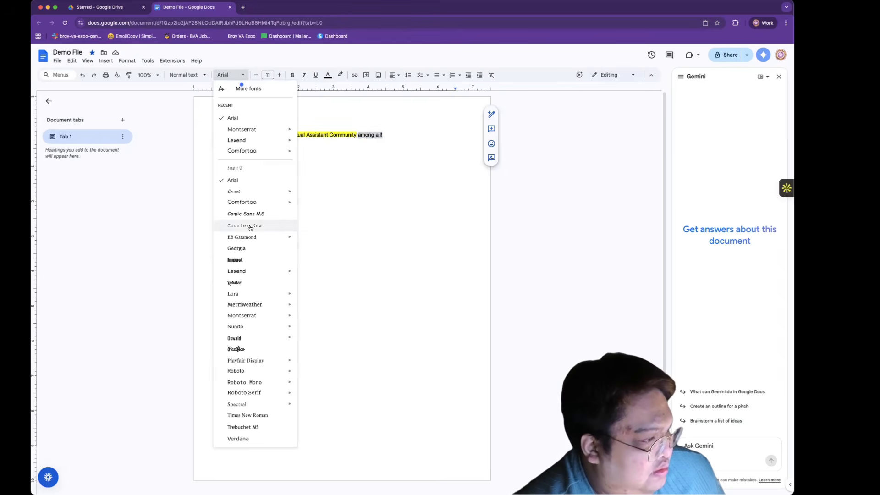
mouse_move(248, 240)
left_click(248, 259)
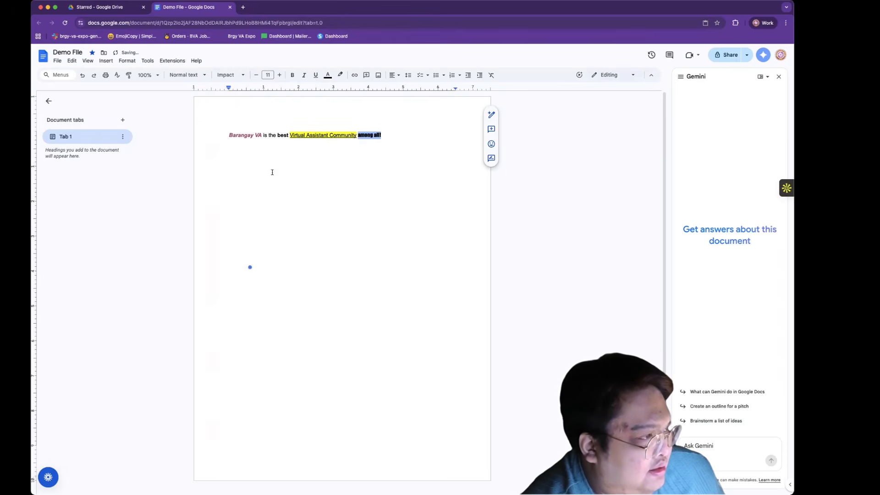
left_click(245, 75)
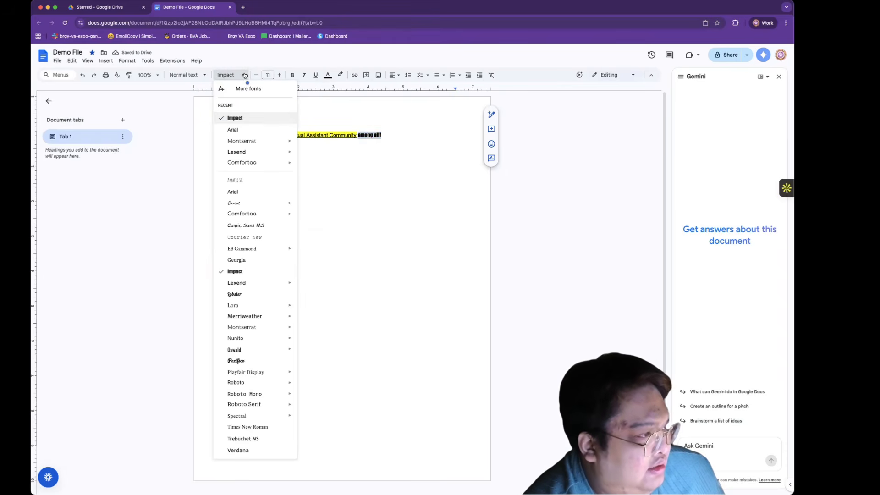
Increase the font size of "among all!" at the end of the sentence to 20
left_click(279, 75)
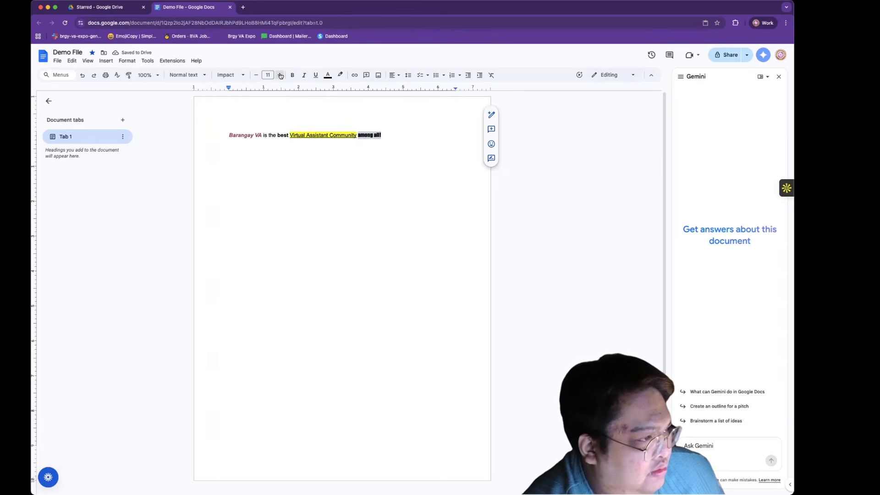
left_click(280, 75)
left_click(280, 75)
left_click(279, 75)
left_click(279, 75)
left_click(279, 75)
left_click(279, 75)
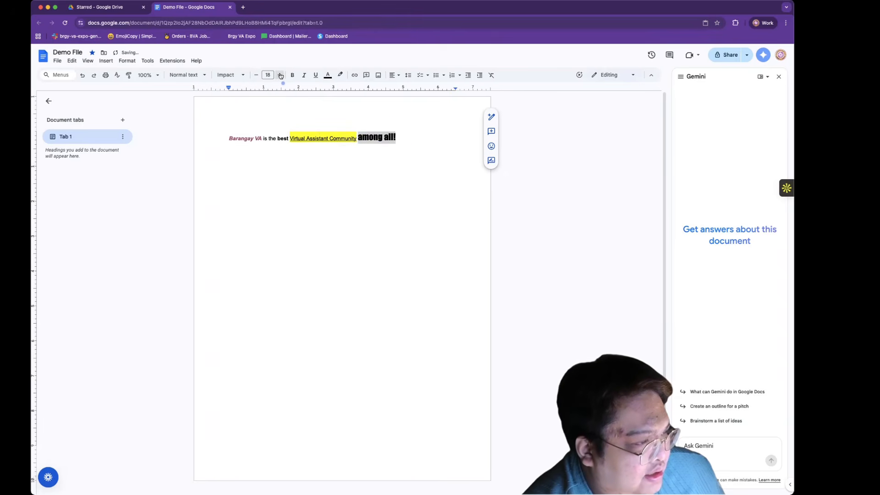
left_click(279, 75)
left_click(279, 75)
left_click(267, 75)
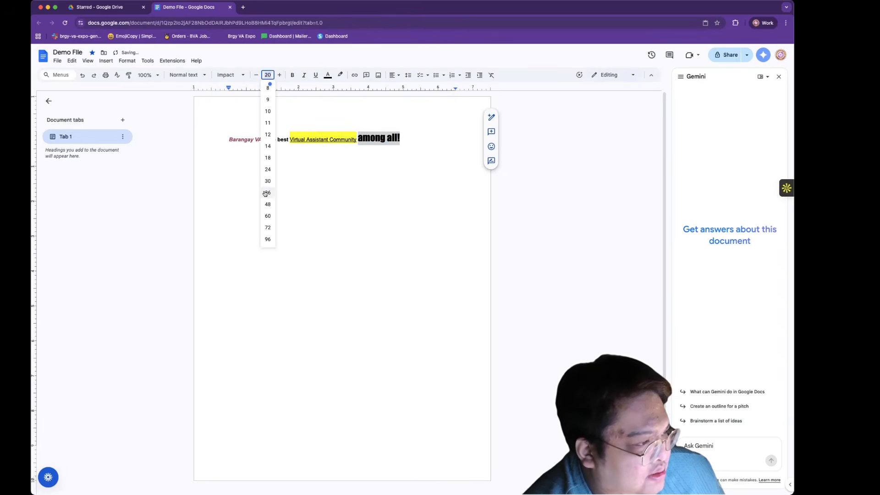
left_click(381, 189)
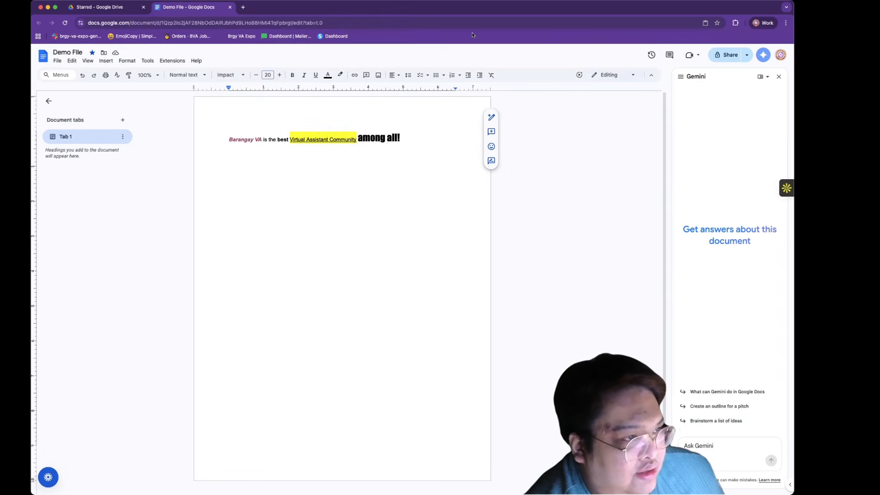
Align the whole sentence to the right and then center it on the page
double_click(371, 139)
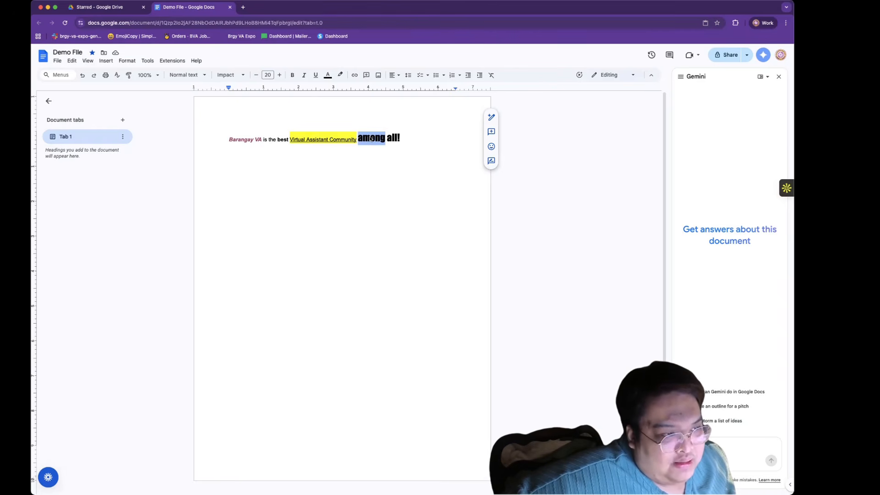
triple_click(371, 139)
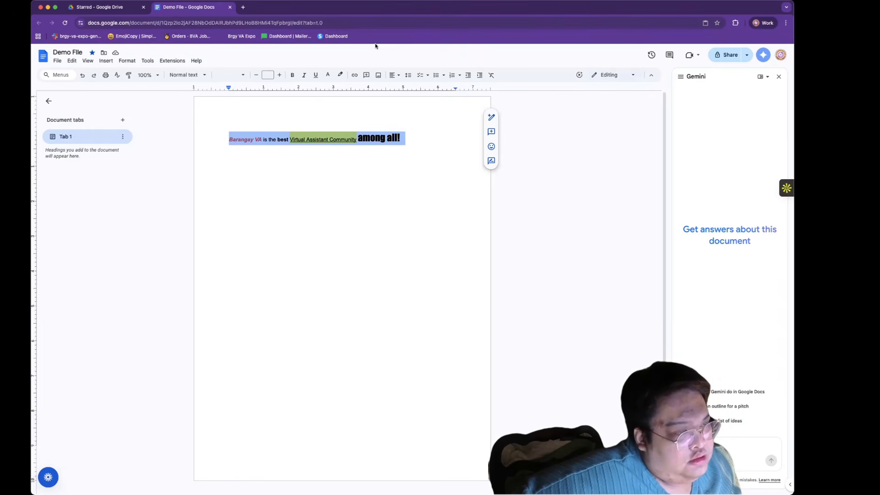
left_click(397, 76)
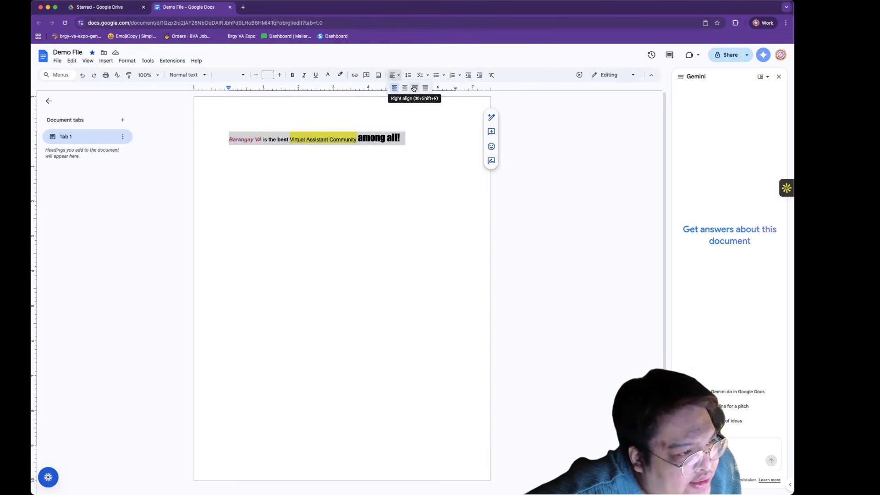
left_click(414, 88)
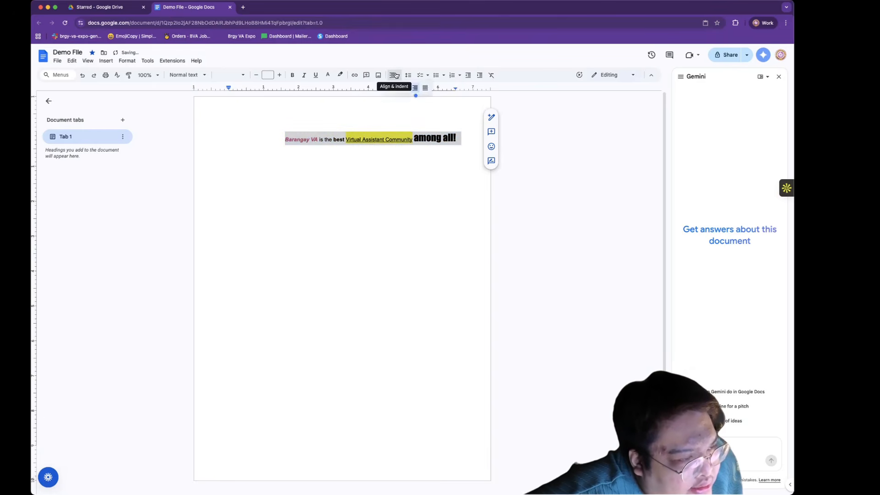
left_click(393, 74)
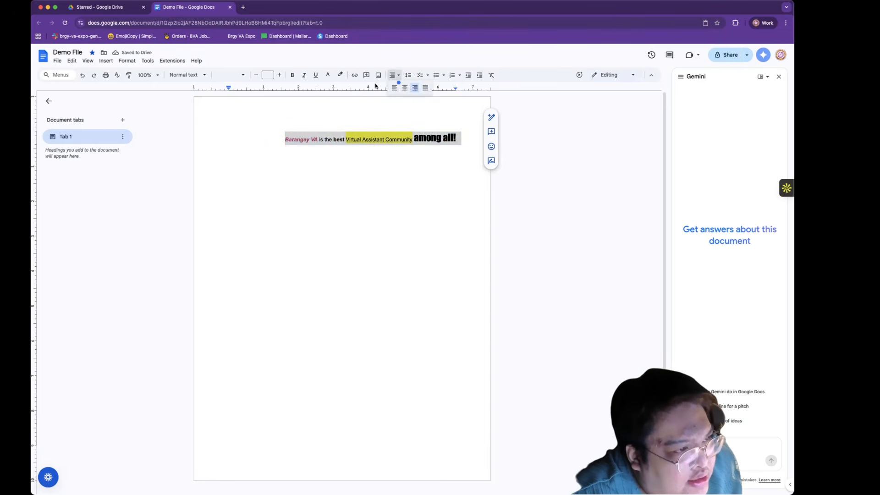
left_click(404, 88)
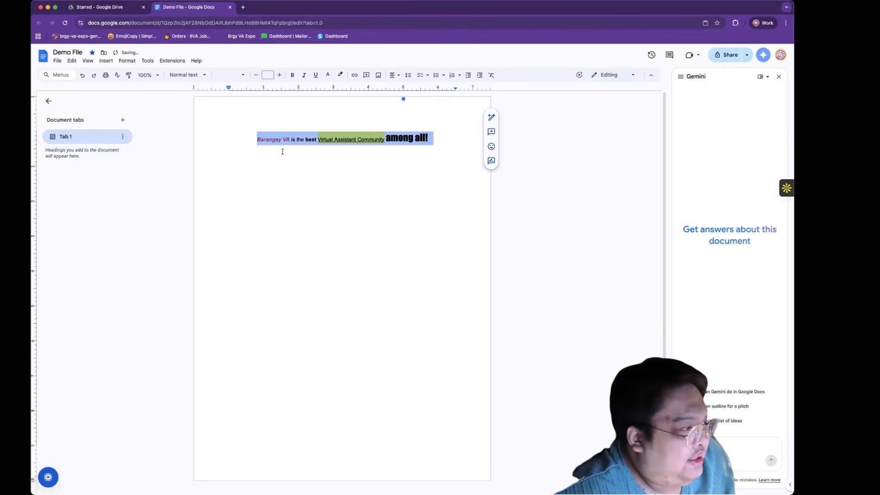
Return the sentence to left alignment and clear all of its formatting
left_click(393, 75)
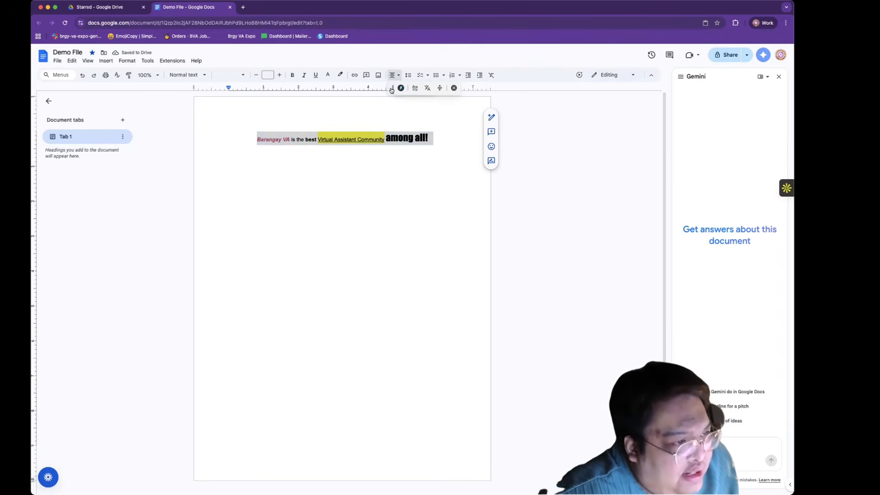
left_click(392, 75)
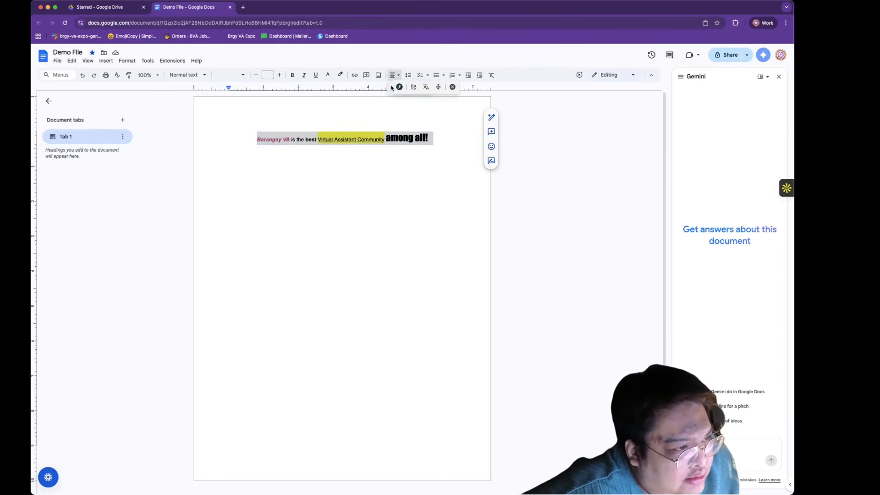
left_click(397, 76)
left_click(397, 76)
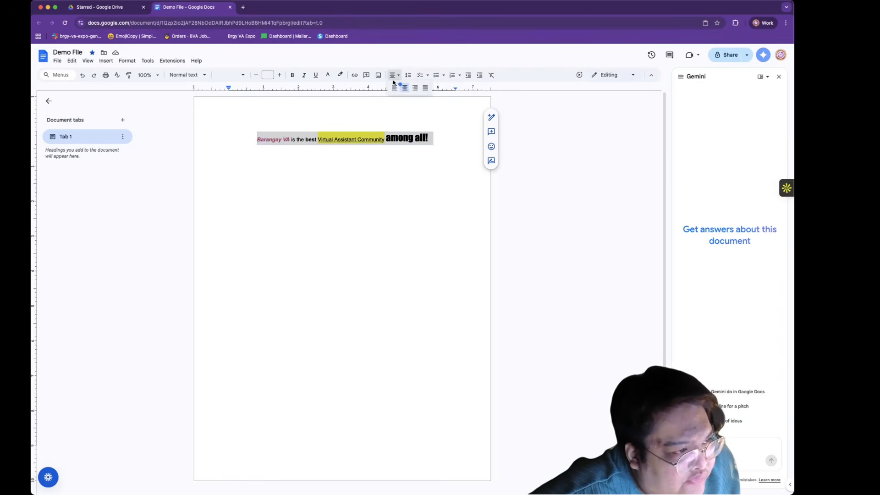
left_click(393, 87)
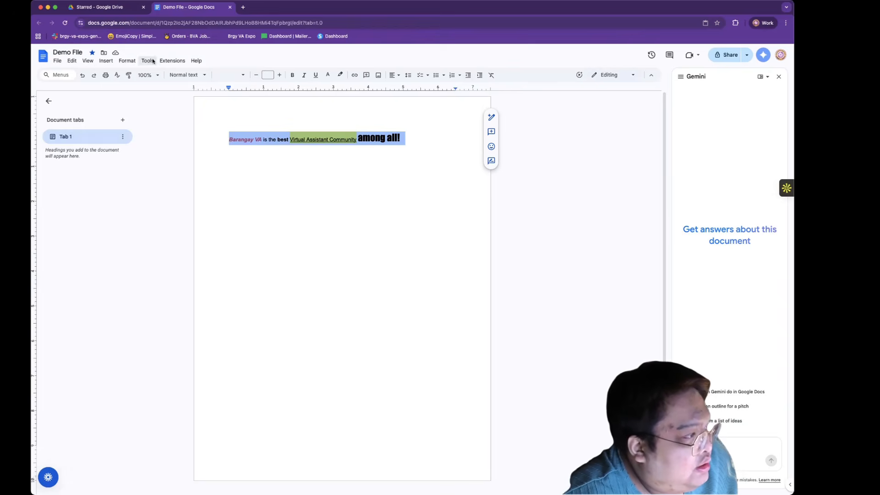
left_click(129, 61)
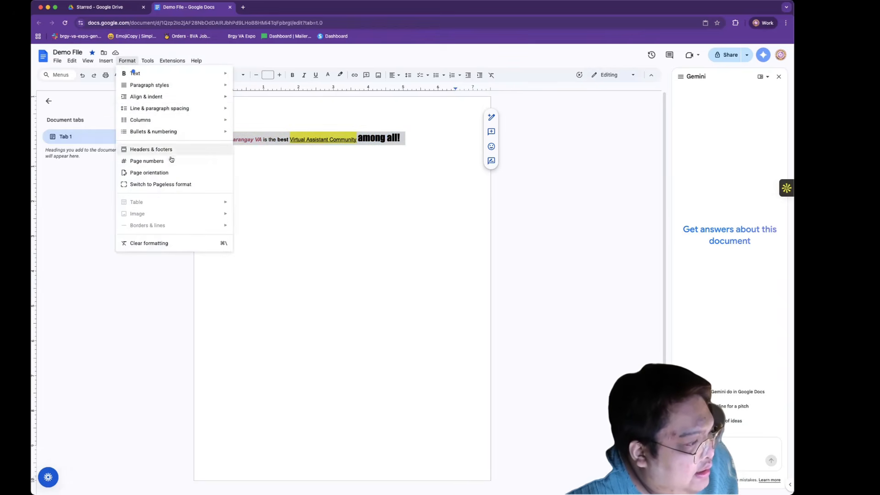
left_click(199, 244)
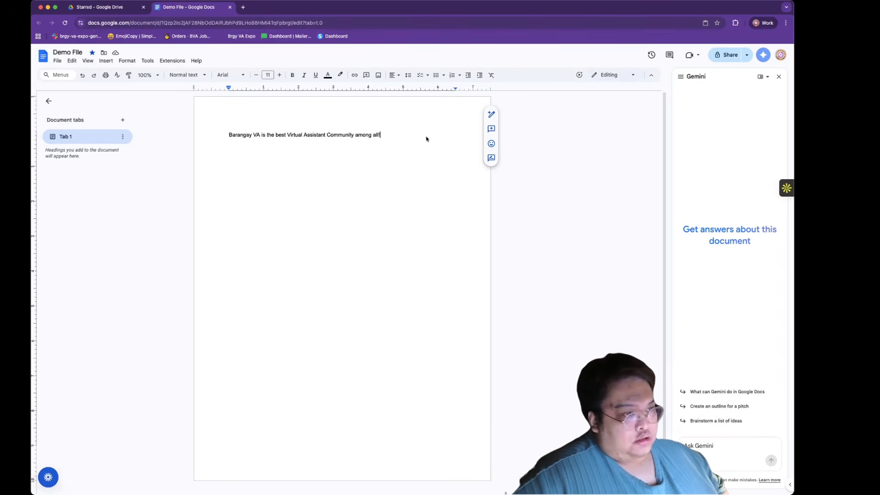
Add the line "Barangay VA Features:" below the sentence, separated by a blank line
left_click(411, 136)
key("Return")
key("Return")
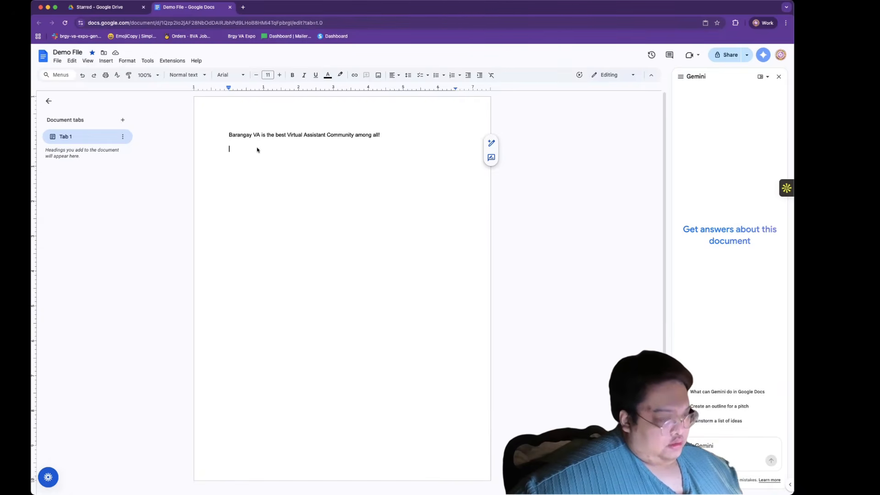
type("Barangay ")
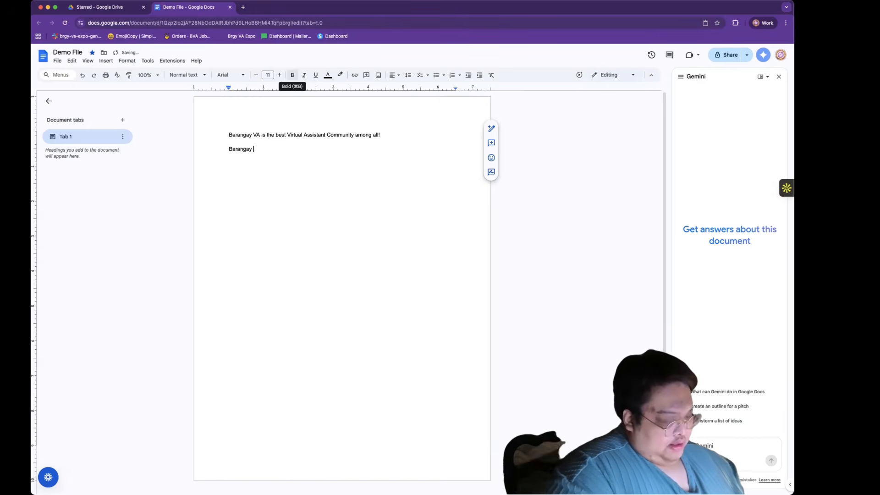
type("VA Feat")
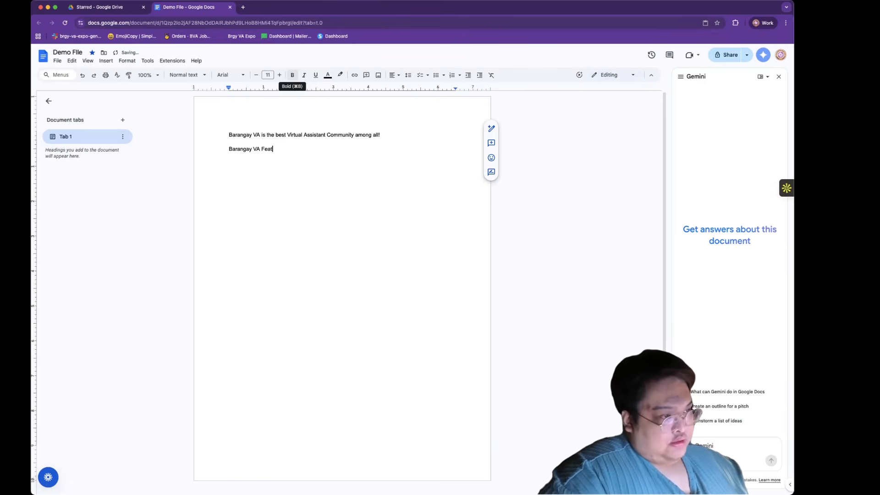
type("ures")
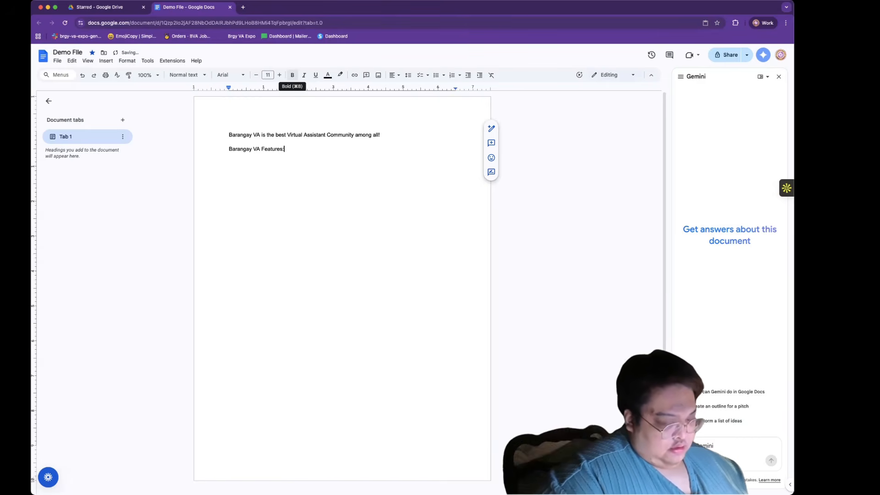
type(":")
key("Return")
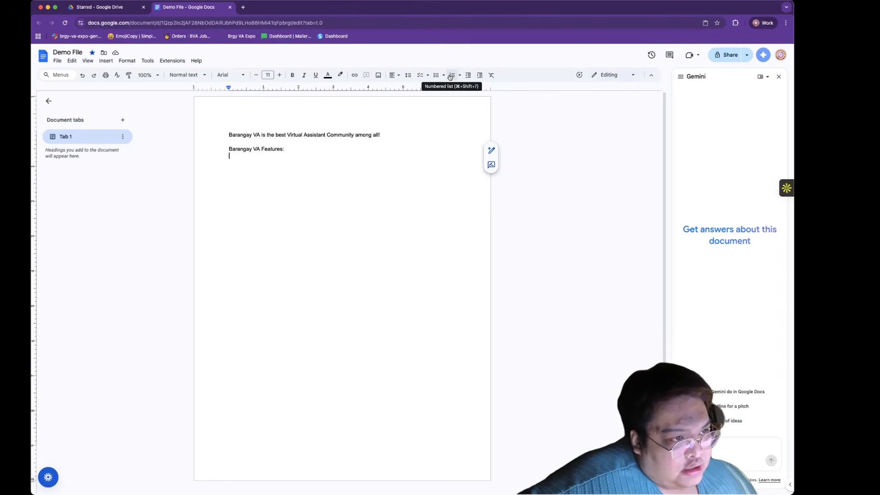
Start a numbered list under "Barangay VA Features:" with "Free VA Course" as the first item
left_click(451, 75)
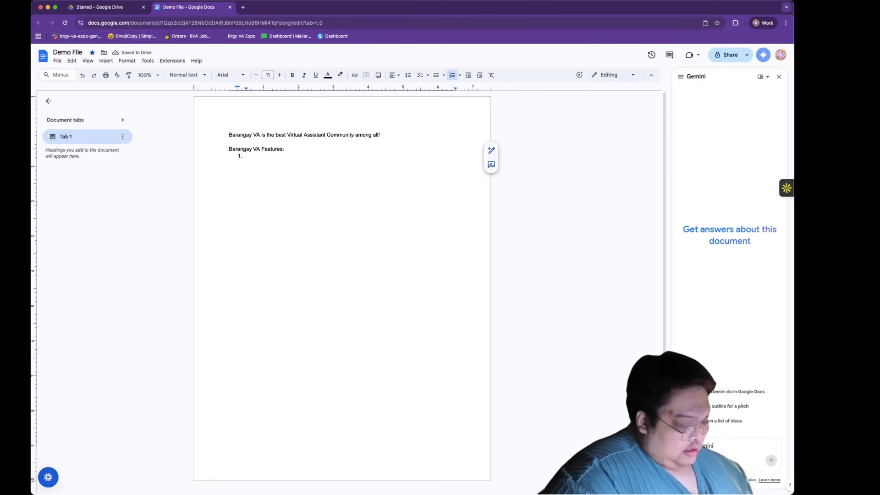
type("Free VA C")
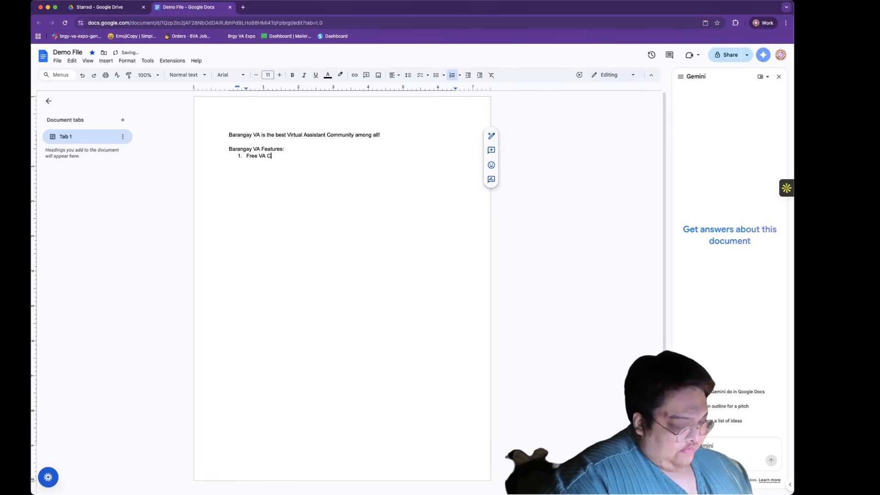
type("ourse")
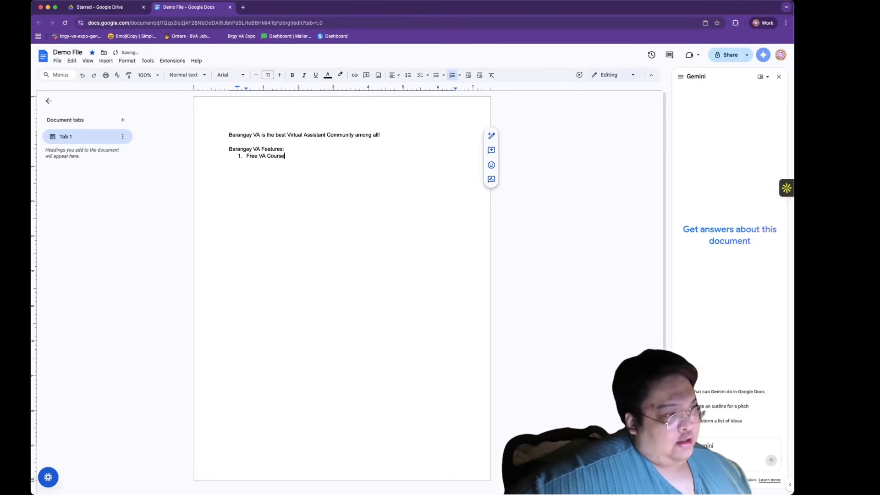
key("Return")
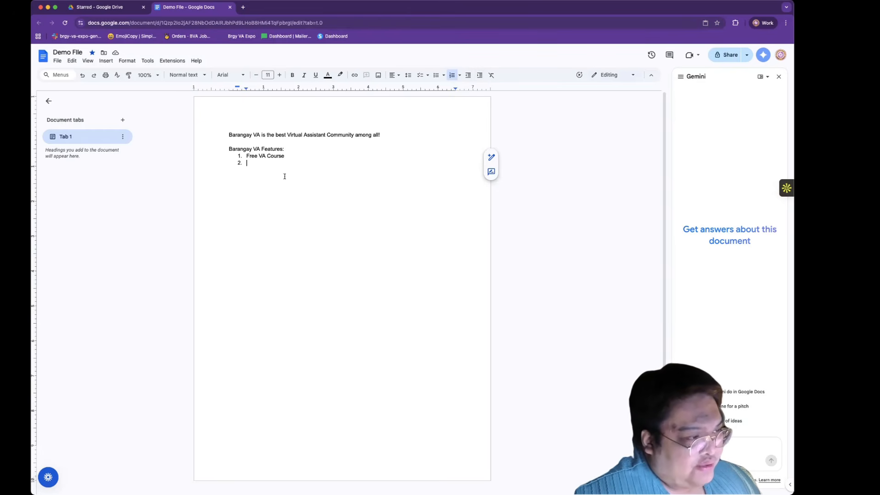
Try the bulleted and checklist styles on the list, toggling the "Free VA Course" checkbox, and restore the numbering
left_click(433, 75)
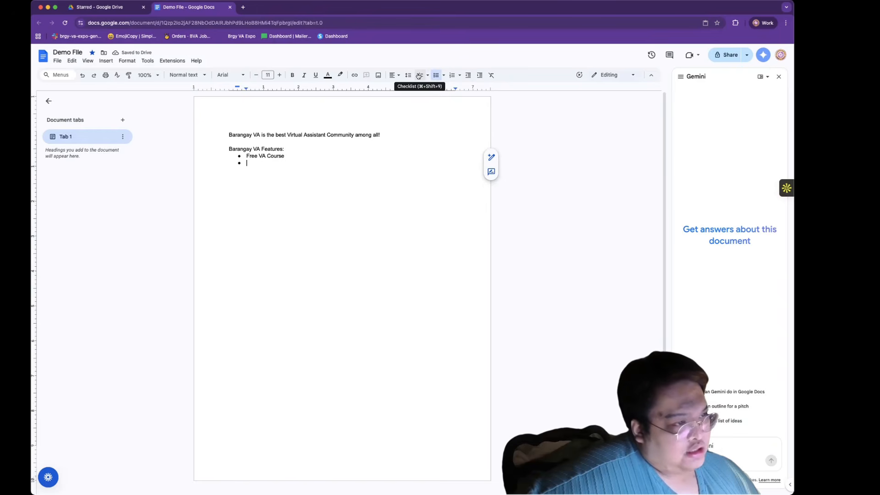
left_click(418, 76)
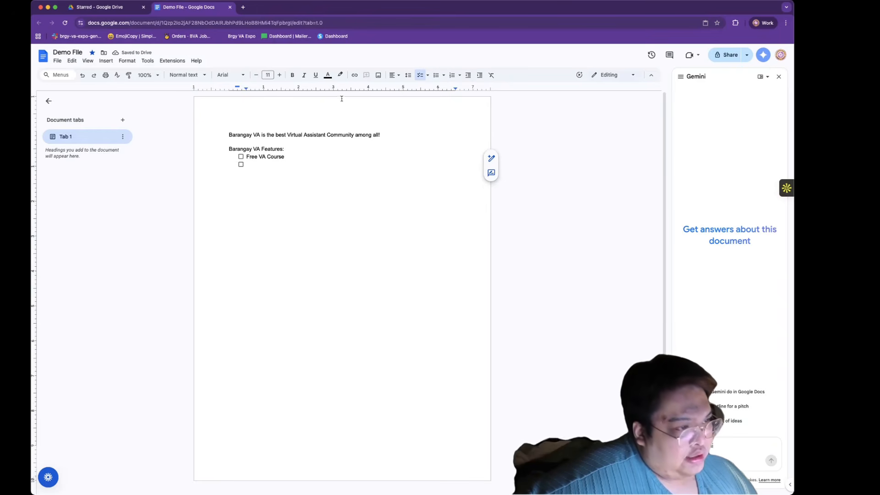
left_click(240, 159)
left_click(240, 158)
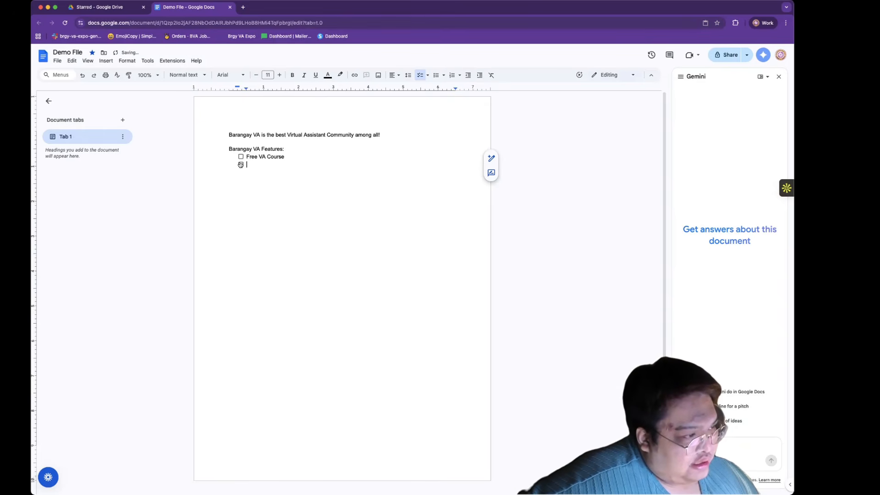
left_click(451, 75)
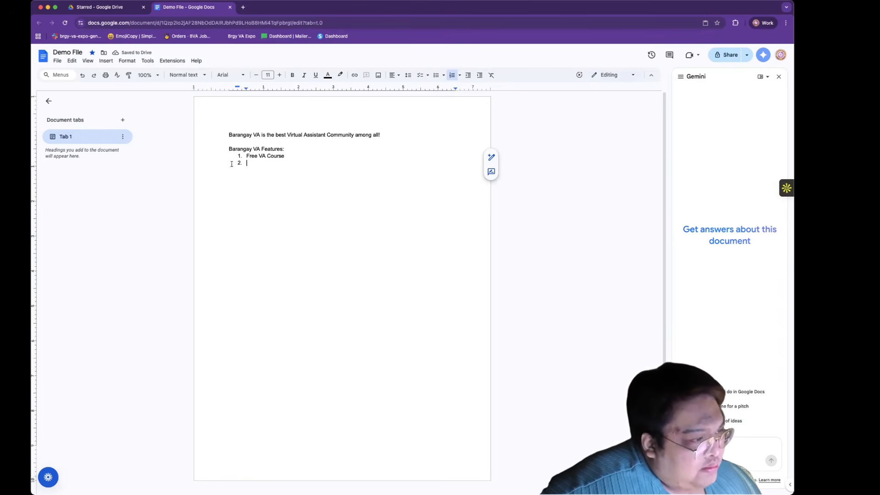
Add "The Virtual Assistant World" as an indented, bulleted sub-item under "Free VA Course"
left_click(477, 75)
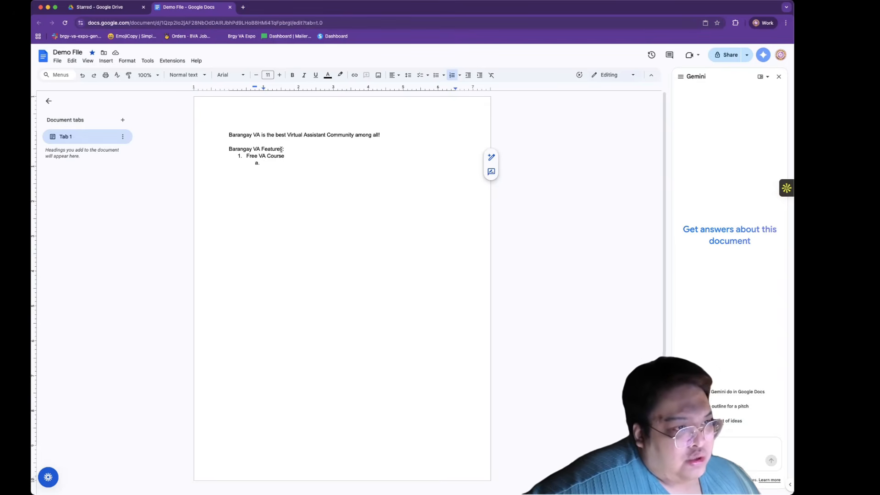
left_click(435, 76)
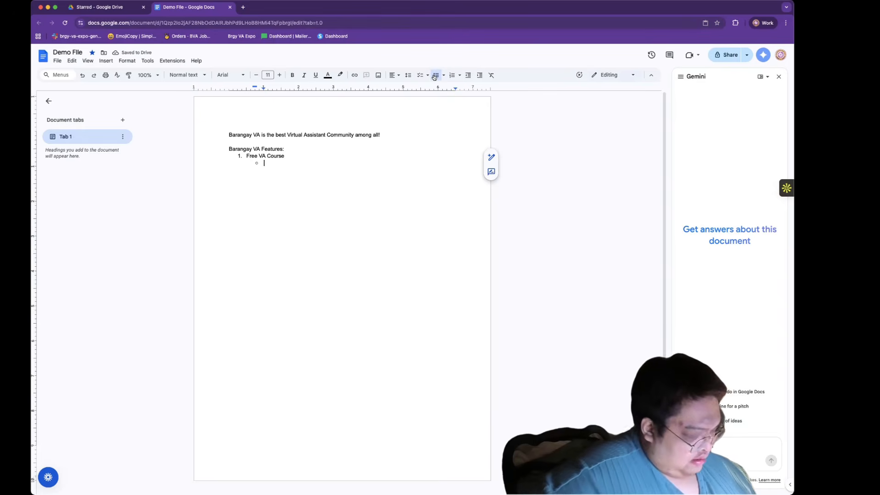
type("The VCA")
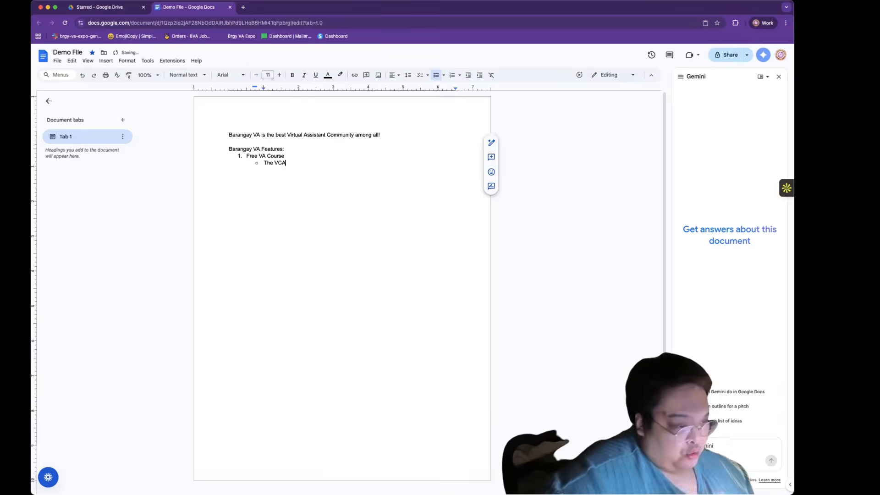
key("BackSpace")
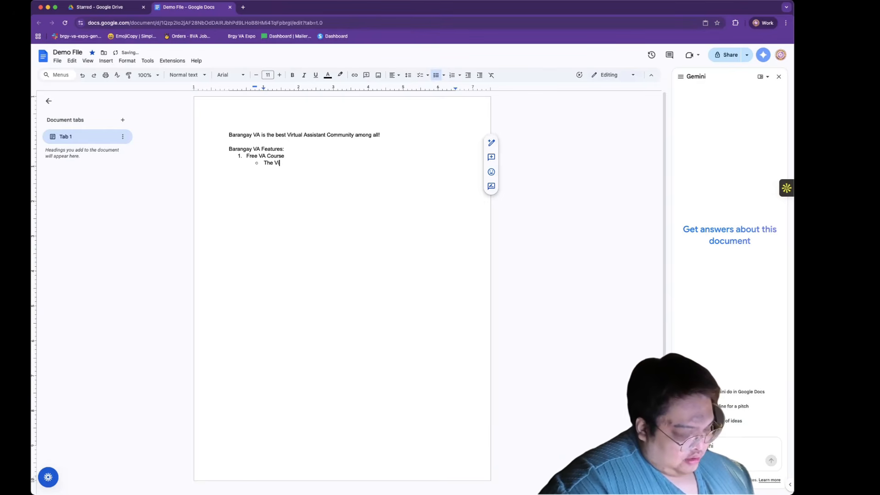
type("irtual Assi")
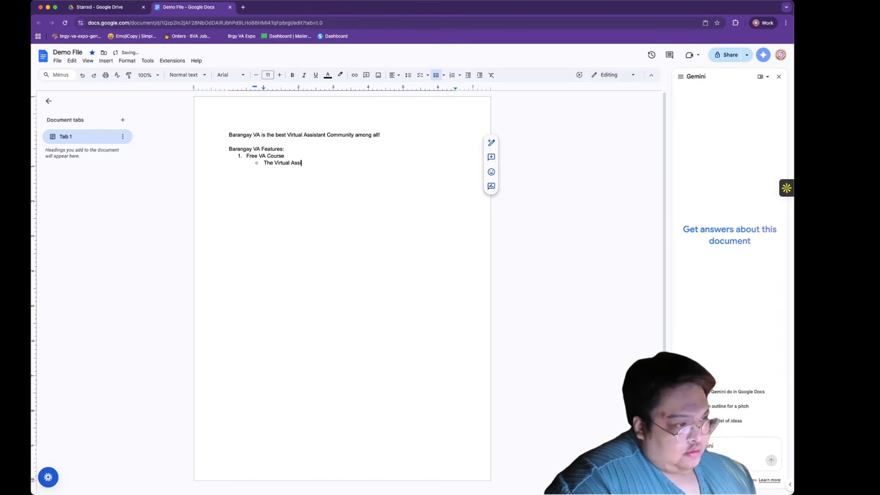
type("stant Wor")
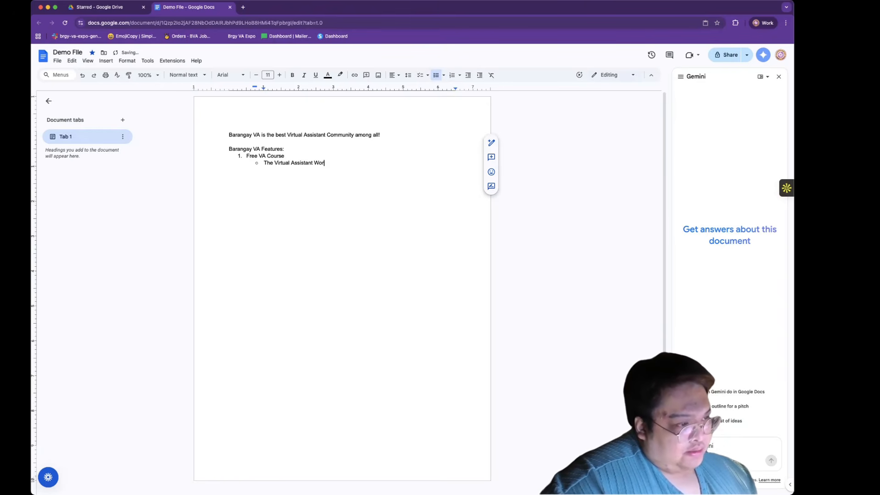
type("ld")
key("Return")
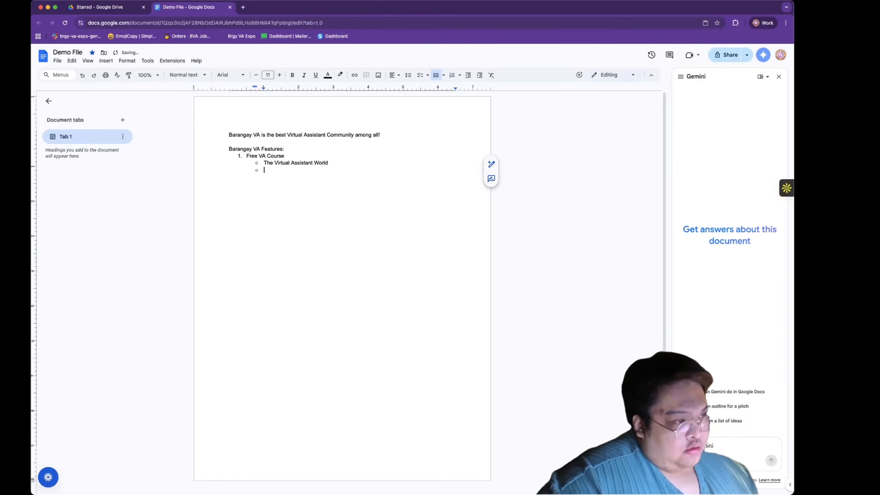
Add a second bulleted sub-item, "Breaking Negative Mindsets", under "Free VA Course", correcting the spelling of "Mindsets"
type("Breaking ")
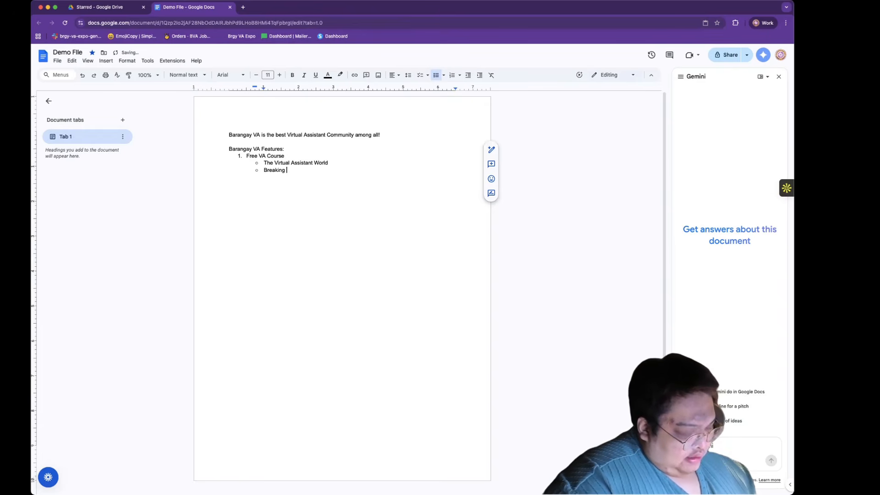
type("Negative Minse")
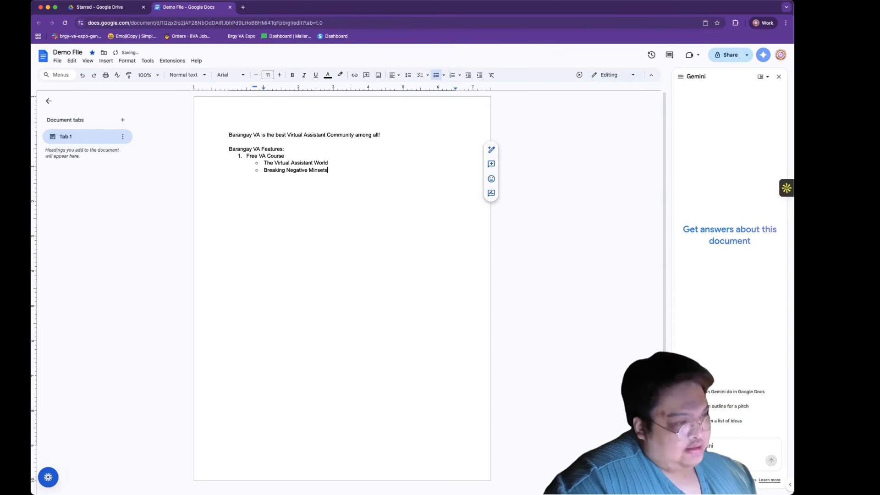
type("ts")
key("Return")
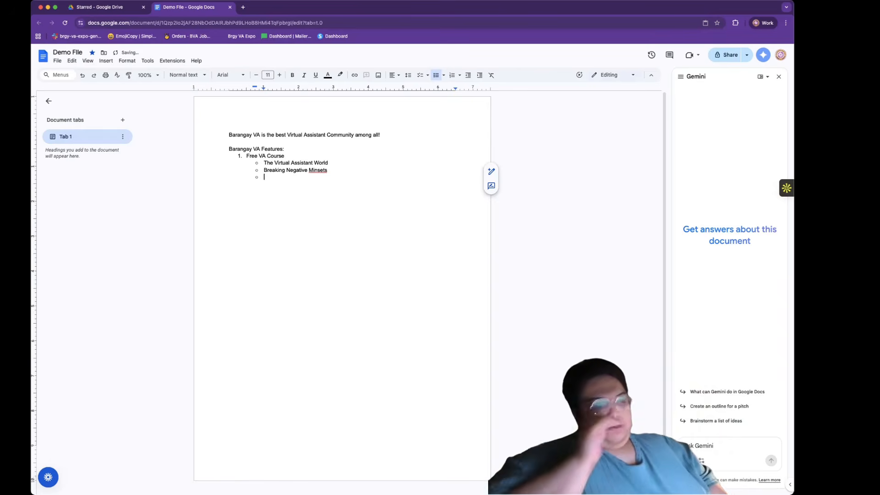
left_click(311, 173)
left_click(323, 160)
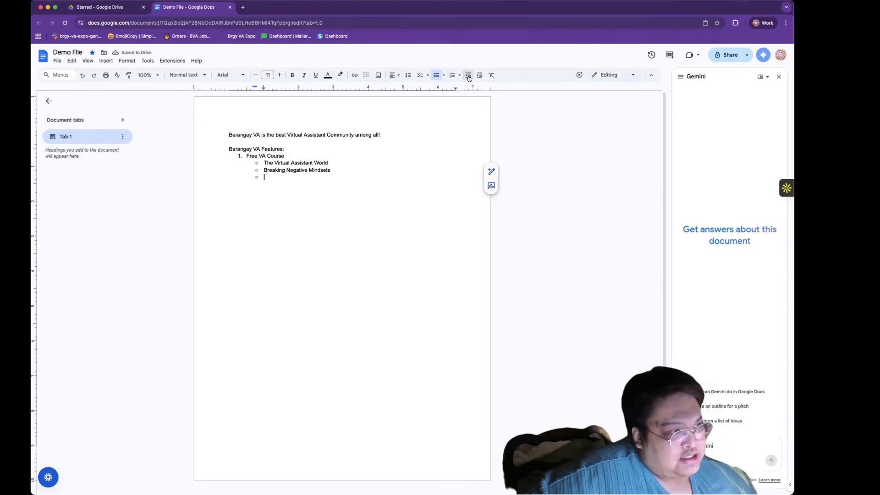
Return to the main numbering level and add "Free Monthly Webinars" as the second numbered item
left_click(468, 76)
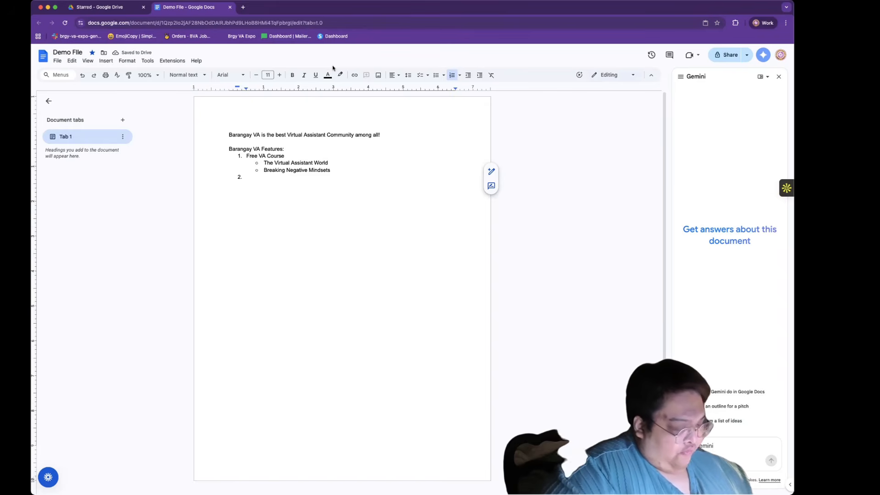
type("Free")
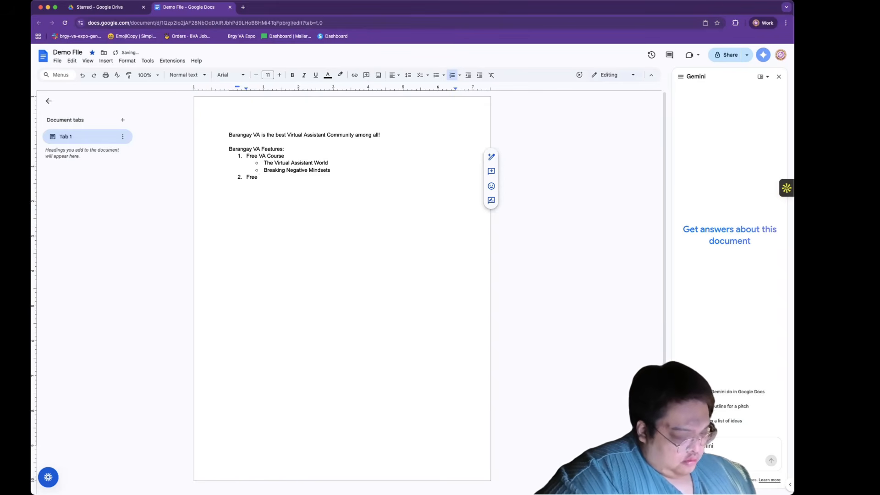
type(" Monthly Web")
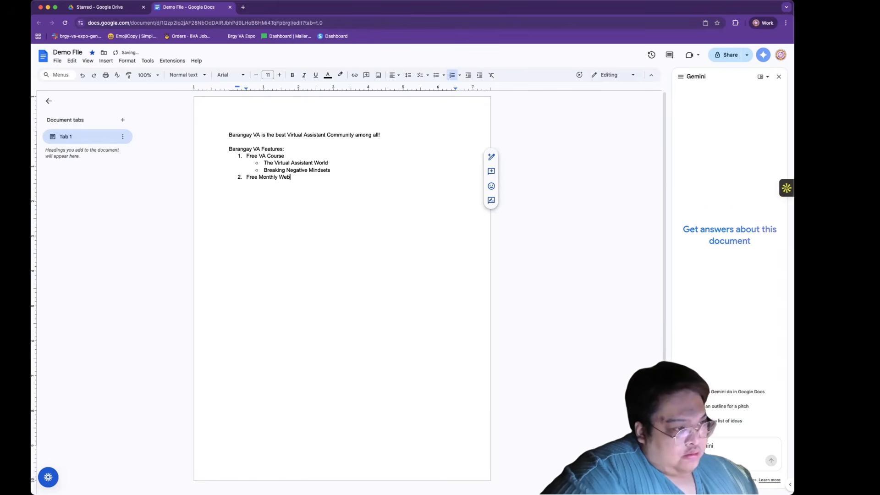
type("ina")
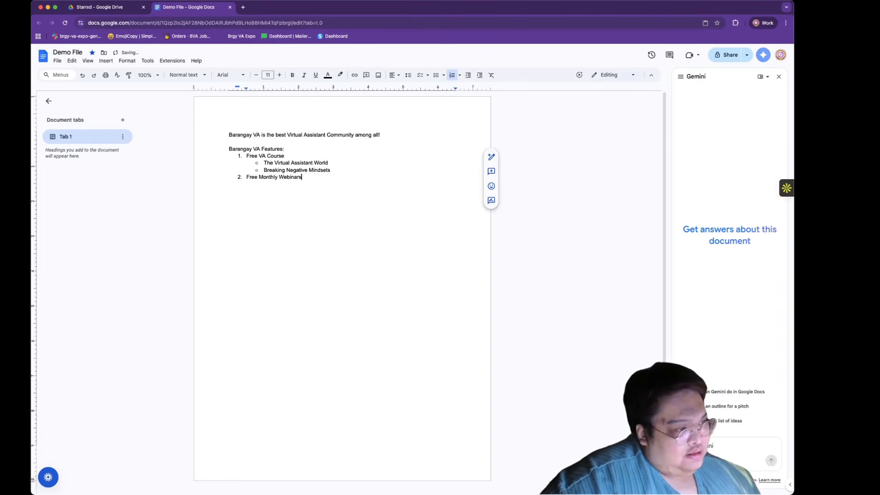
type("rs")
key("Return")
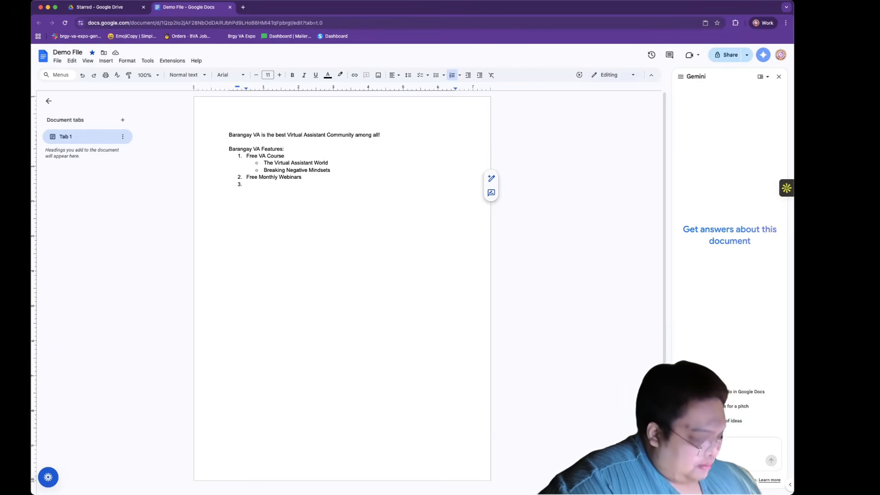
Enter "Barangay VA Marketplace" as the third numbered item in the features list
type("Barang")
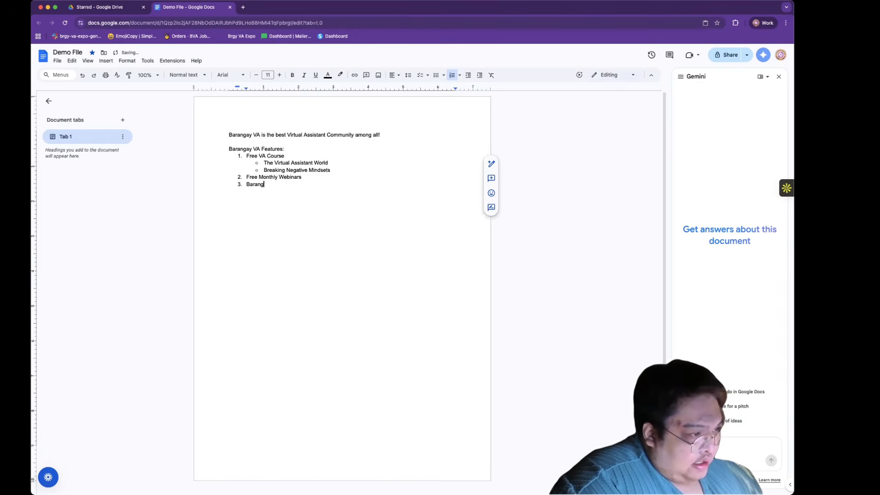
type("ay VA N")
key("BackSpace")
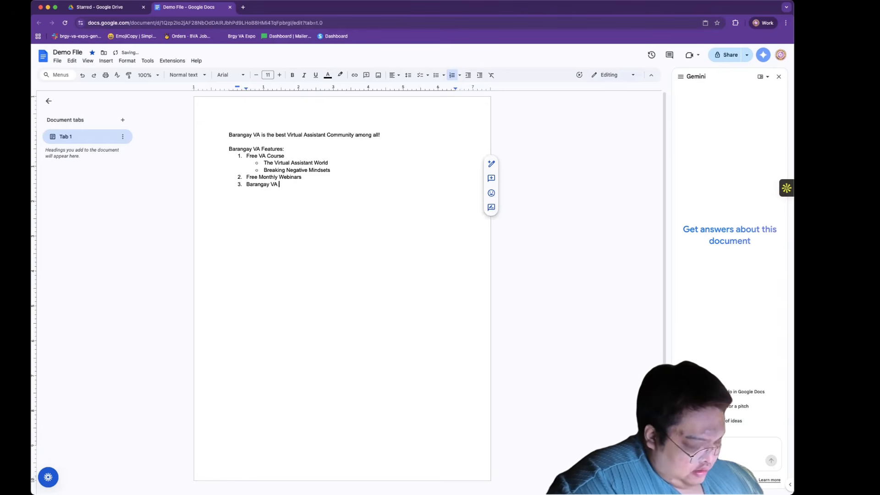
type("Marketing")
key("BackSpace")
key("BackSpace")
key("BackSpace")
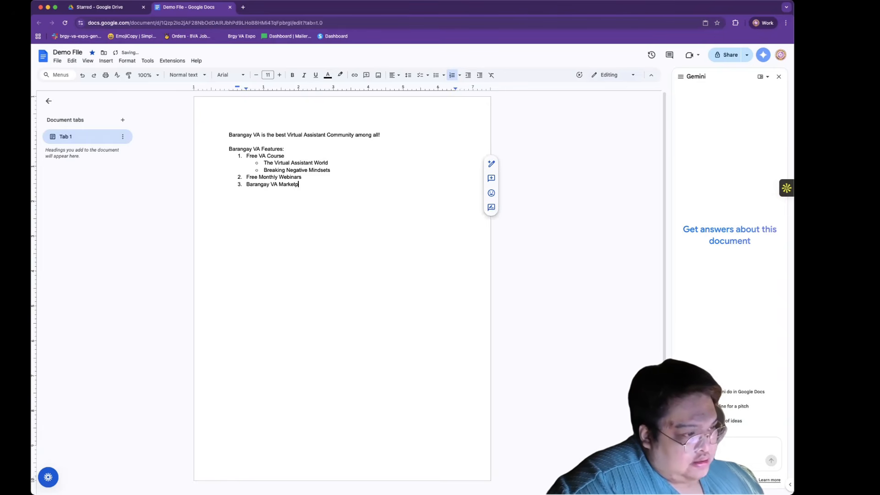
type("place")
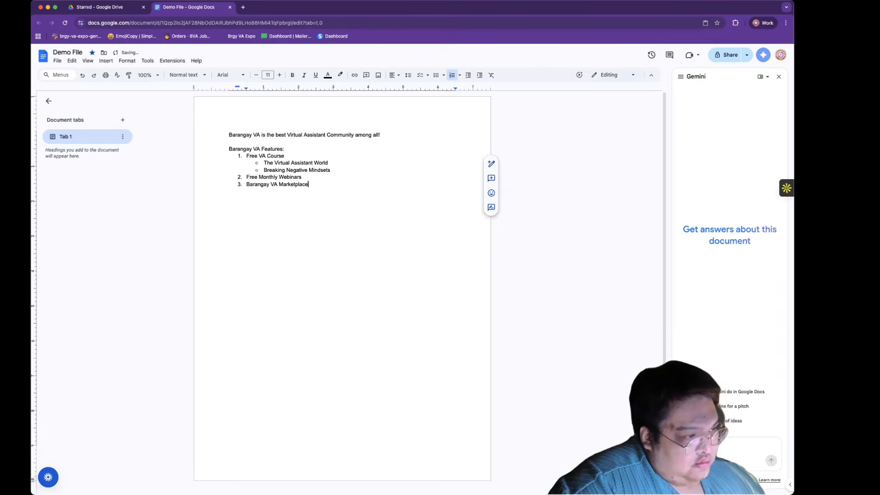
key("Return")
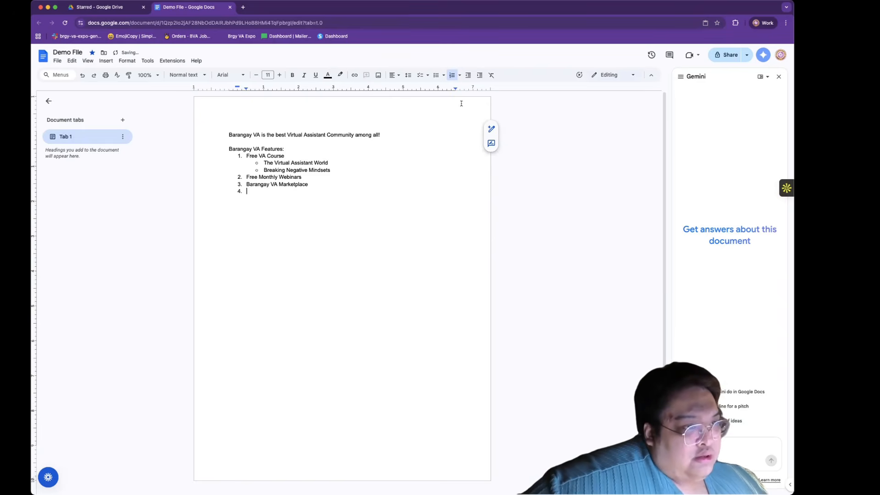
Add "My Workspace Tools" as an indented, bulleted sub-item under "Barangay VA Marketplace"
left_click(478, 76)
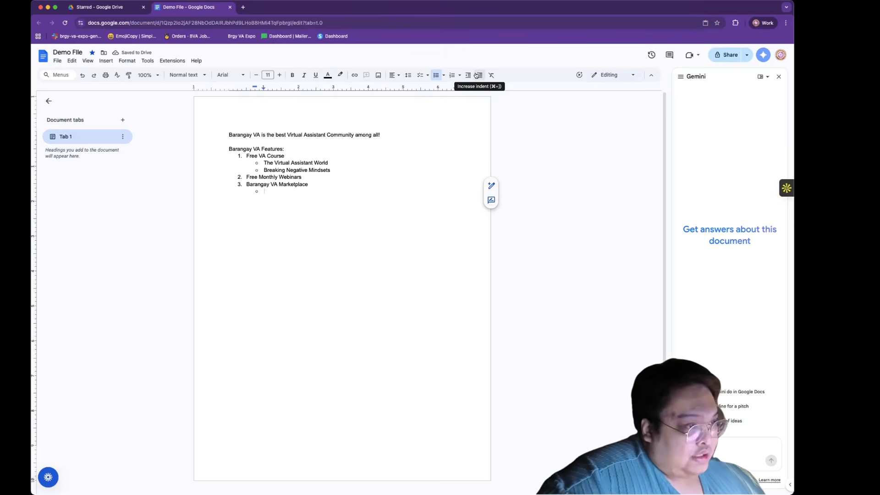
type("M")
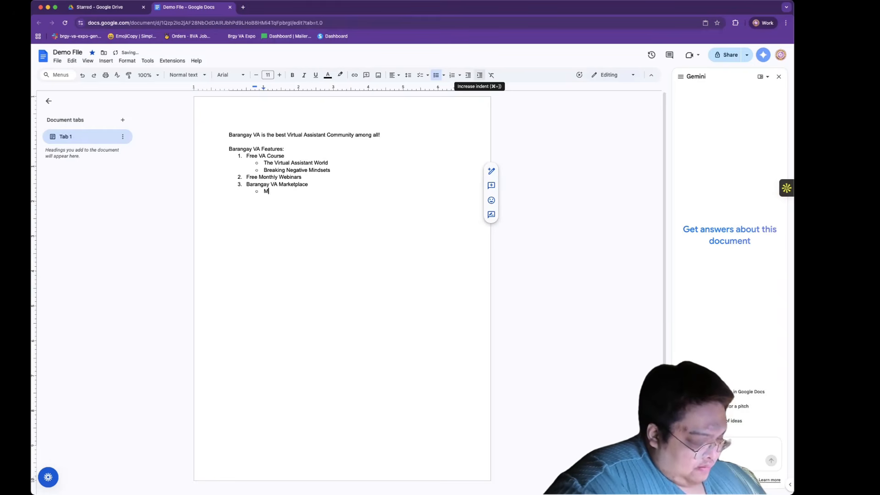
type("y W")
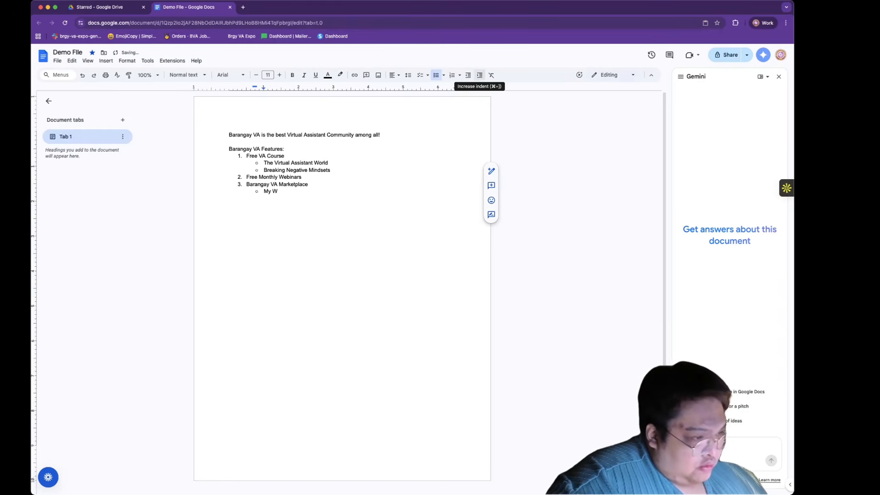
type("orkspac")
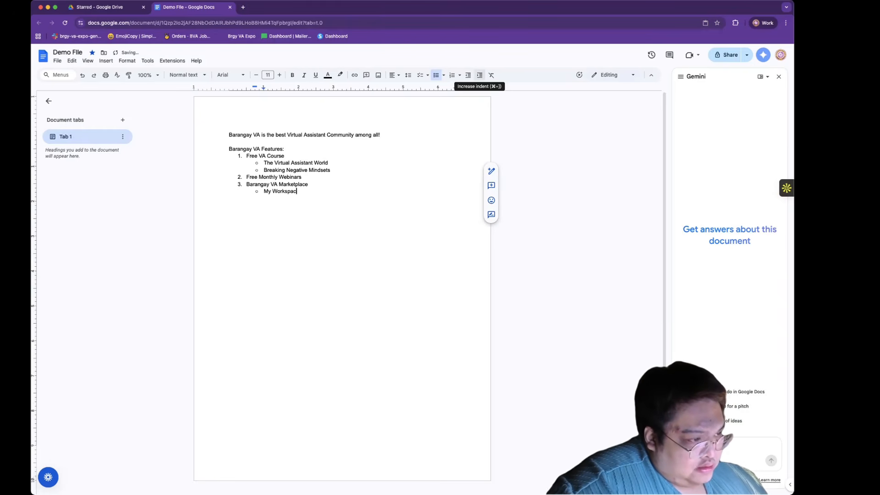
type("e Tools")
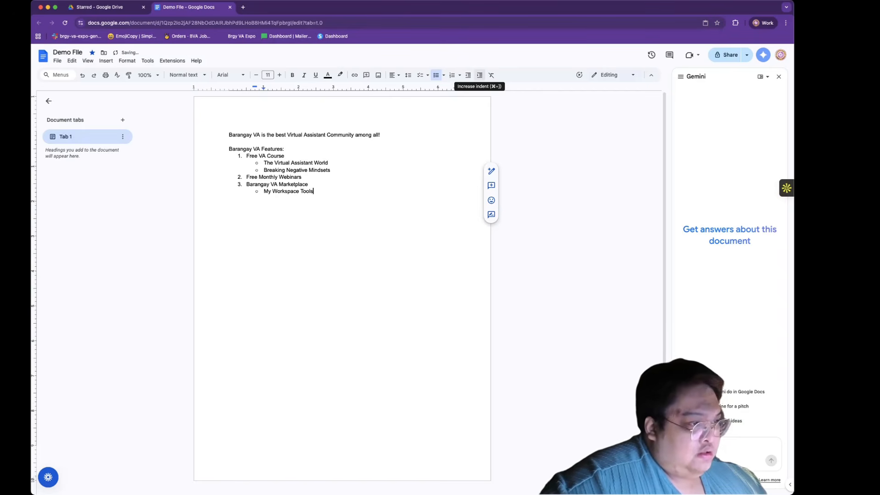
key("Return")
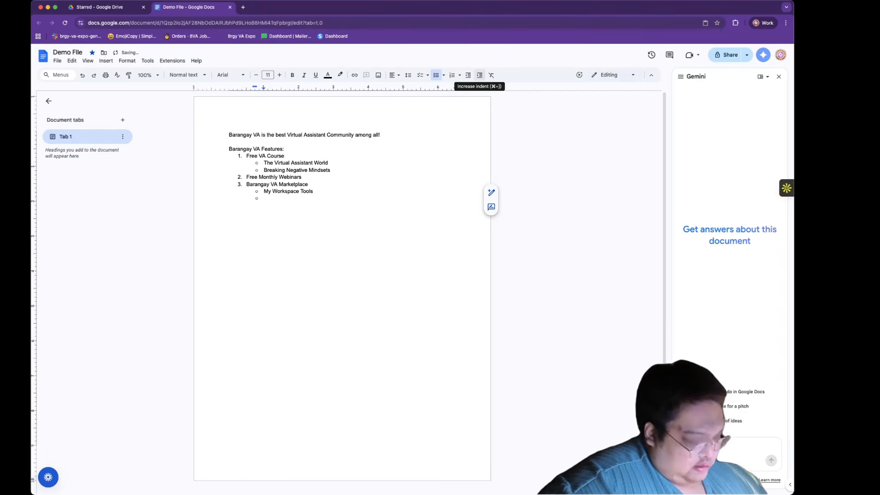
Add "My Coffee Corner" as the second sub-item under "Barangay VA Marketplace" and show the available numbered list styles
type("My")
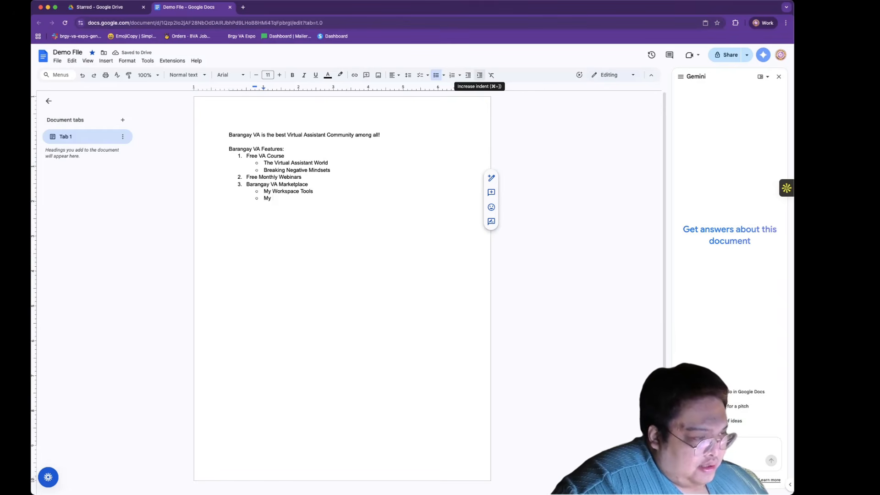
type(" Co")
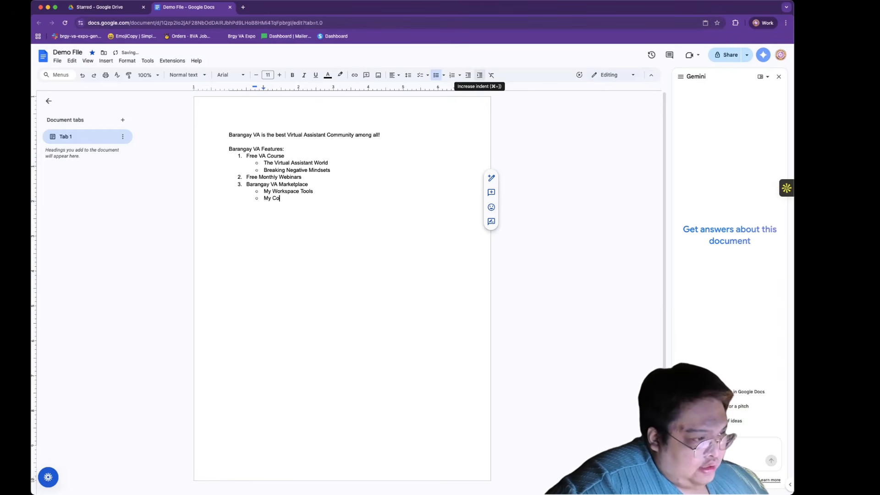
type("ffee Corner")
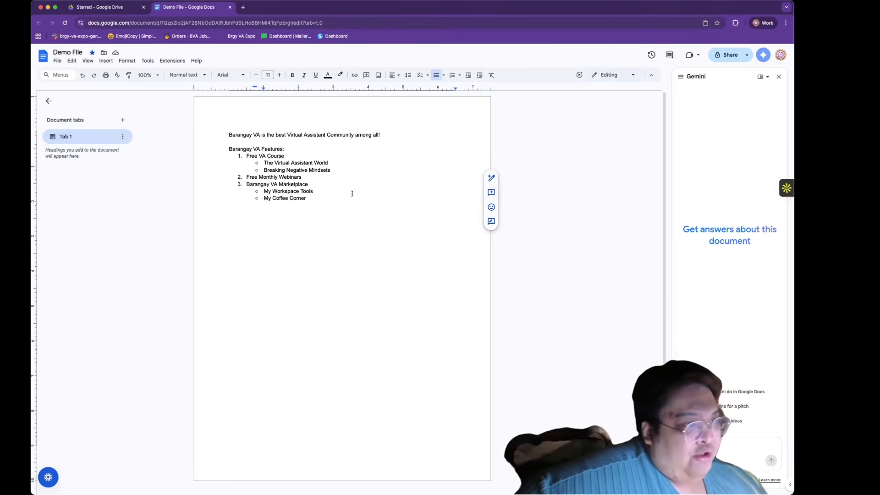
left_click(460, 77)
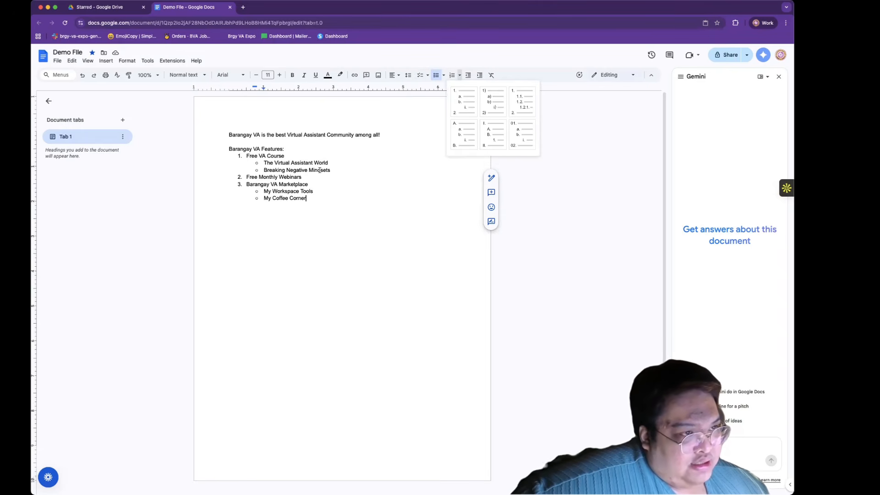
End the list and insert the paragraph beginning "Barangay VA Community is an empowering and supportive space" below a blank line, dismissing the Refine suggestion
key("Return")
key("Return")
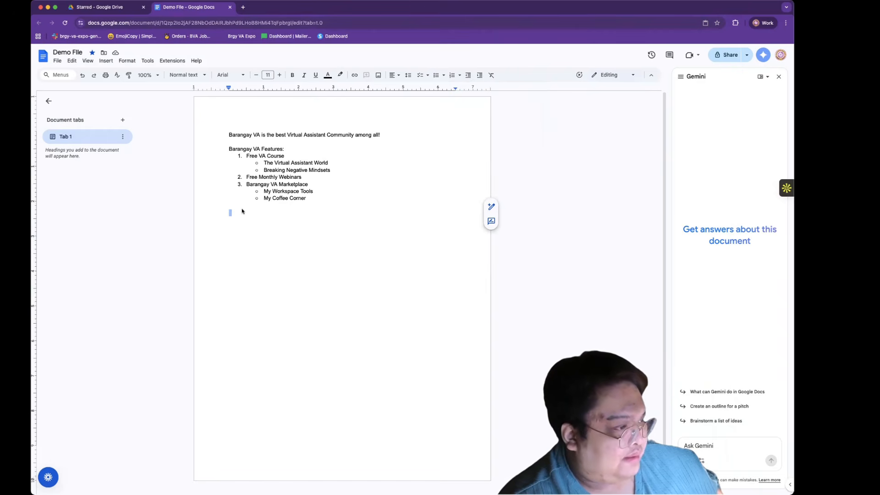
type("Barangay VA Community is an empowering and supportive space where aspiring and growing virtual assistants come together to learn, grow, and succeed in remote work. It offers clear guidance, practical resources, and real support while fostering a strong sense of belonging rooted in the Filipino spirit of bayanihan—helping one another build confidence, land opportunities, and thrive together.")
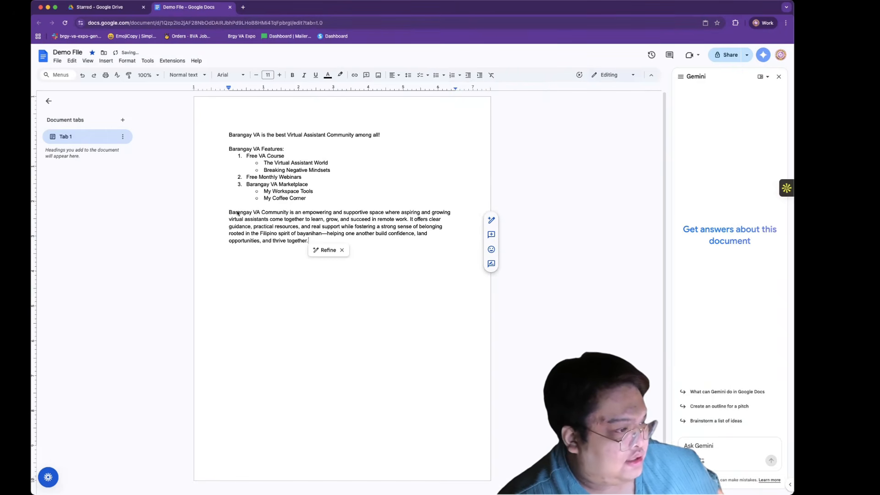
left_click(341, 249)
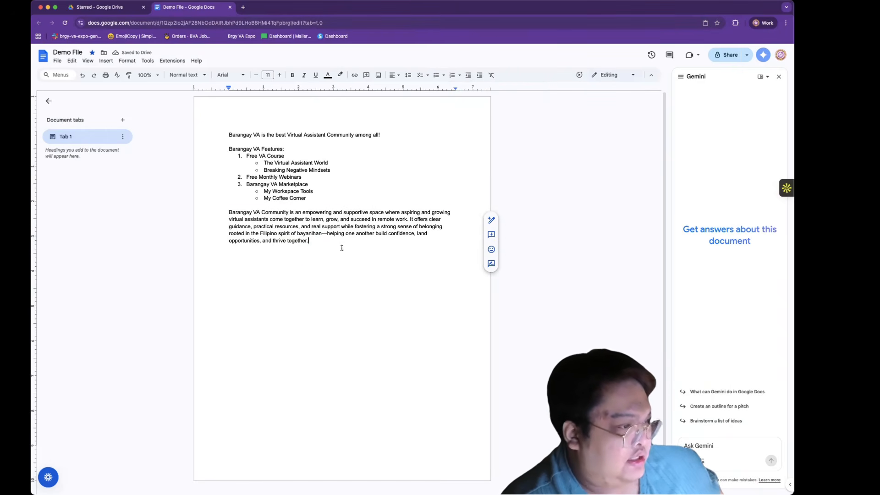
double_click(341, 242)
left_click(341, 241)
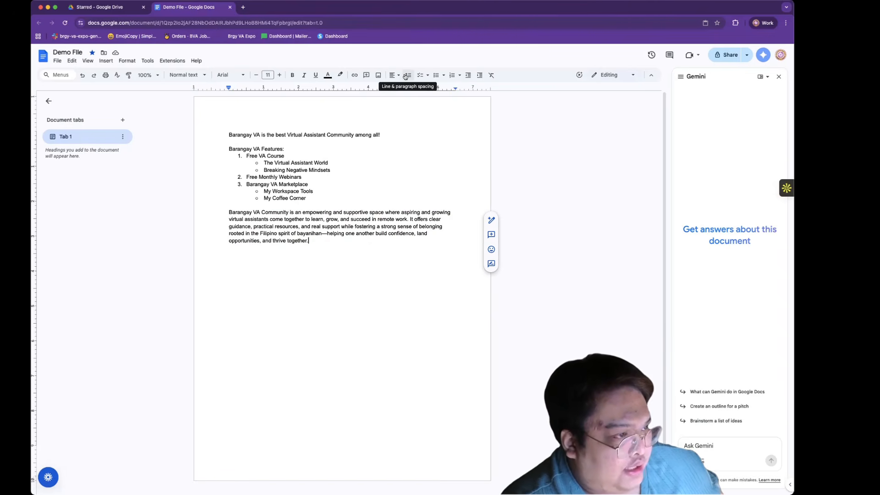
Try Single, 1.15, 1.5 and Double line spacing on the paragraph beginning "Barangay VA Community", ending with Single
left_click_drag(320, 241, 224, 211)
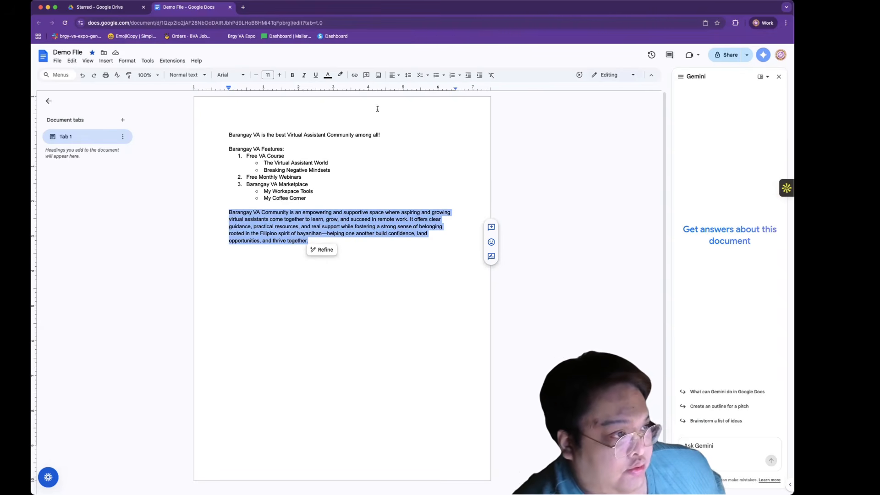
left_click(405, 76)
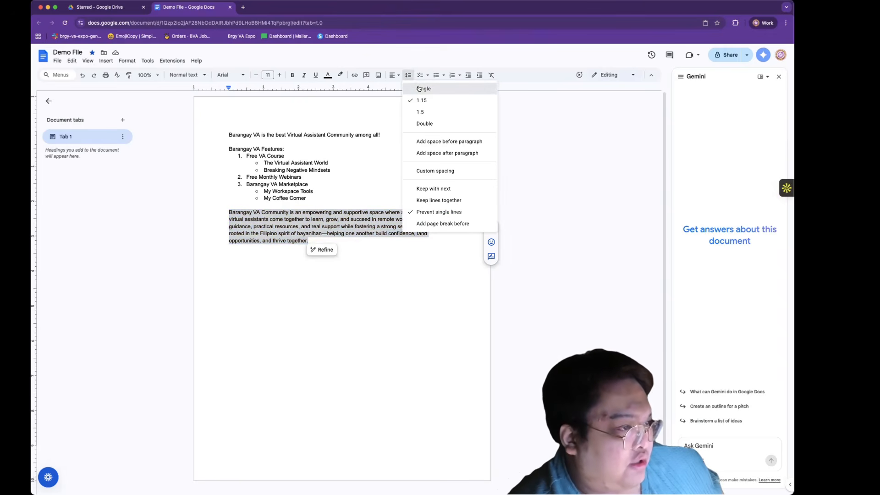
left_click(418, 88)
left_click(407, 75)
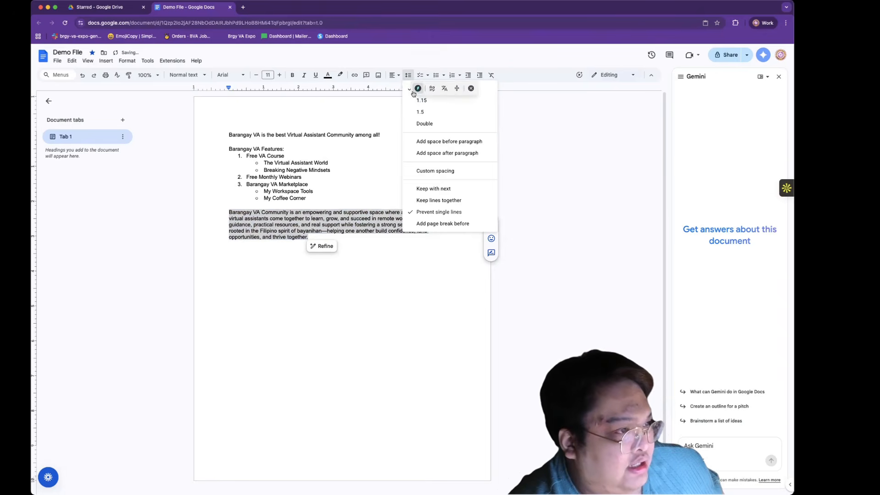
left_click(415, 101)
left_click(408, 75)
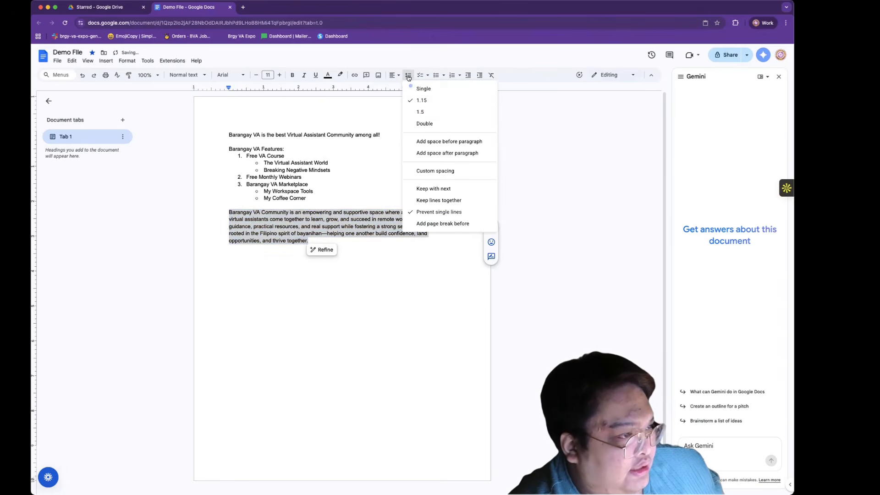
left_click(416, 112)
left_click(411, 75)
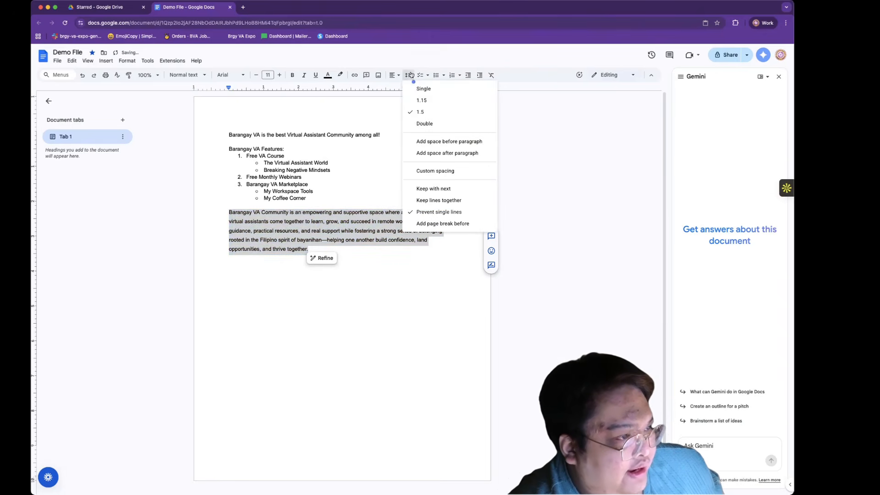
left_click(419, 121)
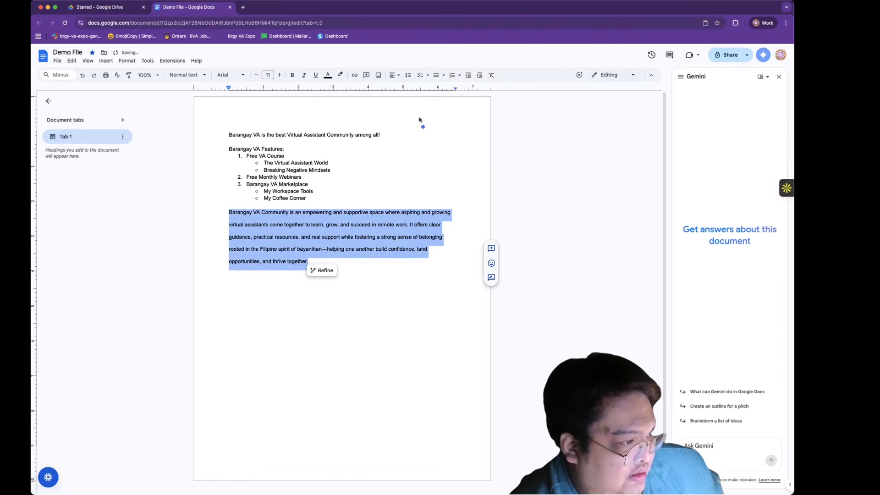
left_click(409, 75)
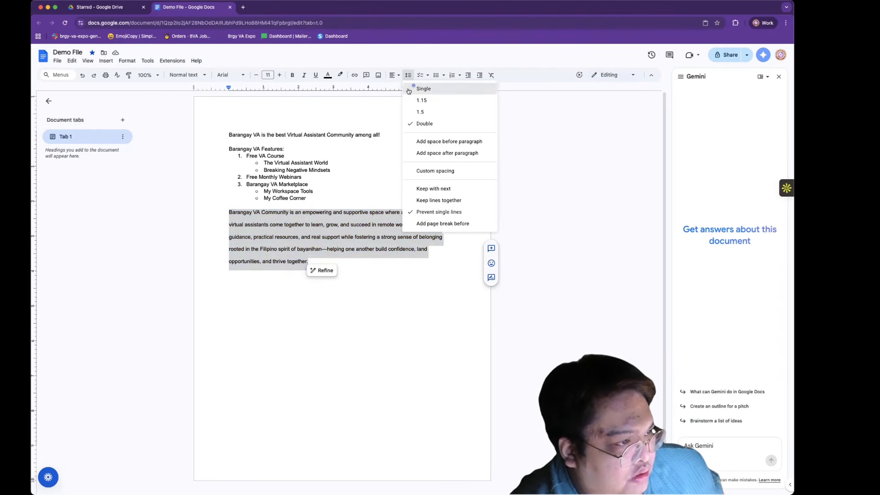
left_click(413, 89)
Add space before the paragraph and apply custom spacing with line spacing 1, 10 pt before and 0 pt after
left_click(407, 76)
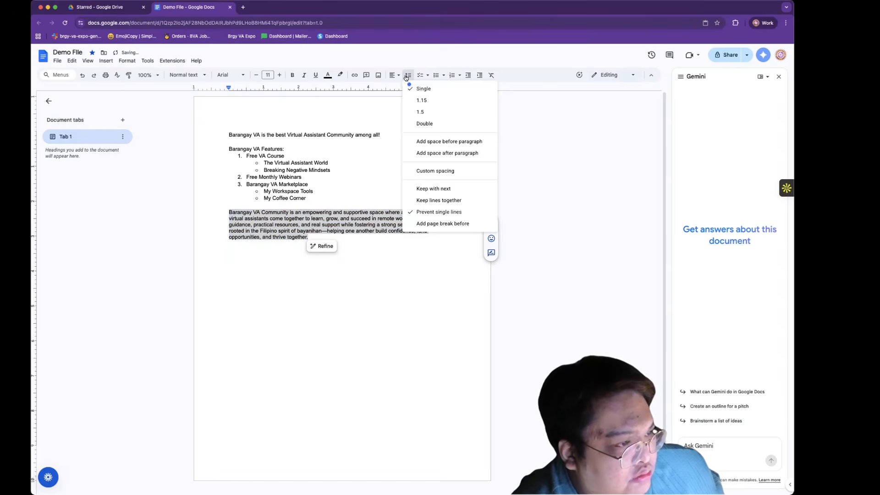
left_click(449, 141)
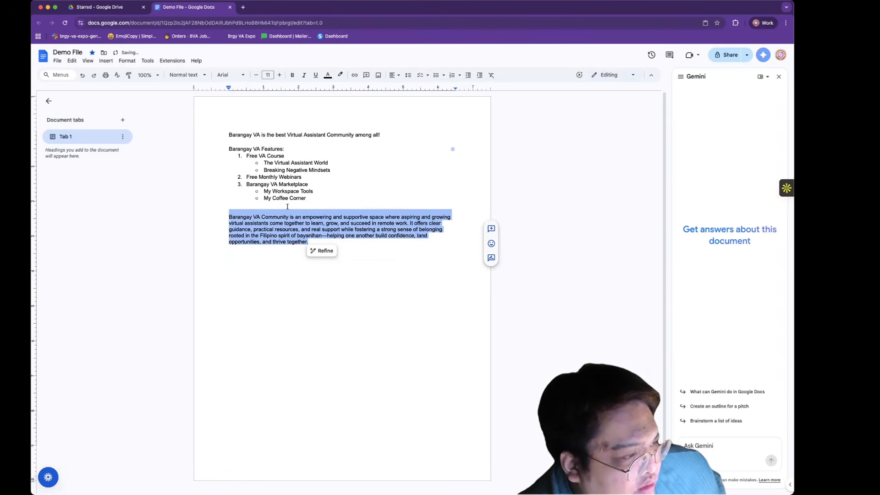
left_click(407, 75)
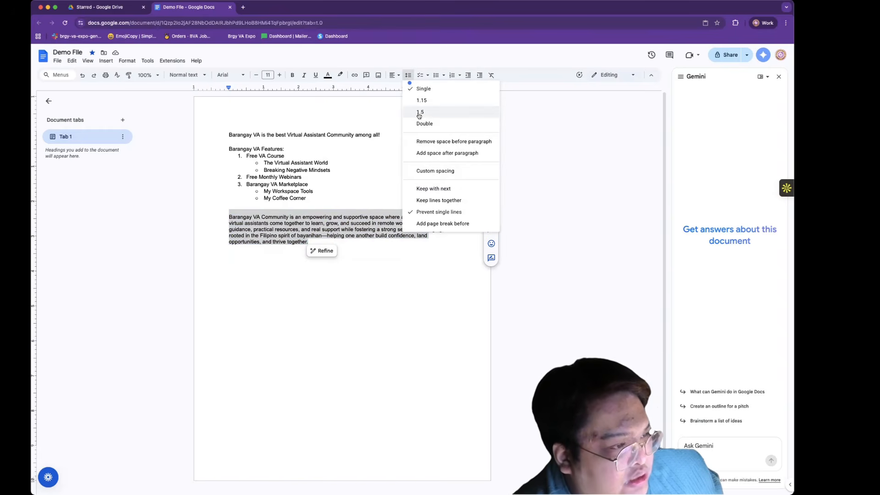
left_click(421, 171)
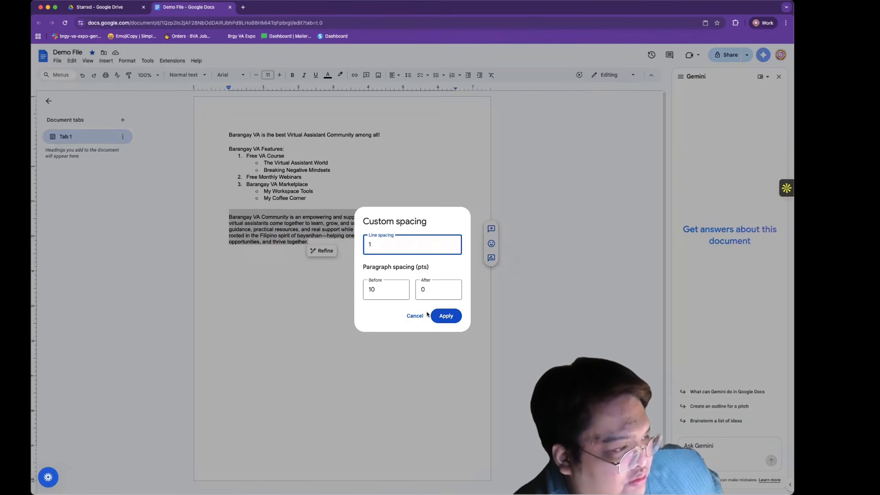
left_click(439, 316)
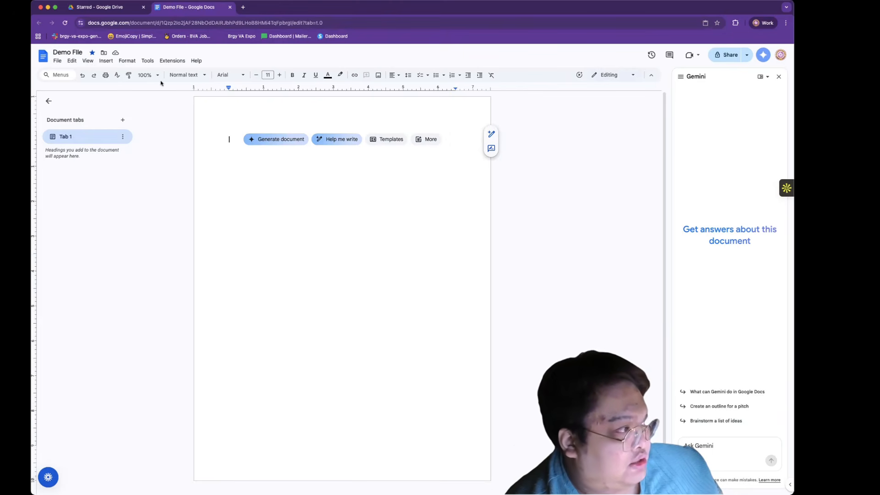
Open the page setup and review the scope choices and the Portrait and Landscape orientations, keeping Whole document and Portrait
left_click(58, 61)
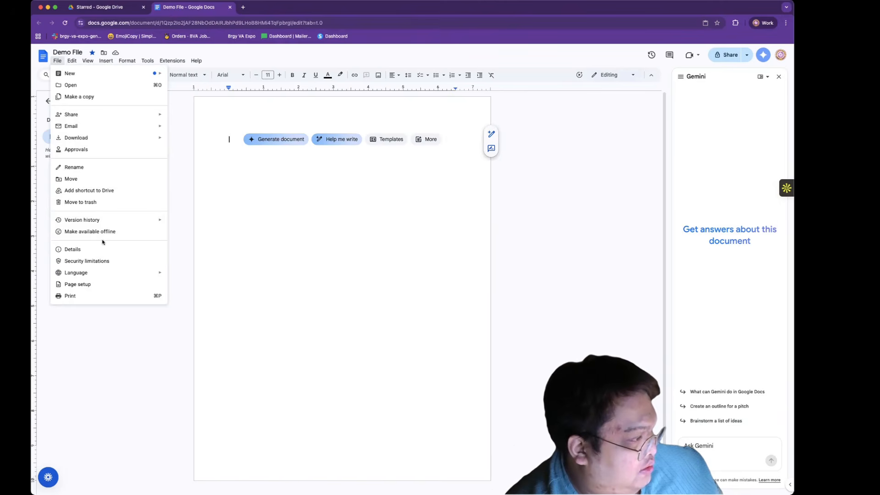
left_click(104, 285)
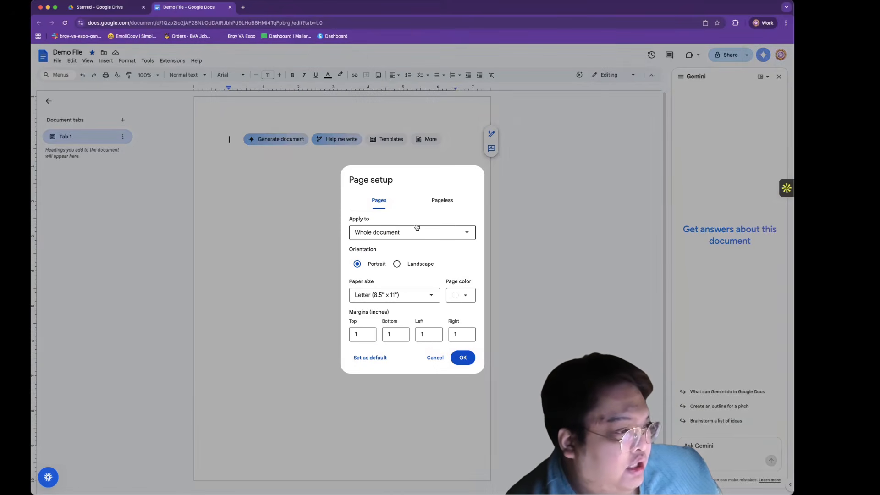
left_click(431, 231)
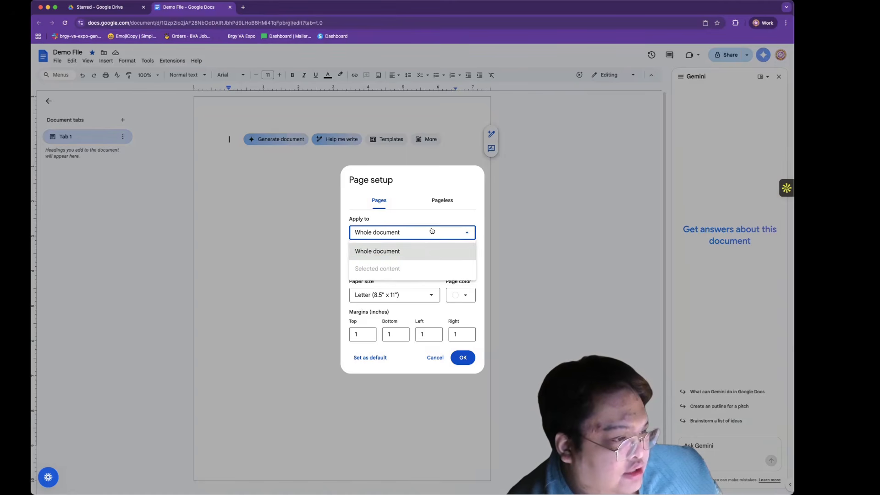
left_click(430, 231)
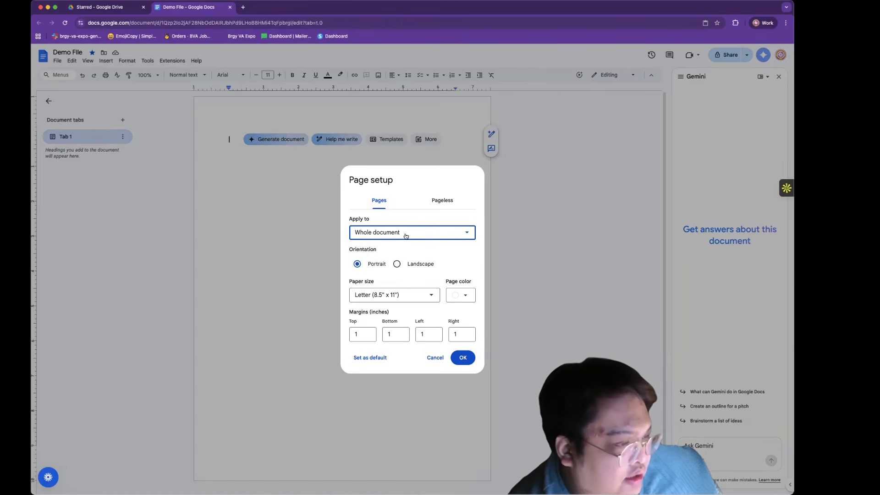
left_click(407, 264)
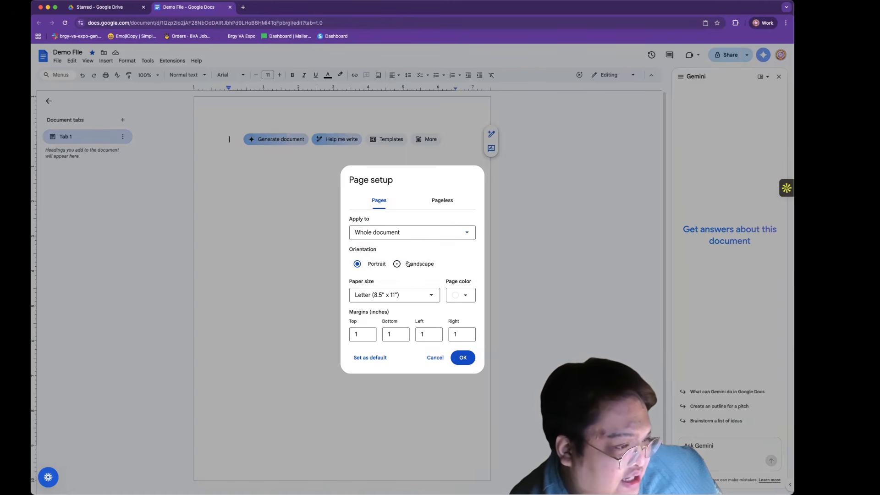
left_click(373, 265)
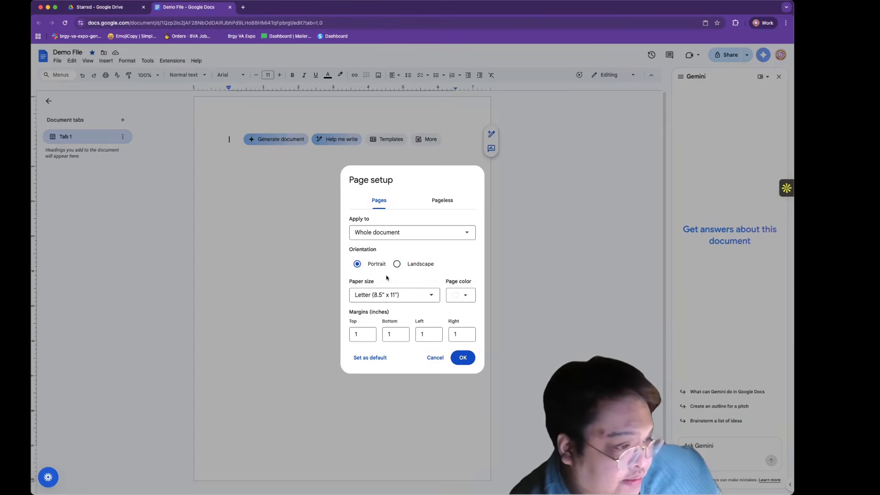
Review the available paper sizes and page colors in the page setup, keeping Letter (8.5" x 11") and white
left_click(430, 295)
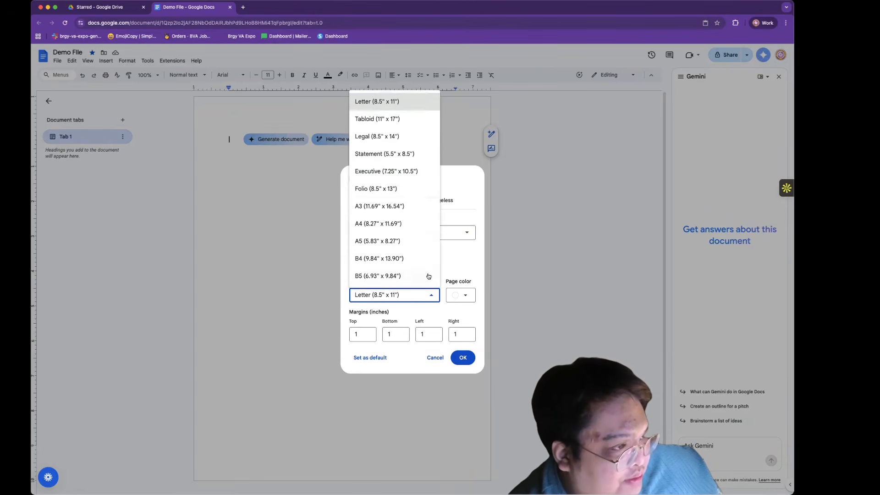
left_click(427, 295)
left_click(463, 295)
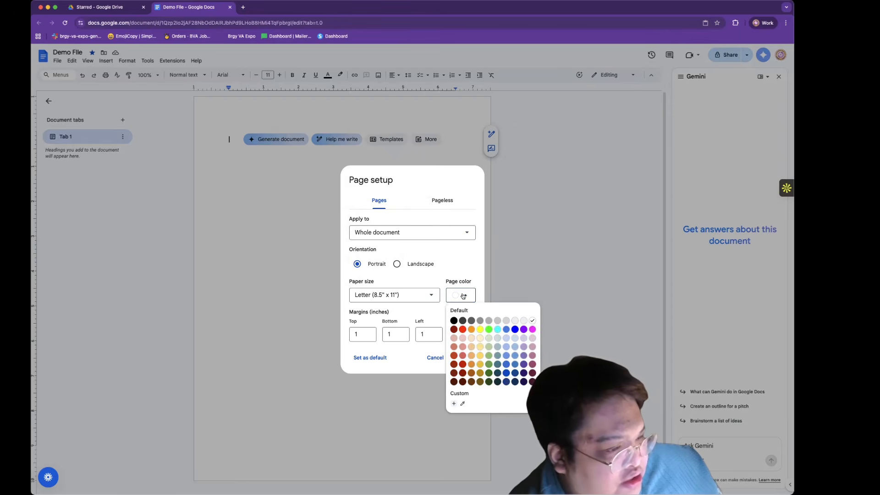
left_click(463, 295)
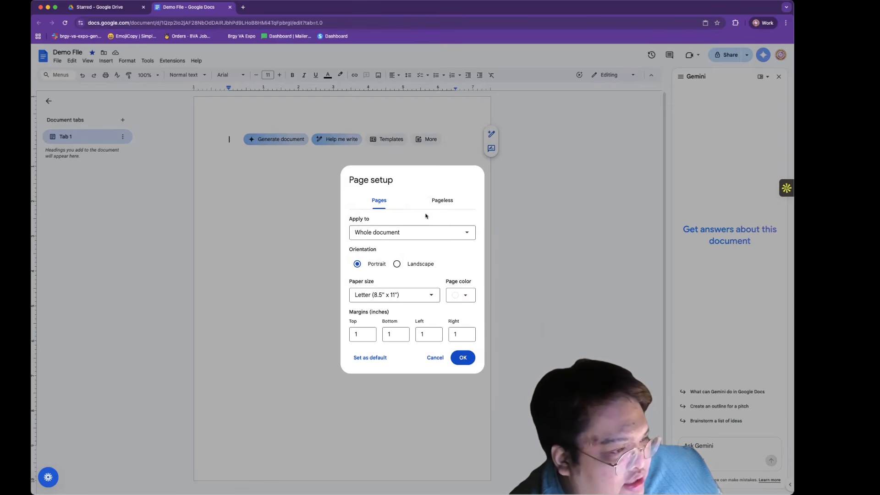
Preview the Pageless format, return to the paged layout, and accept the page setup for the whole document
left_click(441, 200)
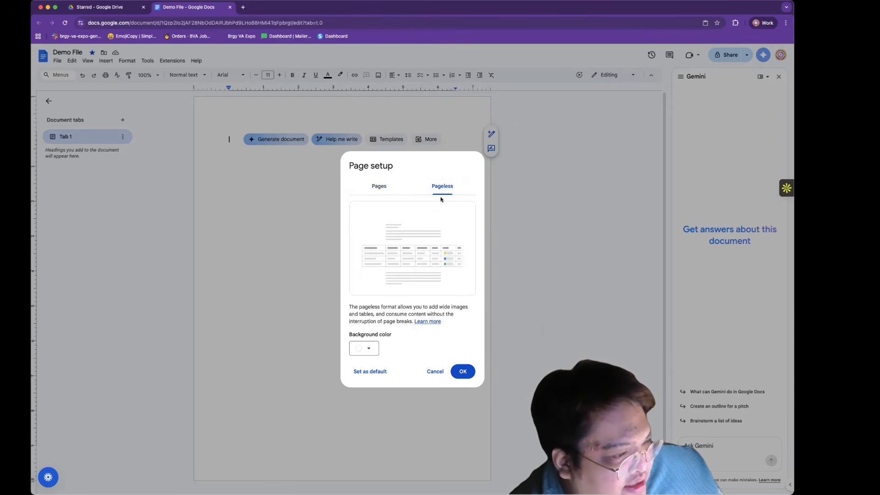
left_click(384, 185)
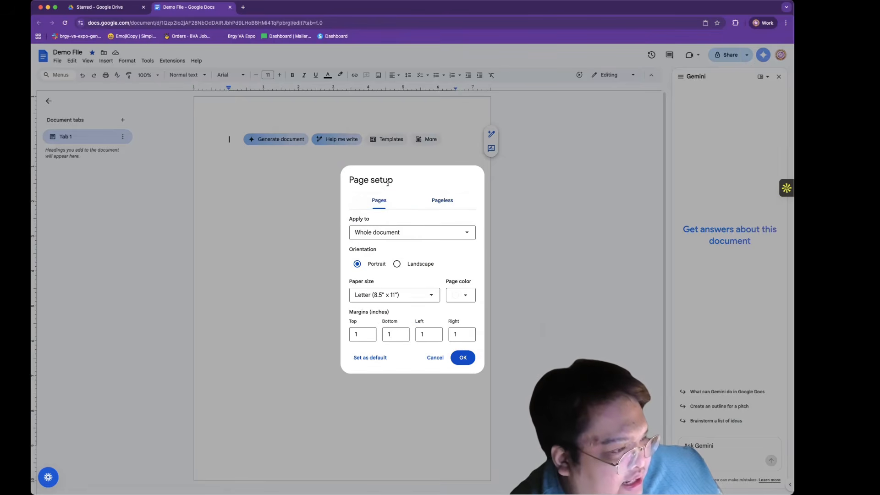
left_click(419, 232)
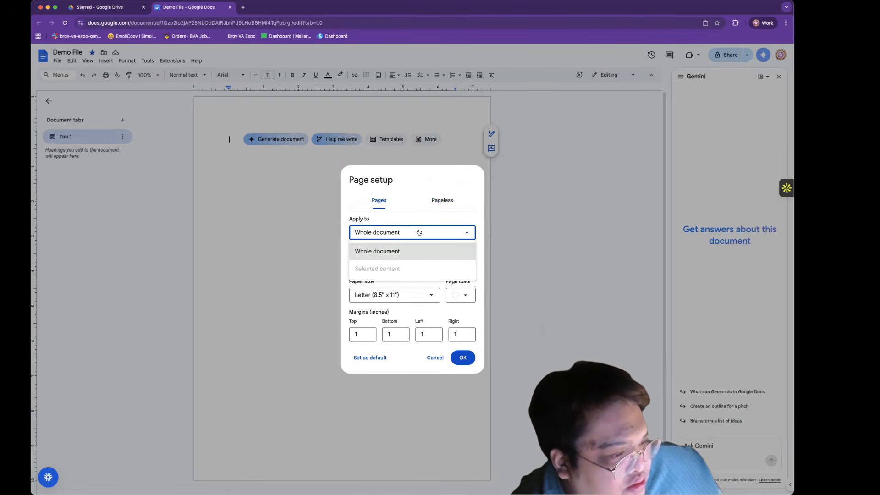
left_click(418, 232)
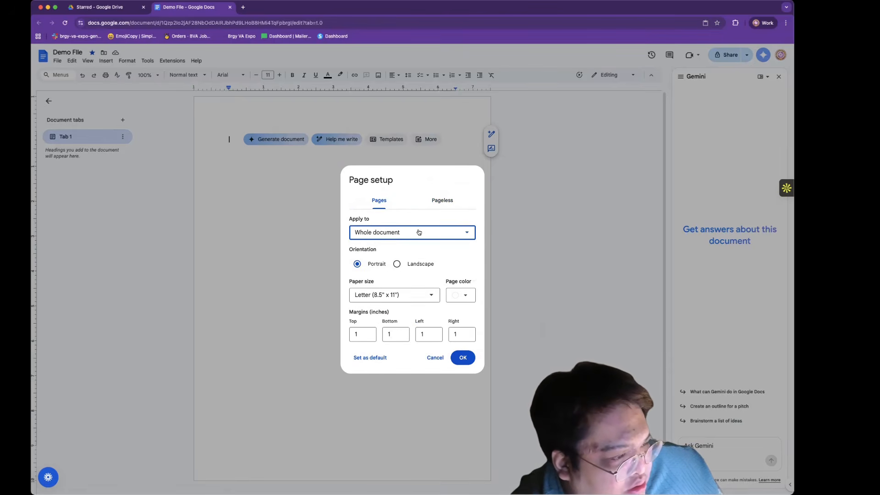
left_click(461, 359)
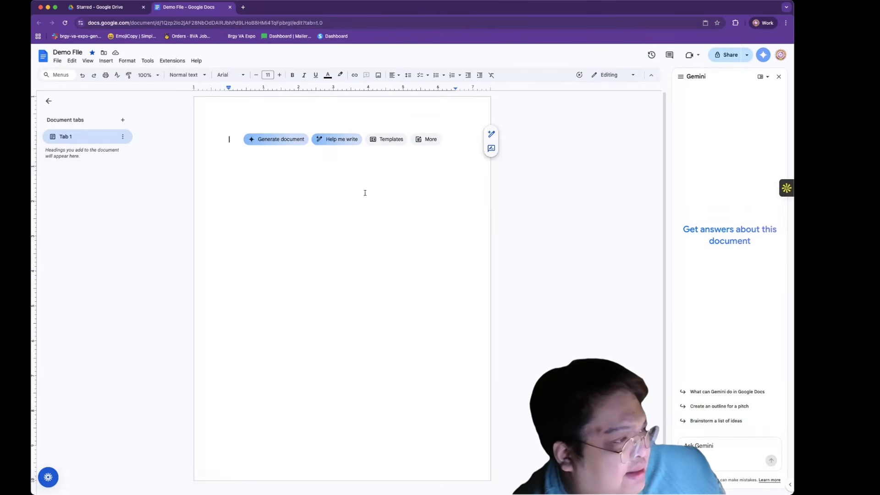
Paste the copied "Barangay VA Community" text into the blank document and remove the # heading markers and --- dividers
key("super+v")
scroll(355, 217, "up", 20)
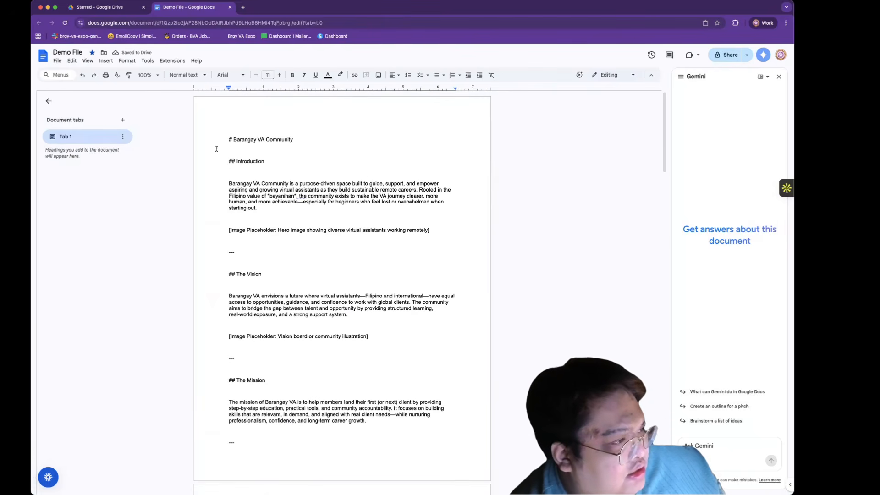
left_click(234, 139)
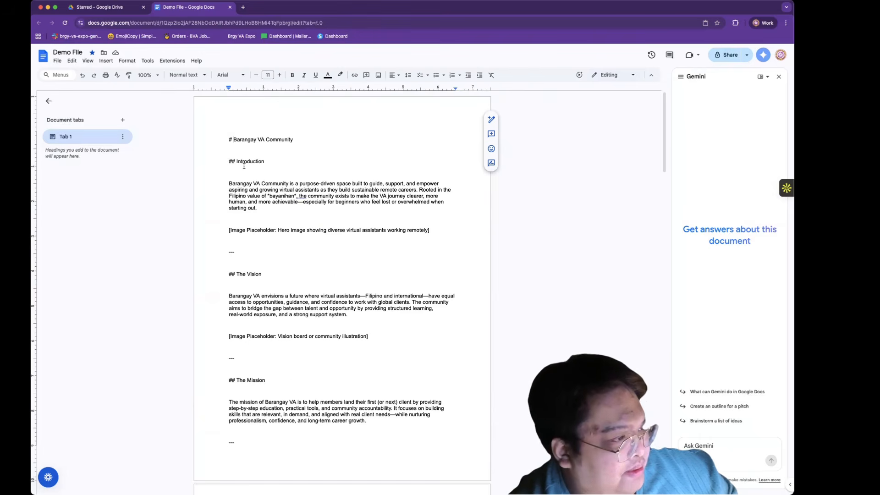
key("BackSpace")
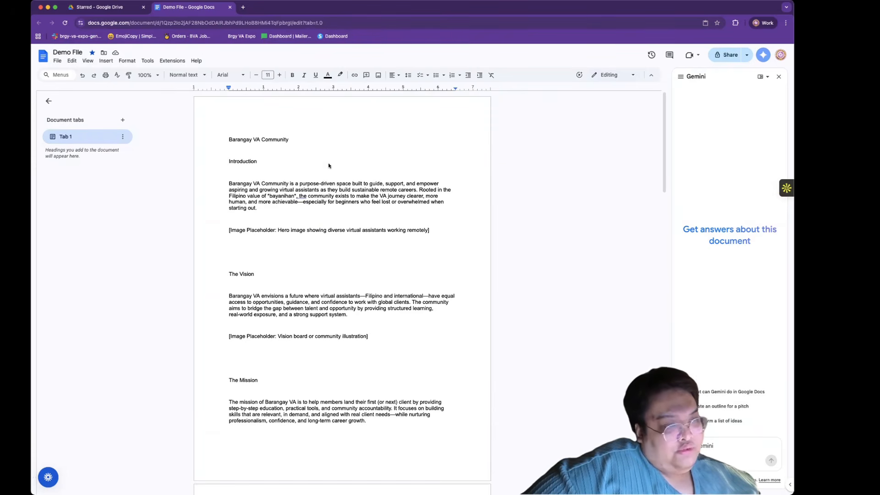
Set the line spacing of the entire document text to Double
left_click(285, 141)
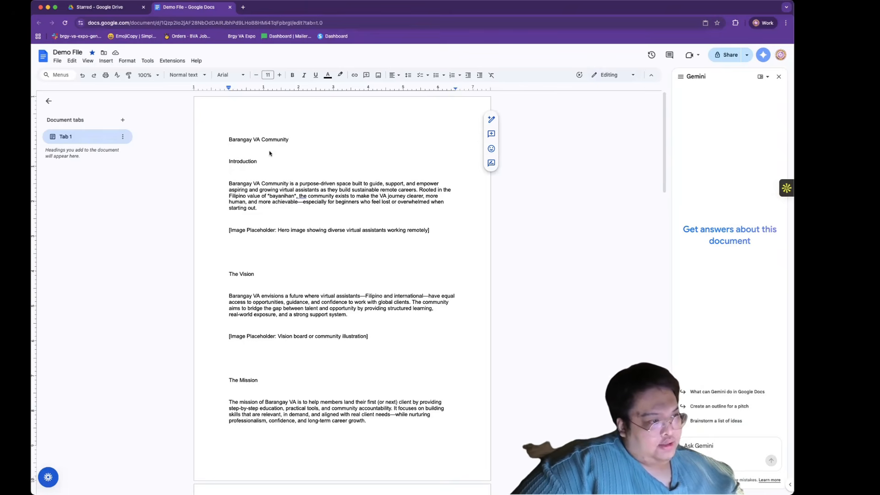
left_click(269, 150)
key("ctrl+a")
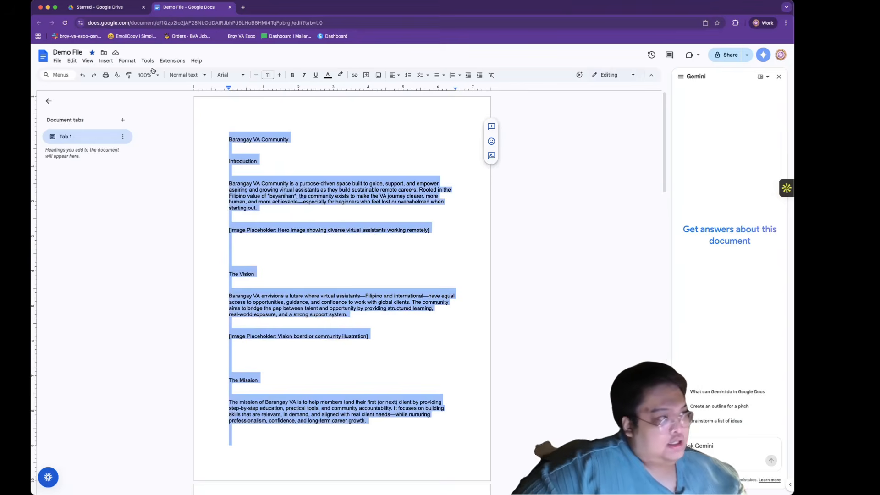
left_click(408, 75)
left_click(423, 124)
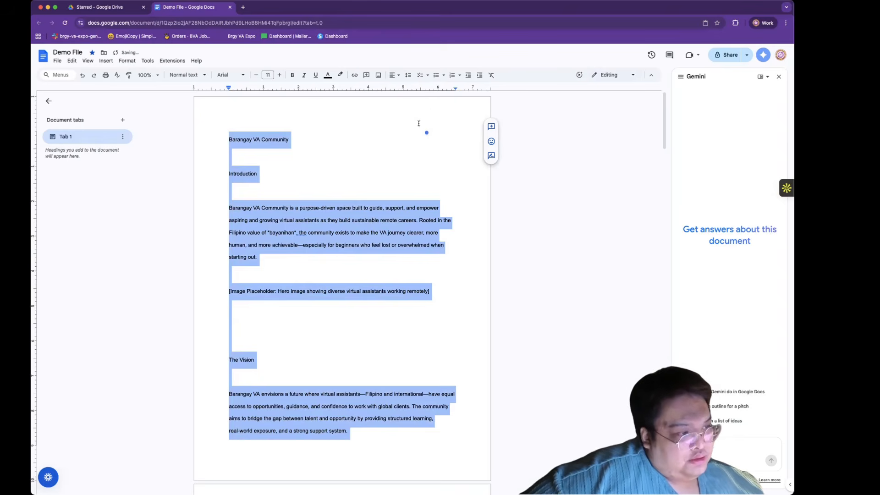
Set the line spacing of all the selected text to Single
left_click(393, 74)
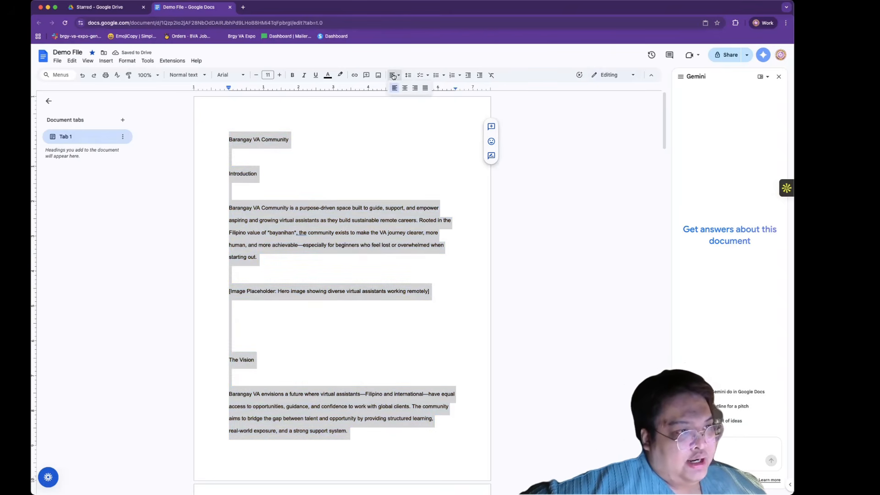
left_click(408, 74)
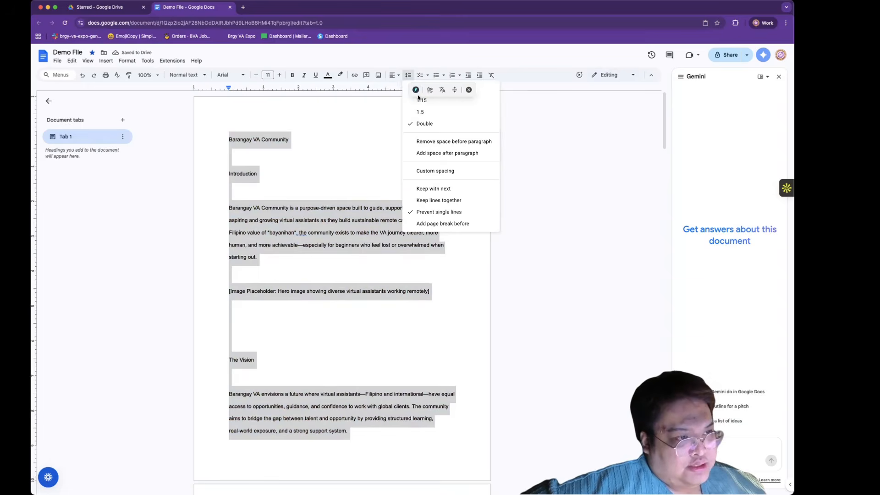
left_click(405, 90)
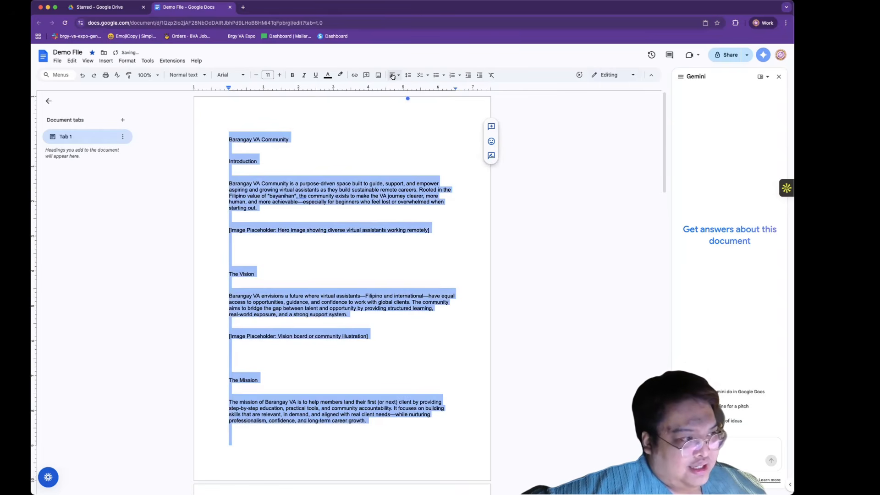
Make the "Barangay VA Community" line at the start of the document bold and enlarge it to size 25
left_click(373, 159)
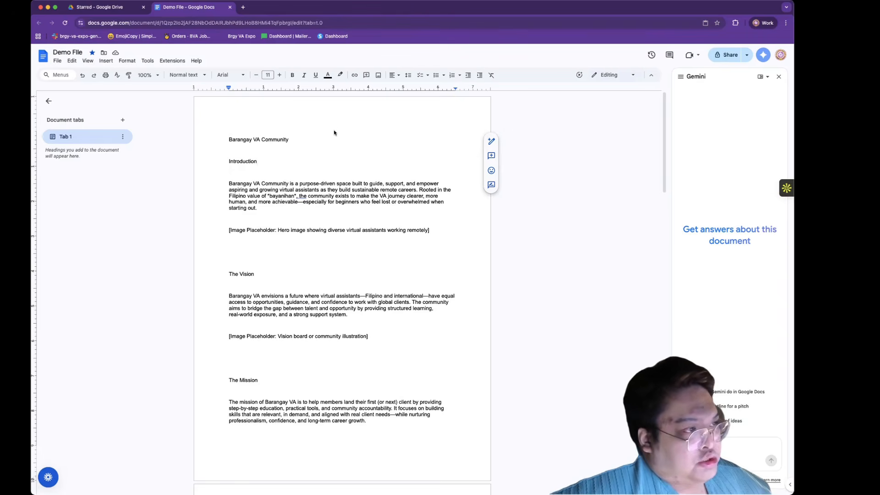
left_click(293, 140)
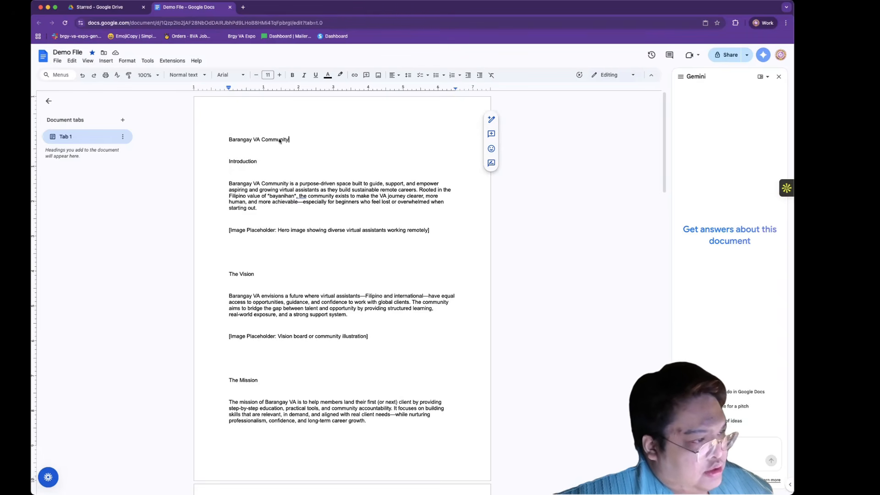
triple_click(271, 140)
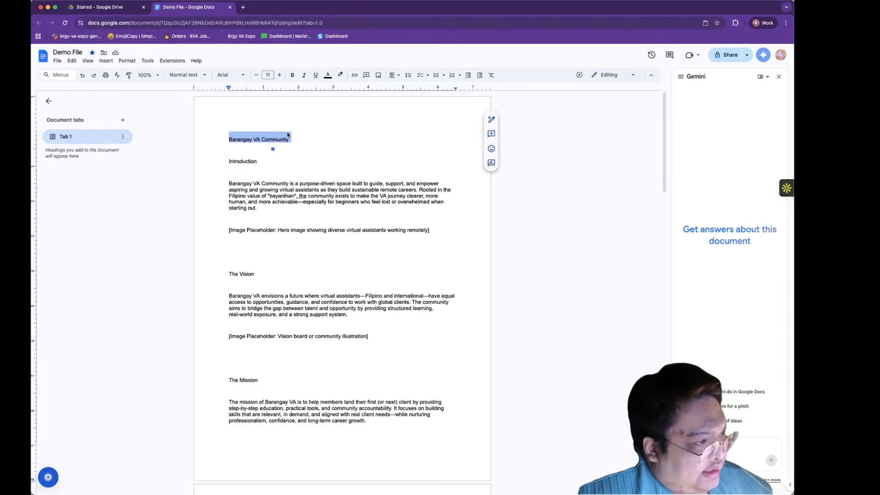
left_click(292, 74)
left_click(279, 75)
left_click(279, 75)
left_click(279, 75)
left_click(279, 75)
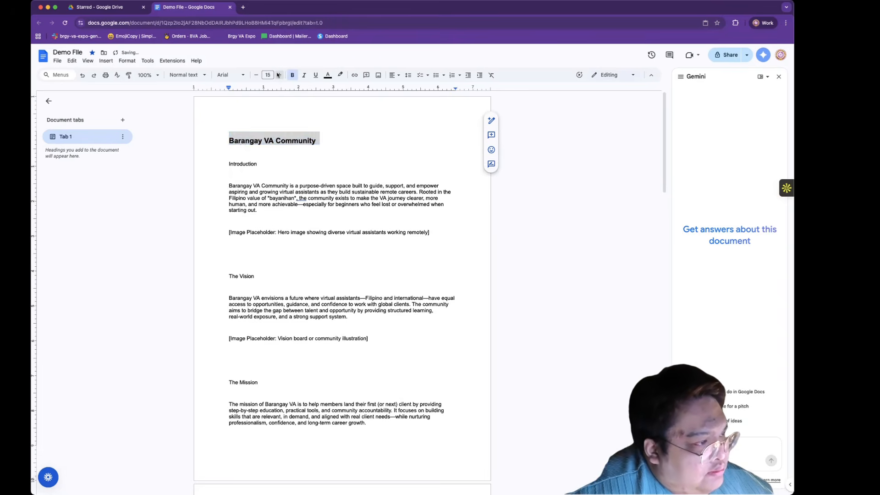
triple_click(279, 75)
left_click(279, 75)
triple_click(279, 75)
triple_click(279, 75)
left_click(386, 161)
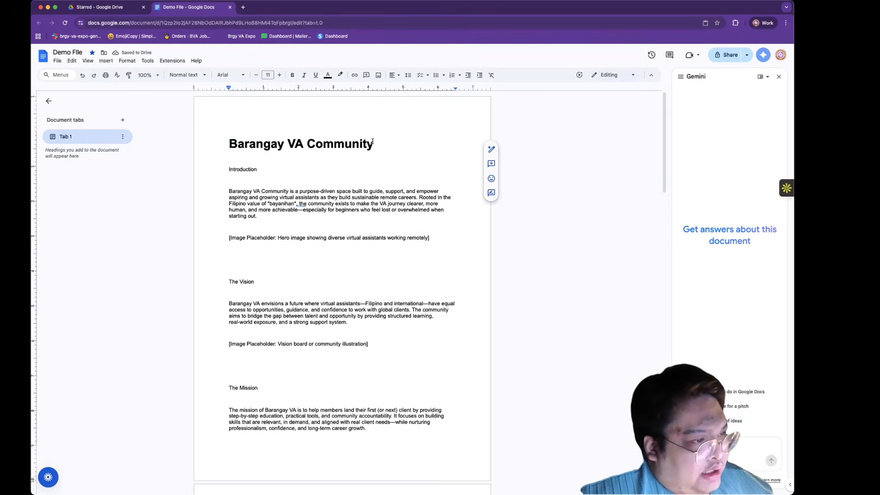
Apply the Title paragraph style to the "Barangay VA Community" line
left_click_drag(372, 141, 233, 147)
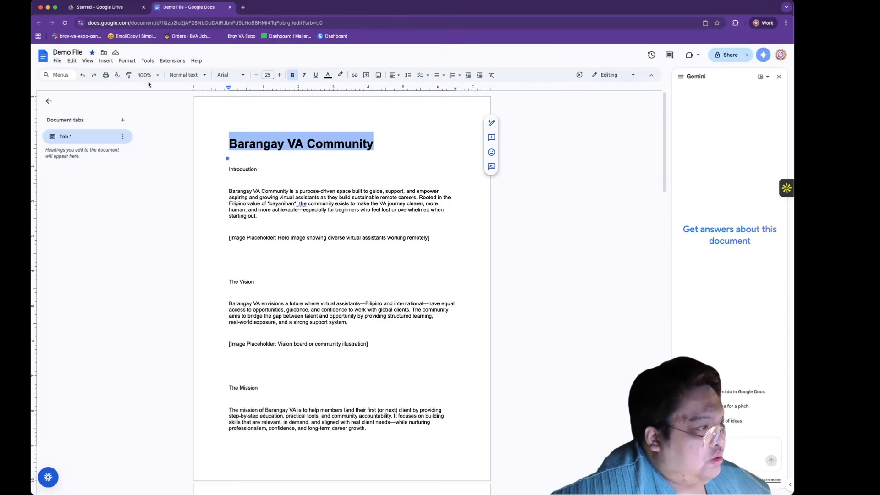
left_click(203, 76)
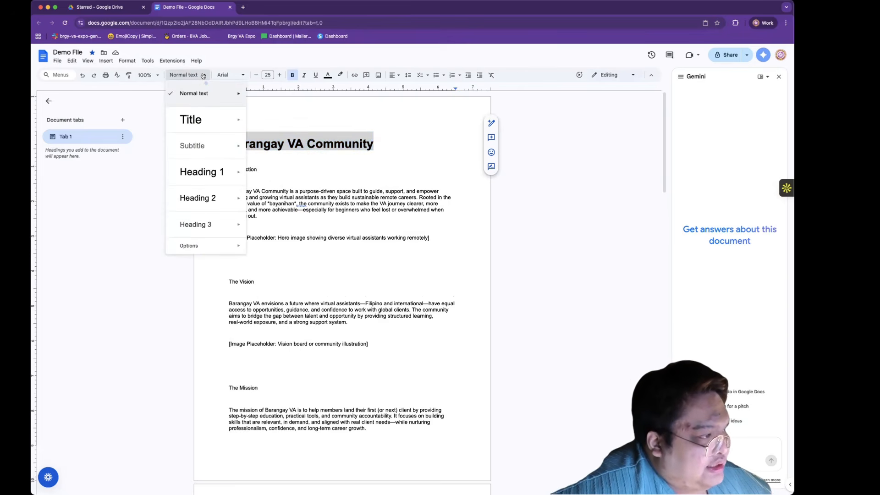
mouse_move(204, 122)
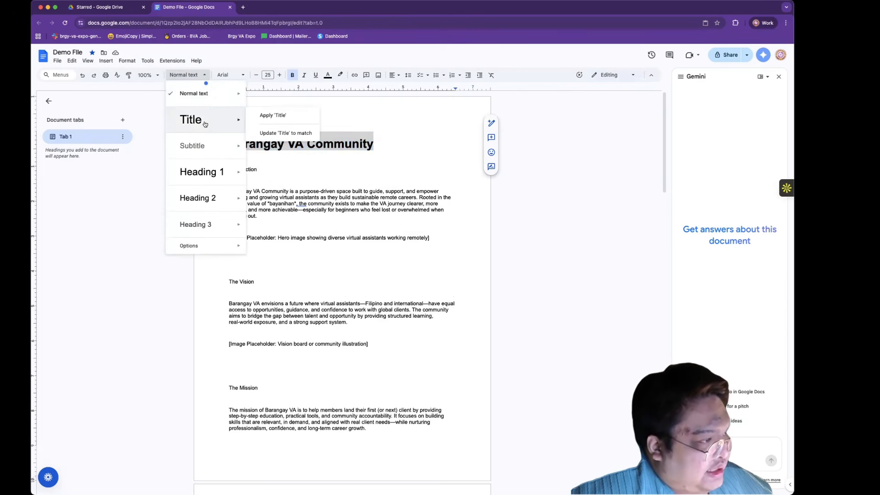
left_click(272, 116)
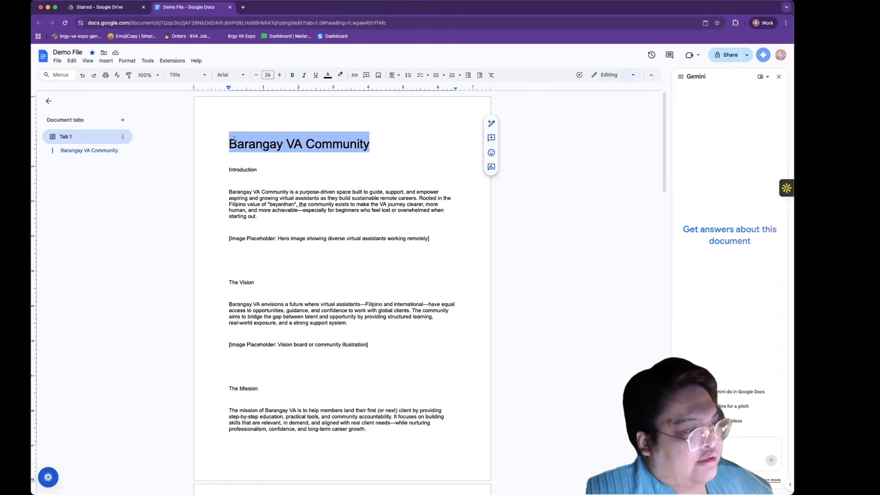
left_click(236, 139)
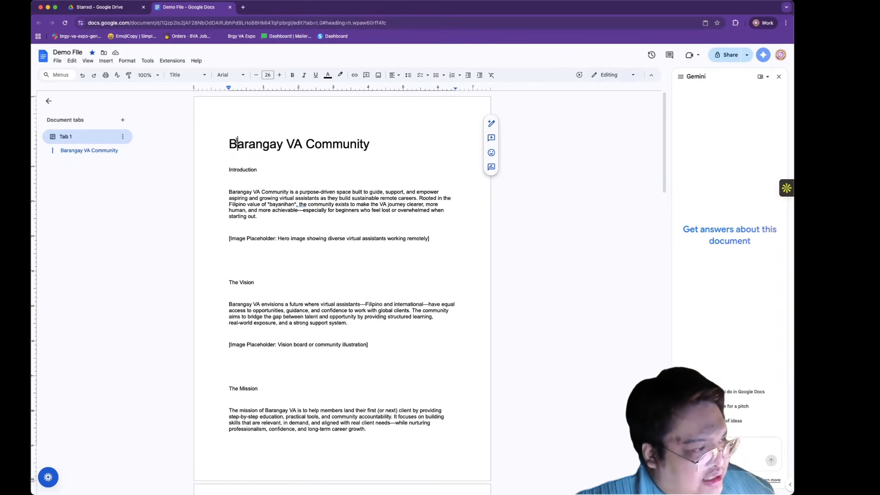
Reduce the "Barangay VA Community" title to font size 16 and make it bold
triple_click(285, 143)
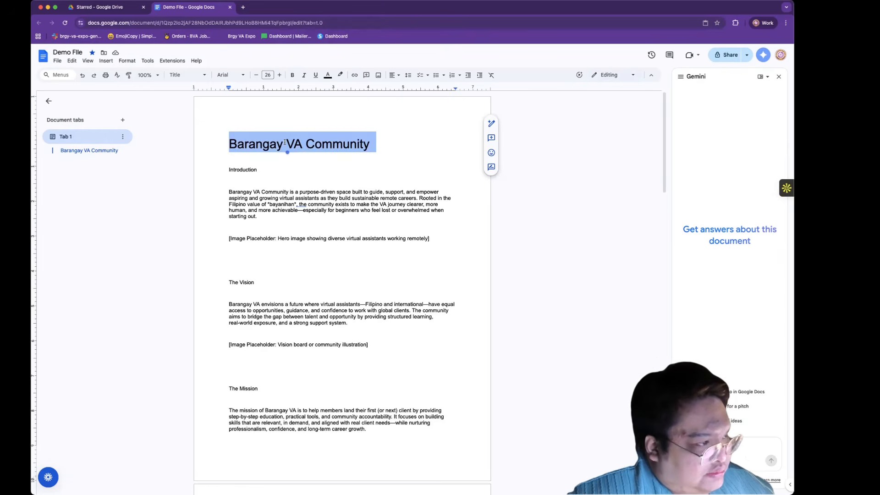
left_click(255, 75)
left_click(255, 75)
left_click(254, 75)
left_click(254, 75)
left_click(255, 75)
left_click(254, 75)
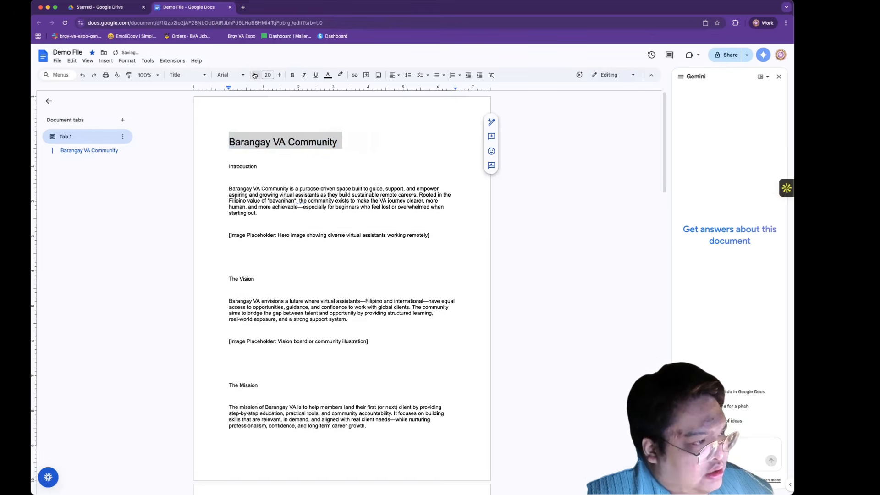
left_click(255, 75)
left_click(255, 75)
left_click(255, 75)
left_click(255, 75)
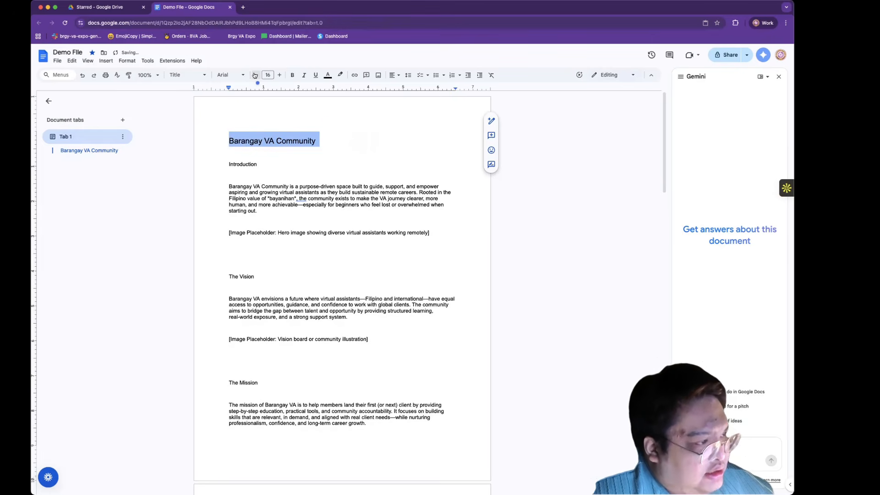
left_click(293, 75)
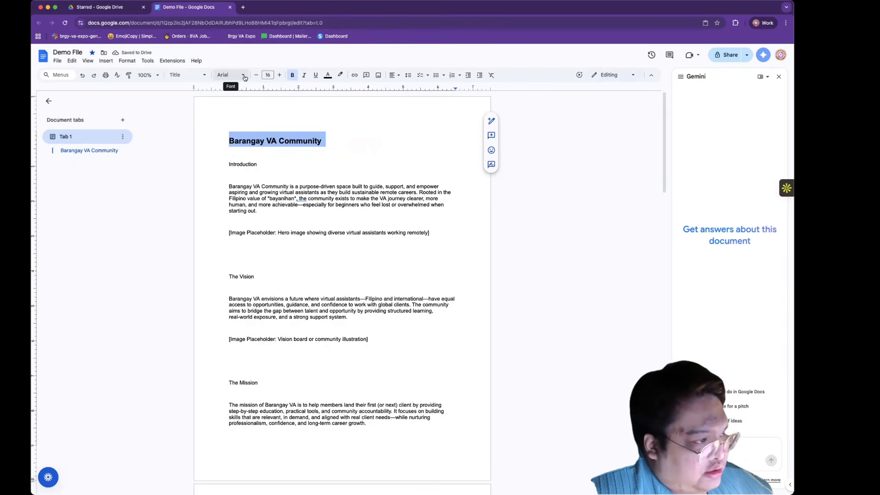
Try a light magenta text color on the "Barangay VA Community" title and settle on a darker magenta
left_click(325, 76)
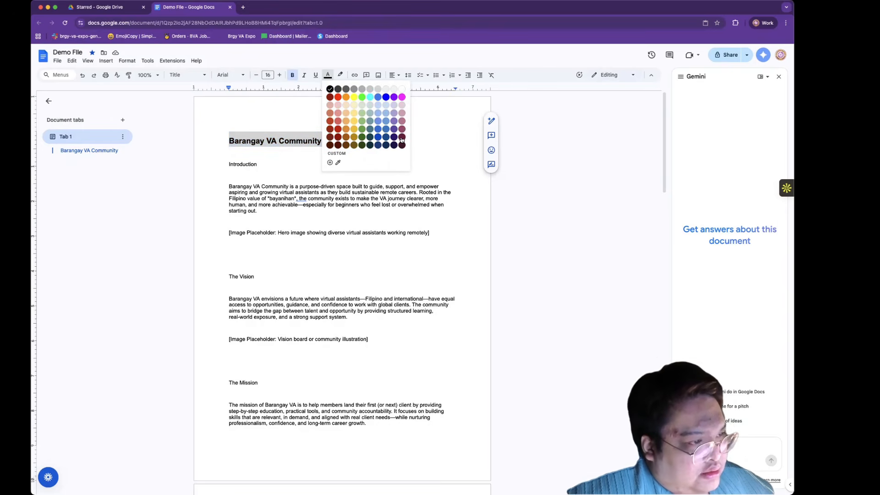
left_click(400, 121)
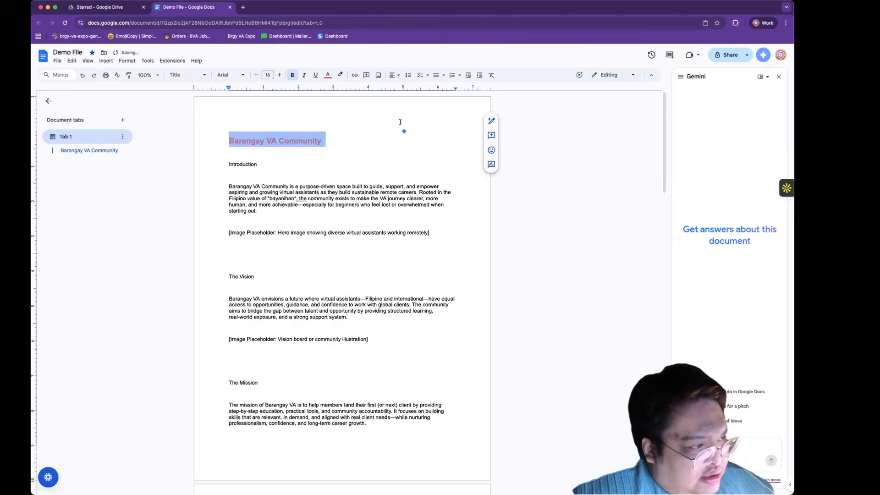
left_click(339, 137)
left_click_drag(315, 138, 221, 141)
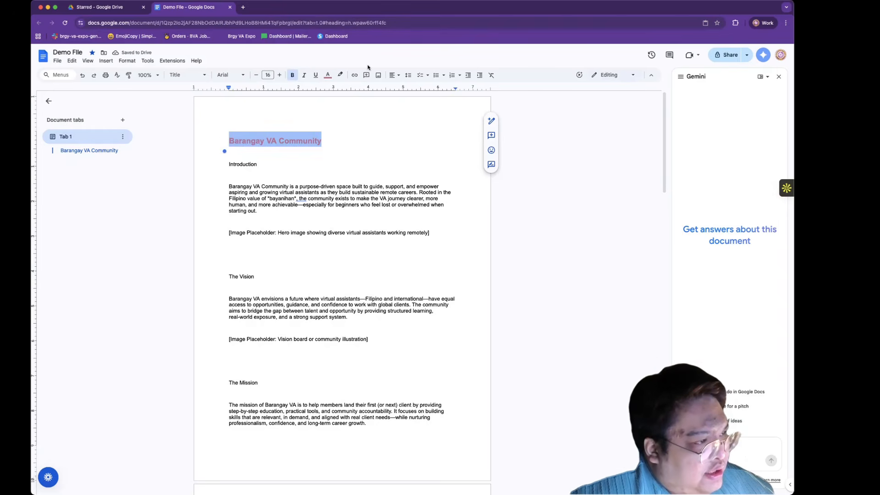
left_click(328, 75)
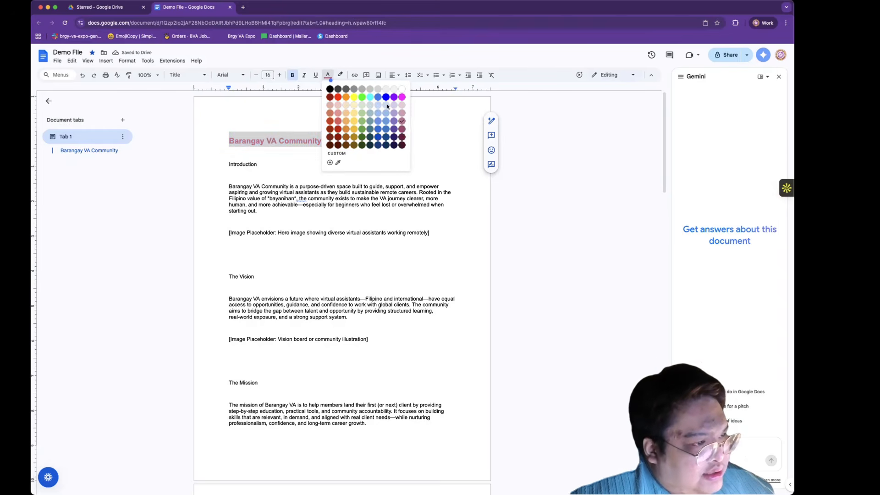
left_click(401, 133)
left_click(350, 137)
Update the Title style to match the formatting of the "Barangay VA Community" line
left_click_drag(326, 138, 224, 142)
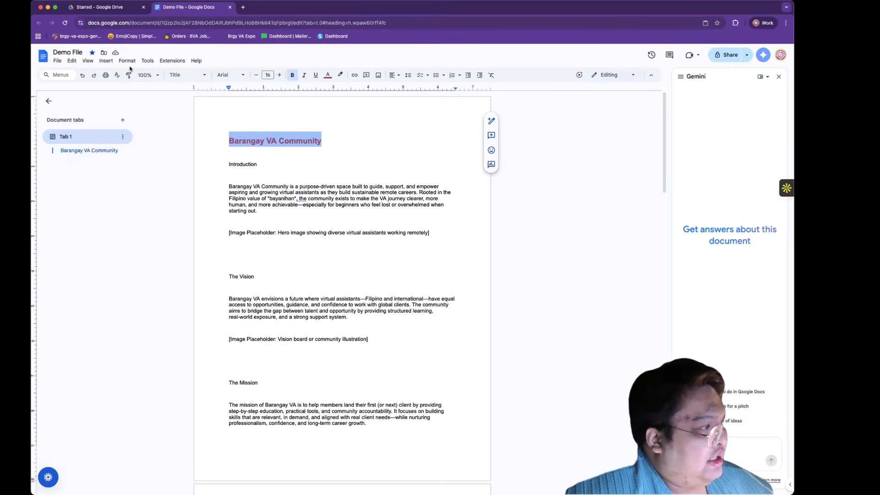
left_click(200, 75)
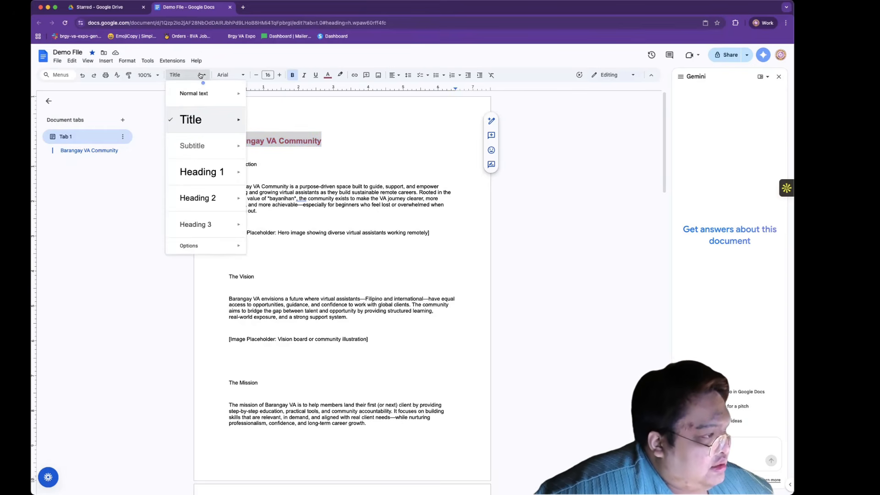
mouse_move(240, 126)
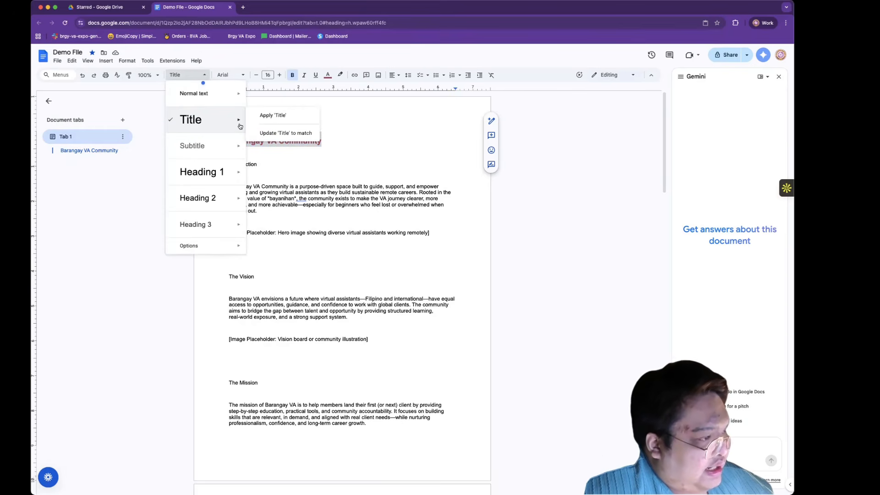
left_click(263, 134)
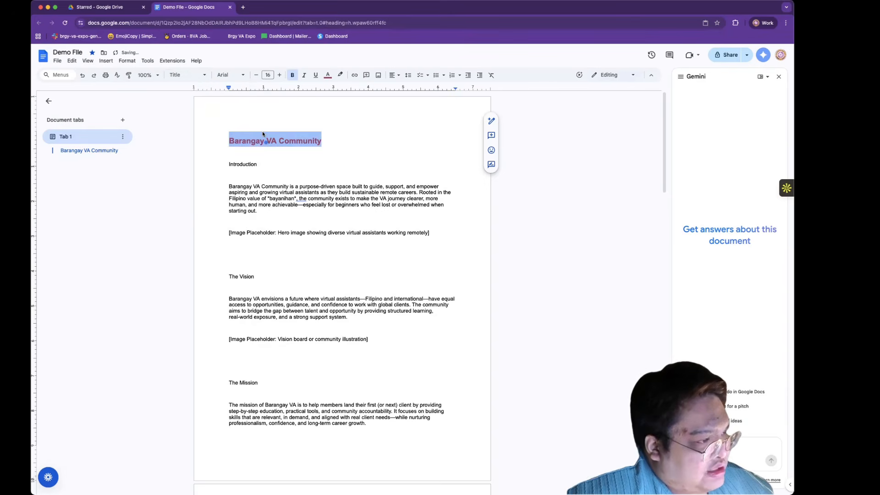
Try the Heading 1 style on the "Barangay VA Community" line and undo it
left_click(207, 76)
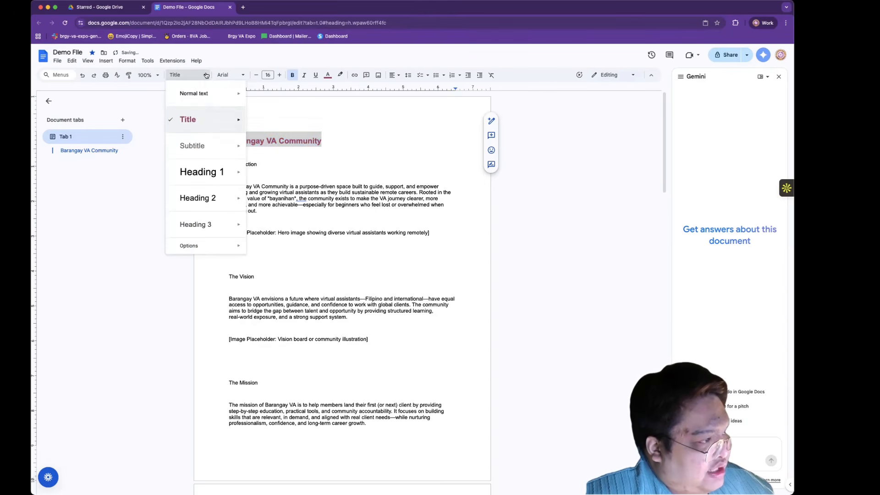
mouse_move(195, 120)
mouse_move(216, 172)
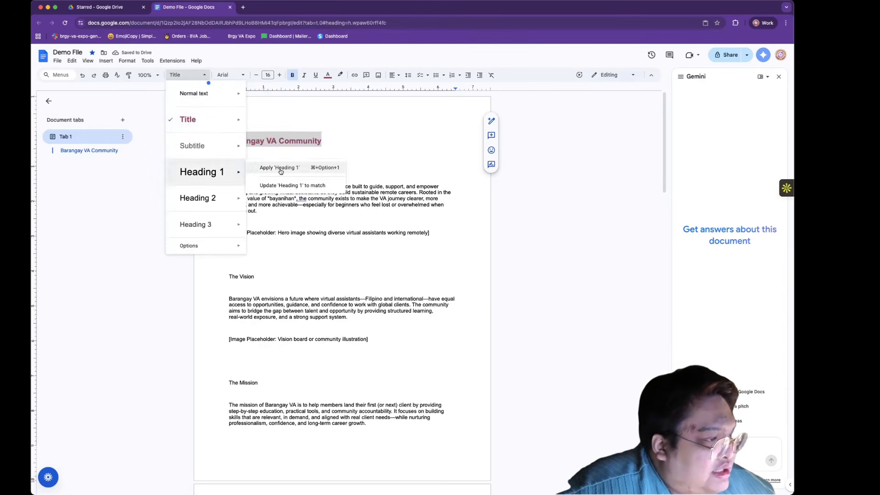
left_click(279, 168)
left_click(279, 168)
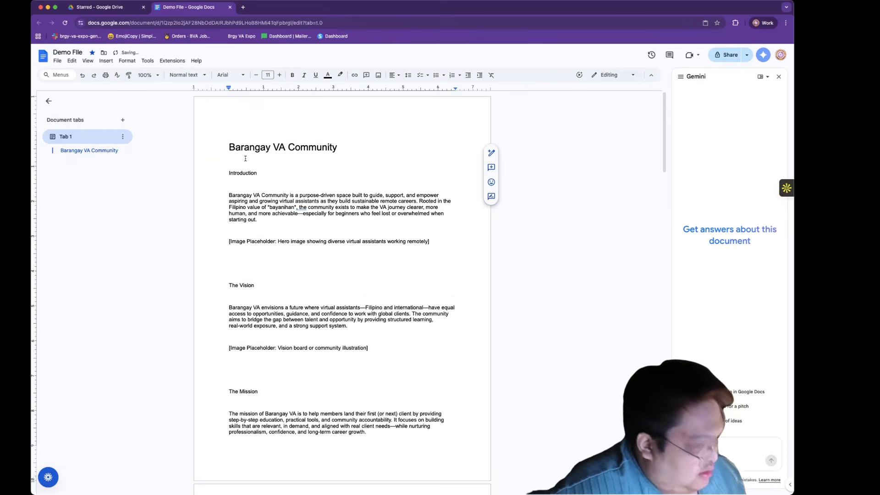
key("super+z")
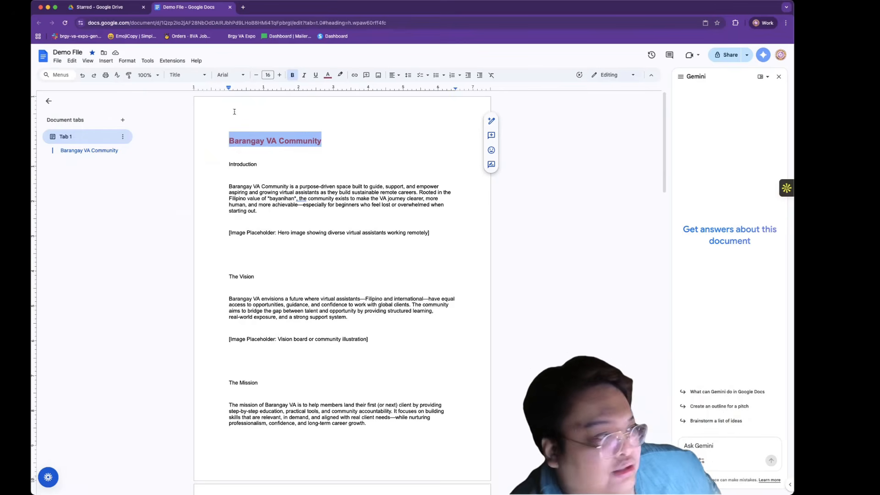
Apply the customized Title style to the "Introduction" line and undo it
left_click(246, 164)
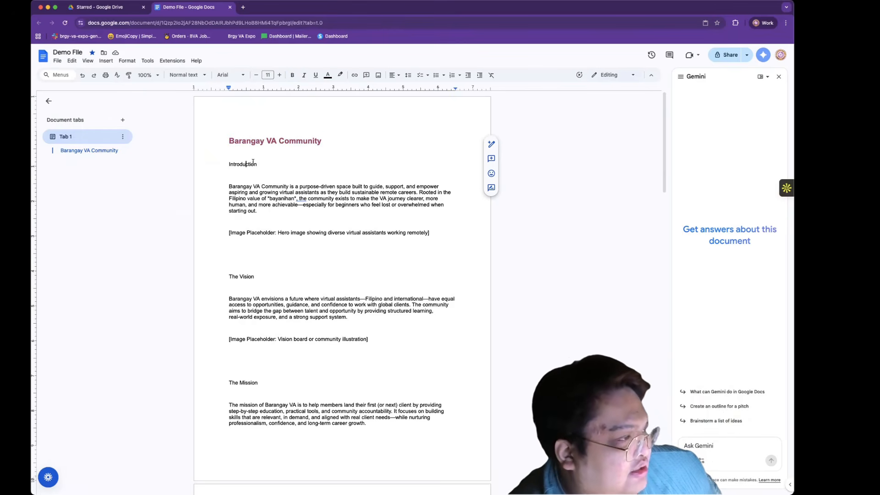
left_click(192, 76)
left_click(192, 123)
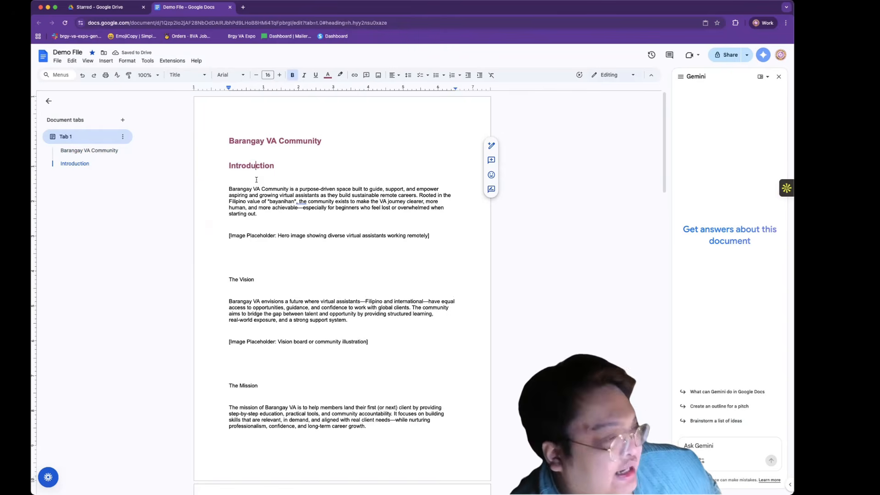
key("super+z")
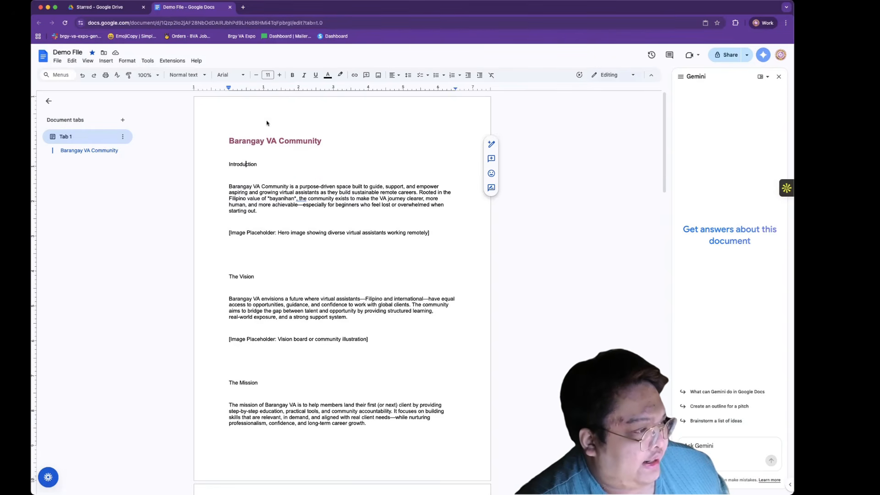
Set the "Barangay VA Community" title to font size 18 and update the Title style to match
left_click(245, 140)
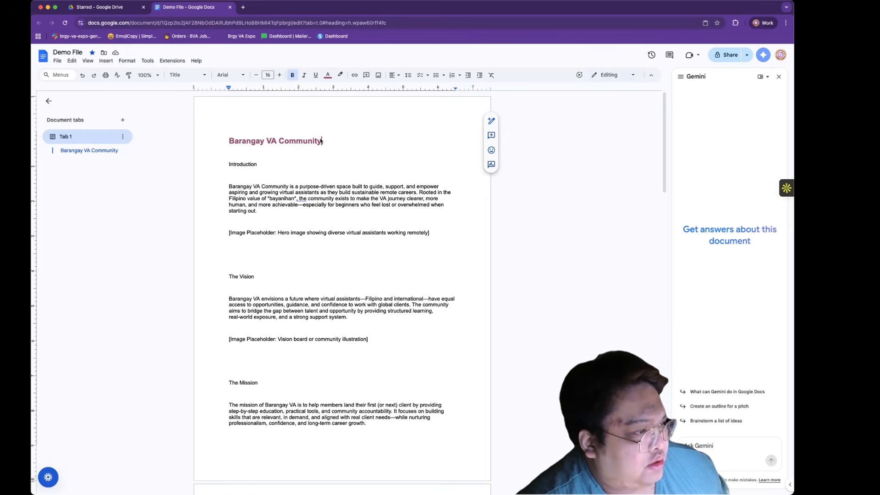
left_click_drag(321, 141, 227, 141)
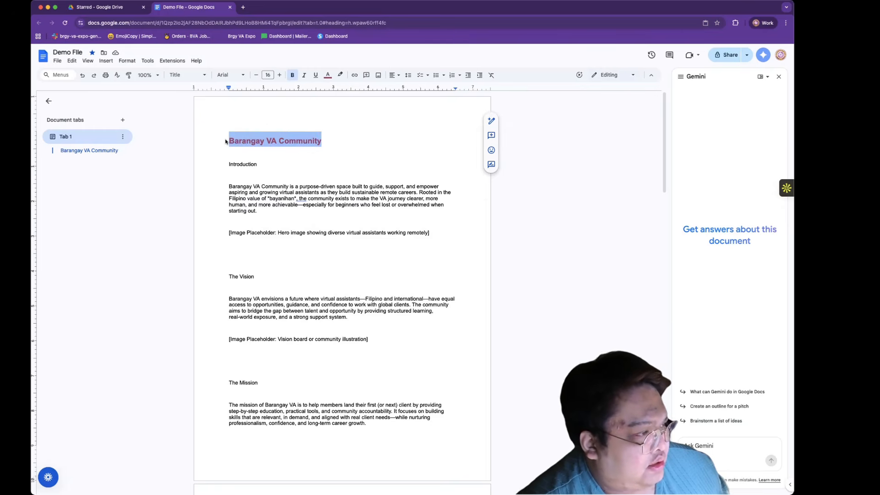
left_click(279, 75)
left_click(279, 74)
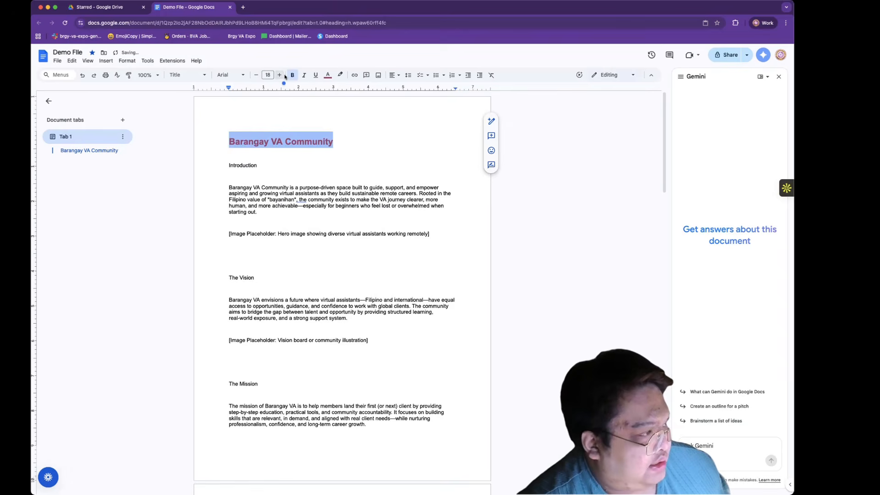
left_click(187, 75)
mouse_move(239, 119)
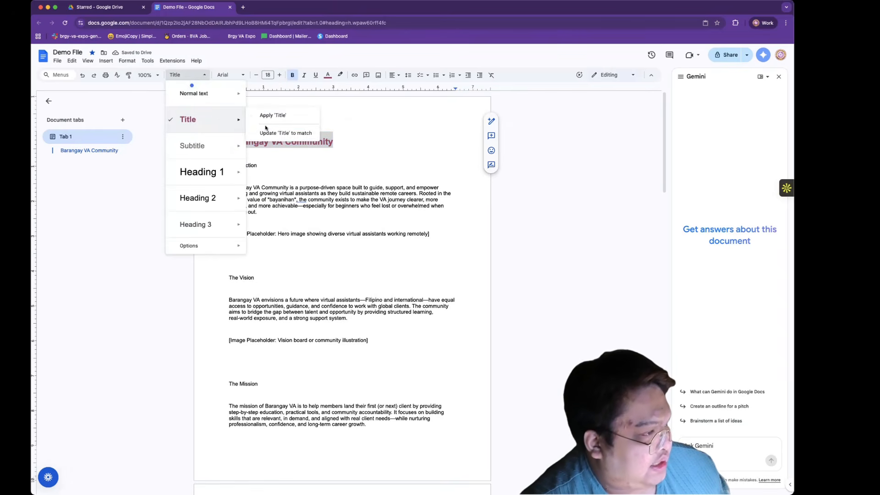
left_click(266, 131)
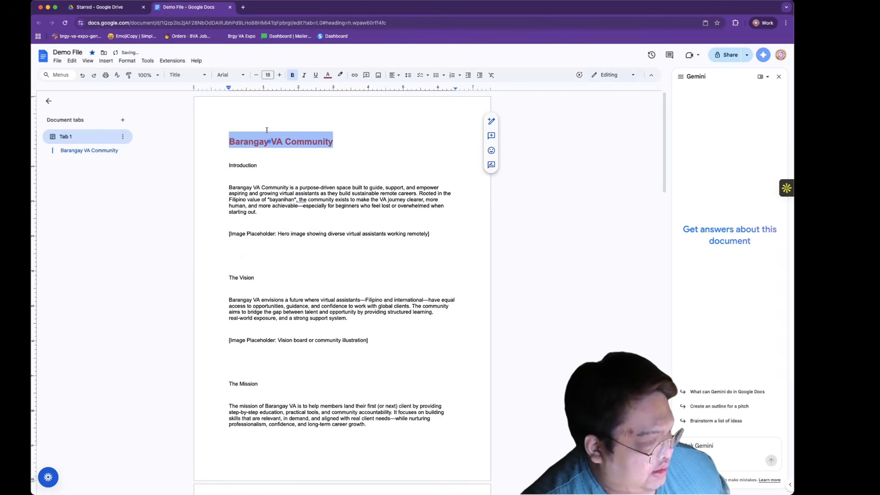
left_click(243, 164)
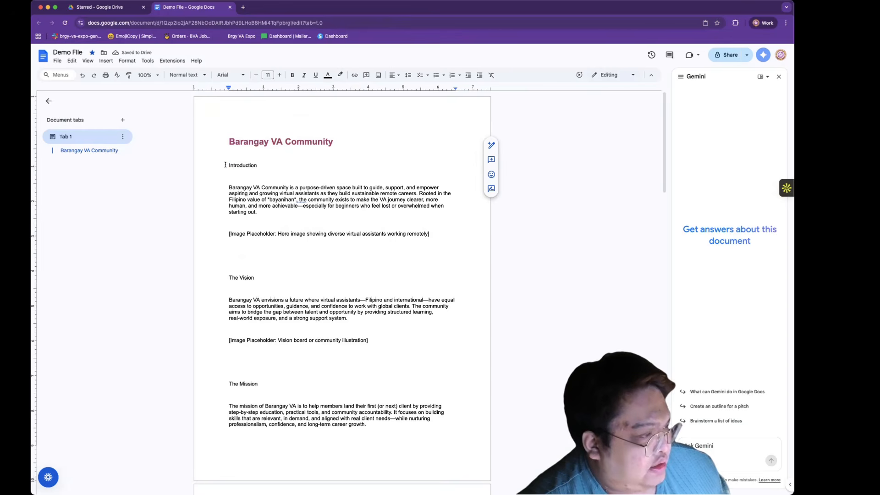
Make the "Introduction" line bold and set its font size to 15
left_click_drag(225, 165, 256, 164)
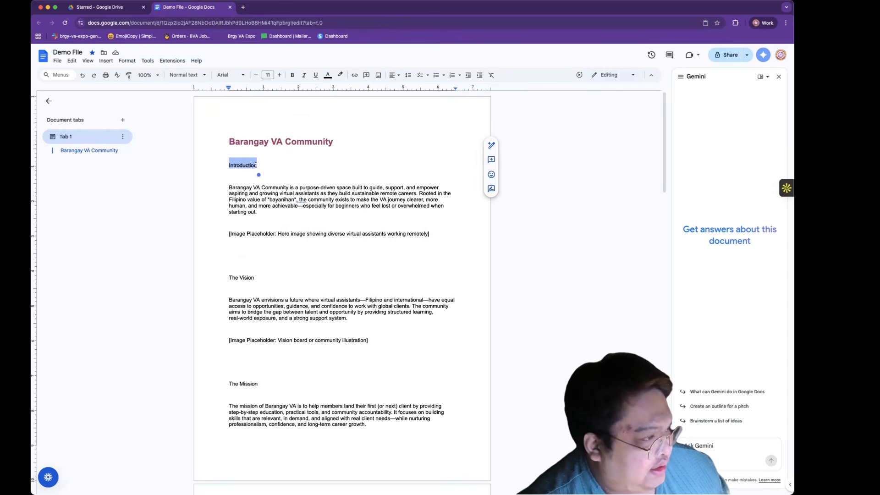
left_click(292, 76)
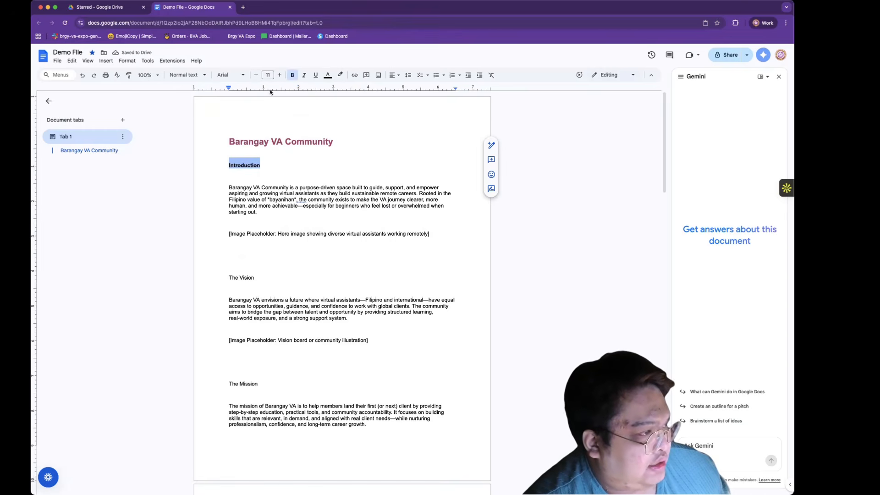
left_click(277, 75)
left_click(277, 75)
left_click(277, 75)
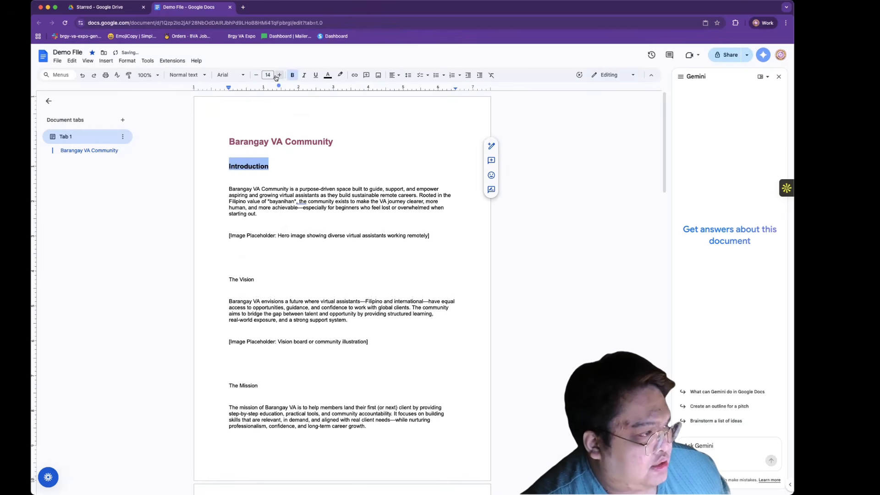
left_click(278, 75)
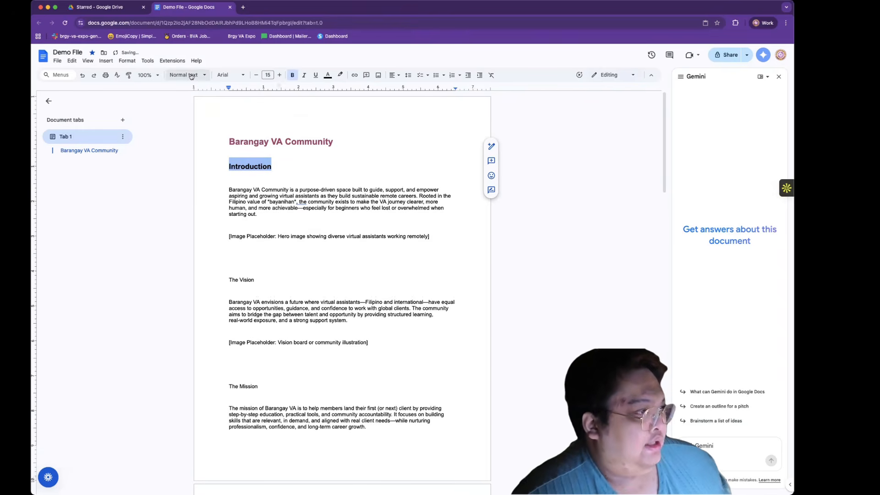
Update the Heading 1 style to match the formatted "Introduction" line, with that style applied to the line
left_click(206, 75)
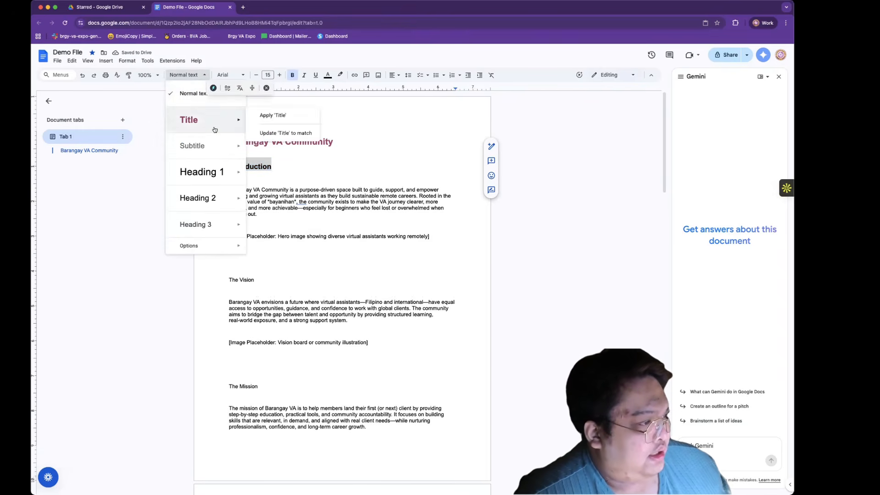
mouse_move(231, 172)
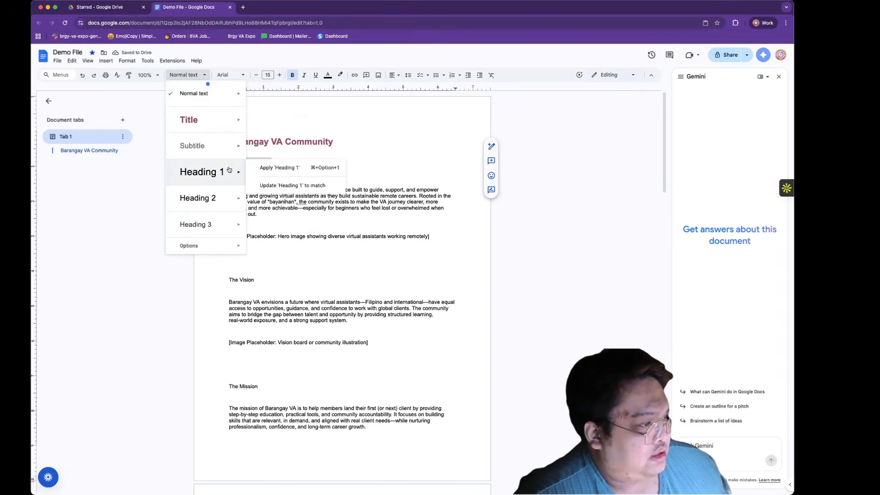
left_click(275, 186)
left_click(290, 168)
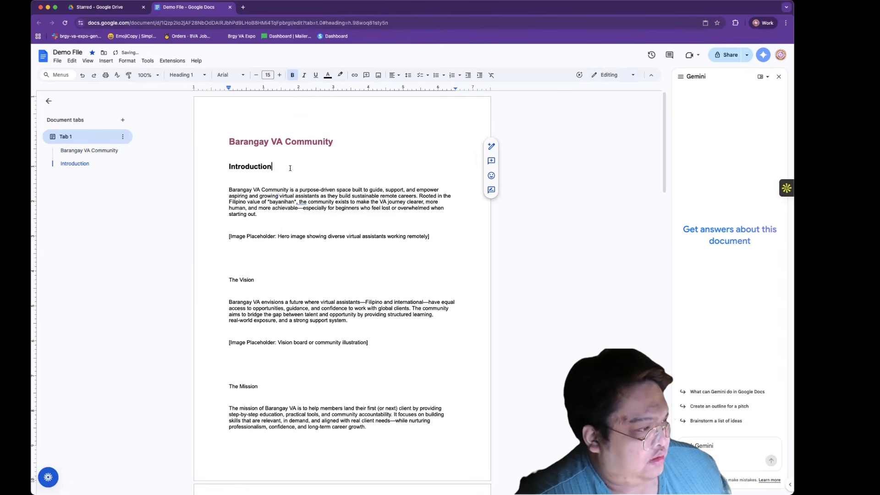
Apply the customized Heading 1 style to the "The Vision" and "The Mission" lines
left_click(237, 280)
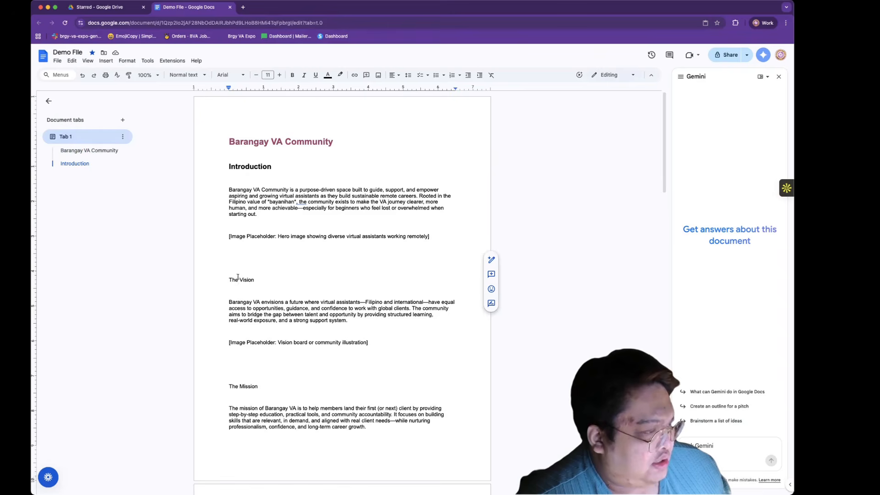
left_click(187, 74)
left_click(204, 174)
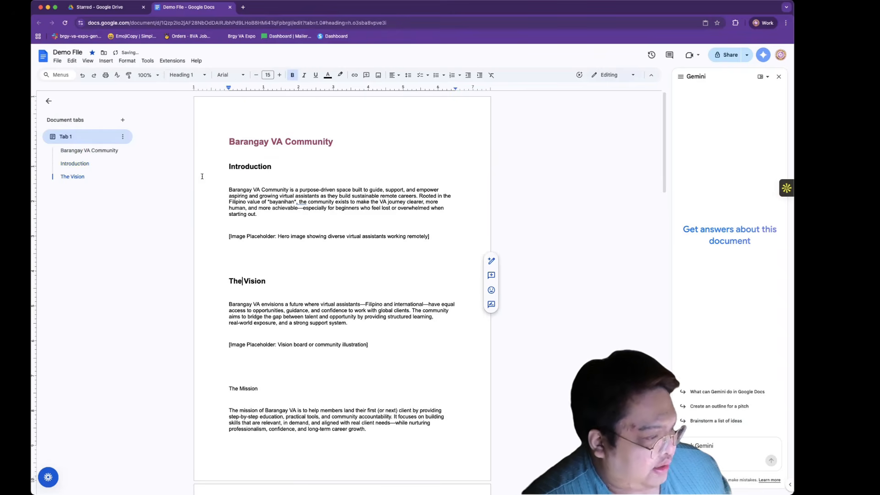
left_click(239, 386)
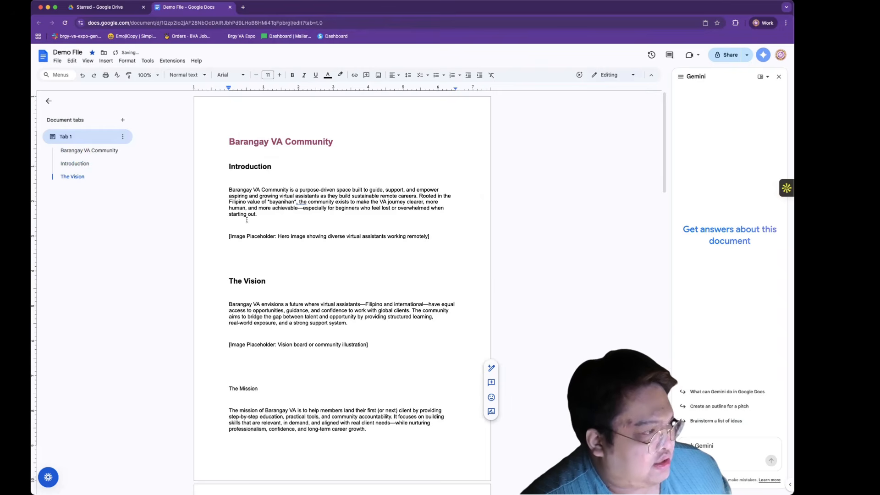
left_click(183, 75)
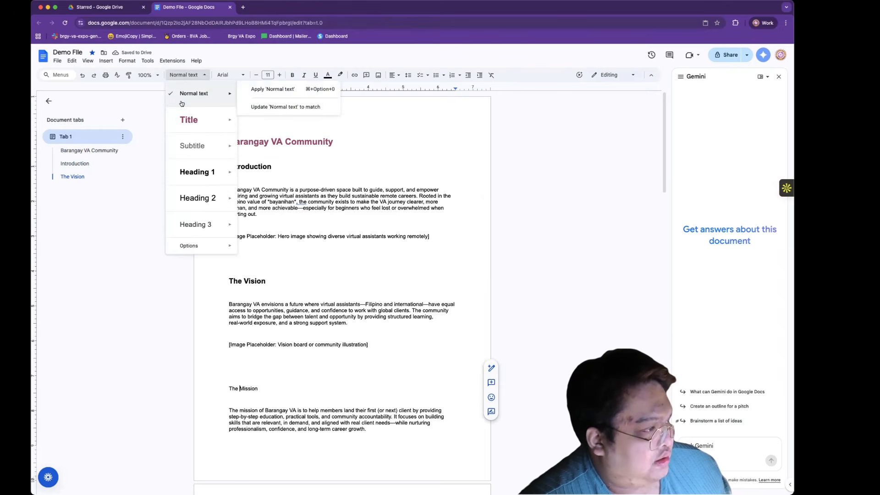
left_click(192, 172)
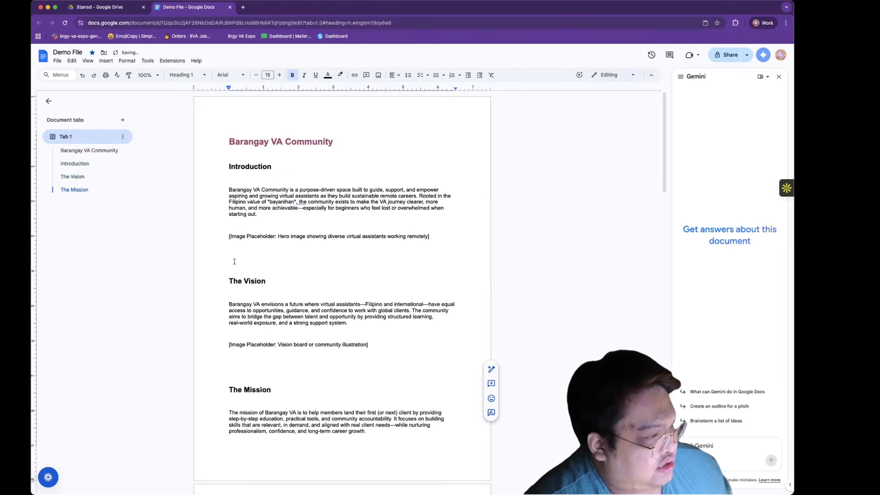
Delete the blank line below the "Introduction" heading and two extra blank lines above "The Vision"
left_click(231, 176)
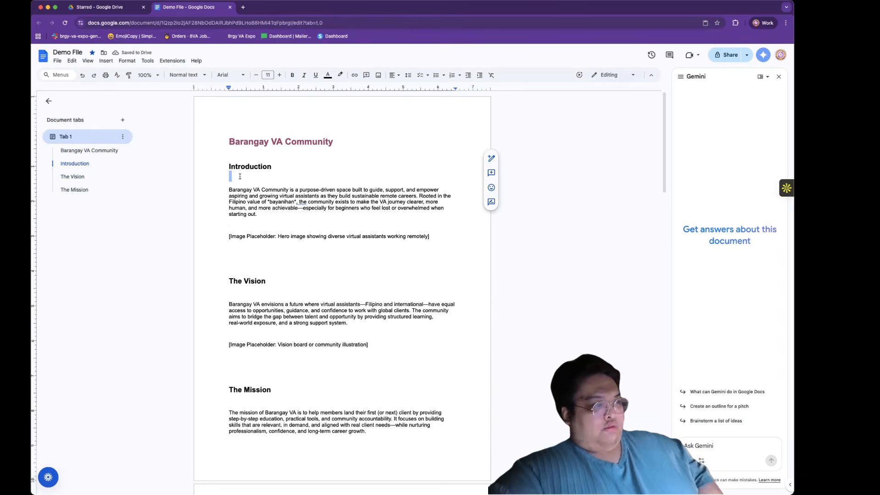
key("BackSpace")
left_click(232, 250)
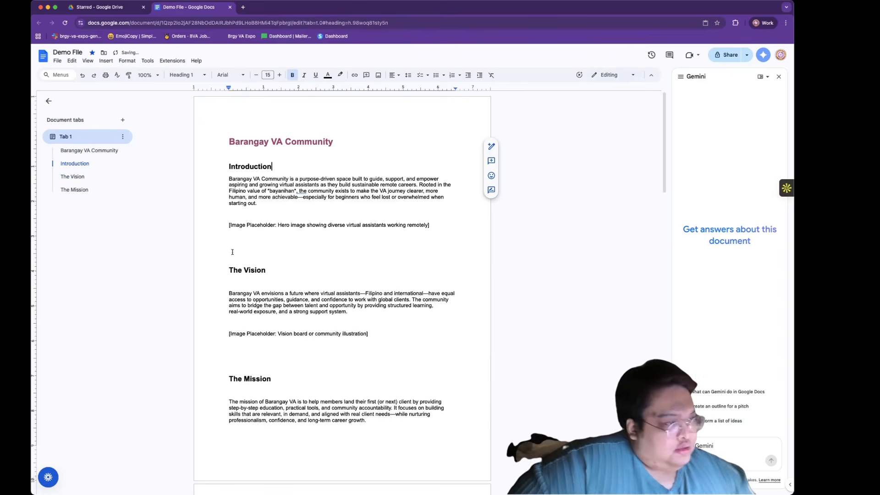
key("BackSpace")
key("BackSpace")
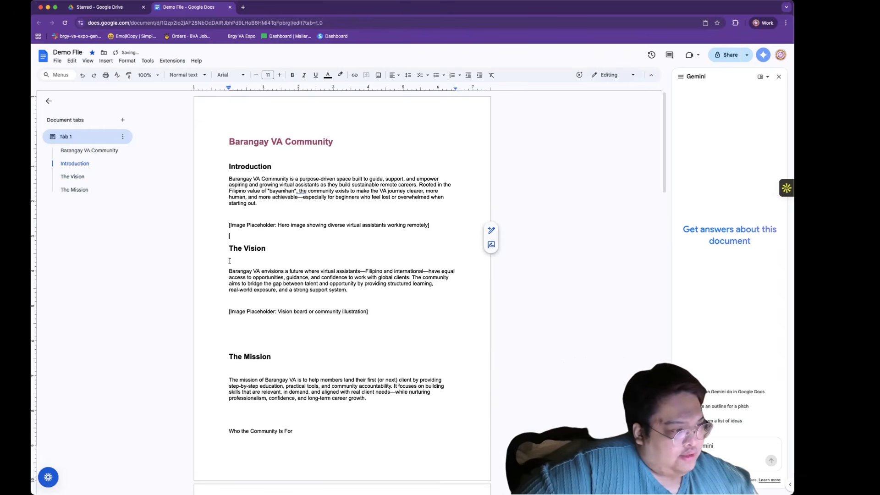
left_click(236, 208)
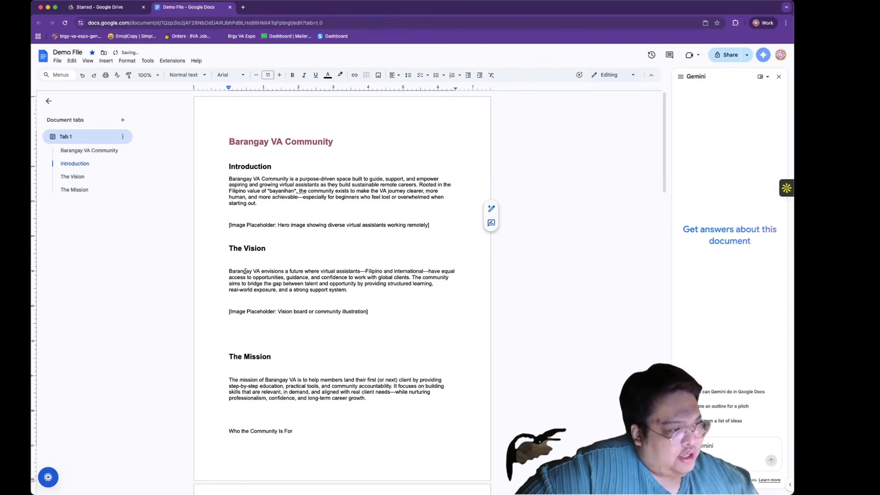
left_click(227, 238)
Delete the blank line below the "The Vision" heading and two extra blank lines above "The Mission"
left_click(234, 259)
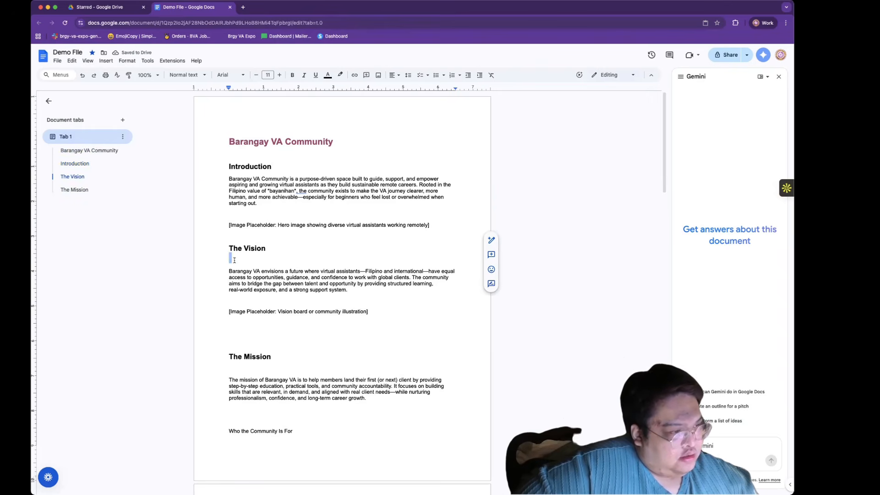
key("Delete")
left_click(231, 289)
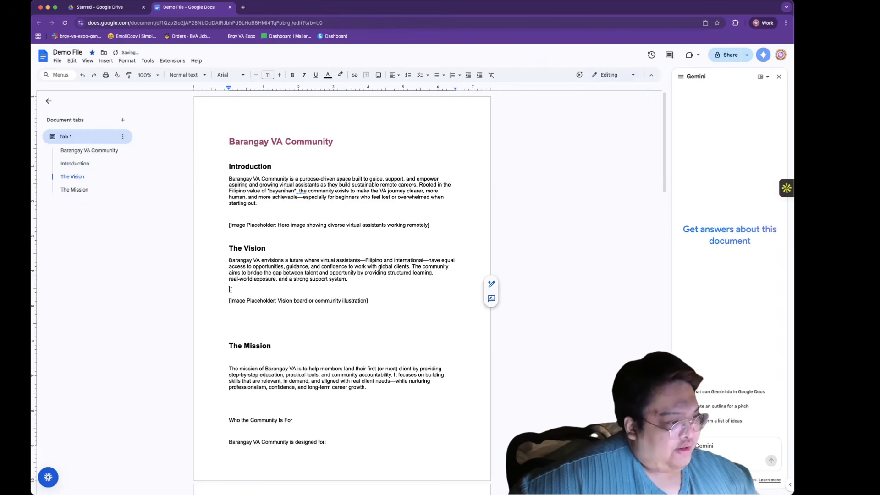
left_click(232, 331)
key("BackSpace")
key("BackSpace")
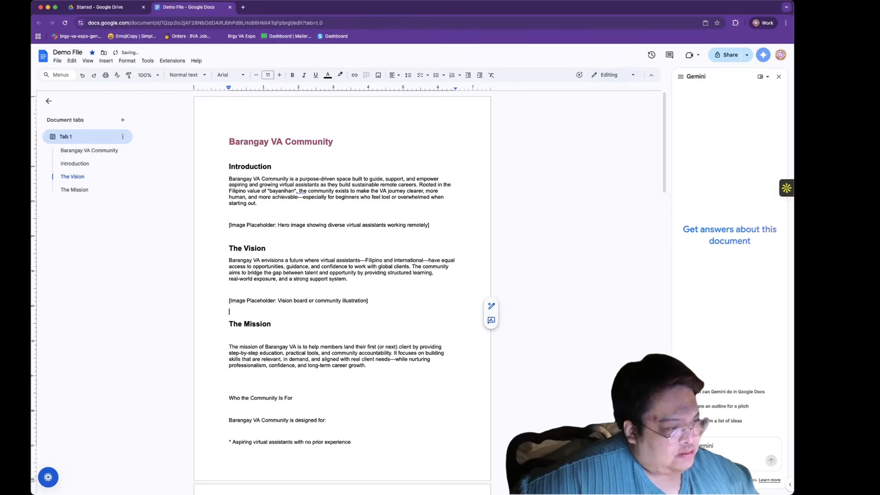
Delete the blank line below the "The Mission" heading and one extra blank line above "Who the Community Is For"
left_click(228, 347)
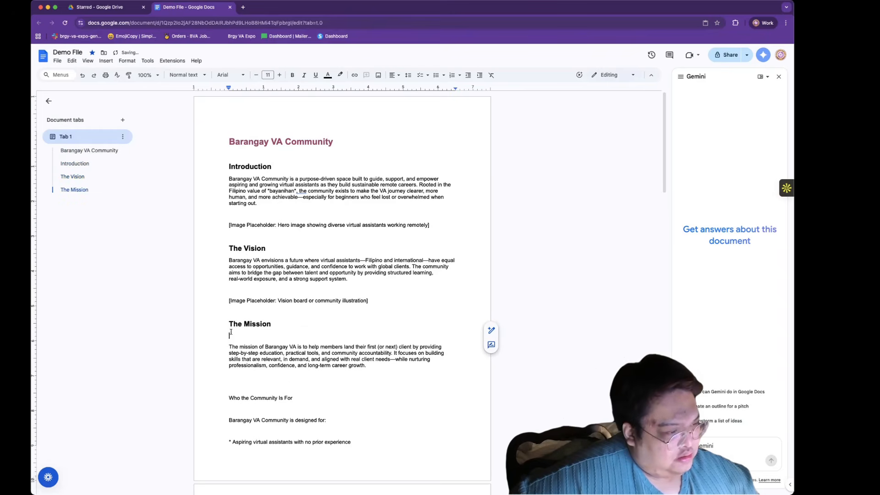
key("BackSpace")
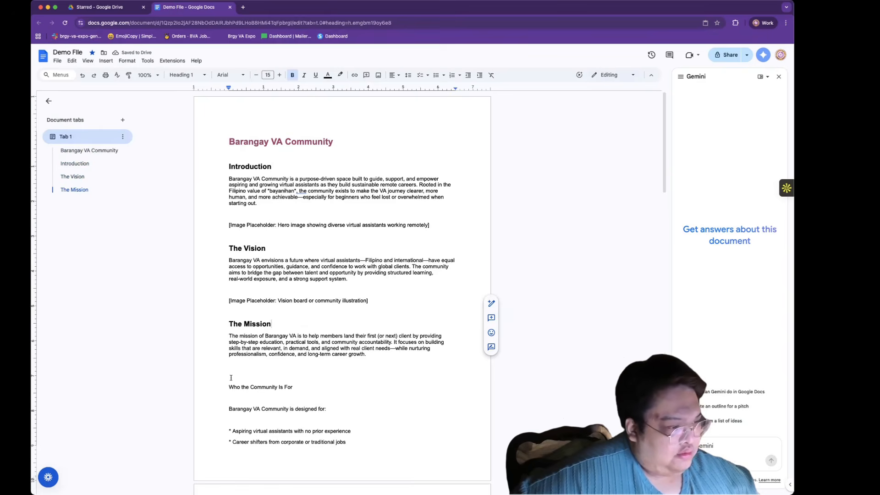
left_click(228, 376)
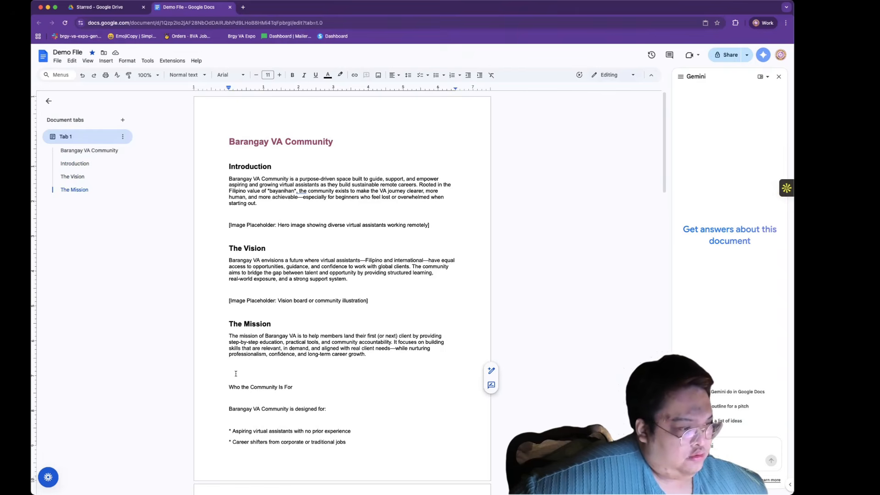
left_click(237, 379)
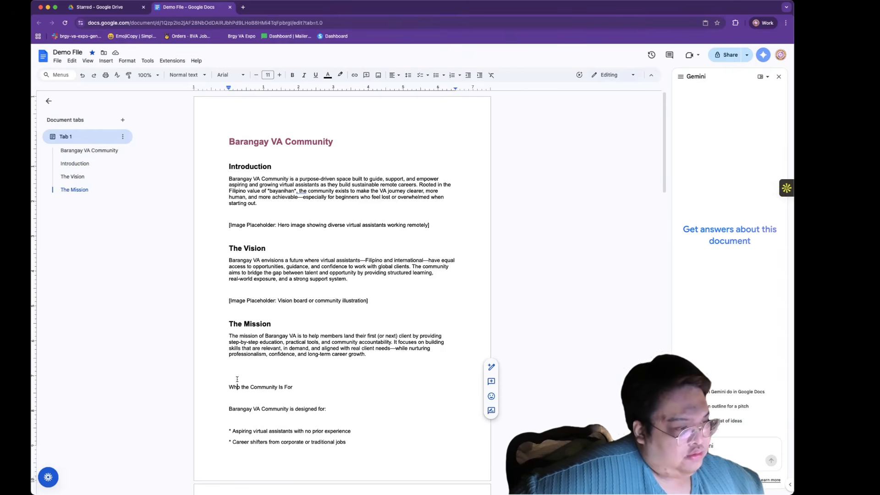
left_click(237, 377)
key("BackSpace")
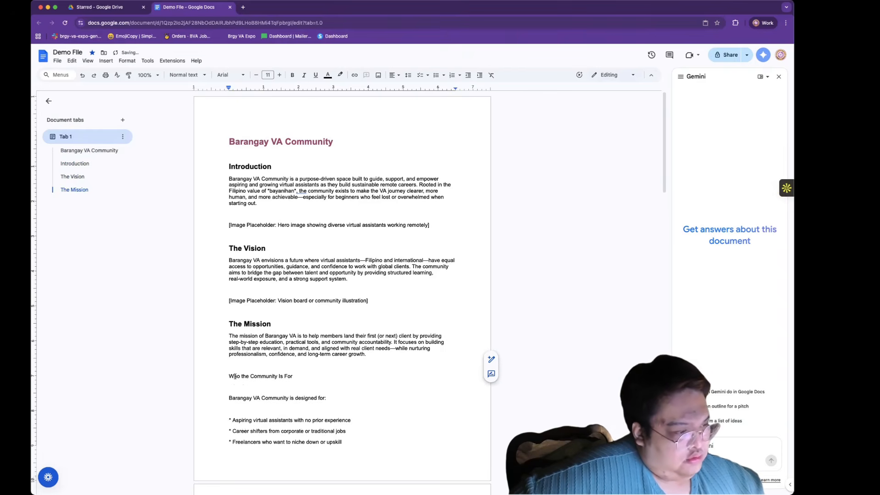
Apply the customized Heading 1 style to the "Who the Community Is For" line
left_click_drag(227, 375, 294, 376)
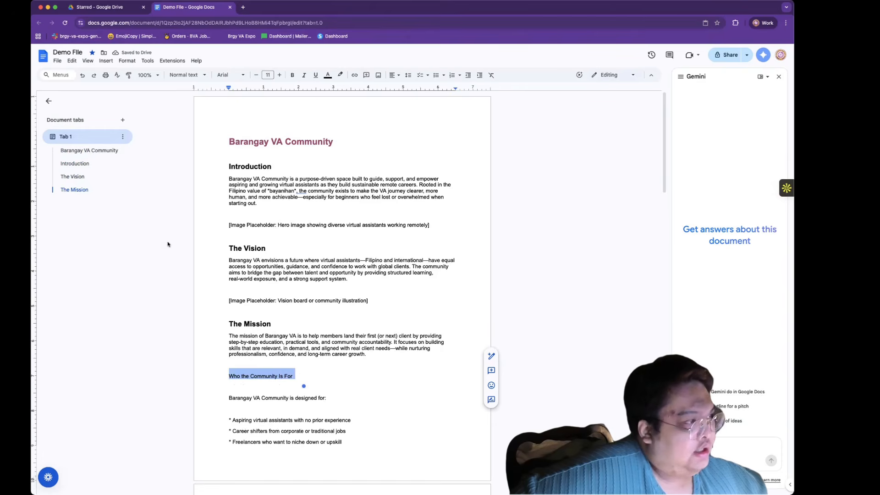
left_click(188, 75)
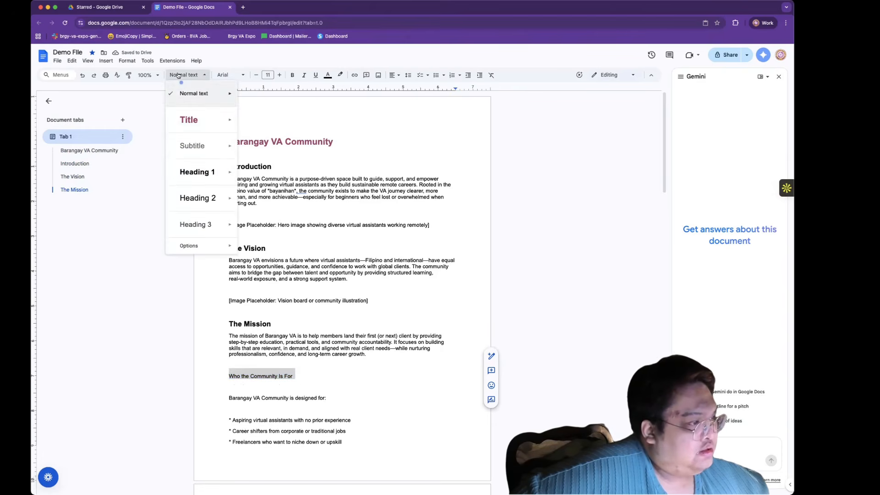
left_click(187, 168)
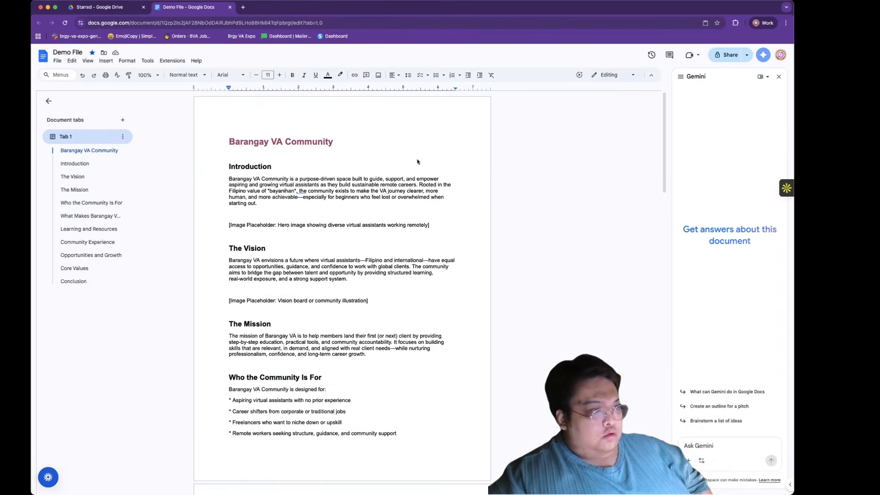
Review the heading formatting and spacing throughout the document, from the title to the last section and back
scroll(418, 160, "down", 3)
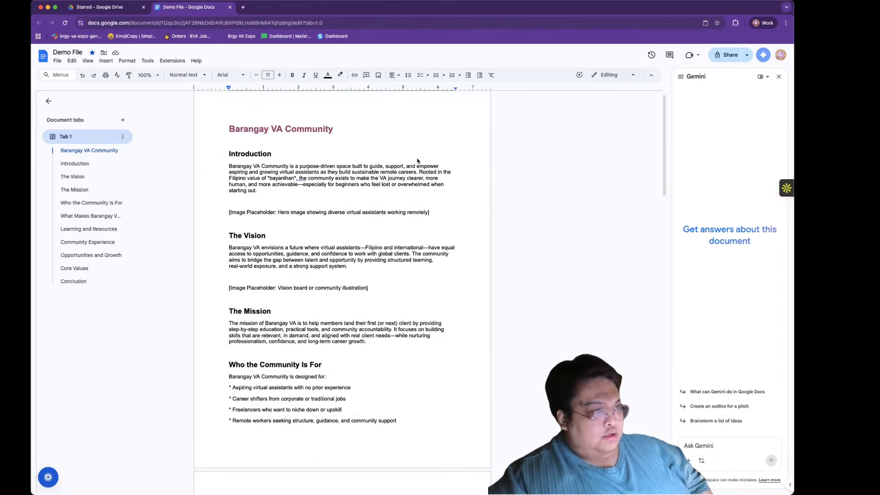
scroll(417, 160, "down", 4)
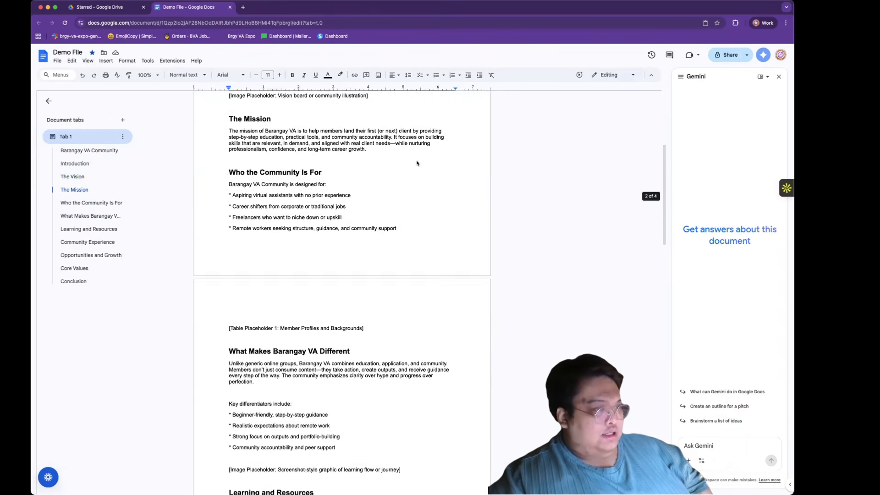
scroll(416, 163, "down", 5)
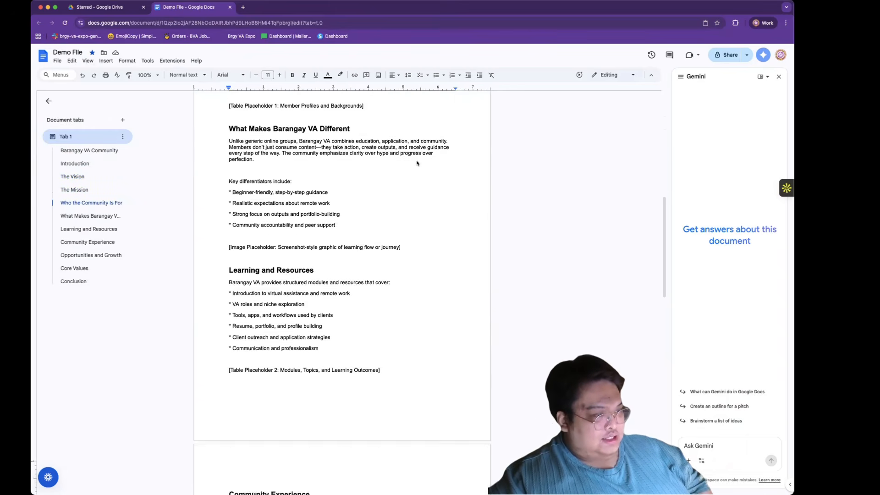
scroll(416, 163, "down", 6)
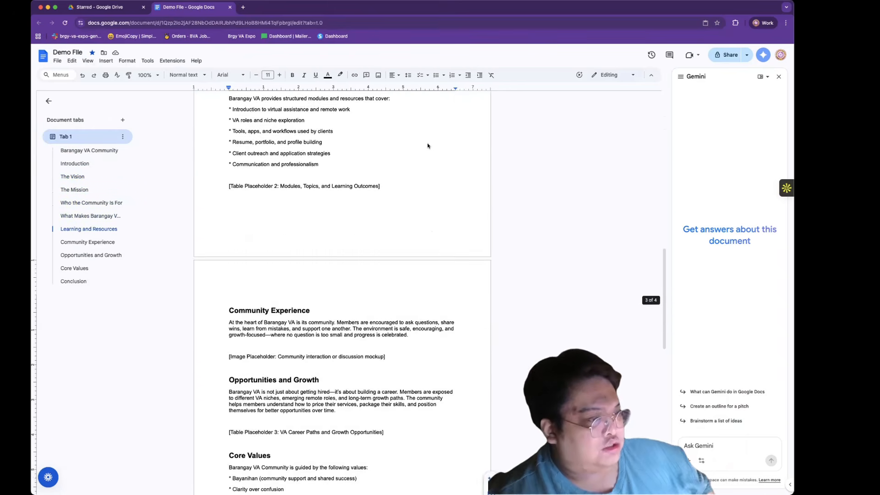
scroll(426, 146, "down", 7)
scroll(426, 146, "up", 20)
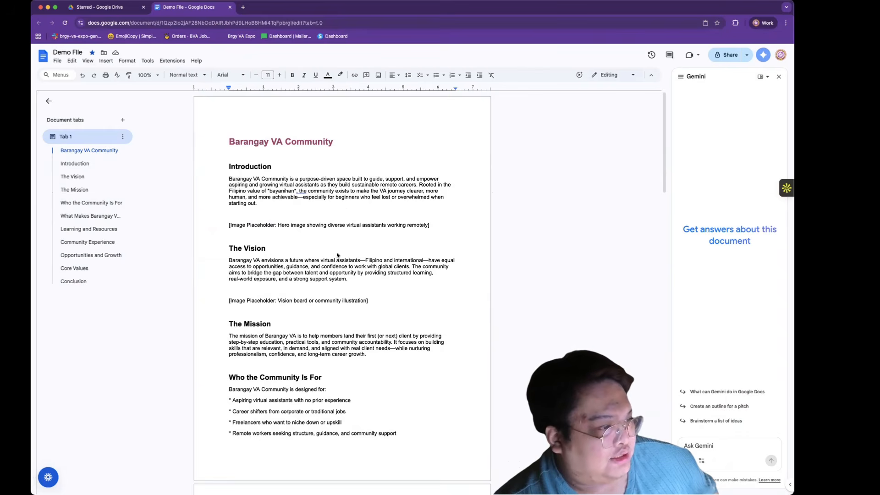
scroll(337, 252, "down", 20)
scroll(334, 240, "up", 15)
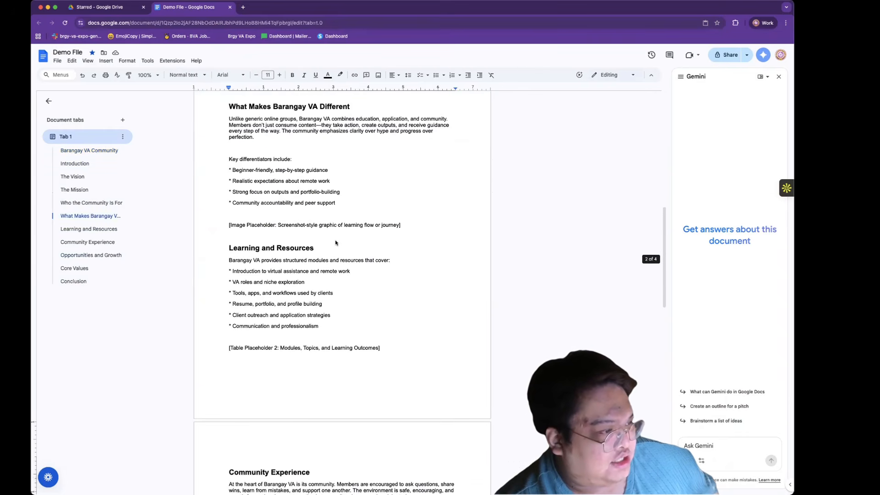
scroll(335, 240, "up", 10)
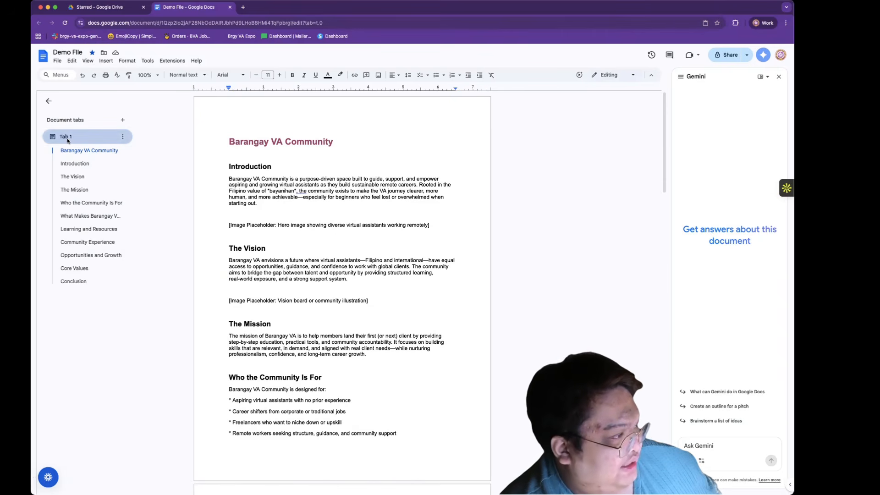
Jump through the outline headings Introduction, The Vision, The Mission and What Makes Barangay VA Different, and return to the Barangay VA Community title
left_click(65, 164)
left_click(65, 176)
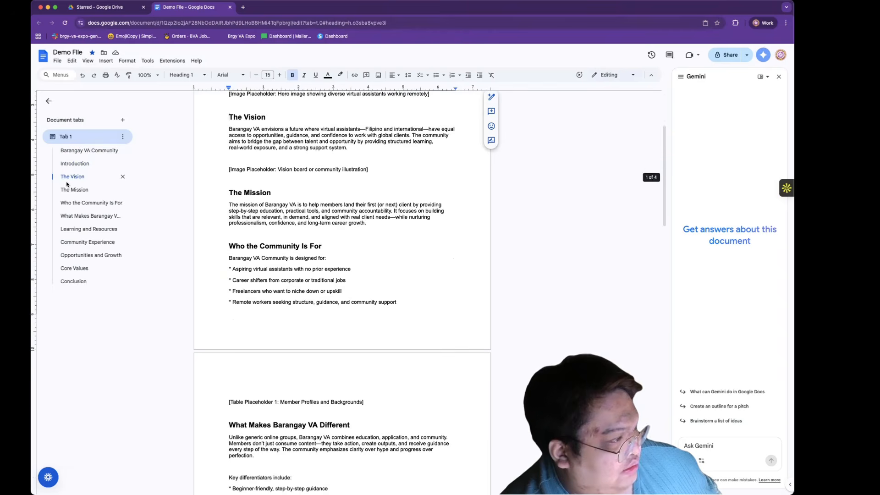
left_click(68, 189)
left_click(75, 216)
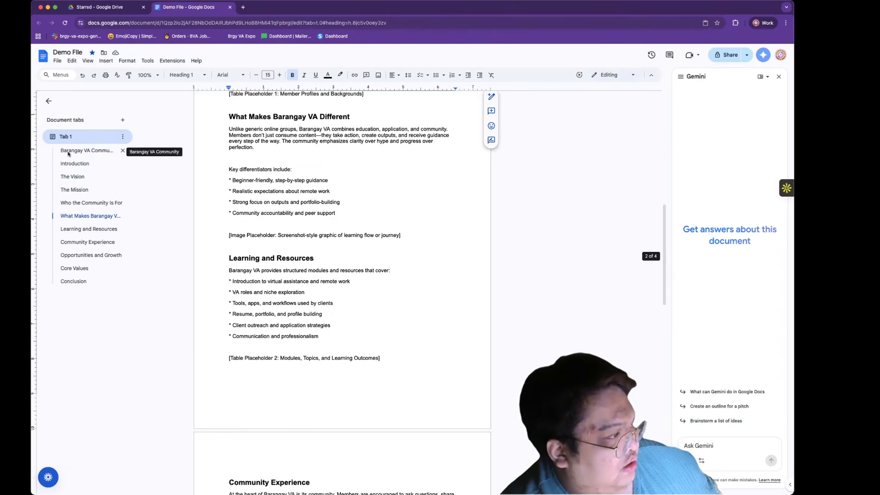
left_click(65, 150)
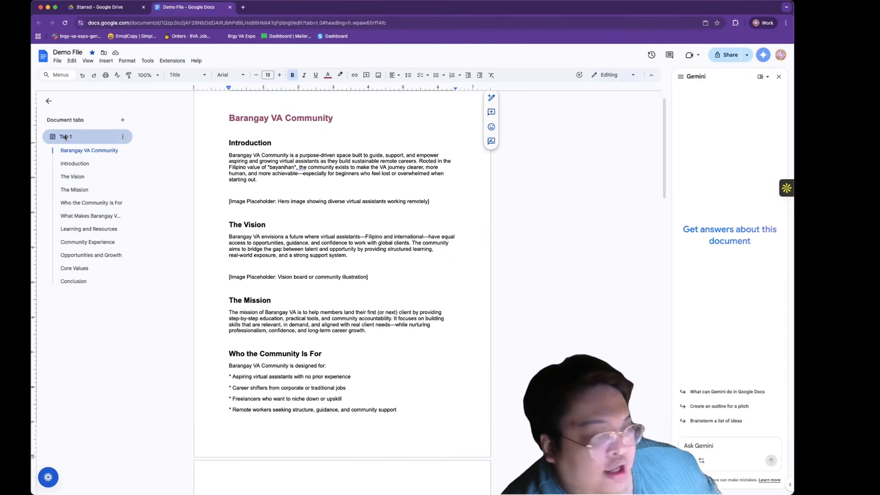
Add two new document tabs and delete the second one, Tab 3
double_click(121, 120)
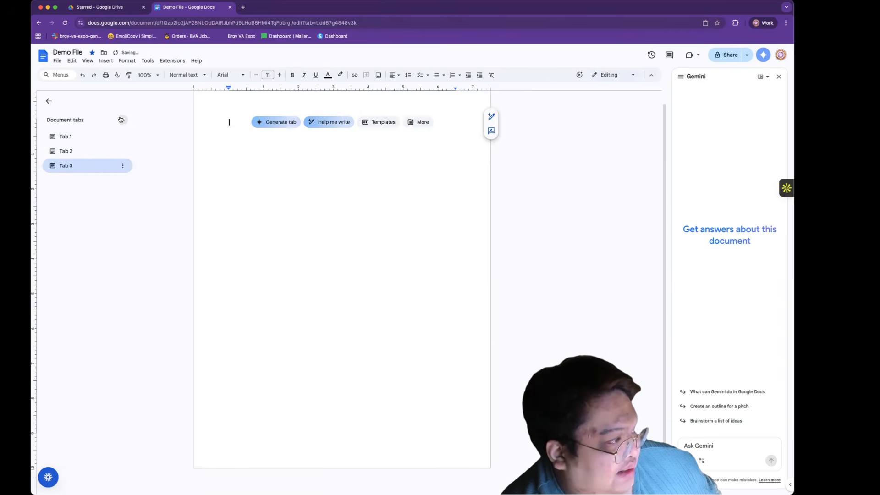
left_click(124, 165)
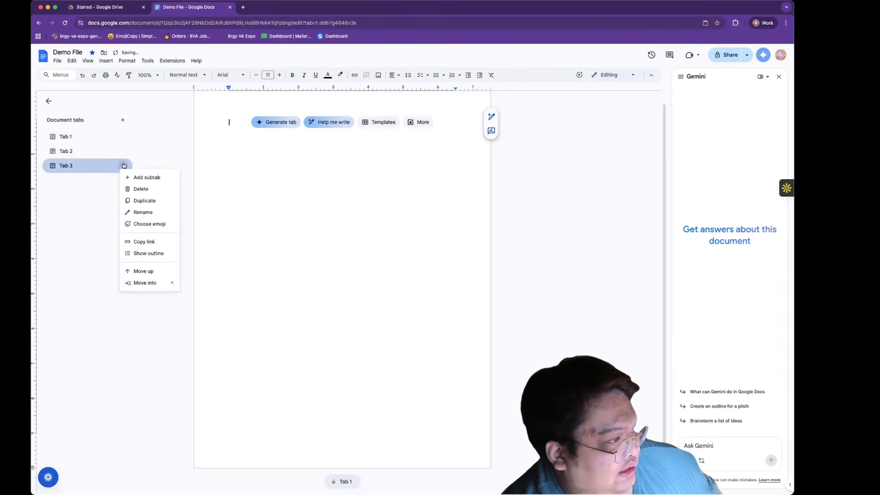
left_click(133, 188)
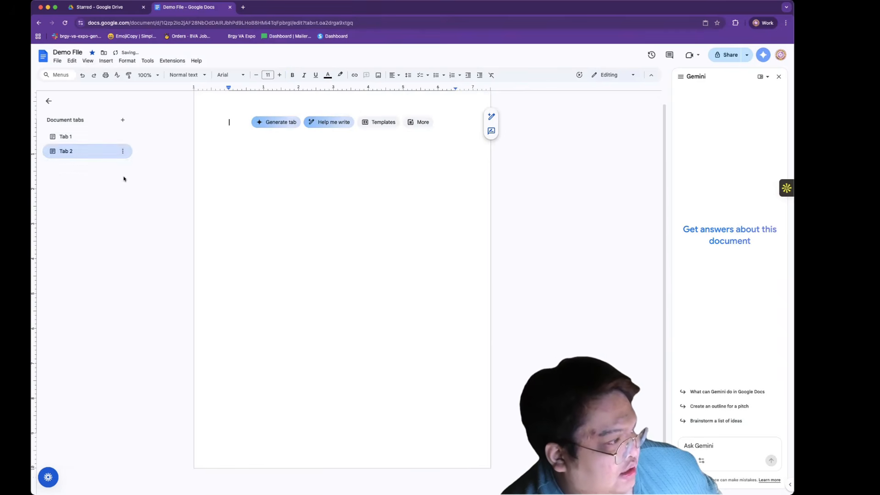
Rename the document tab Tab 1 as "Barangay VA Comunity"
left_click(85, 136)
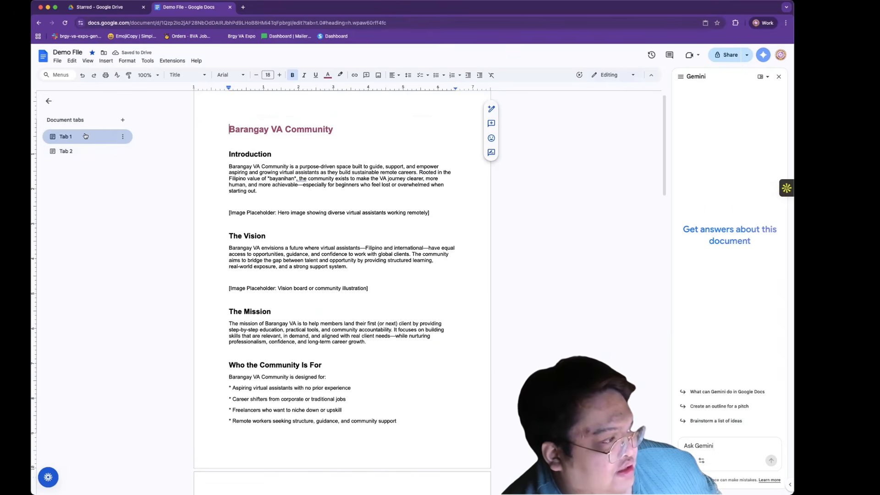
left_click(123, 137)
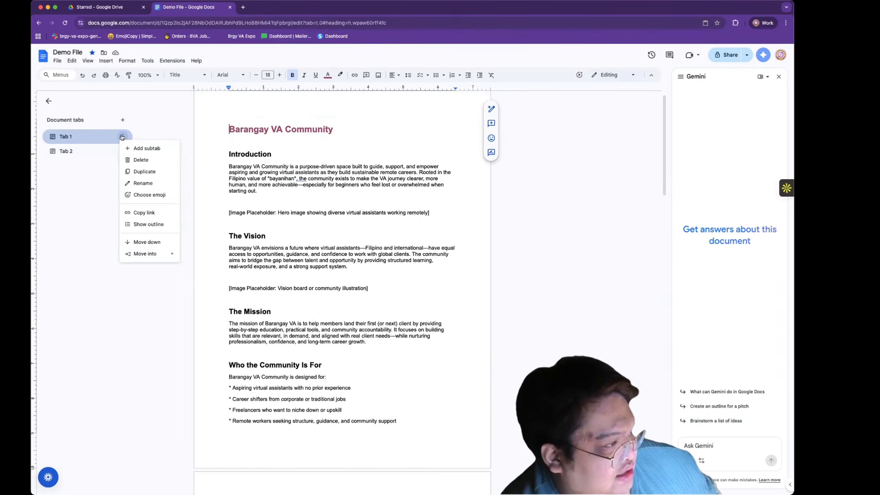
left_click(137, 184)
type("Ba")
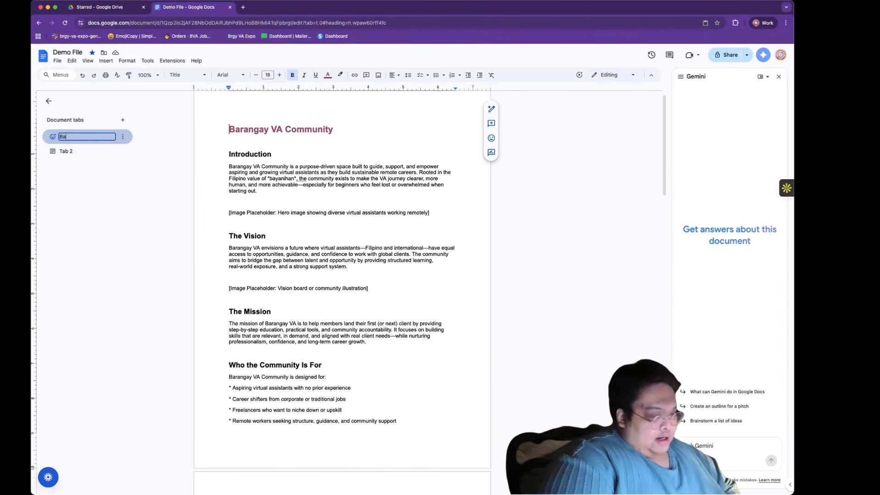
type("rangay VA")
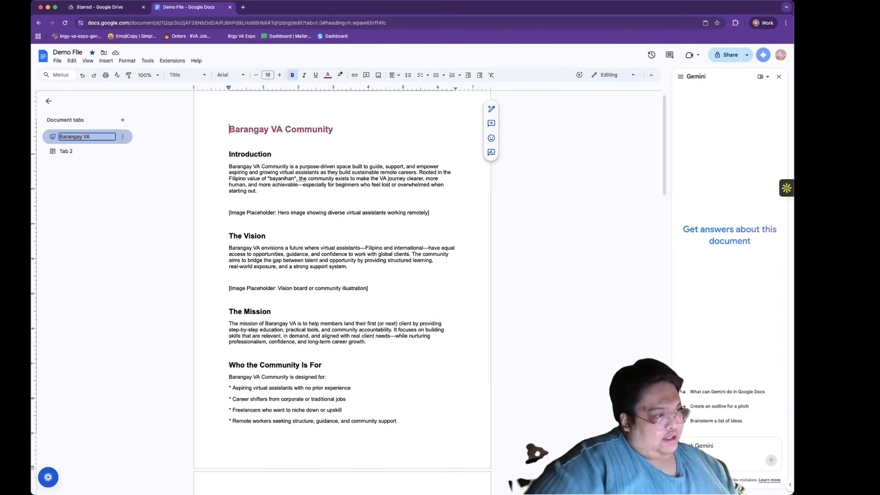
type(" Coimmuni")
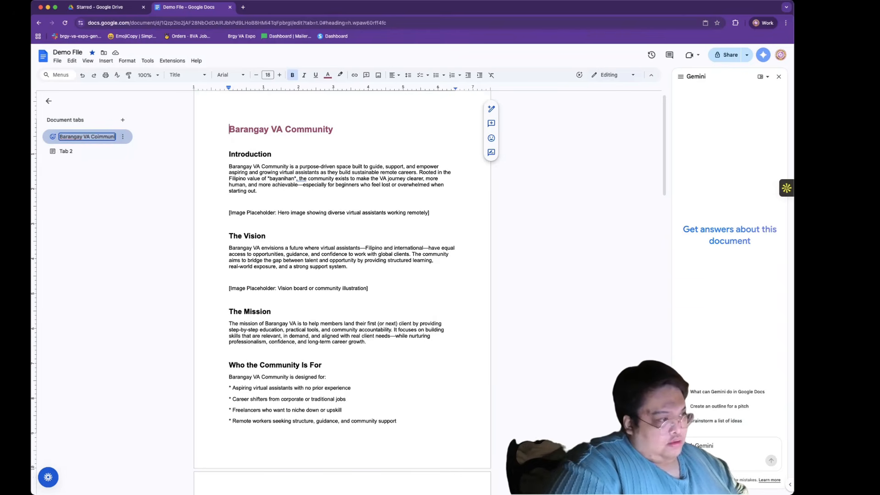
type("ty")
key("BackSpace")
key("BackSpace")
key("BackSpace")
key("BackSpace")
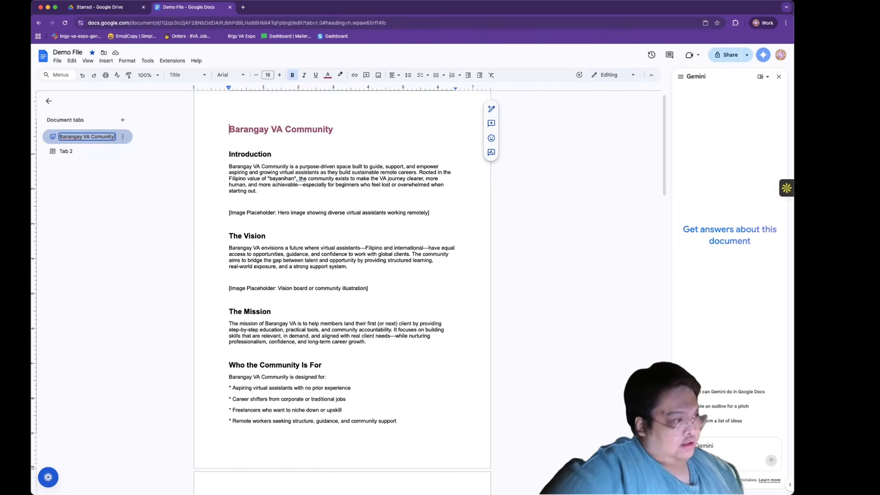
Search the emojis for "laptop" and set the laptop emoji as the icon of the Barangay VA Comunity tab
left_click(53, 137)
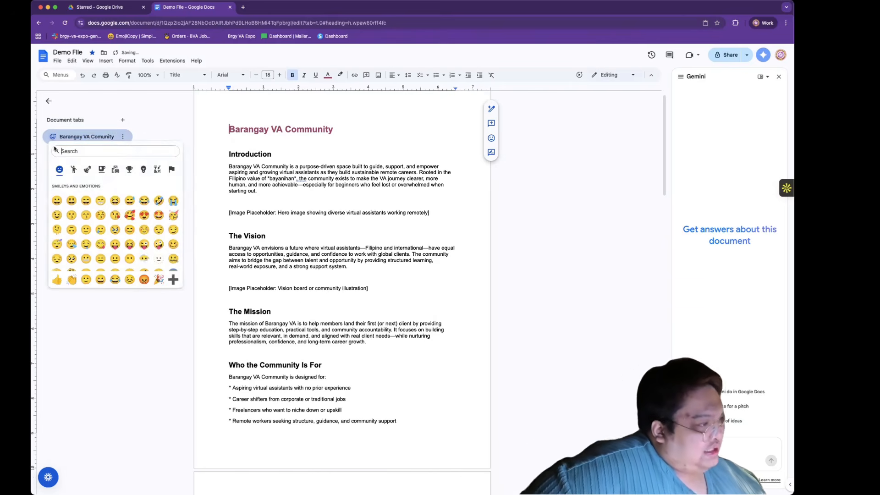
scroll(128, 223, "down", 10)
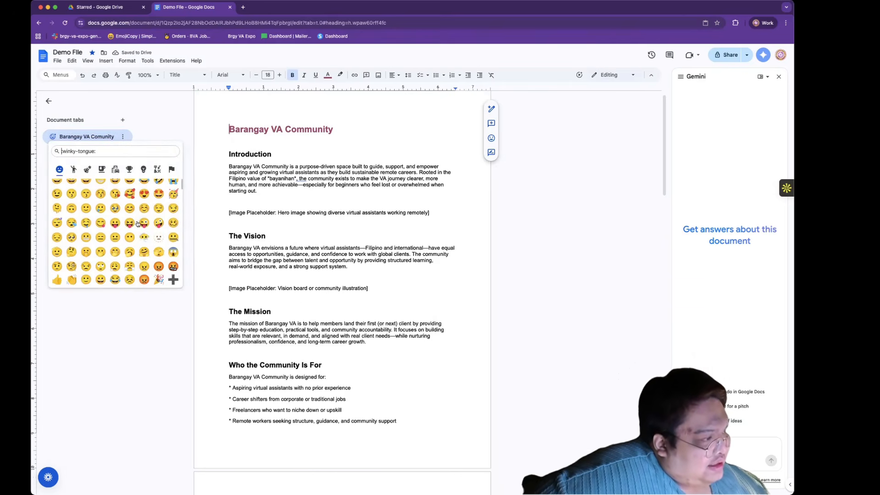
scroll(122, 220, "down", 10)
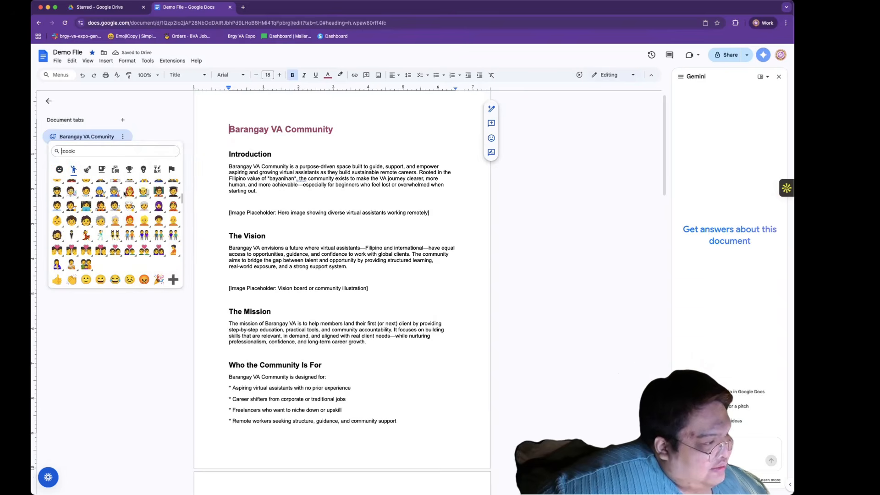
left_click(116, 151)
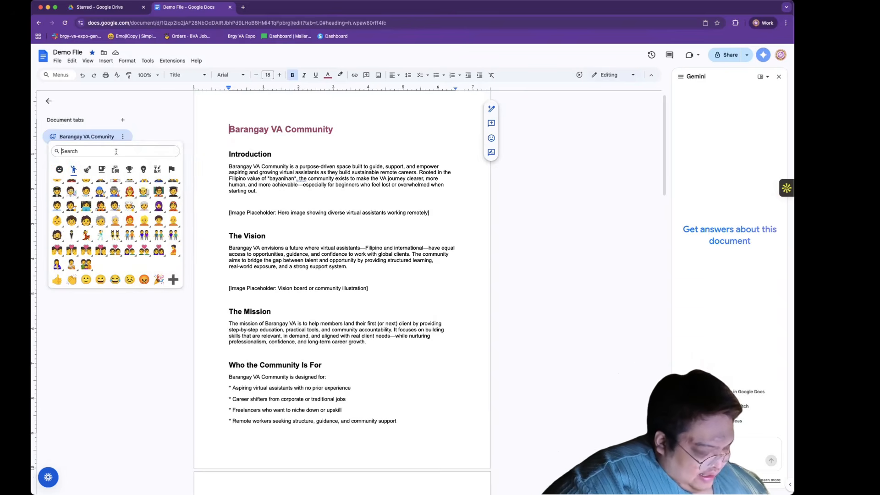
type("laptoi")
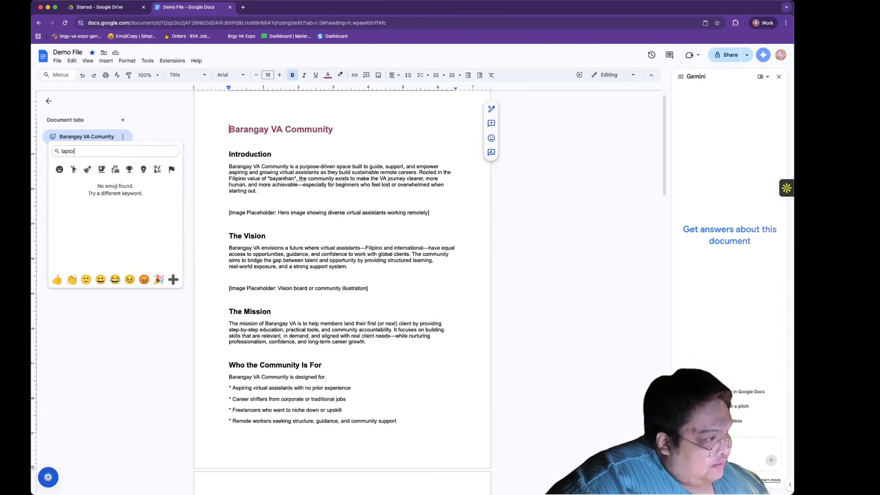
key("BackSpace")
type("p")
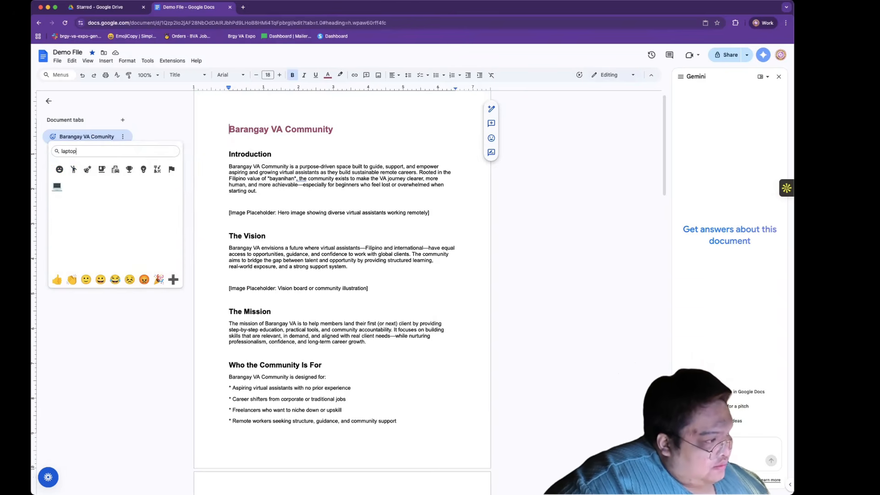
left_click(57, 186)
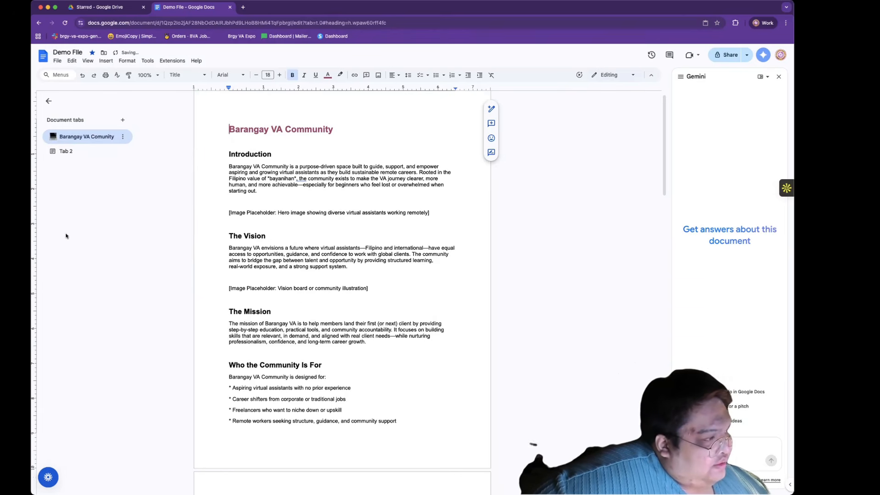
Show the heading outline of the Barangay VA Comunity tab
left_click(122, 137)
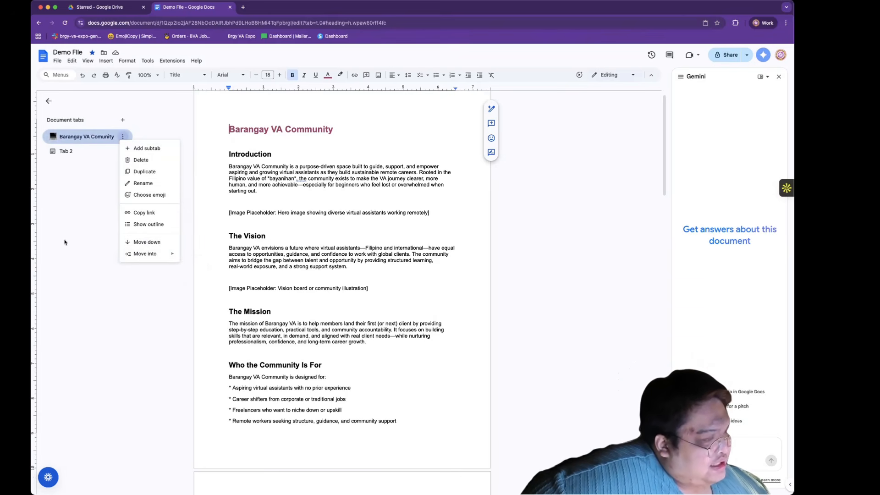
left_click(74, 225)
left_click(123, 136)
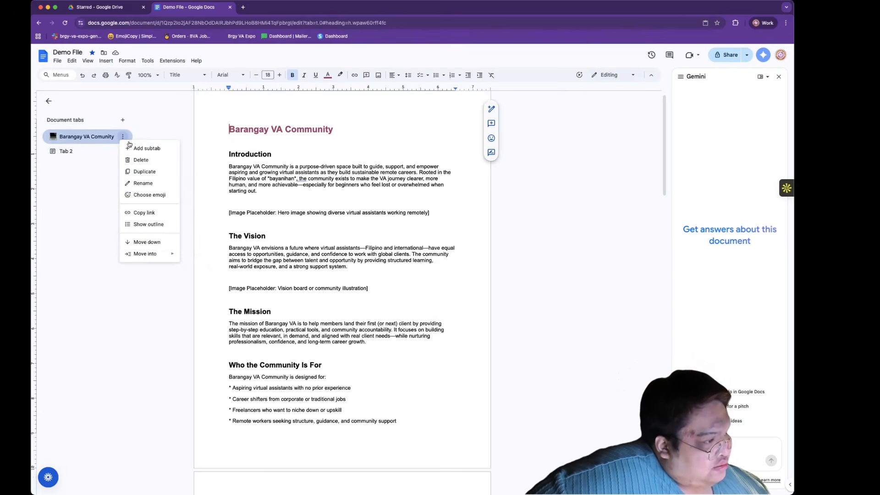
left_click(140, 224)
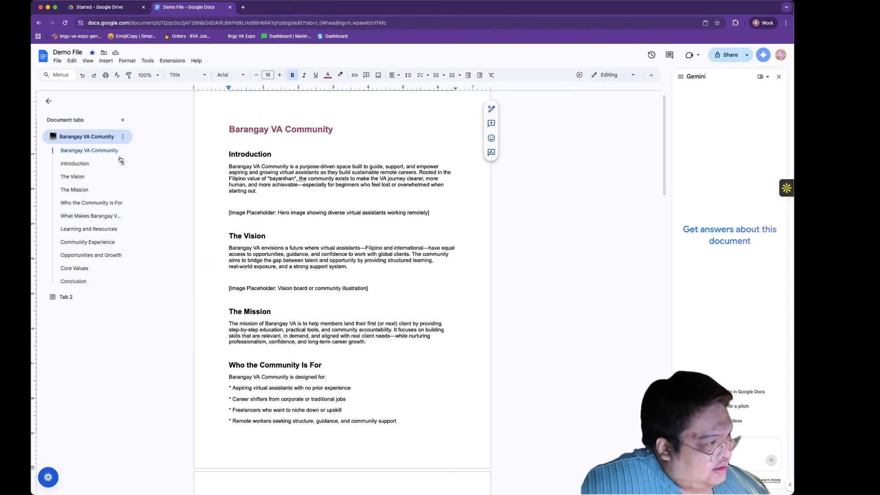
View the empty Tab 2, return to the Barangay VA Comunity tab and delete Tab 2
left_click(68, 296)
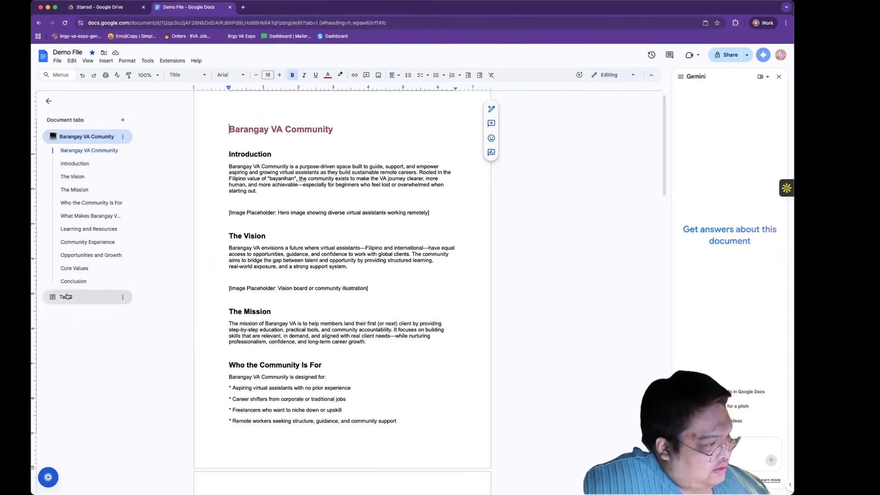
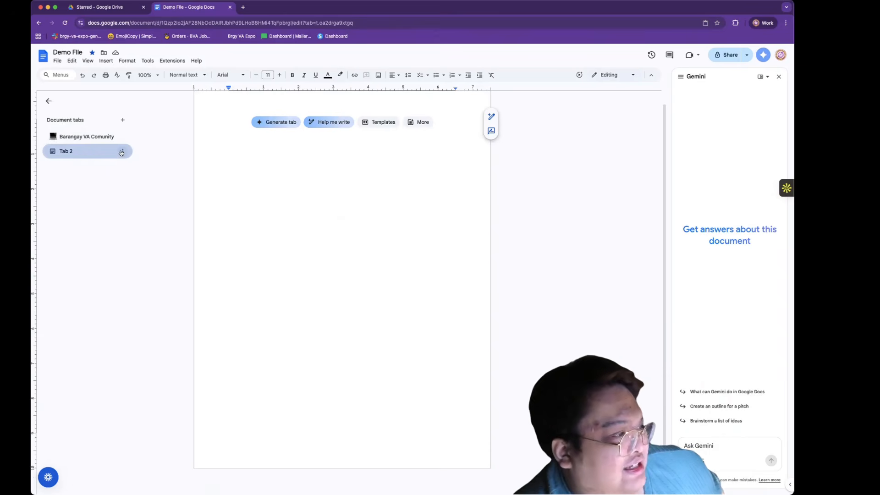
left_click(89, 135)
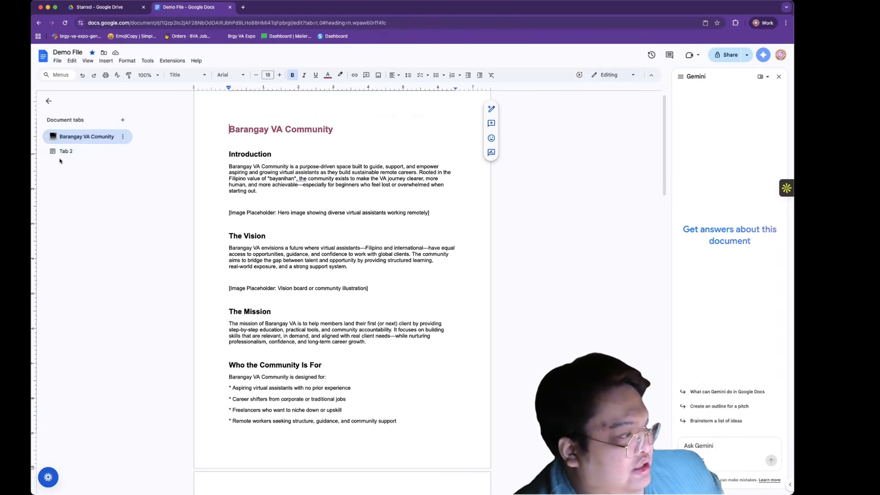
left_click(122, 151)
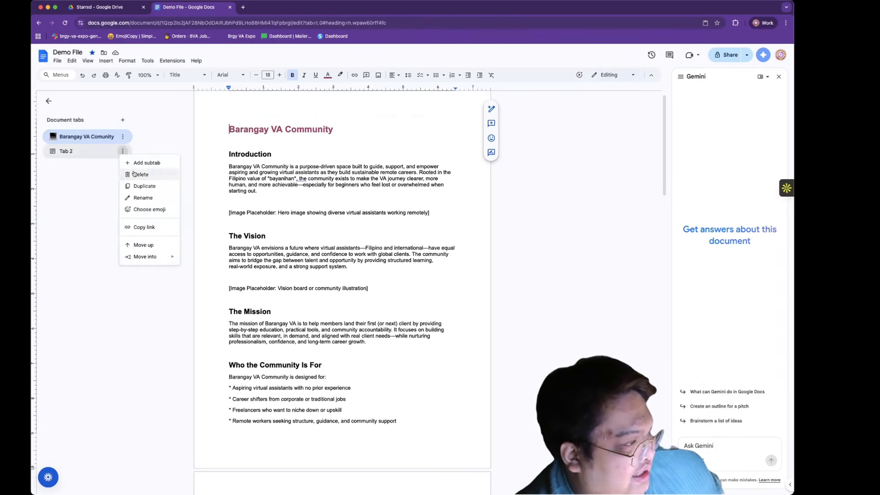
left_click(137, 174)
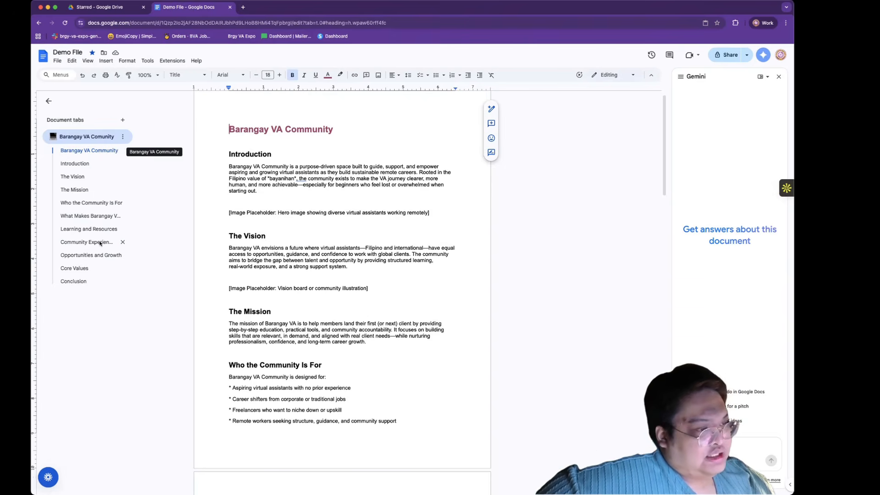
Insert a page break directly before "The Vision" heading so that the section starts on a new page
left_click(239, 229)
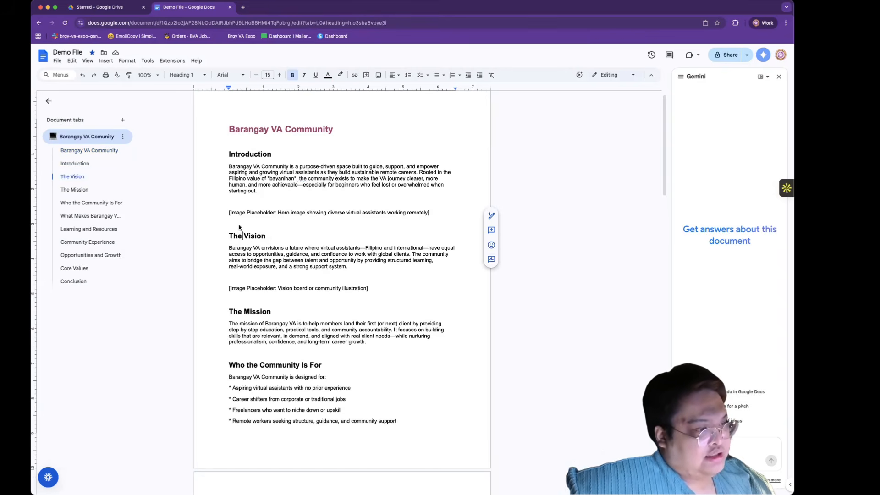
left_click(239, 225)
left_click(229, 234)
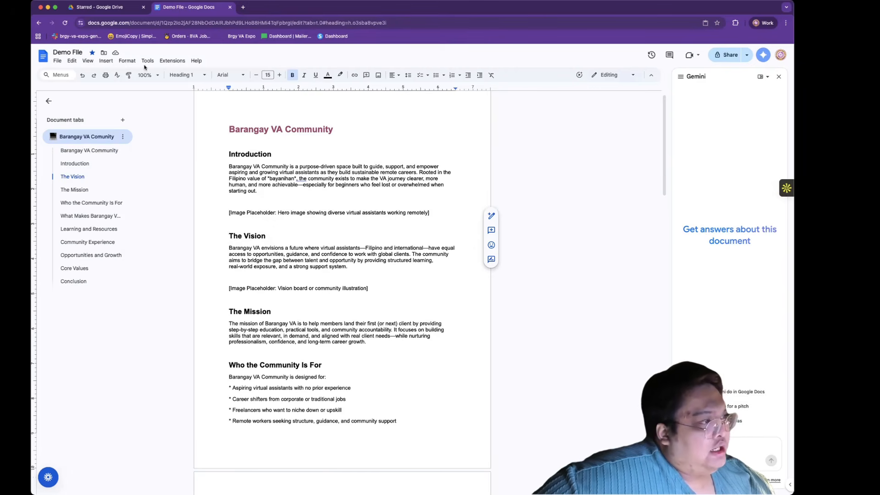
left_click(106, 60)
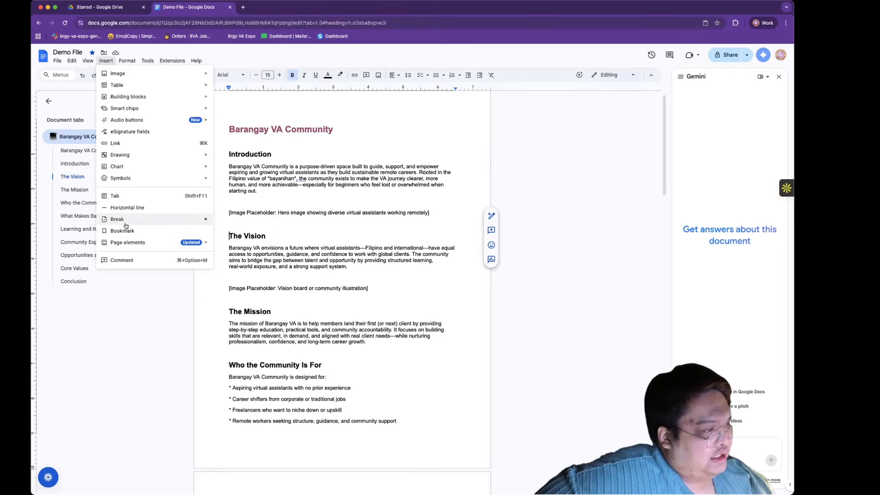
mouse_move(132, 222)
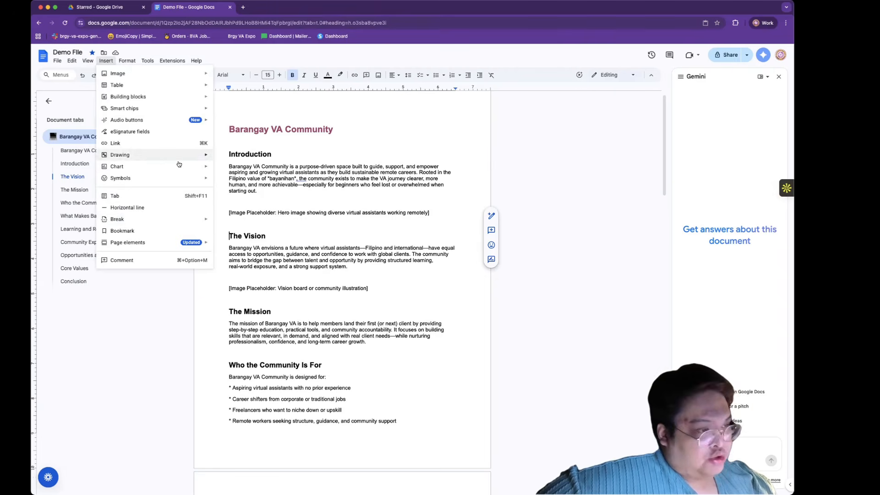
mouse_move(201, 219)
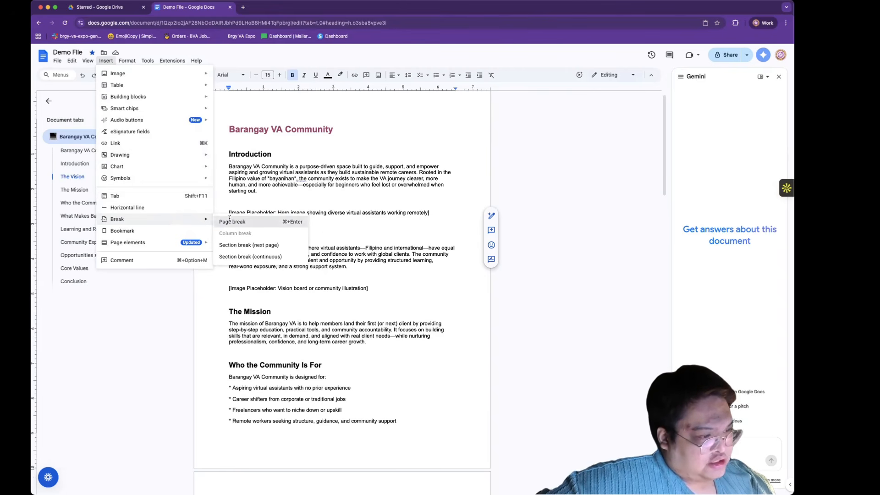
left_click(229, 221)
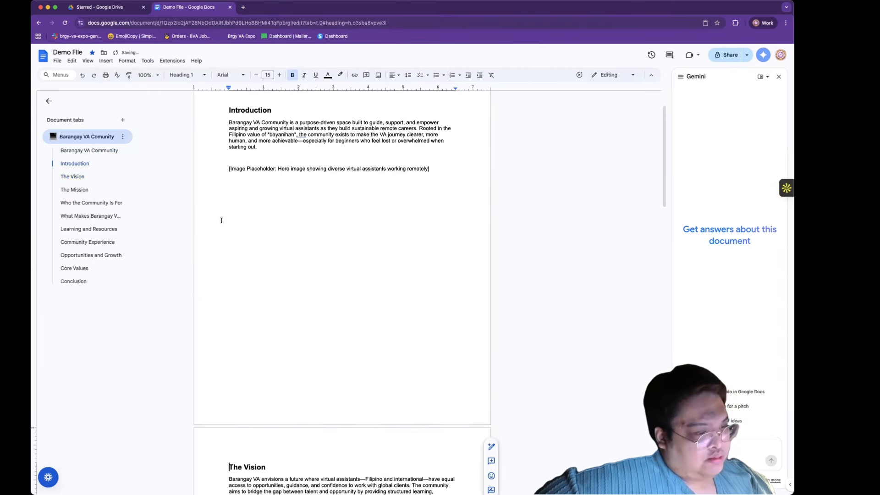
Insert a page break directly before the "Who the Community Is For" heading so that the section starts on a new page
scroll(222, 220, "down", 2)
scroll(222, 221, "up", 4)
scroll(222, 220, "down", 10)
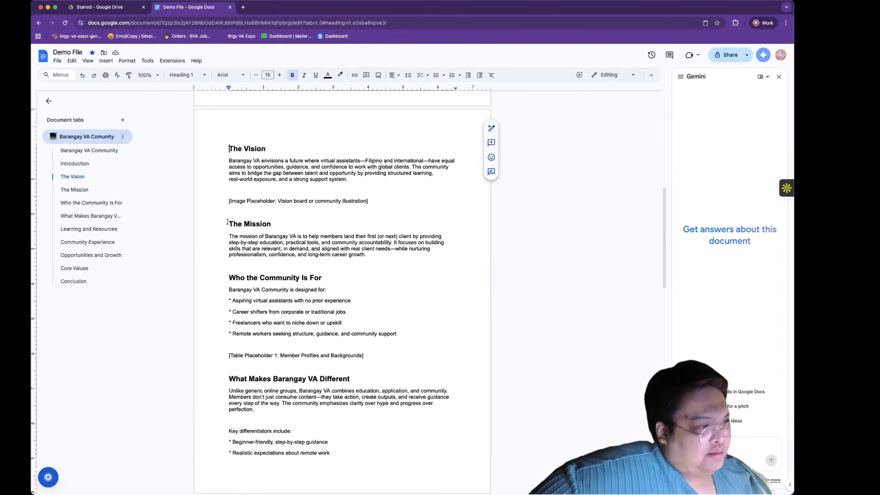
left_click(226, 277)
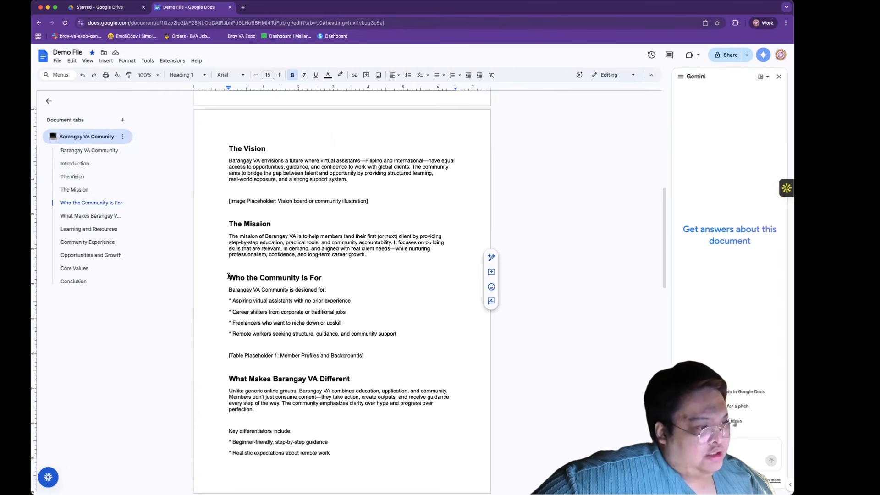
left_click(106, 60)
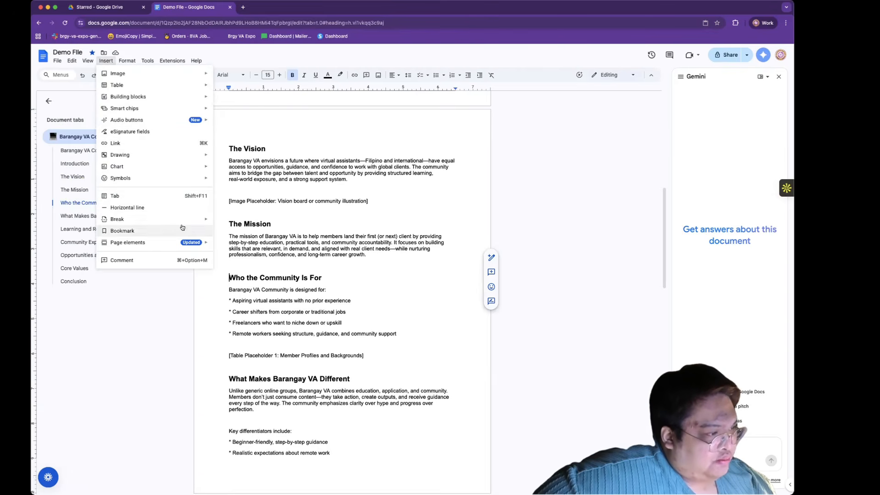
mouse_move(195, 218)
left_click(222, 222)
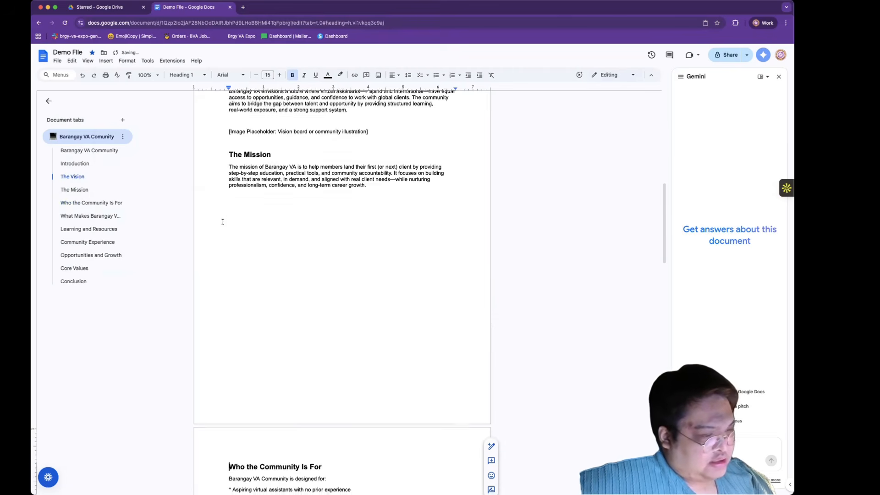
Delete the hero image placeholder line below the Introduction paragraph
scroll(224, 225, "up", 10)
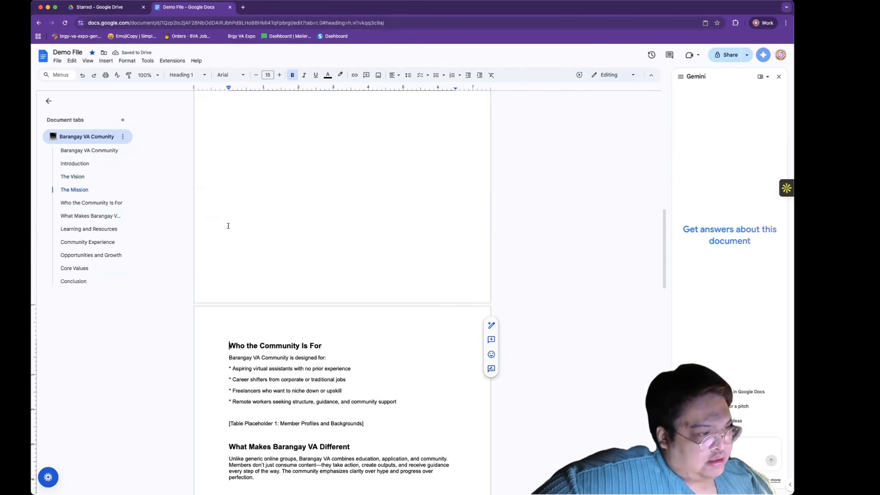
scroll(228, 226, "up", 5)
left_click(237, 241)
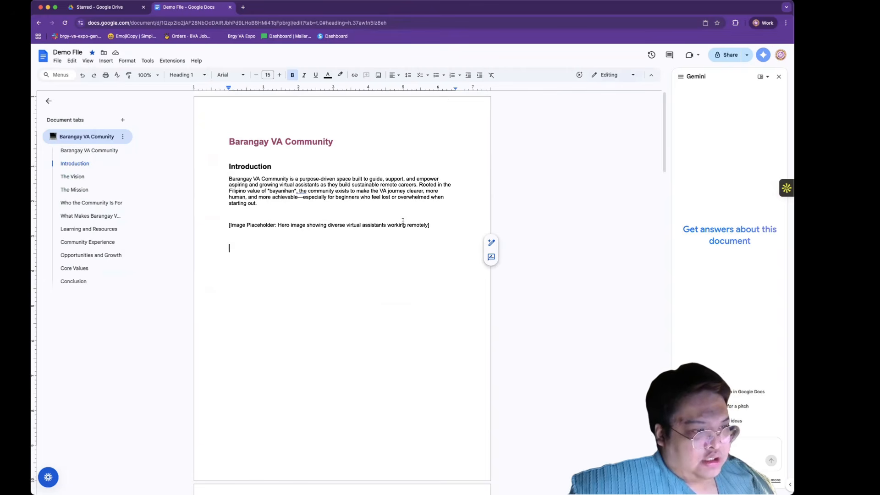
left_click_drag(429, 223, 221, 227)
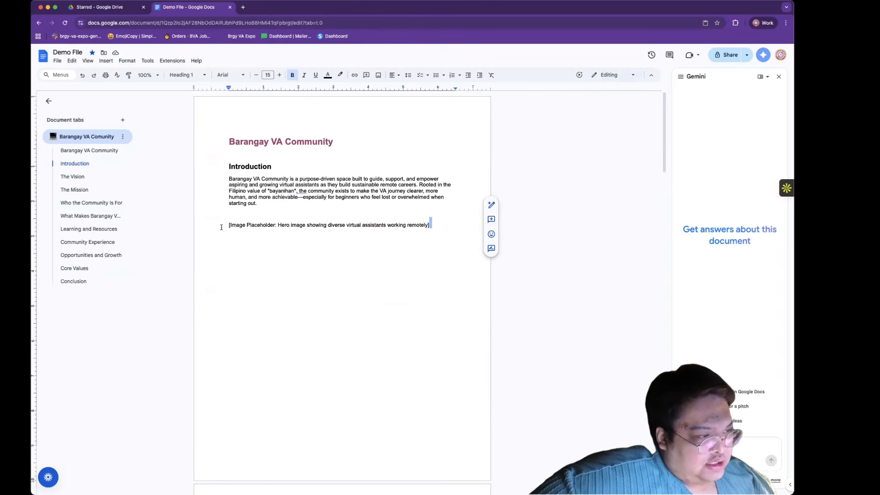
key("BackSpace")
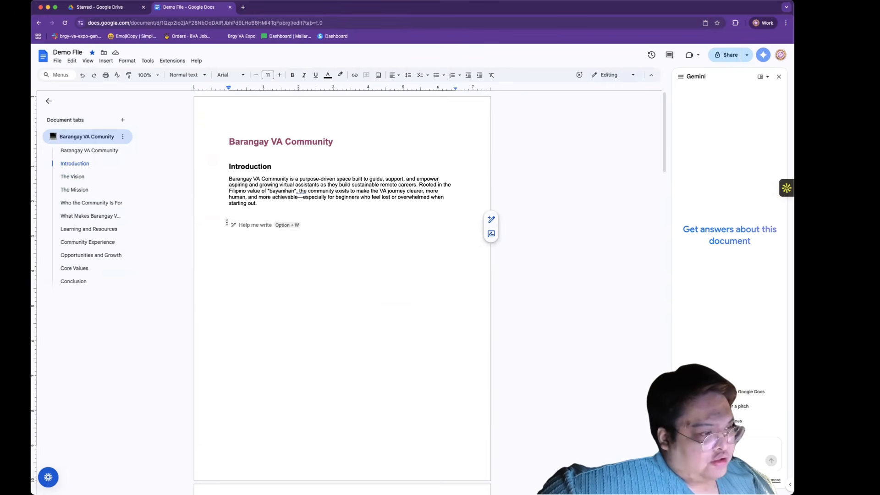
Insert a table of contents with dotted leaders and page numbers on the empty line below the Introduction paragraph
left_click(227, 225)
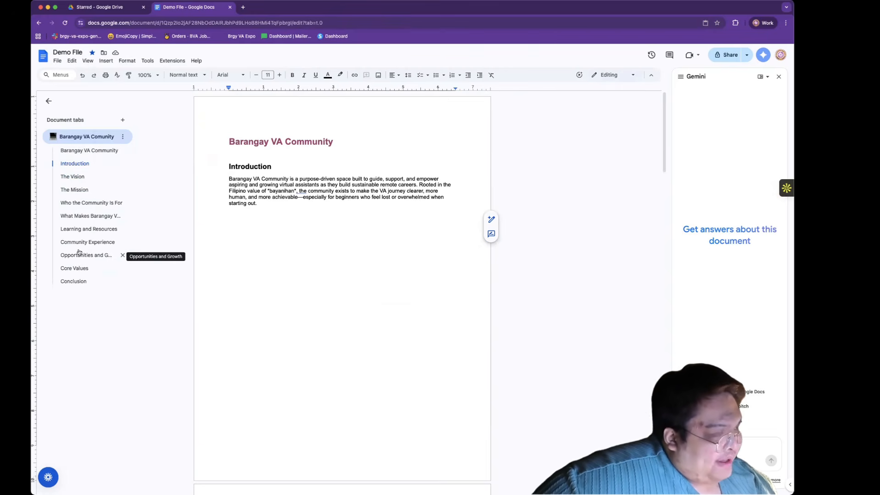
left_click(105, 60)
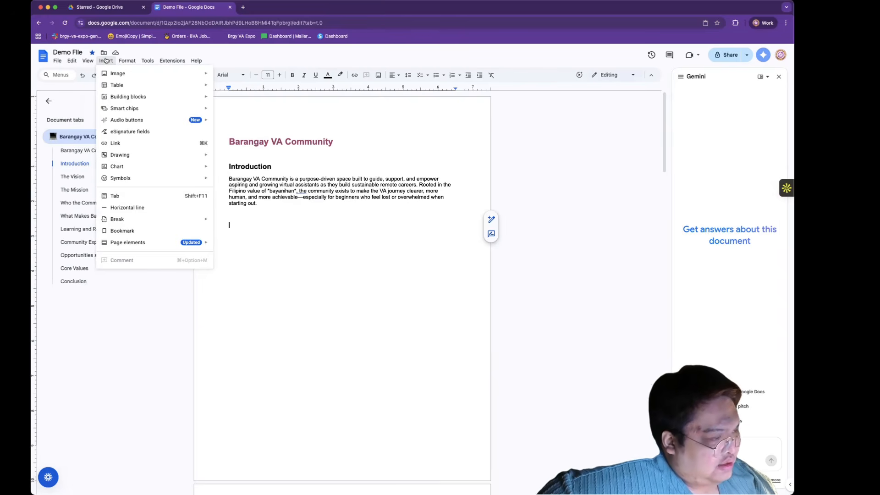
mouse_move(123, 243)
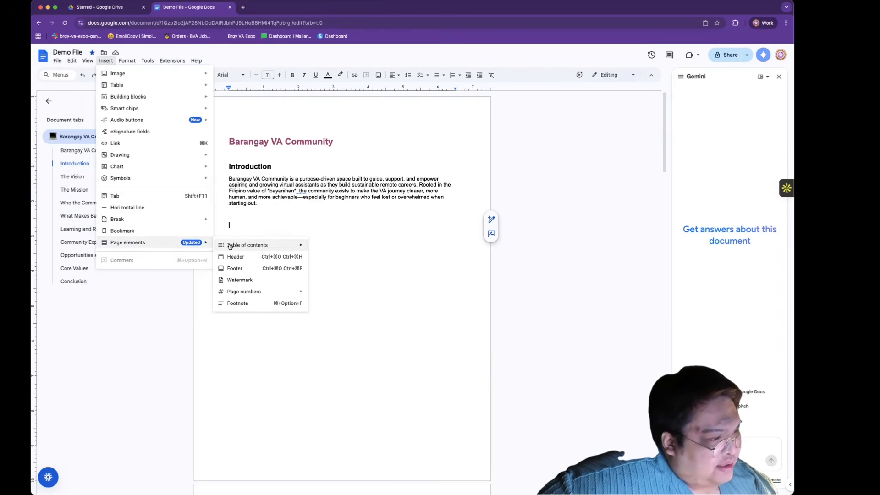
mouse_move(230, 246)
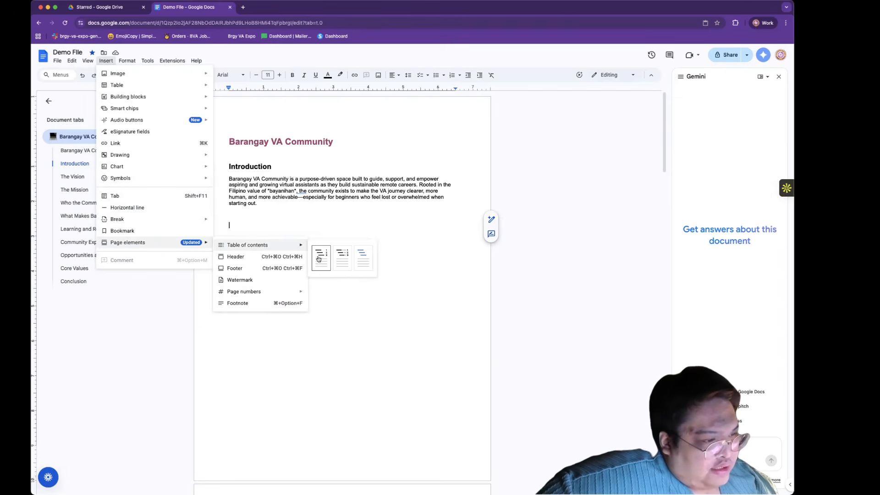
left_click(344, 255)
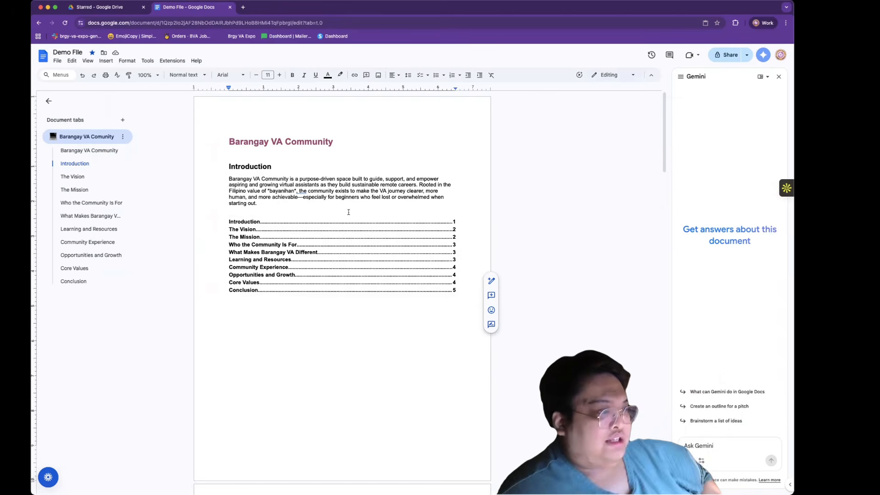
Insert a page break directly before the "What Makes Barangay VA Different" heading
scroll(339, 279, "down", 13)
scroll(338, 278, "down", 6)
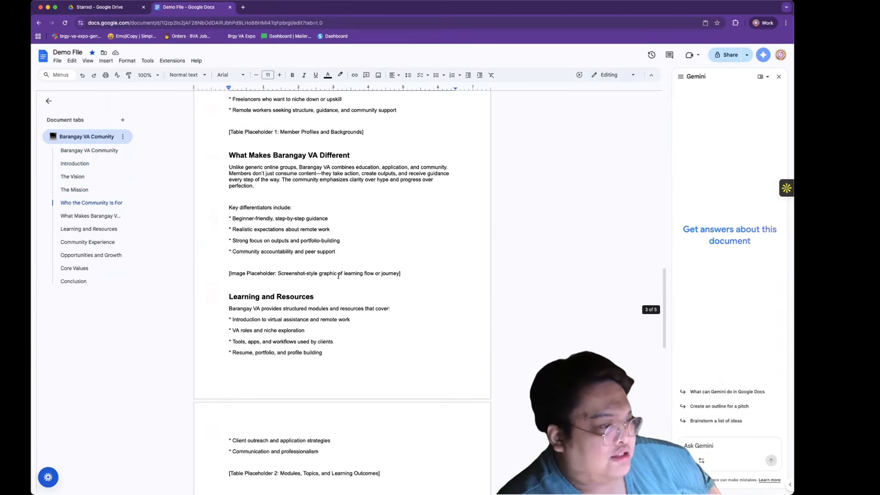
scroll(335, 270, "up", 3)
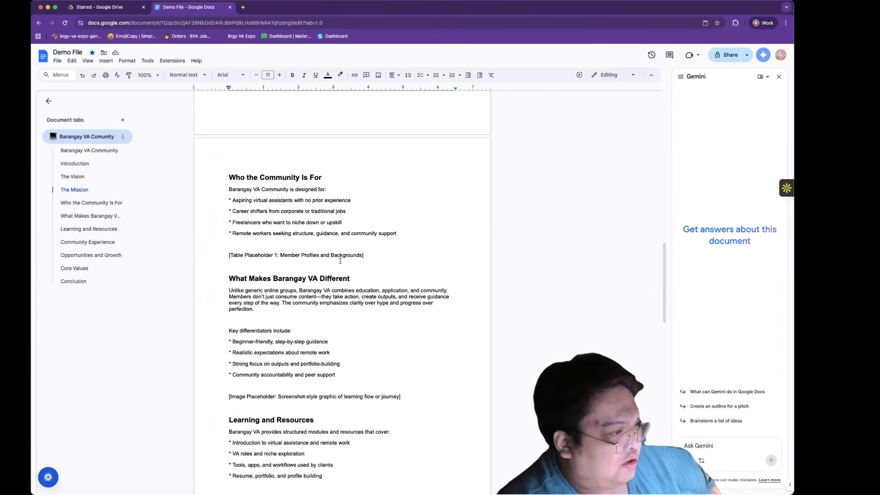
left_click(229, 277)
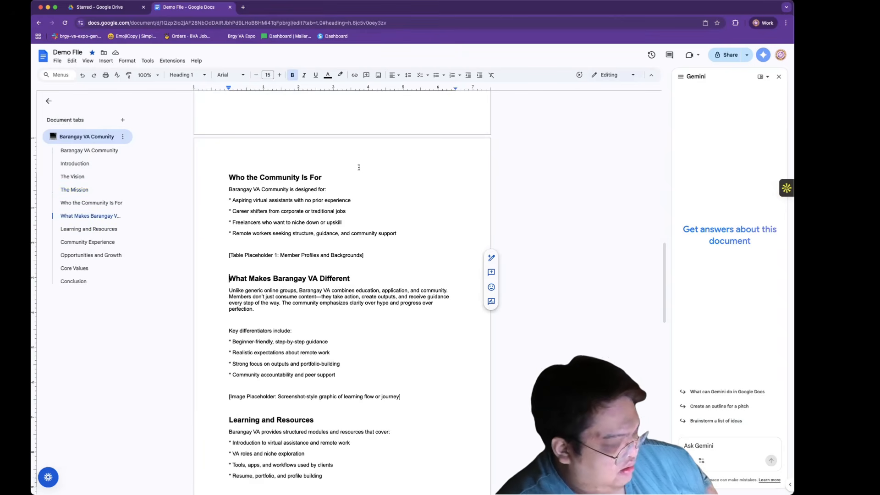
key("super+Return")
Insert page breaks directly before the "Learning and Resources" and "Community Experience" headings
scroll(358, 168, "down", 7)
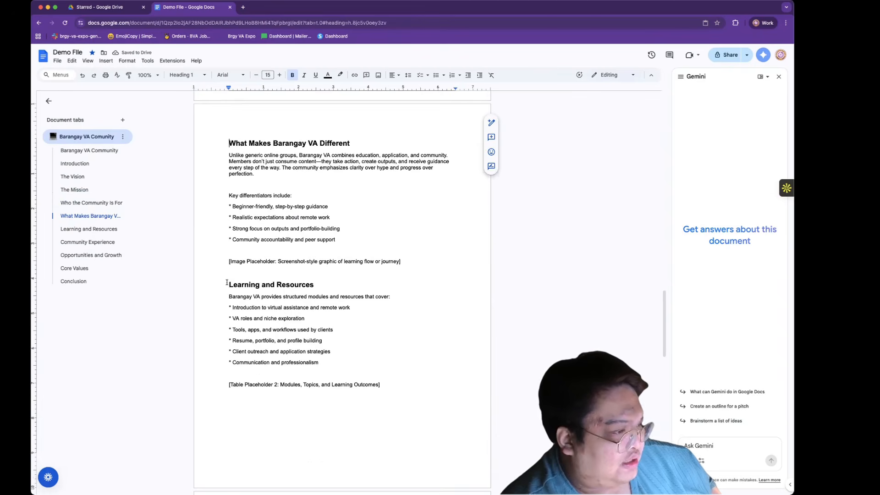
scroll(503, 178, "down", 5)
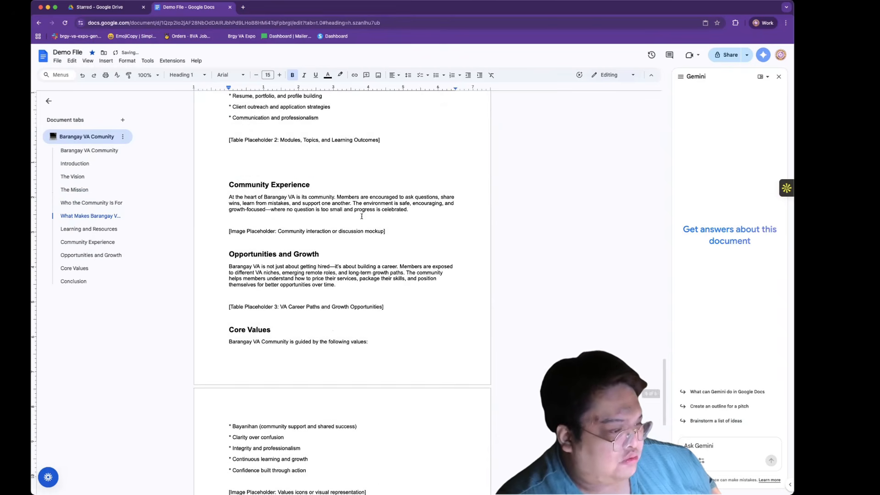
scroll(361, 216, "down", 2)
scroll(321, 207, "up", 3)
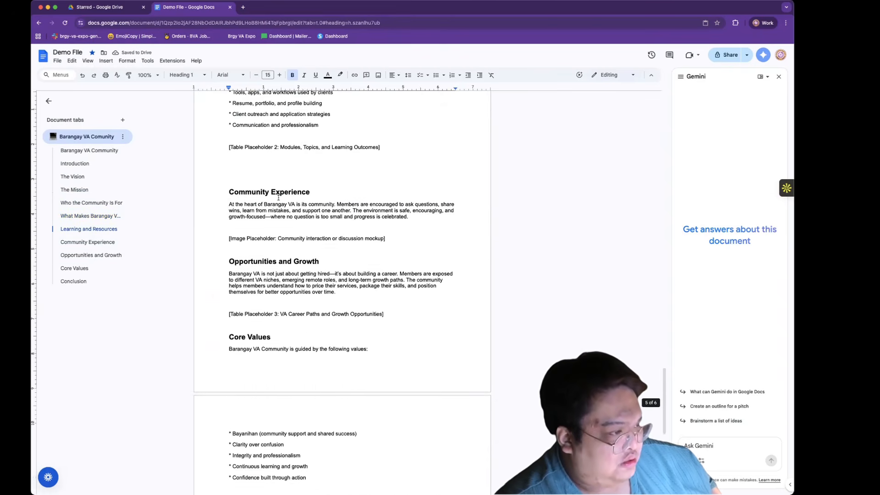
scroll(278, 197, "up", 2)
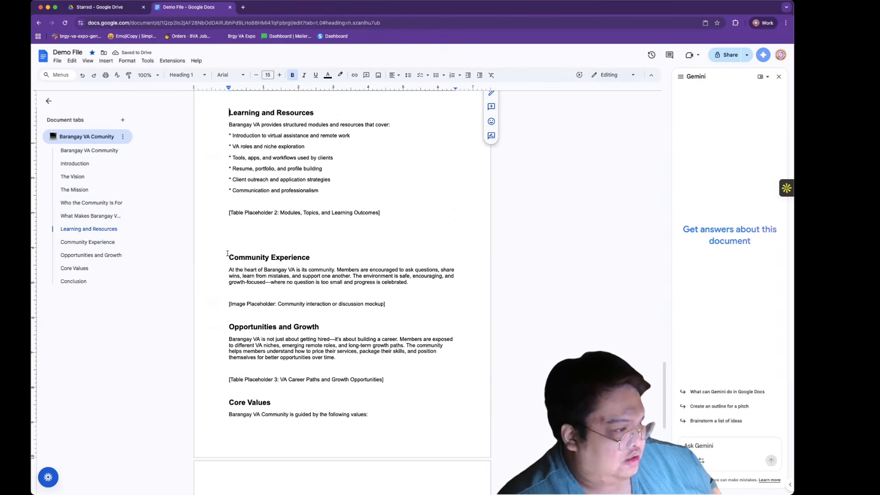
left_click(227, 254)
key("super+Return")
Insert page breaks directly before the "Opportunities and Growth" and "Core Values" headings
scroll(326, 232, "down", 7)
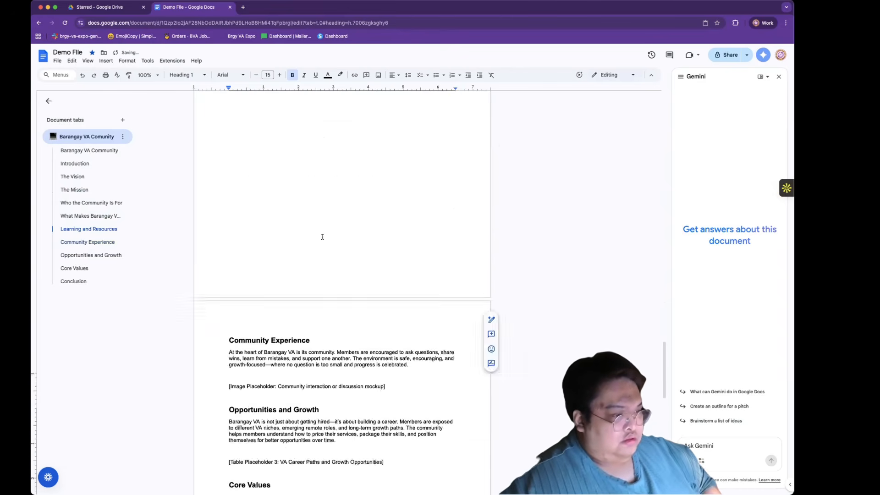
left_click(229, 214)
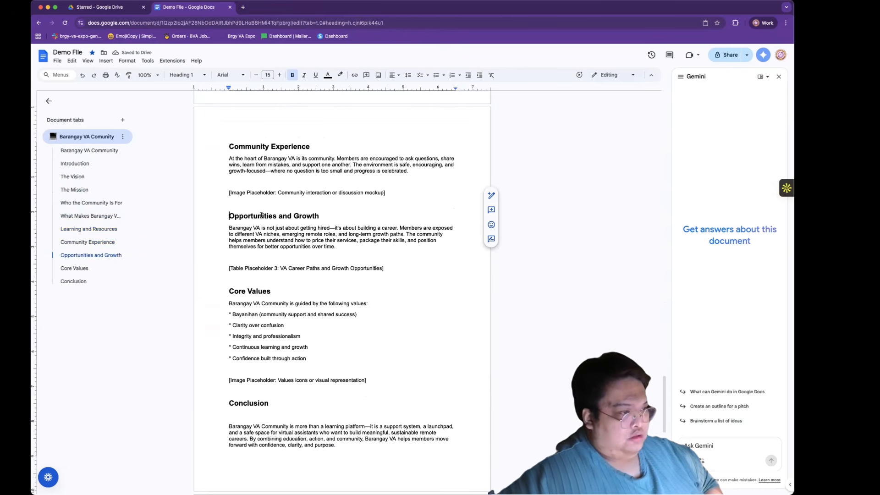
key("super+Return")
scroll(263, 215, "down", 7)
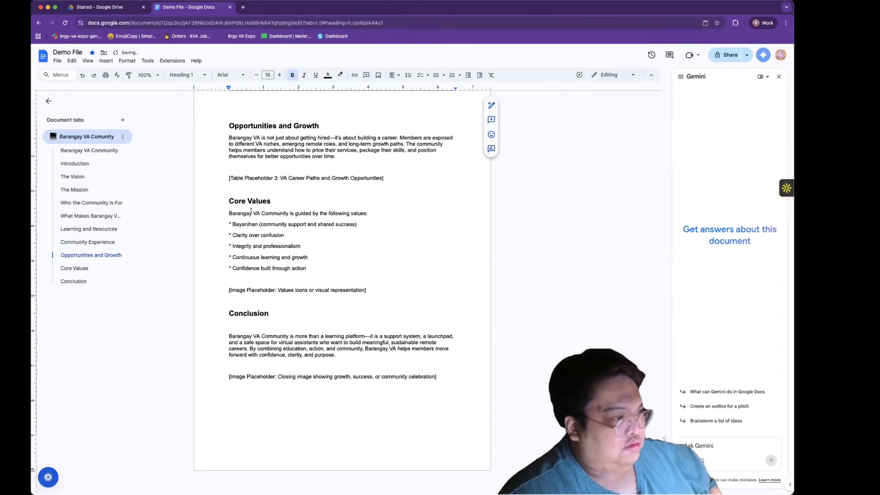
left_click(230, 201)
key("super+Return")
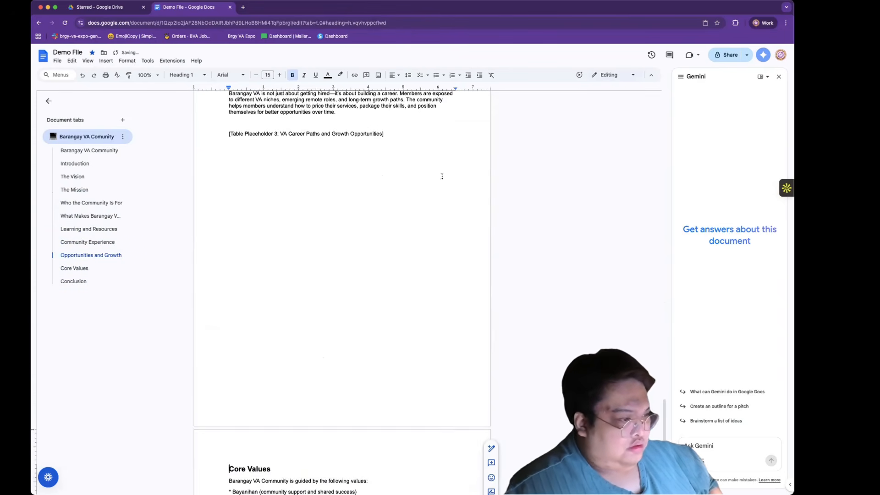
Insert a page break directly before the "Conclusion" heading so that it starts on a new page
scroll(441, 176, "down", 6)
left_click(230, 297)
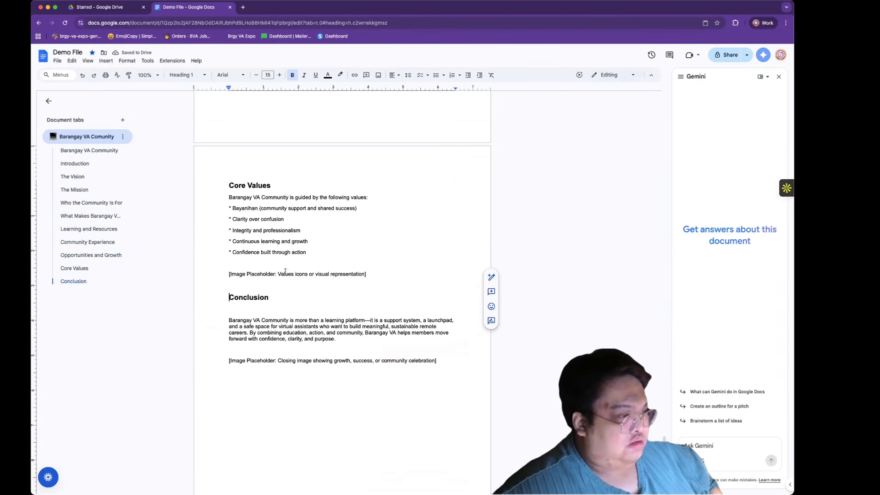
key("super+Return")
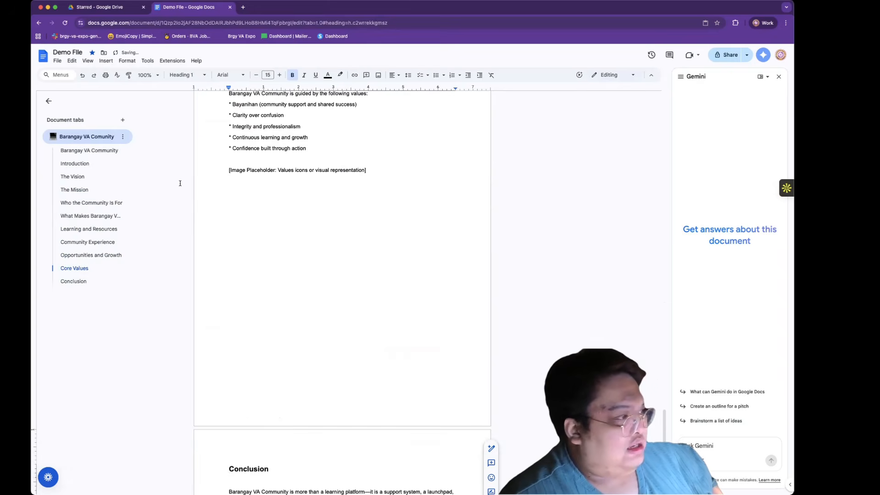
Return to the document title and update the table of contents so its page numbers match the new page breaks
left_click(79, 151)
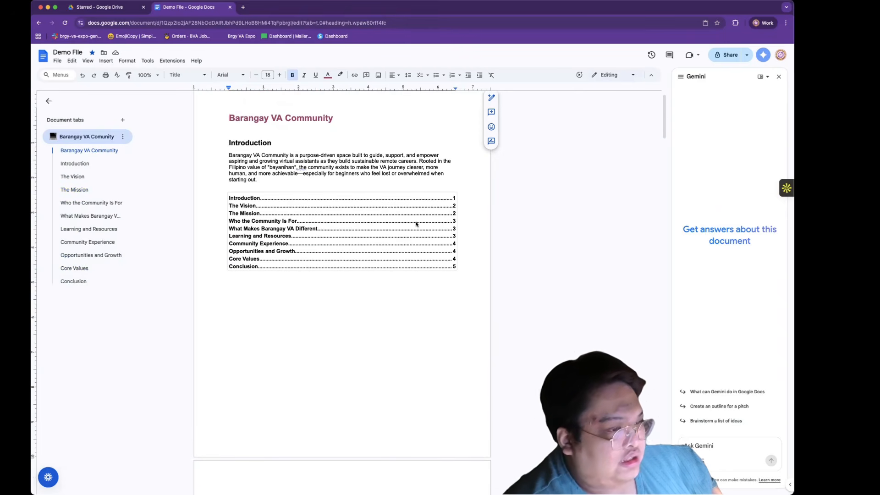
left_click(414, 224)
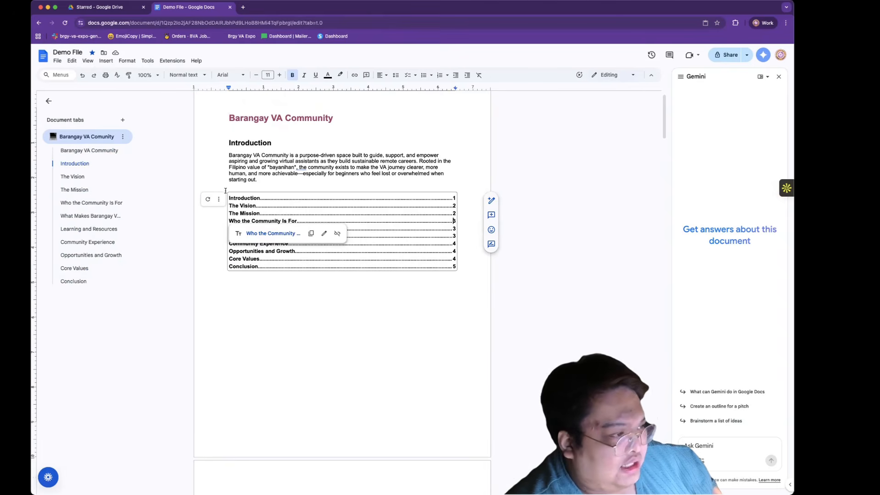
left_click(207, 199)
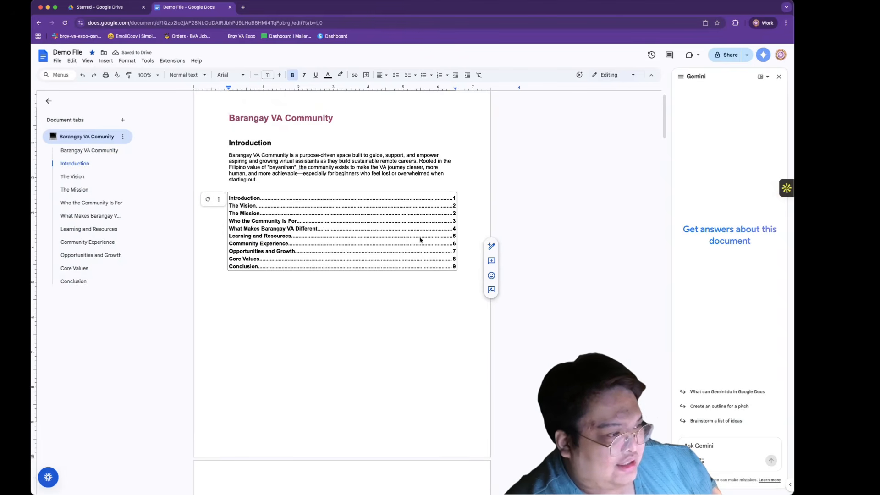
left_click(411, 309)
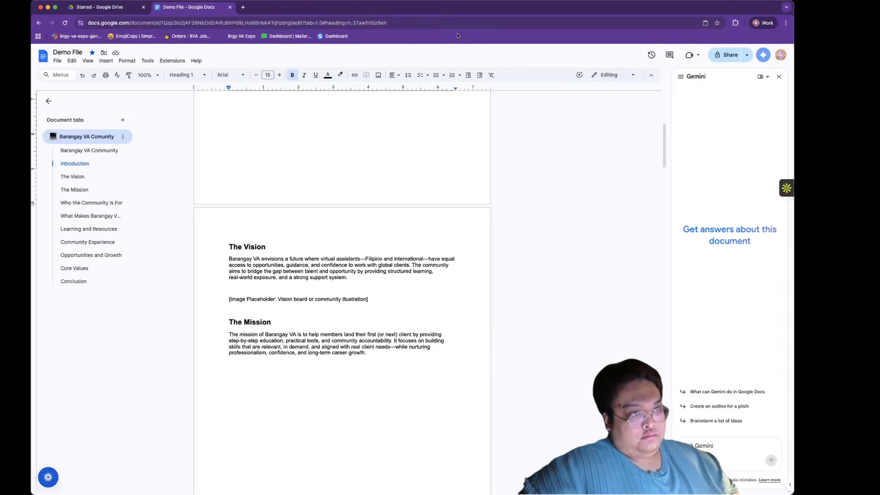
Add an empty line between the Barangay VA Community title and the Introduction heading
scroll(413, 140, "up", 6)
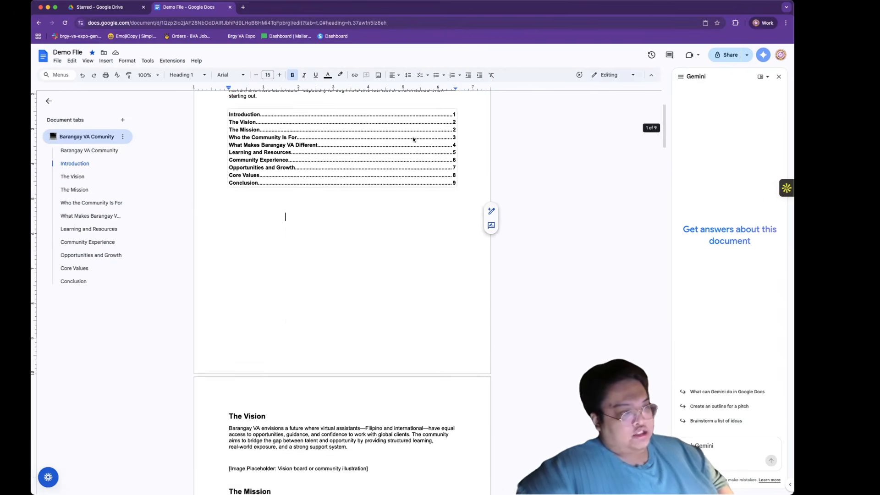
scroll(408, 154, "down", 5)
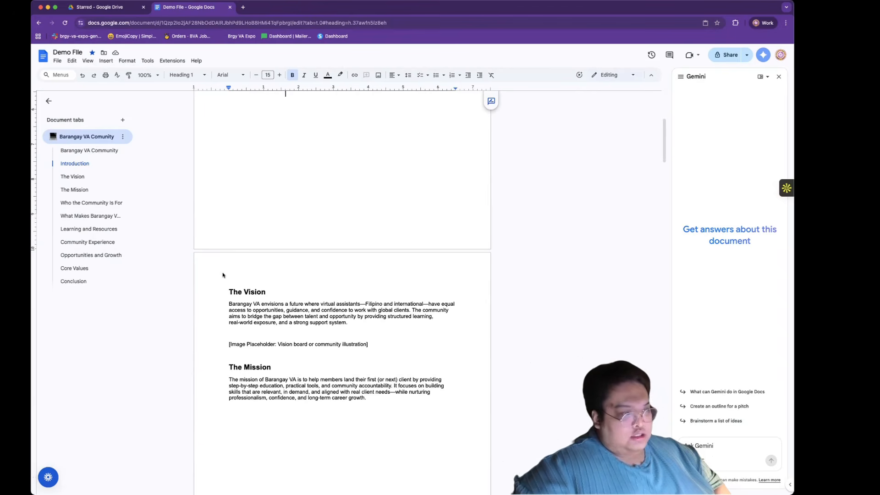
left_click(227, 345)
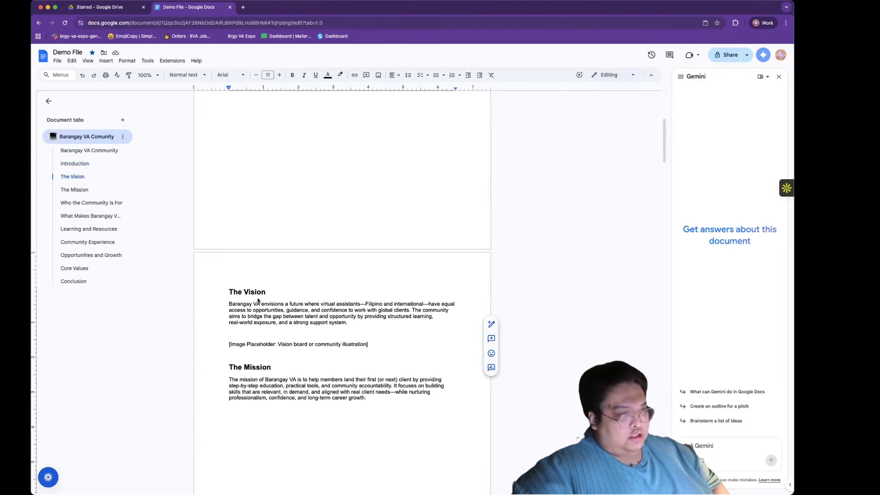
scroll(258, 301, "up", 6)
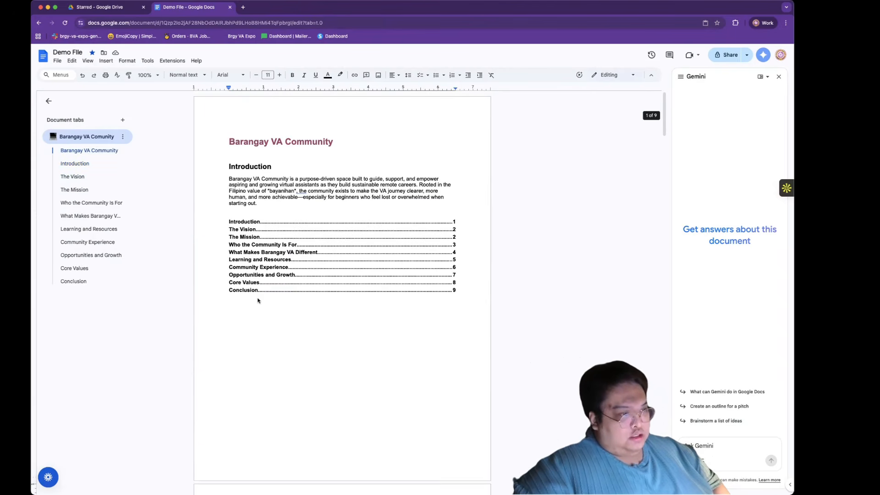
left_click(232, 157)
key("Return")
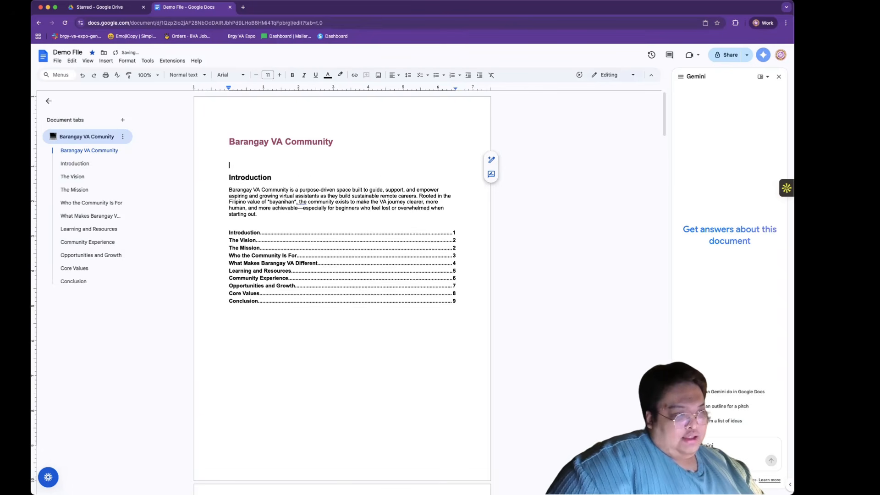
Add another empty line between the document title and the Introduction heading, and open the web image search
key("Return")
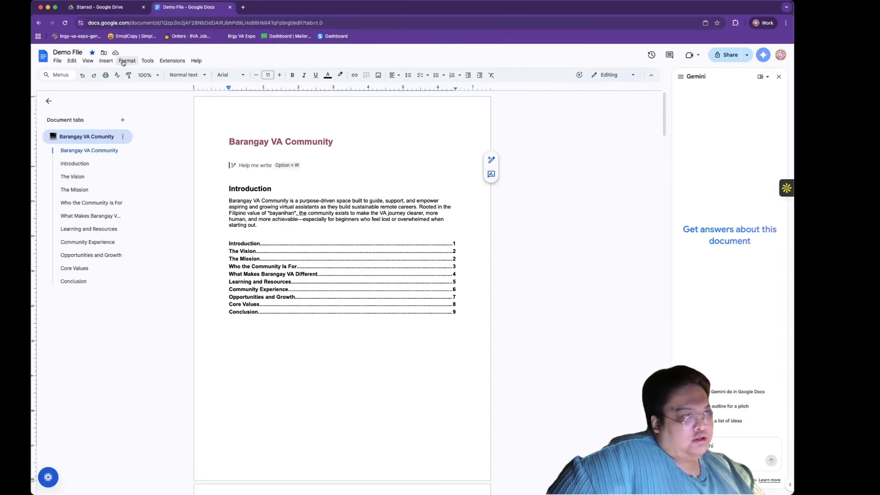
left_click(108, 61)
mouse_move(117, 74)
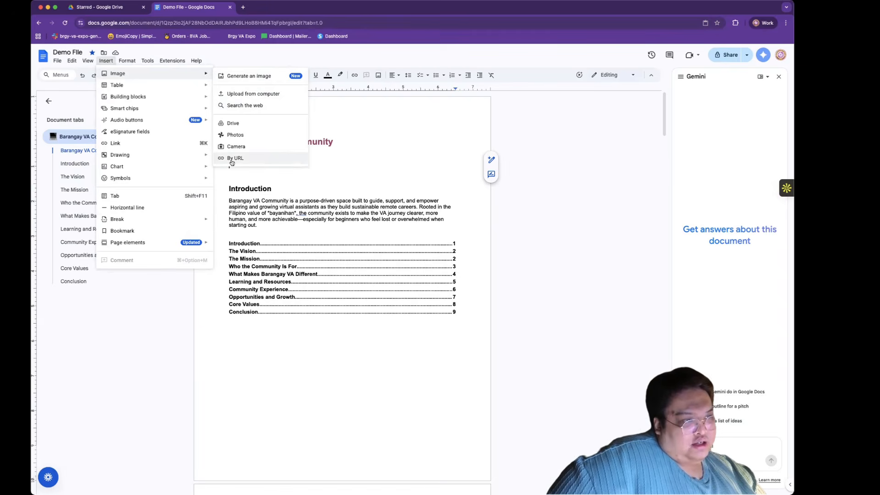
left_click(236, 107)
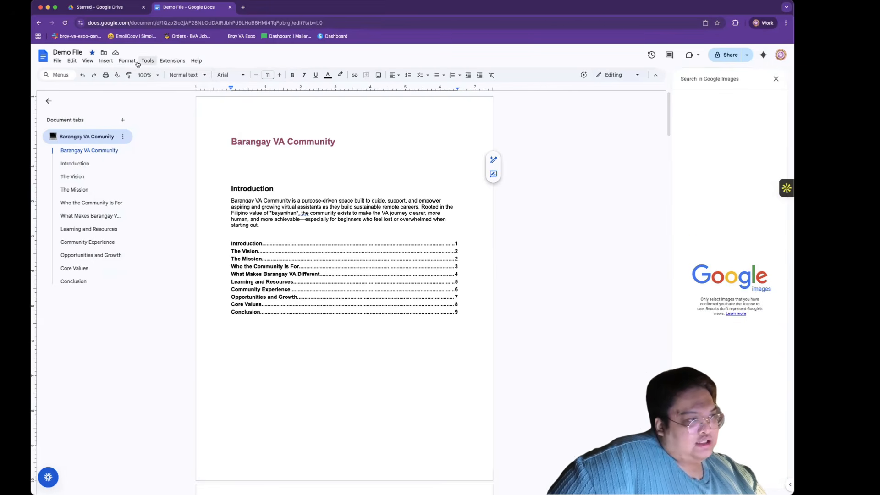
Insert the round Barangay VA logo from the computer below the title and shrink it to about a third of the text width
left_click(111, 63)
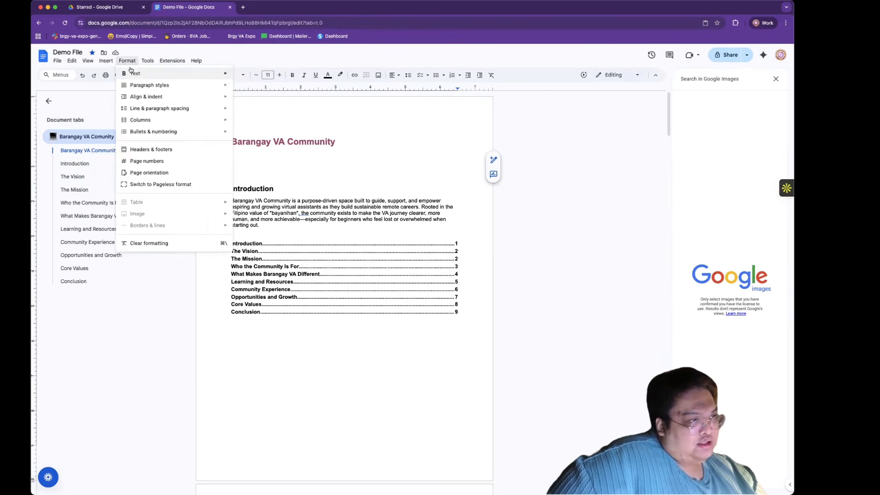
mouse_move(113, 75)
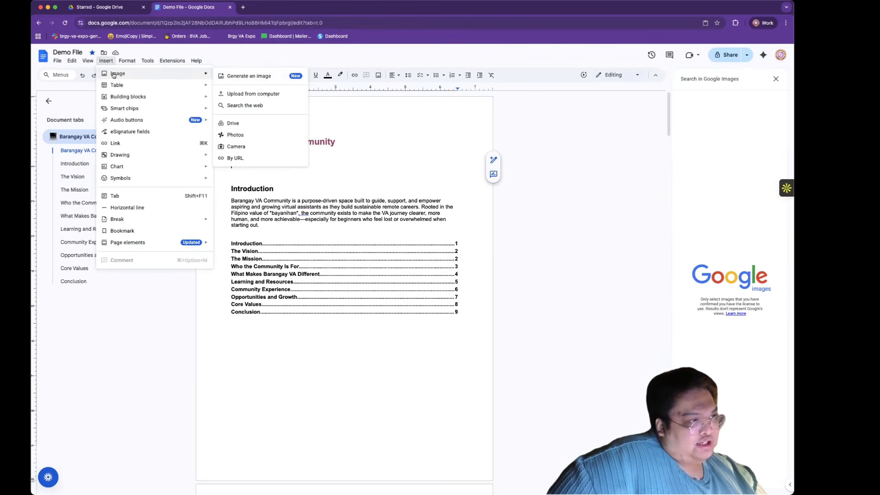
left_click(247, 94)
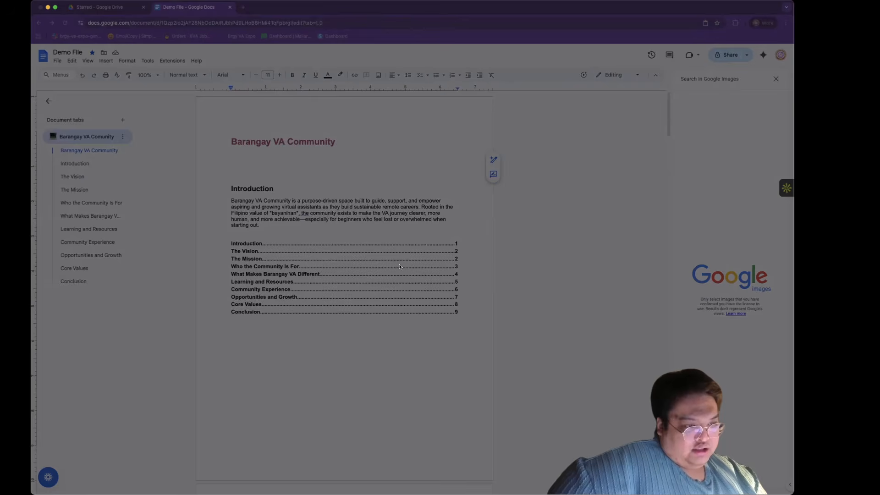
double_click(383, 260)
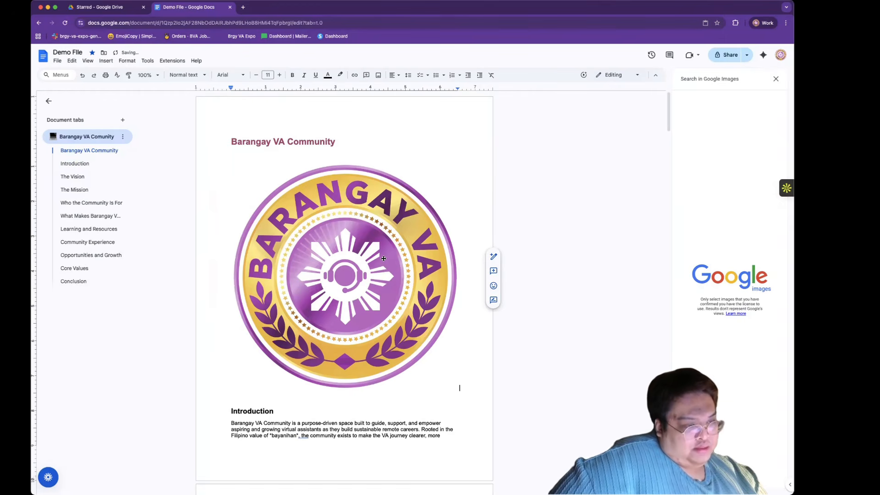
left_click(351, 210)
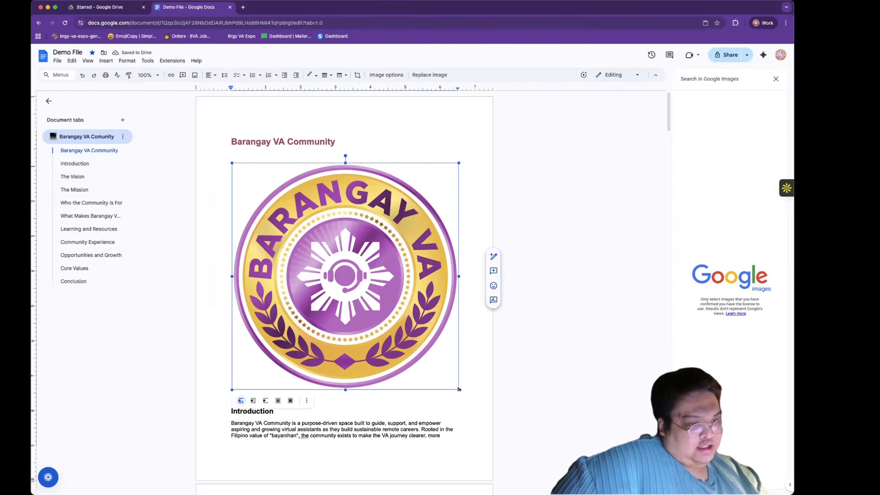
left_click_drag(458, 389, 298, 242)
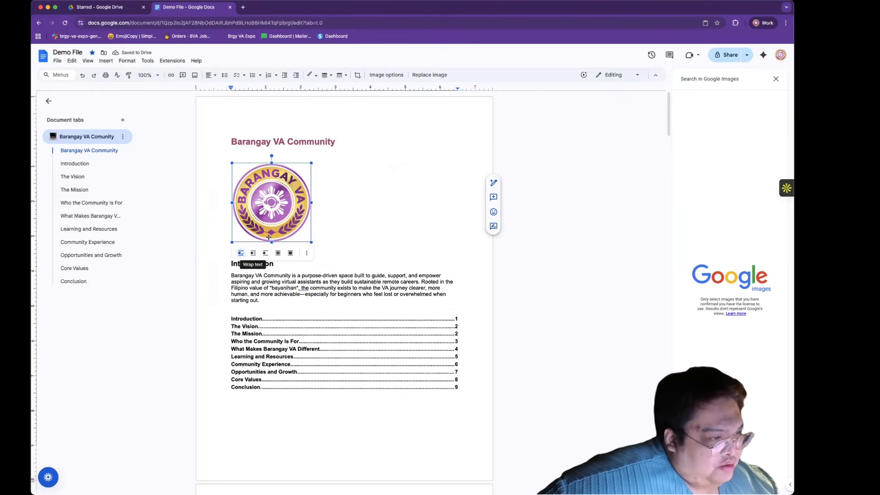
Try the wrap text, break text, behind text and in front of text layouts on the logo, finishing with break text
left_click(250, 253)
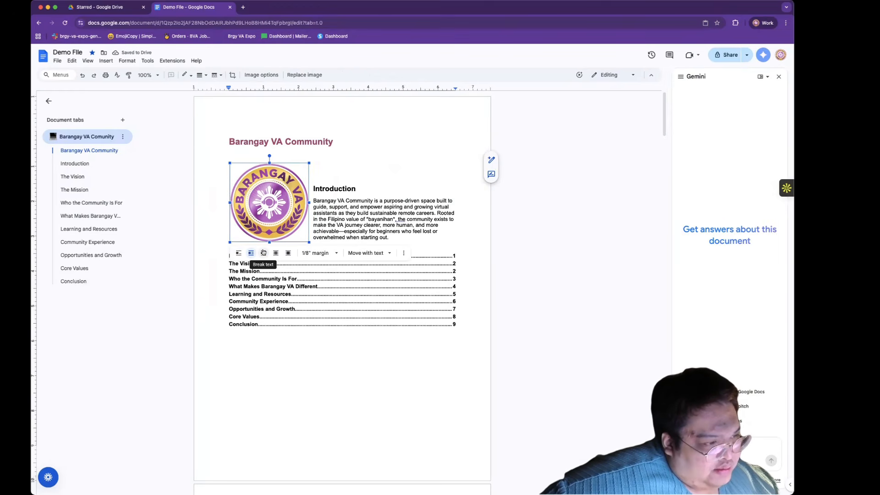
left_click(263, 253)
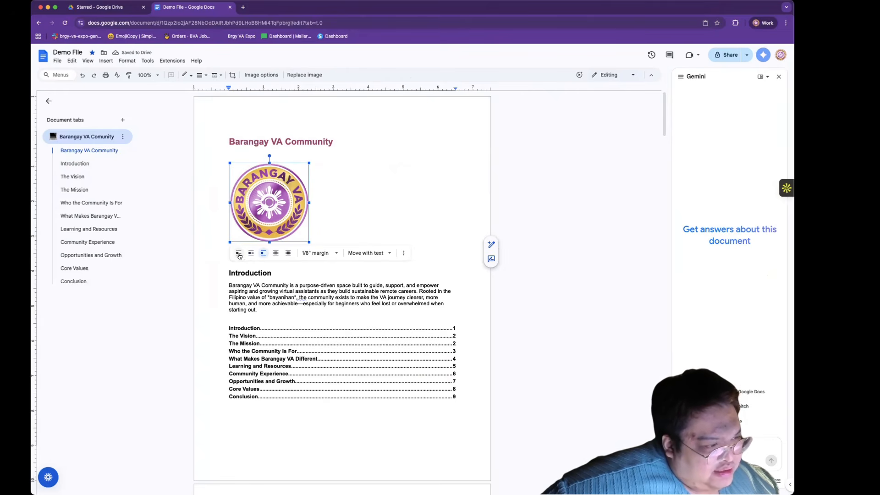
left_click(275, 253)
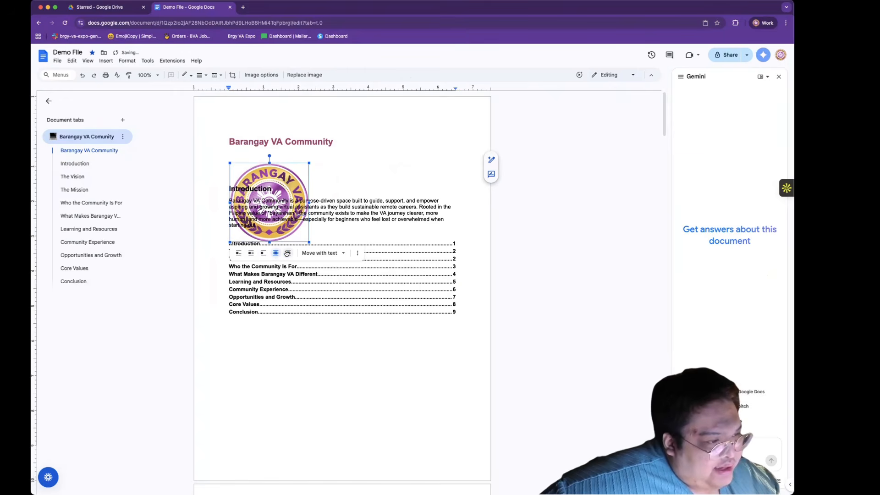
left_click(286, 253)
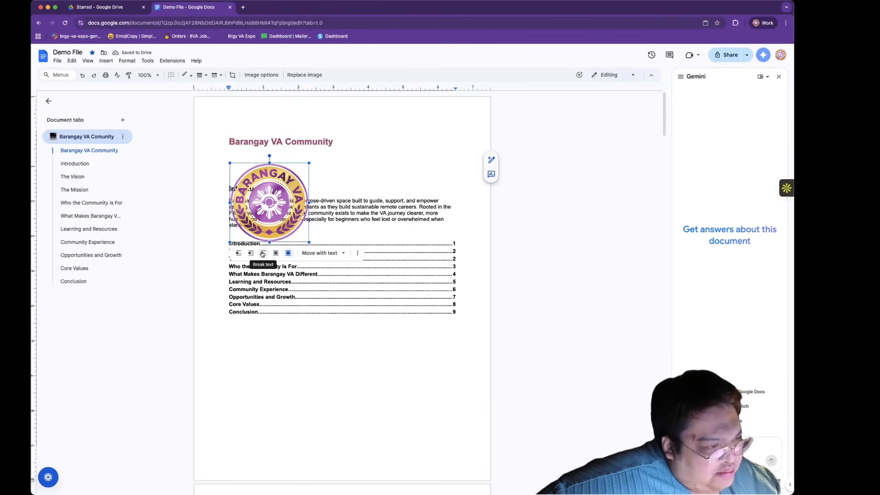
left_click(262, 253)
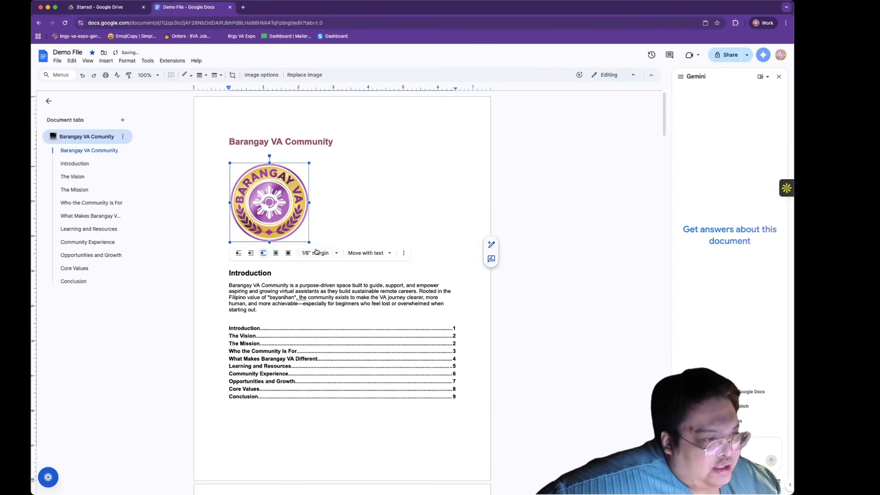
Try 1/16" and 3/4" margins around the logo, then set its margin to 0"
left_click(317, 253)
left_click(315, 278)
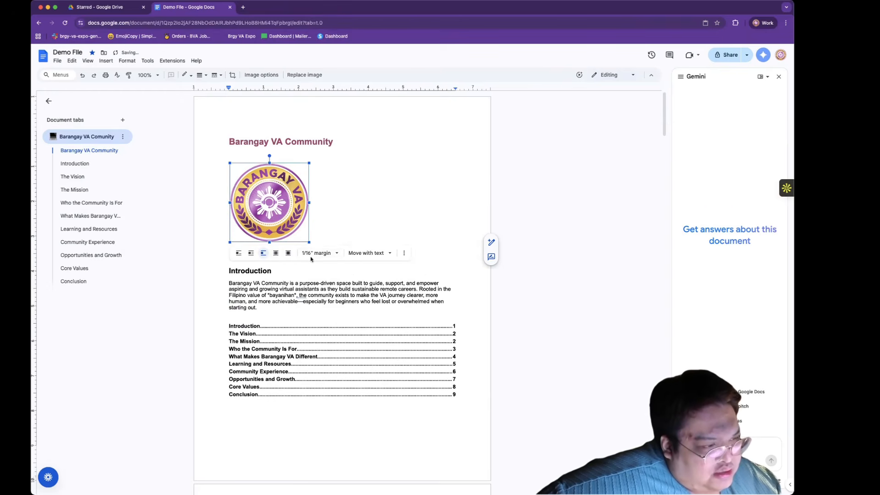
left_click(318, 253)
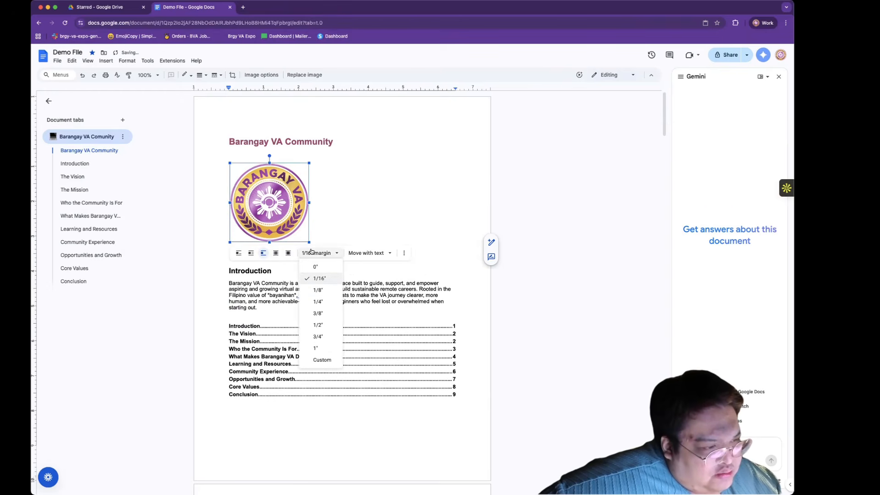
left_click(317, 336)
left_click(321, 256)
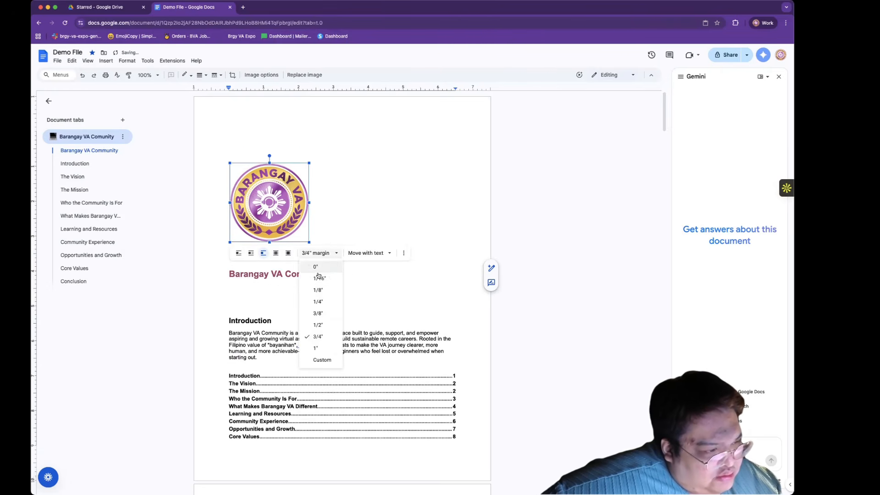
left_click(320, 270)
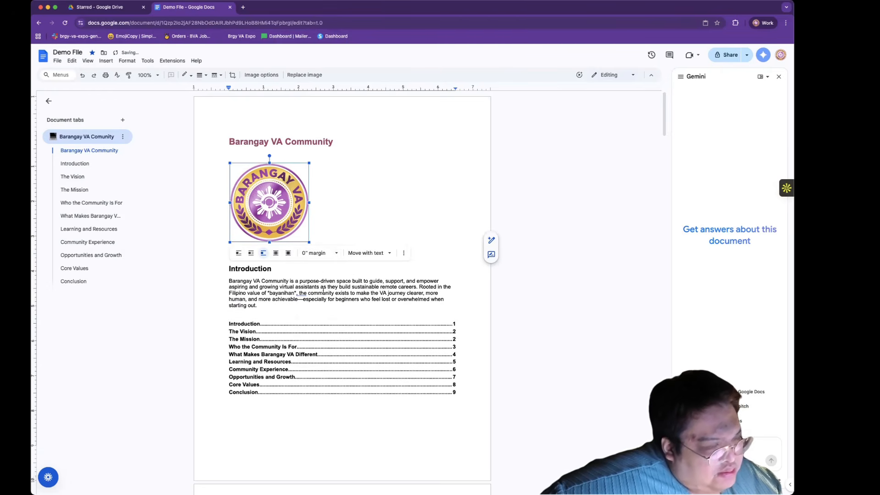
Open the logo's position options and expand its recolor settings to examine the available image options
left_click(379, 256)
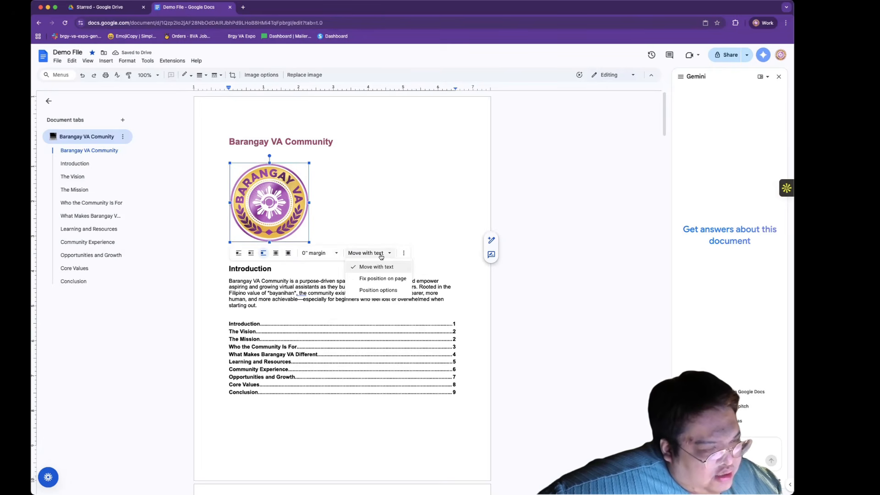
left_click(376, 291)
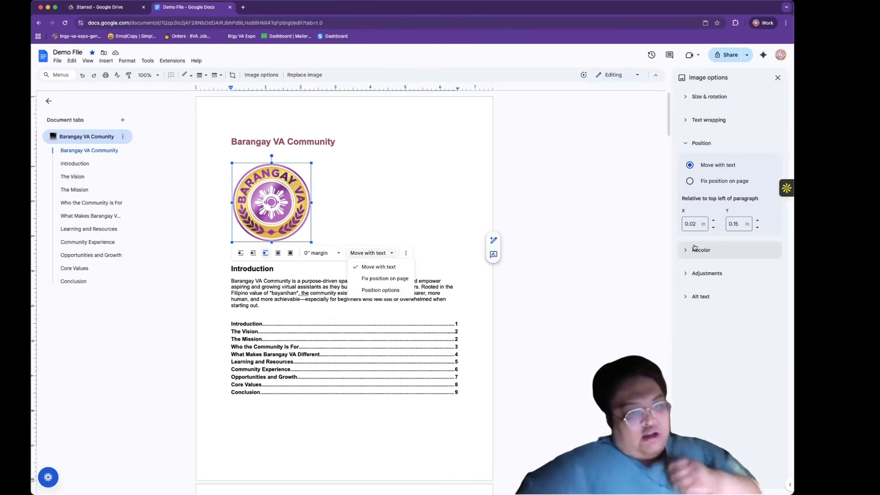
left_click(689, 271)
left_click(689, 270)
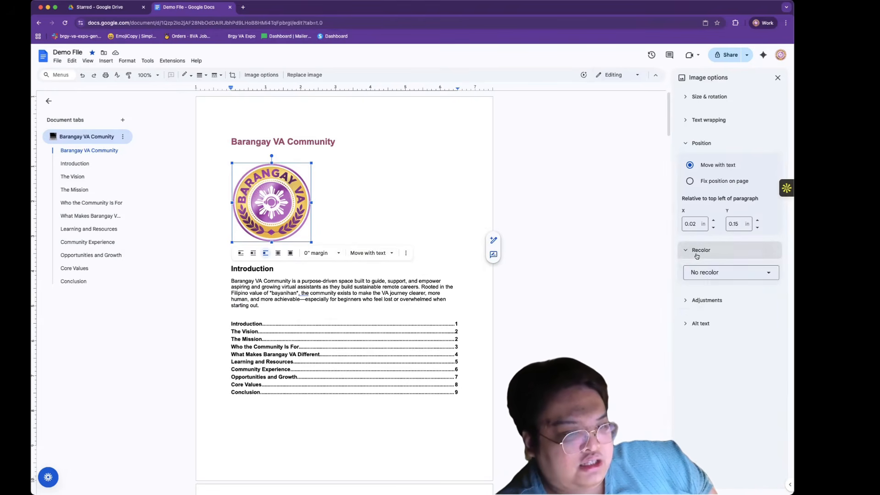
Try the behind-text layout on the logo with its opacity adjustment, and return the logo to the break-text layout
left_click(686, 274)
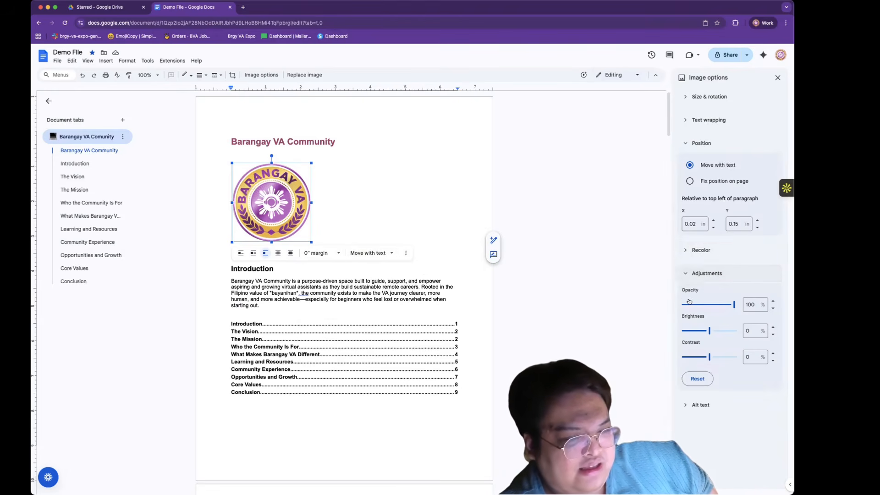
left_click(277, 252)
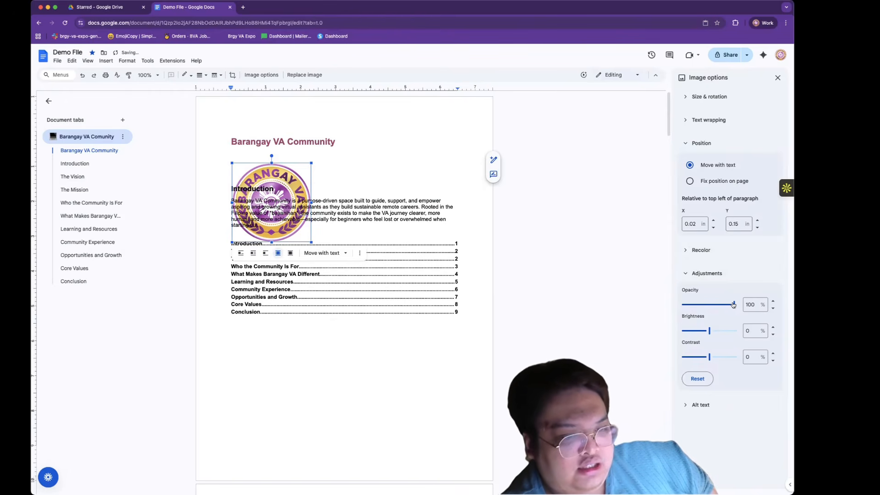
left_click_drag(733, 304, 770, 304)
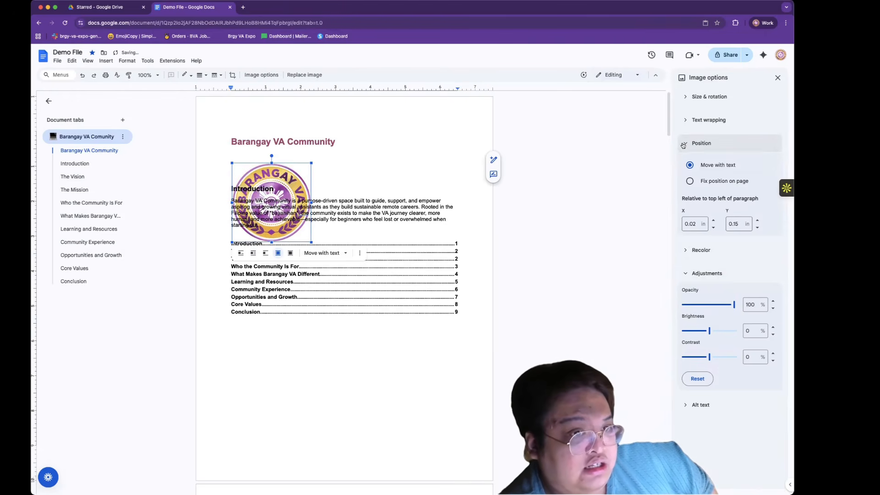
left_click(701, 143)
left_click(780, 78)
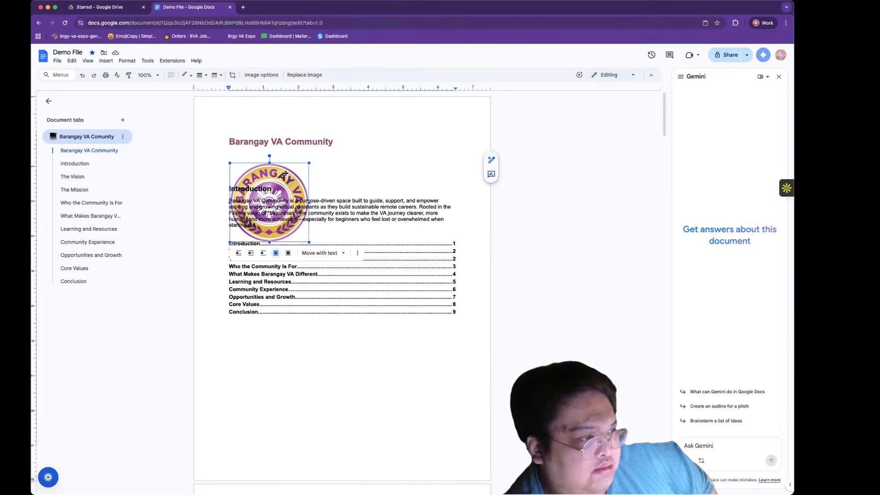
left_click(260, 253)
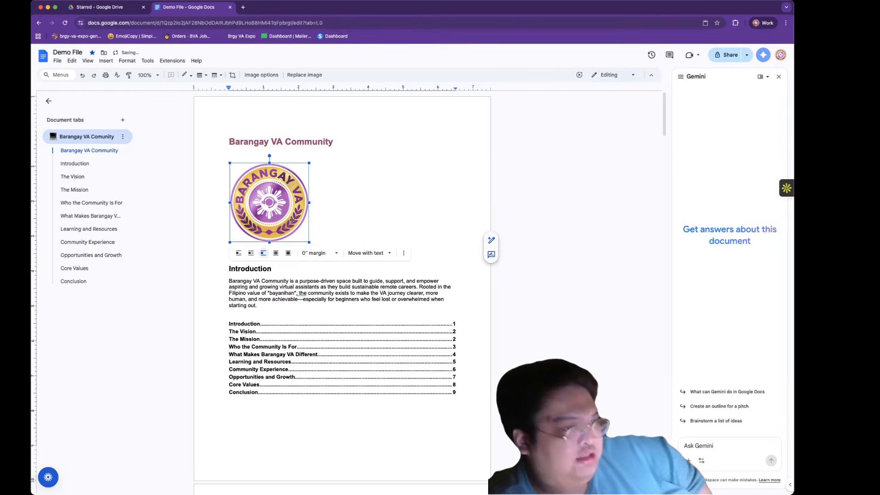
Try rotating the logo slightly counterclockwise and undo the rotation
left_click(403, 254)
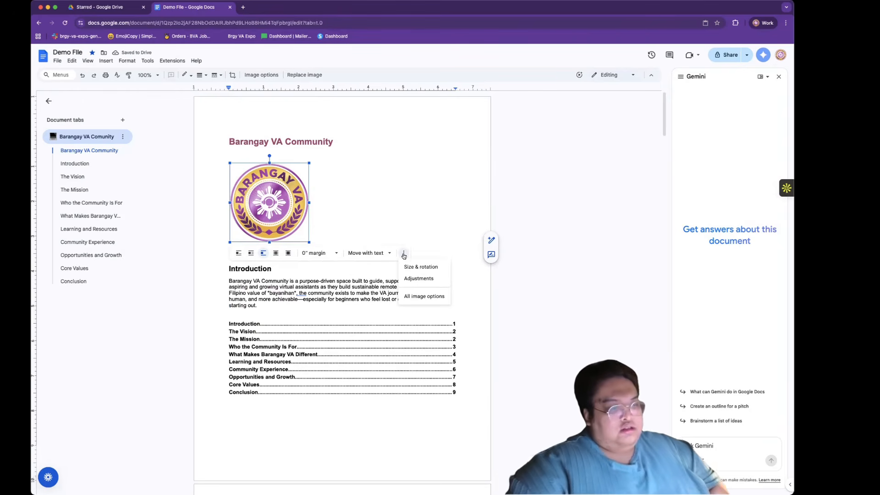
left_click(404, 253)
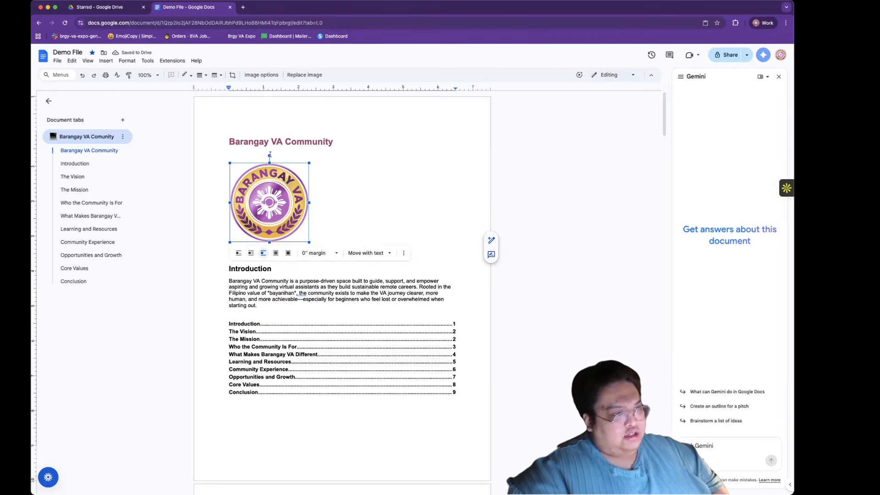
left_click_drag(269, 154, 258, 161)
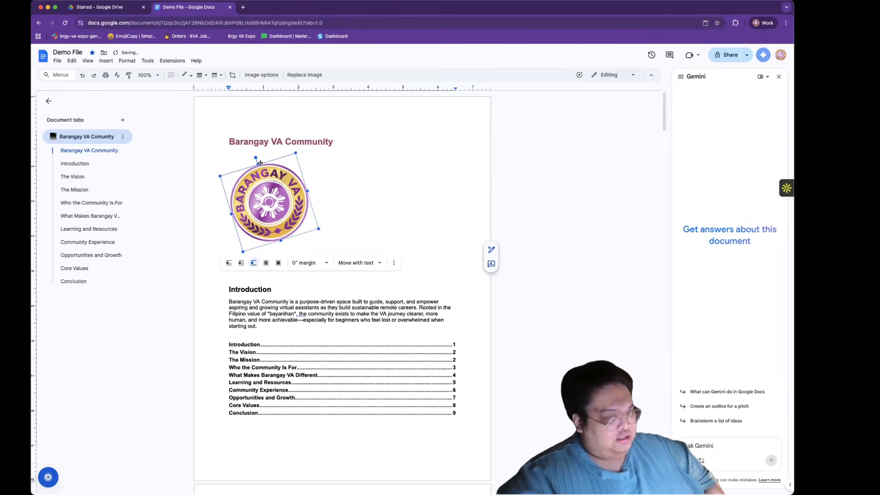
key("super+z")
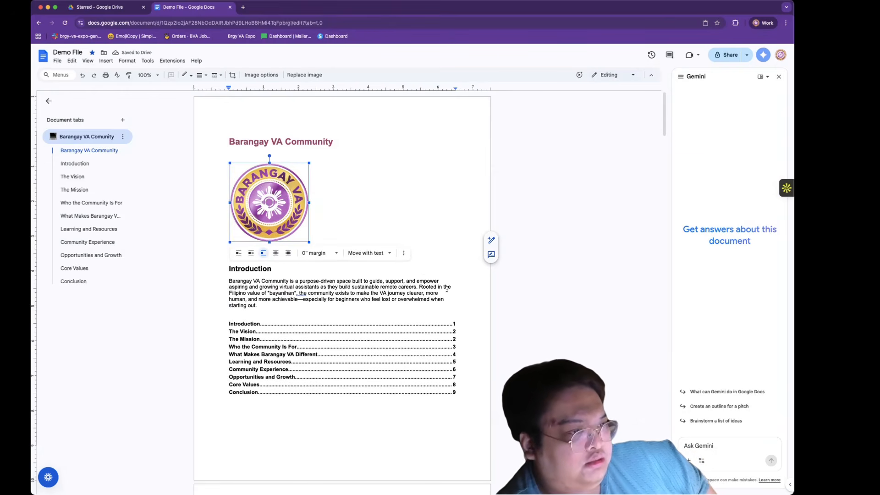
Open the logo's image adjustments and look through its size, rotation and recolor options
left_click(404, 254)
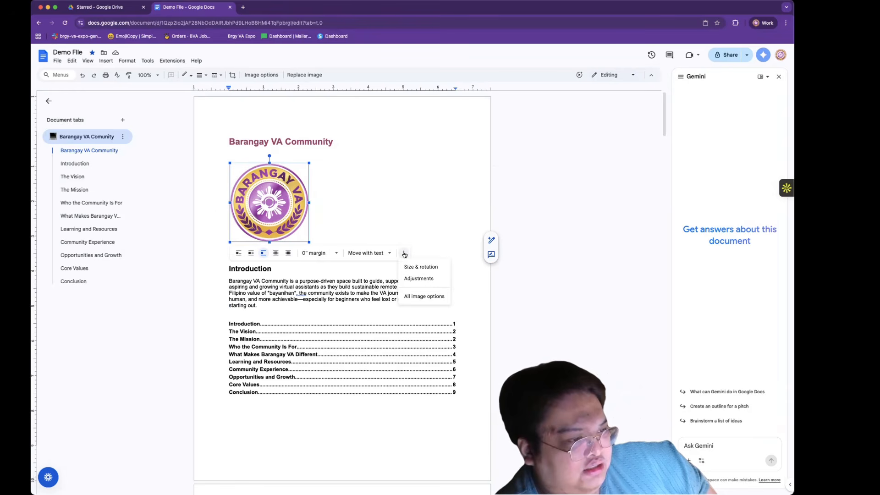
left_click(416, 278)
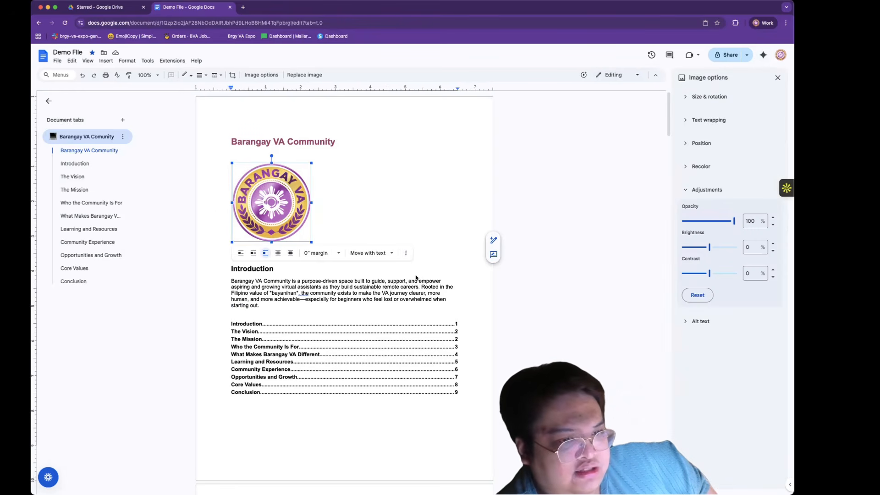
left_click(687, 97)
left_click(687, 96)
left_click(685, 166)
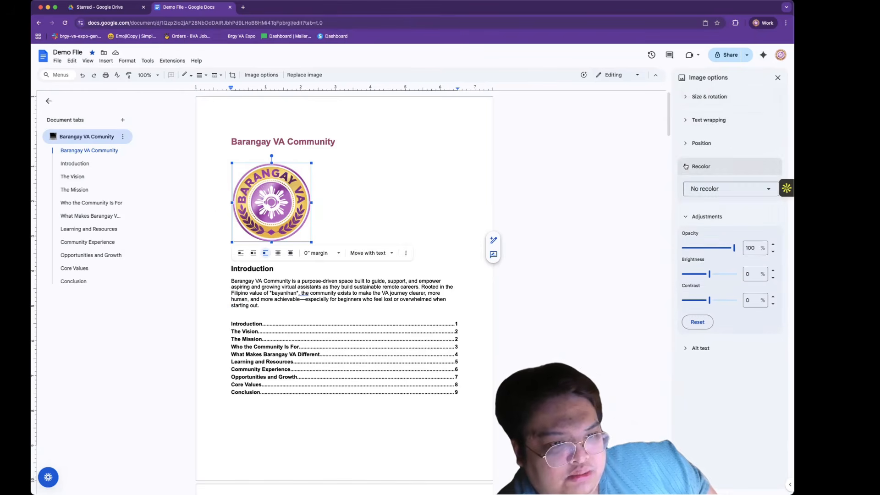
left_click(686, 167)
Fix the logo's position on the page and apply the top-center quick layout
left_click(686, 145)
left_click(690, 181)
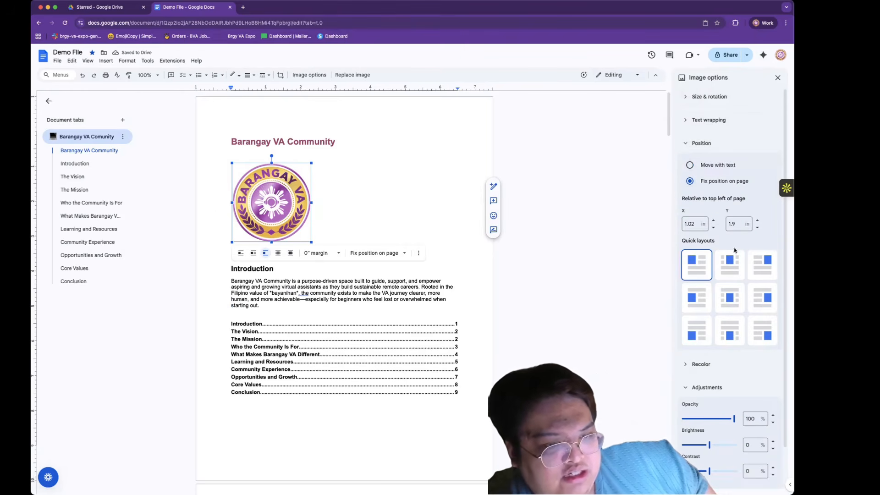
left_click(731, 288)
left_click(696, 267)
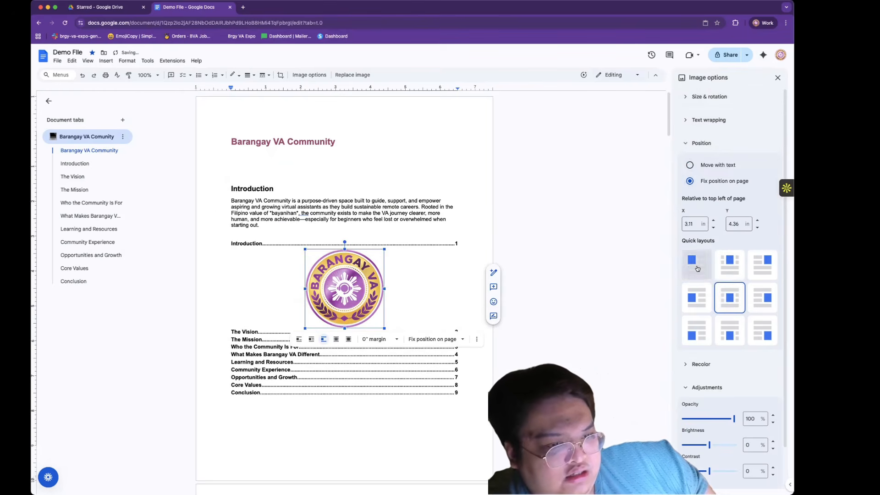
left_click(719, 270)
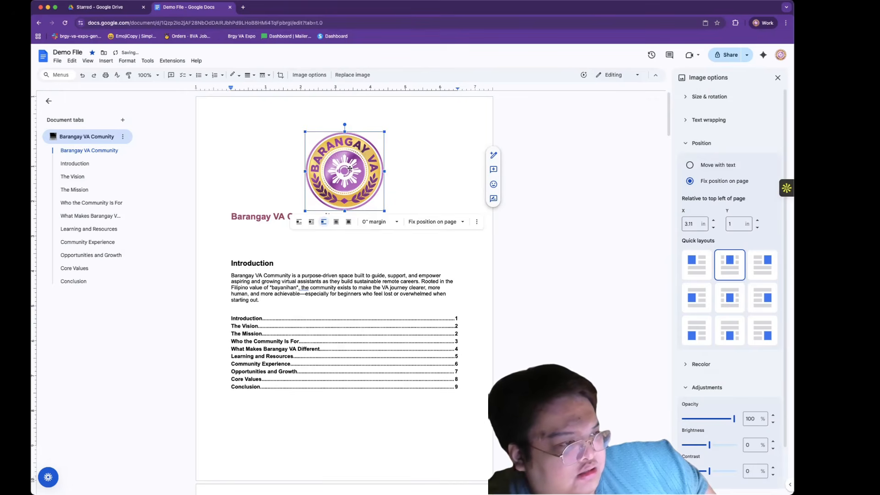
Move the logo below the page title and shrink it to about half its size, just above the Introduction heading
left_click_drag(349, 168, 355, 185)
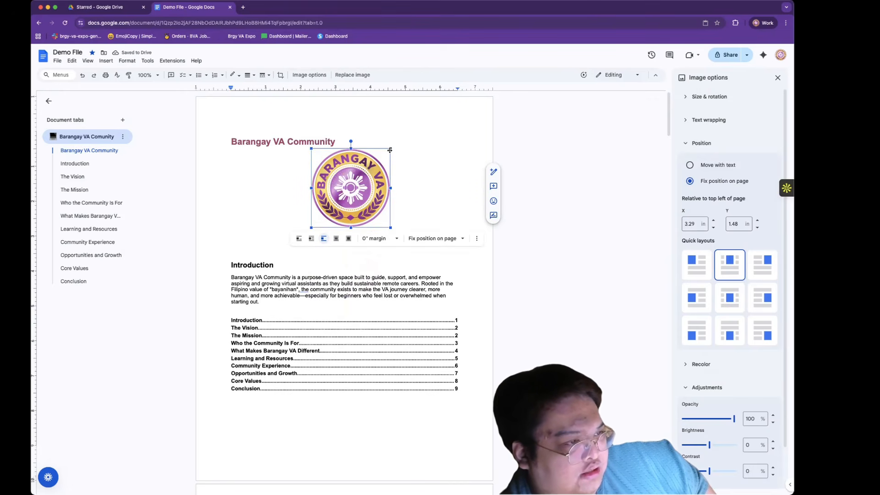
left_click_drag(390, 148, 347, 195)
left_click_drag(349, 190, 343, 213)
double_click(334, 208)
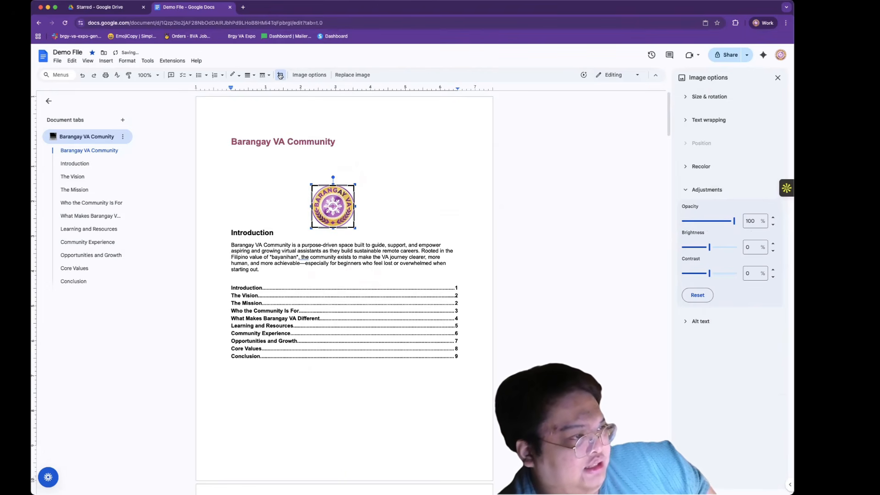
left_click(281, 74)
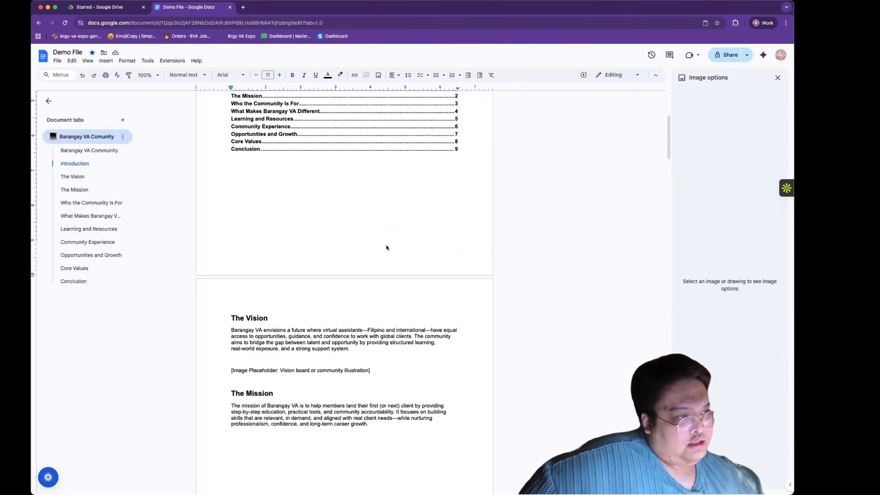
Delete the "[Image Placeholder: Vision board or community illustration]" line under The Vision
scroll(387, 247, "up", 5)
scroll(395, 259, "down", 5)
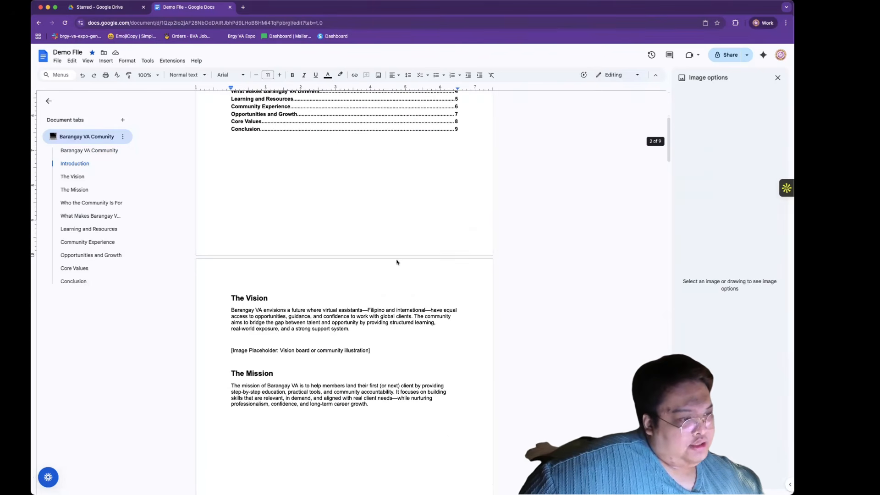
scroll(397, 262, "down", 1)
left_click_drag(367, 326, 232, 327)
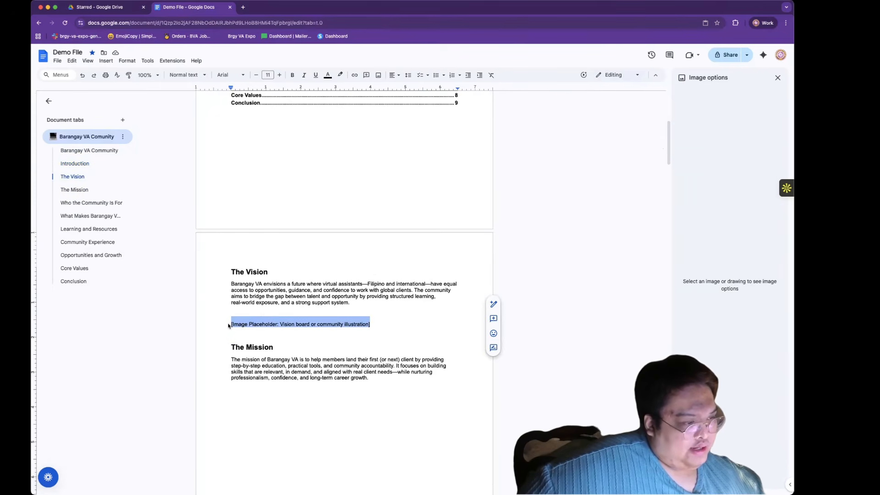
key("BackSpace")
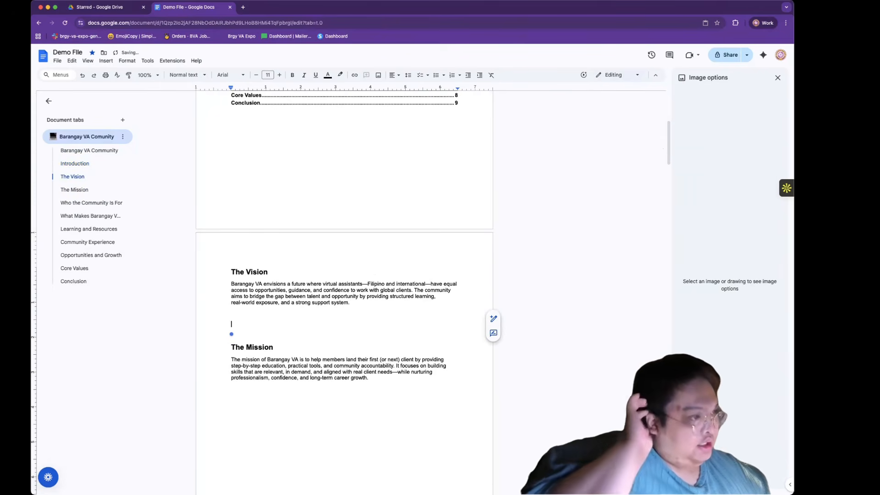
Search the web for "vision board" images to insert under The Vision
left_click(376, 75)
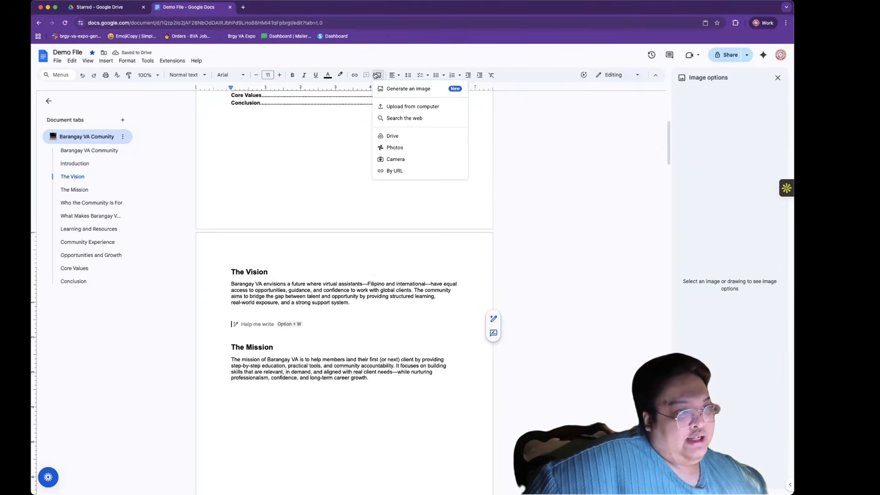
left_click(387, 117)
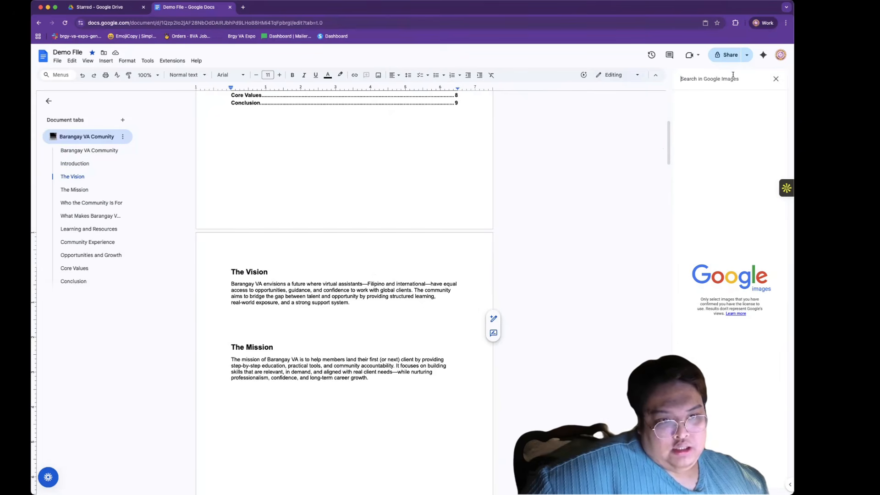
type("vision b")
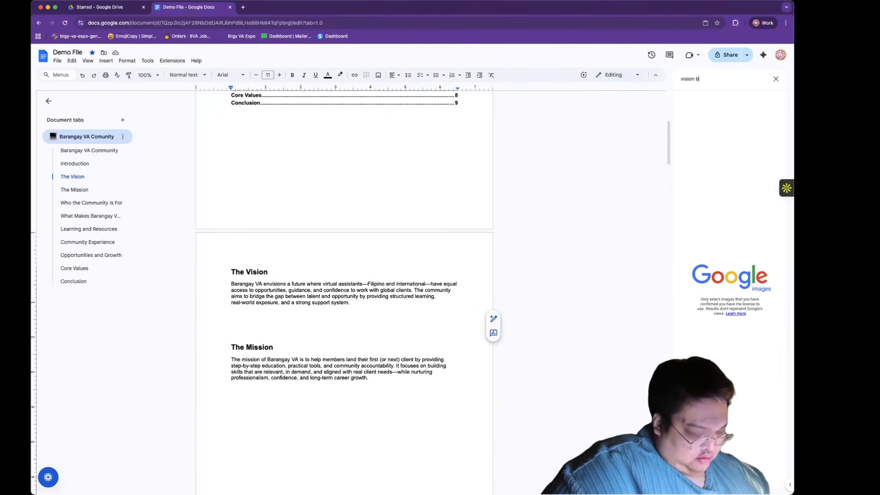
type("oard")
key("Return")
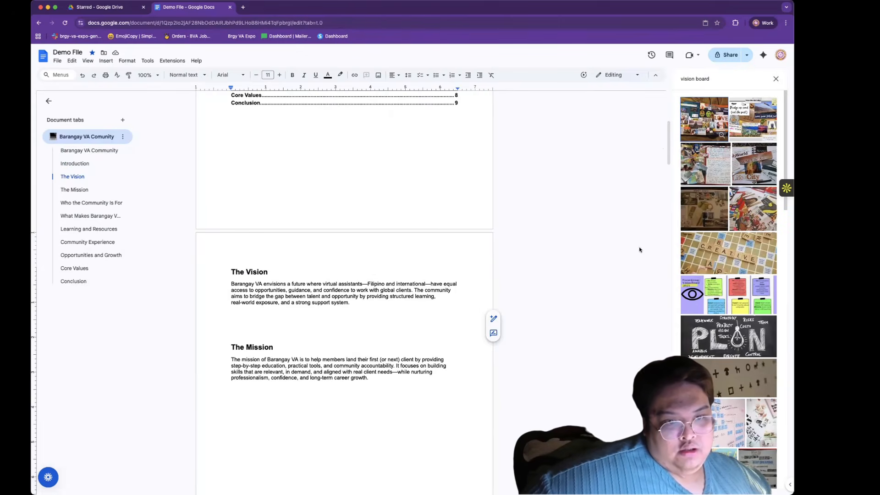
Insert the framed "Dredge up sand (not the past)" vision board image from the search results under The Vision
scroll(682, 249, "down", 8)
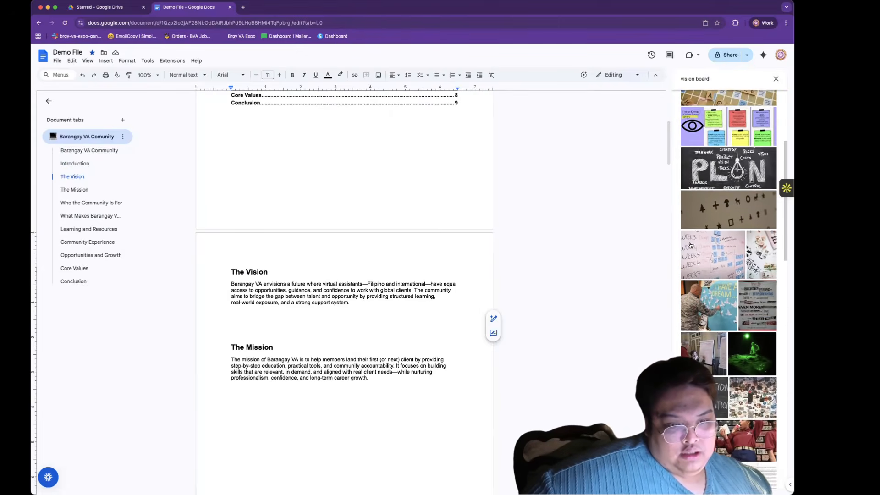
scroll(688, 233, "up", 6)
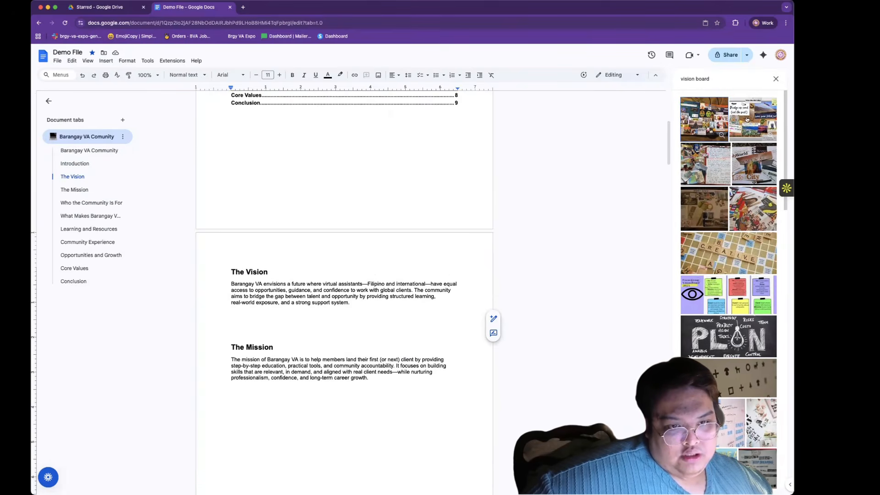
left_click(747, 120)
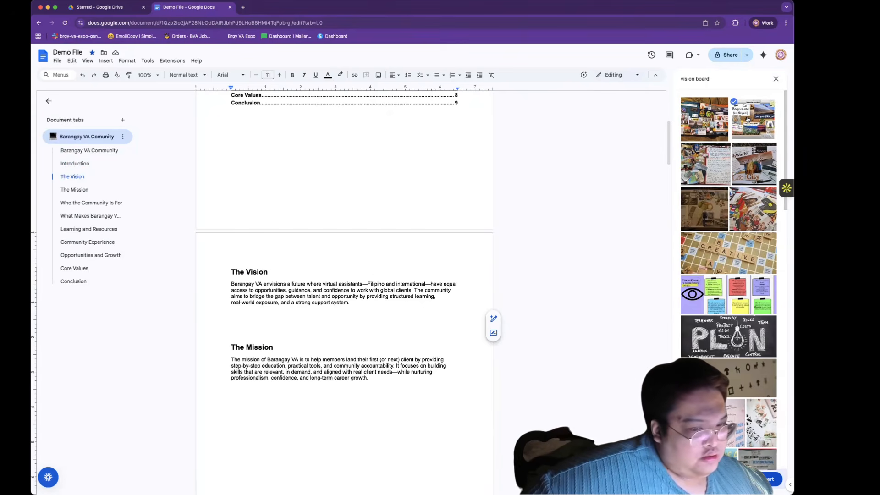
left_click(762, 480)
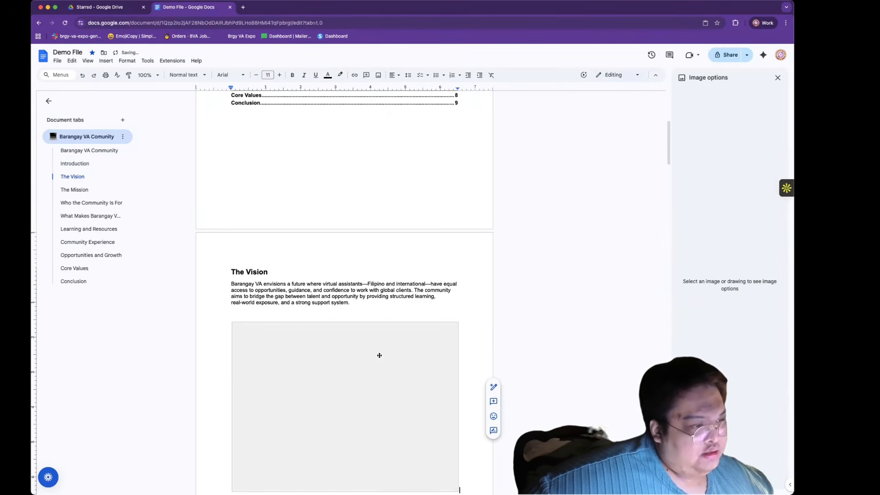
Set the vision board image to break text, shrink it to about 80% of its width and center it under The Vision paragraph
scroll(379, 355, "down", 3)
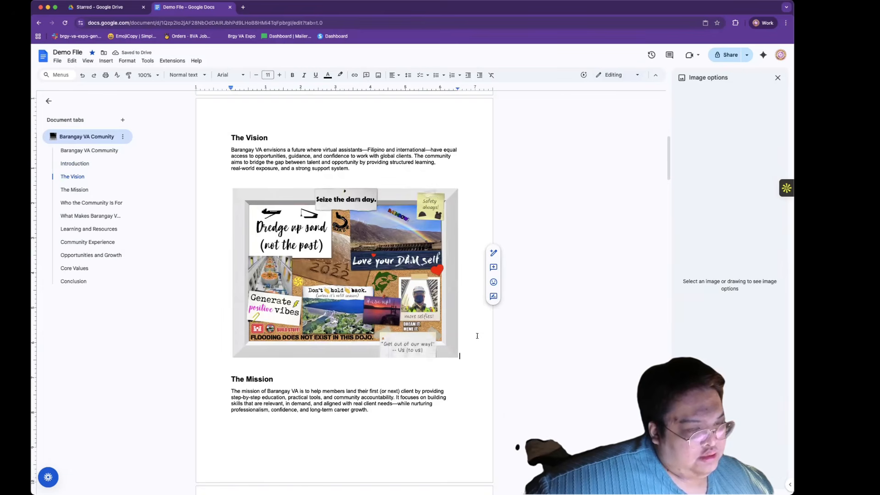
left_click(441, 352)
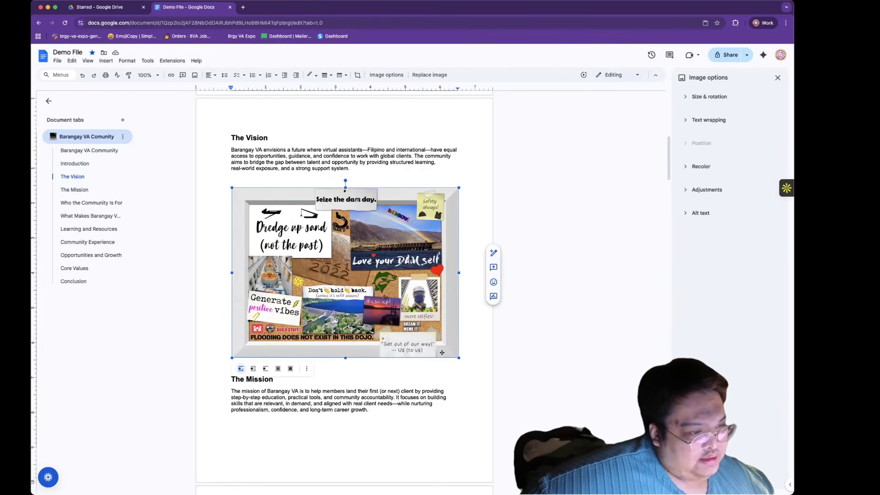
left_click(265, 369)
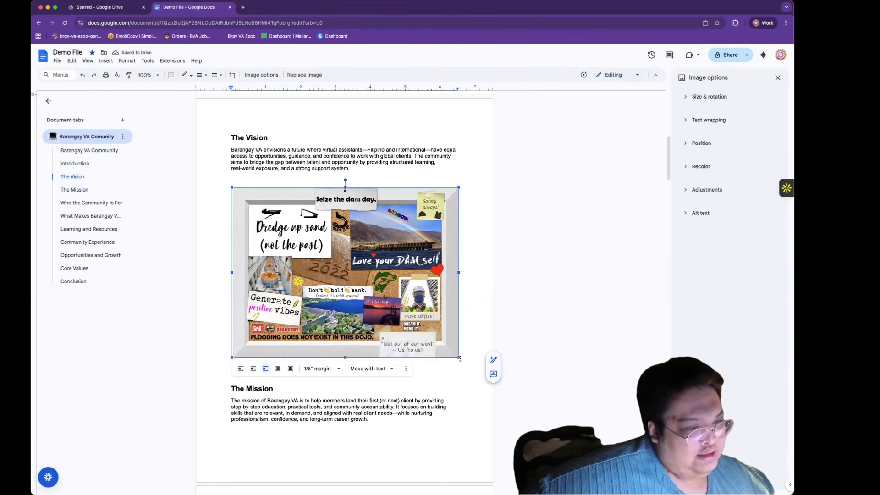
left_click_drag(459, 358, 413, 308)
left_click_drag(383, 283, 362, 268)
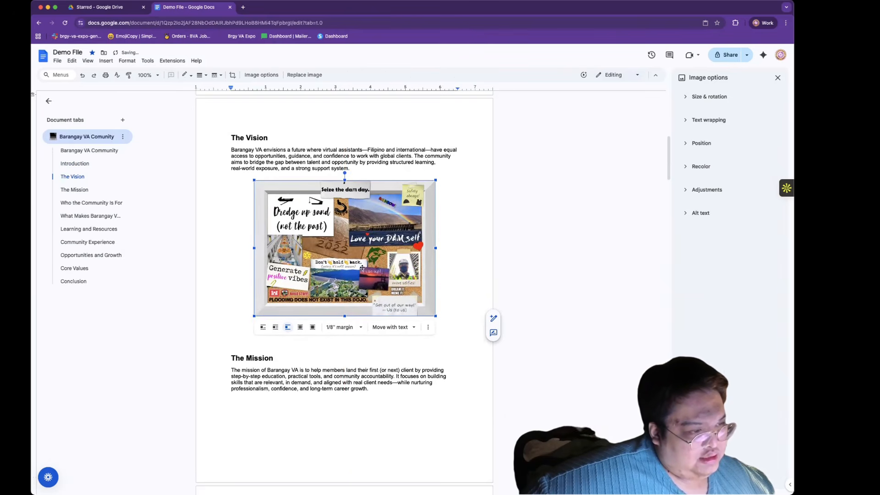
Try to delete the blank line between the vision board image and The Mission heading, and undo the deletion
left_click(267, 346)
key("BackSpace")
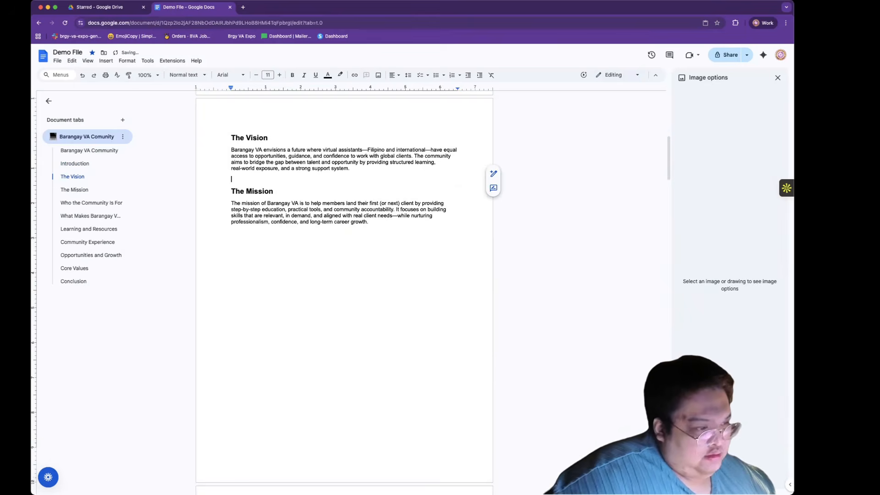
key("super+z")
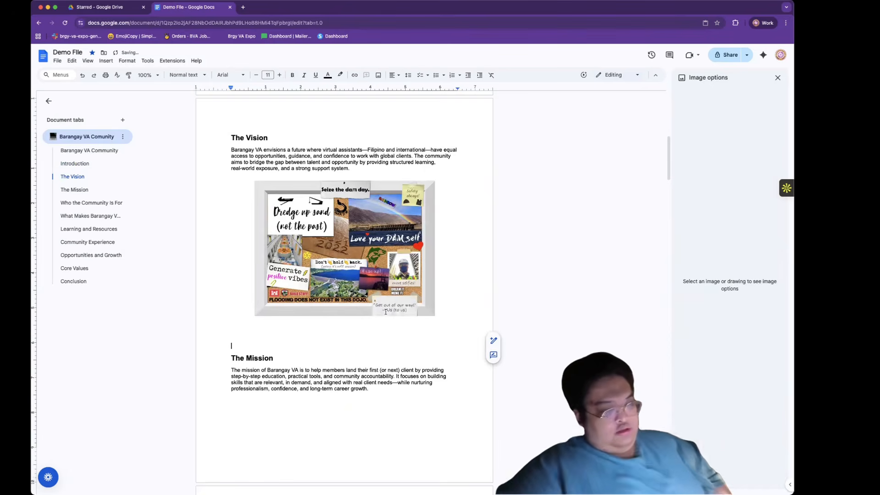
Remove one blank line between the vision board image and The Mission heading while keeping the image in place
key("BackSpace")
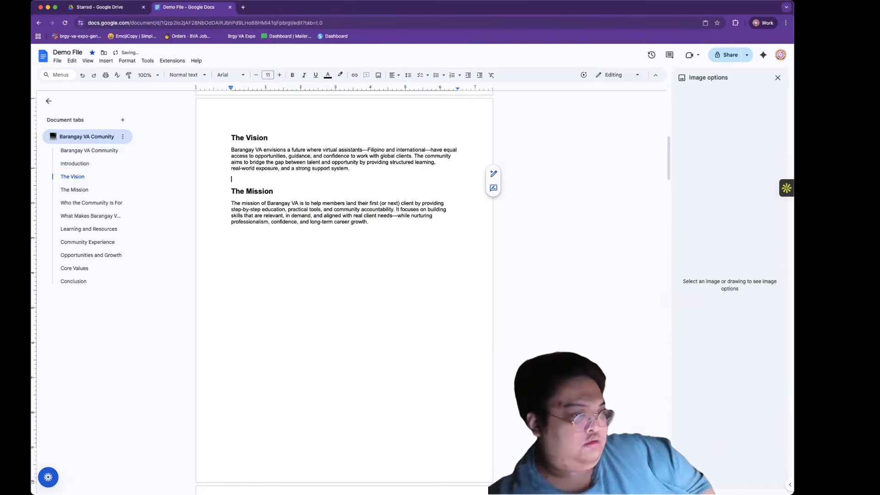
key("super+z")
key("BackSpace")
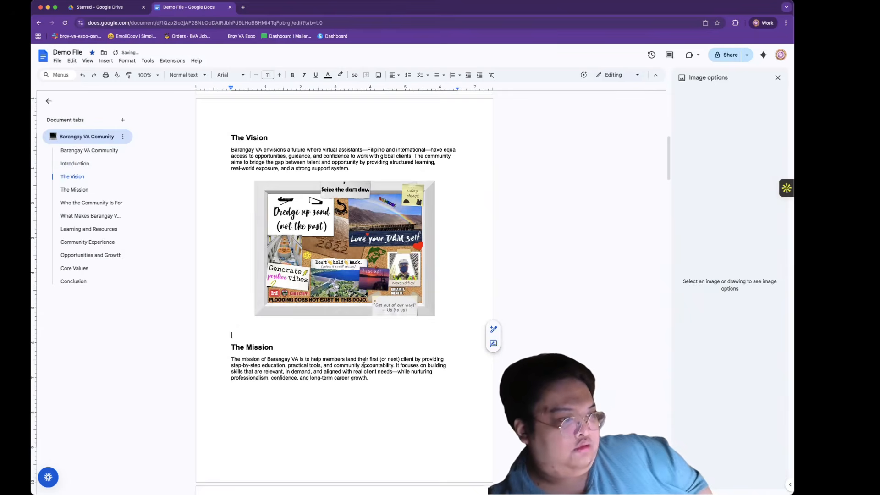
Review the placement of the vision board image between The Vision and The Mission and the spacing on the surrounding pages
double_click(381, 412)
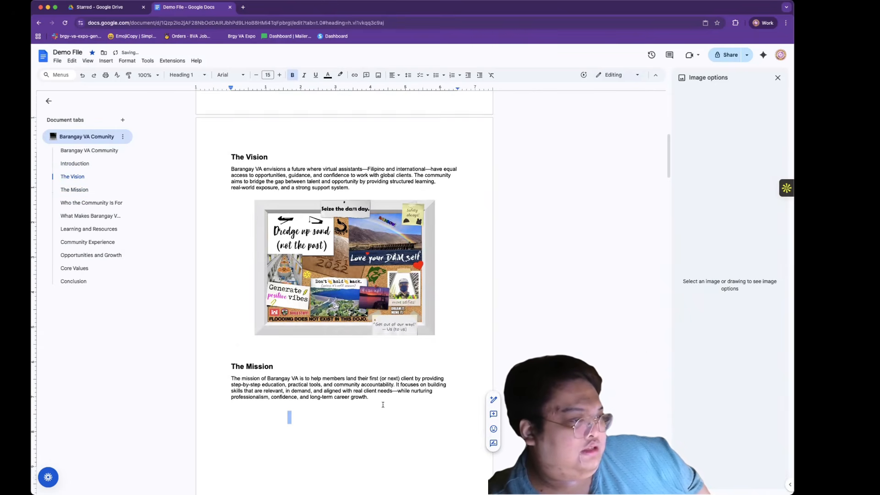
scroll(381, 406, "down", 2)
scroll(382, 403, "down", 1)
scroll(382, 403, "up", 3)
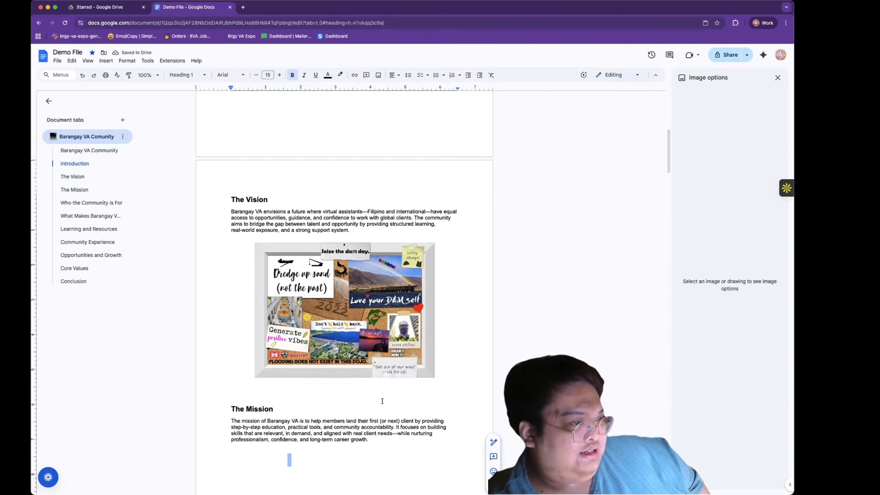
scroll(383, 398, "down", 1)
scroll(383, 400, "down", 5)
scroll(383, 401, "up", 4)
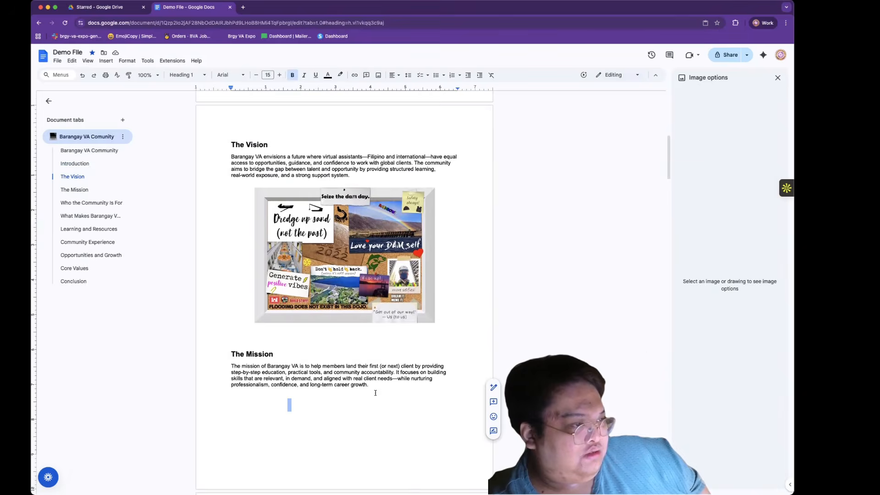
scroll(376, 389, "up", 15)
scroll(372, 318, "down", 6)
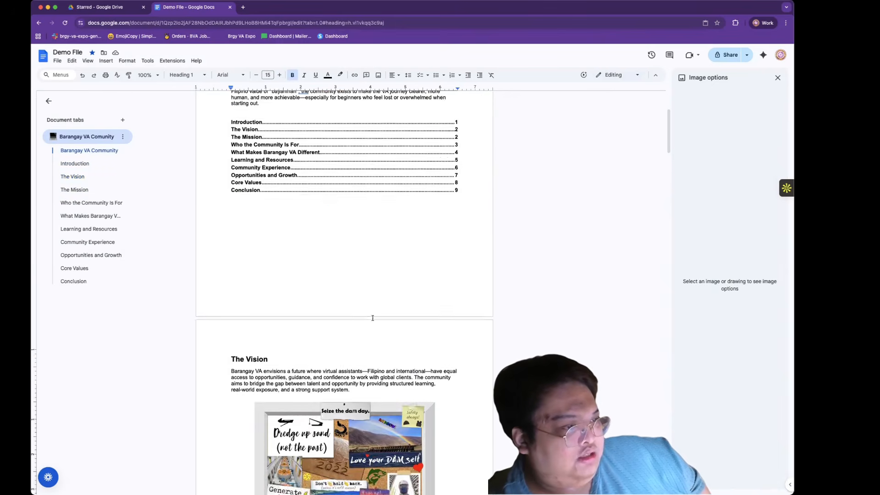
scroll(373, 317, "down", 5)
left_click(369, 306)
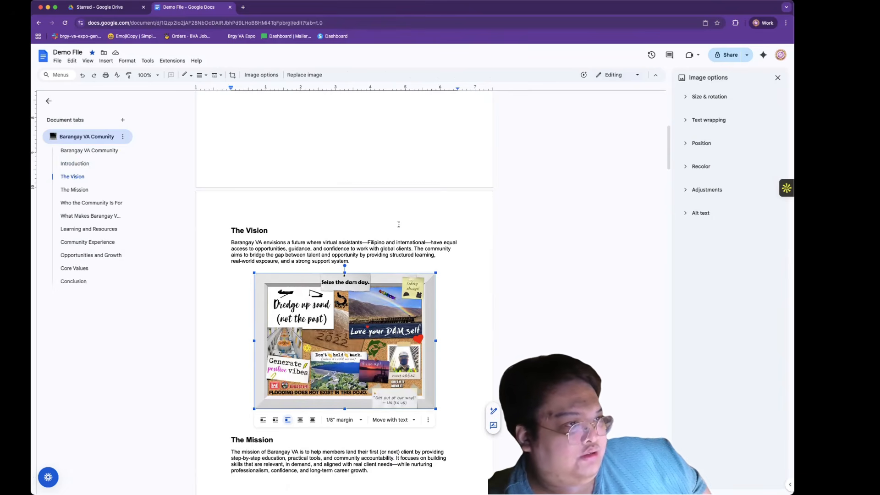
left_click(340, 115)
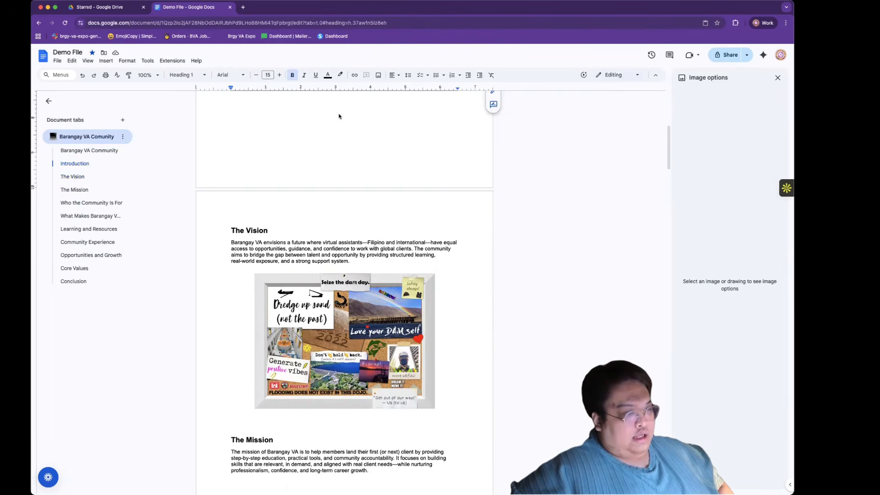
Delete the "[Table Placeholder 1: Member Profiles and Backgrounds]" text under Who the Community Is For
scroll(340, 115, "down", 4)
scroll(340, 116, "down", 6)
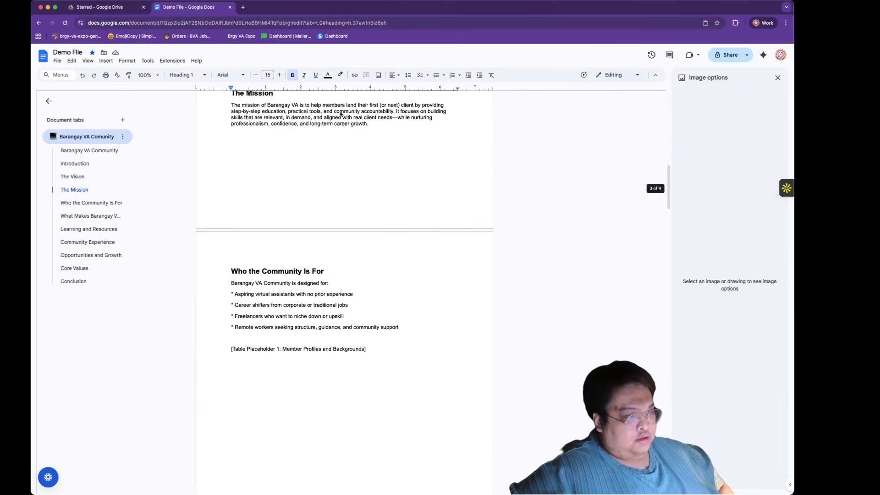
left_click_drag(366, 229, 228, 230)
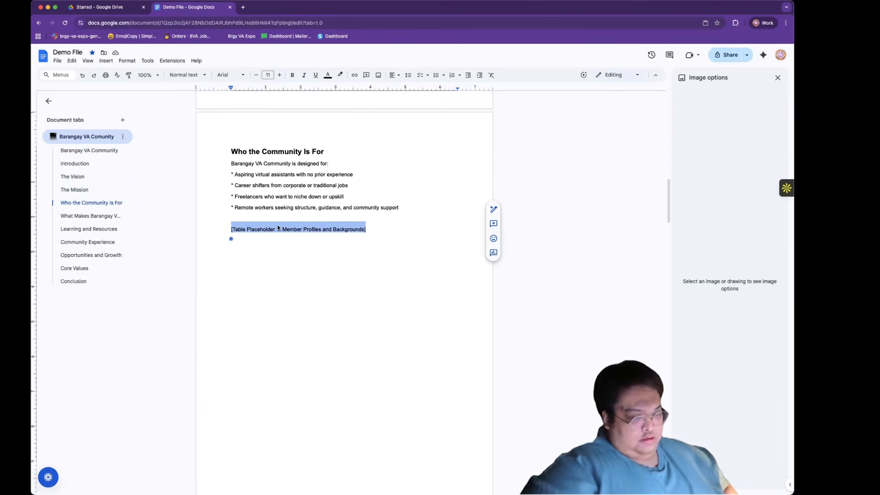
key("BackSpace")
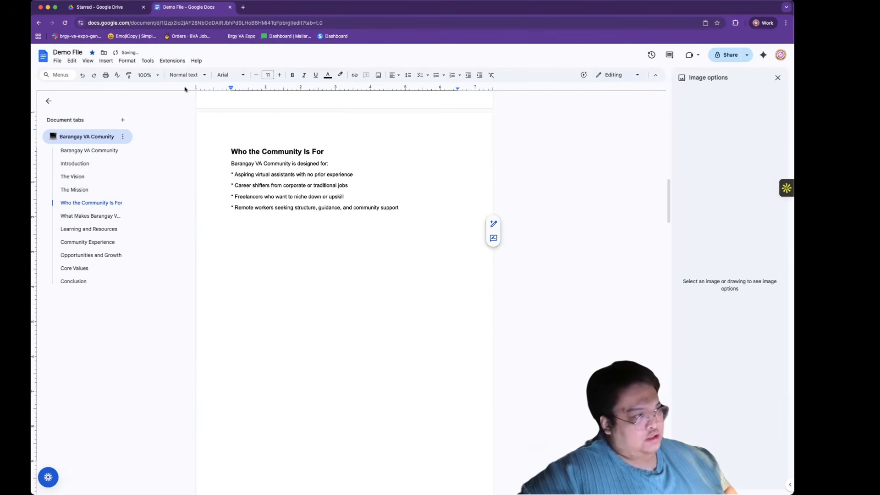
Insert a 4 x 4 table below the list under Who the Community Is For
left_click(106, 61)
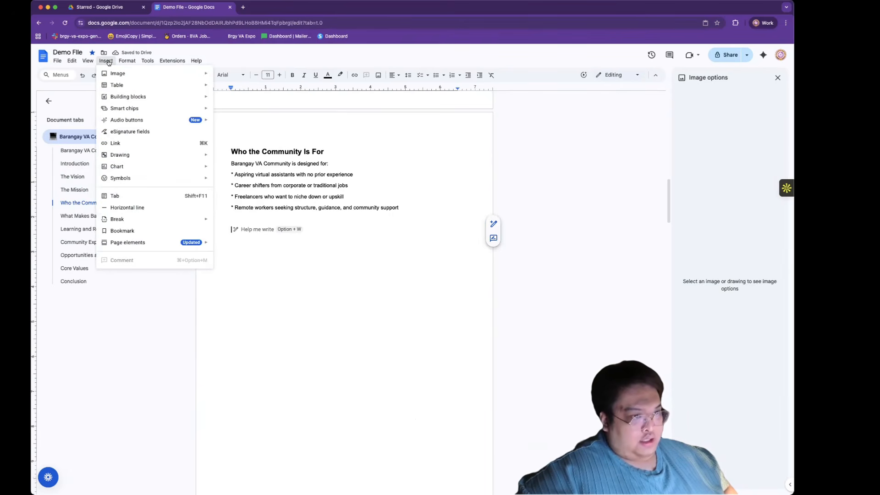
mouse_move(133, 85)
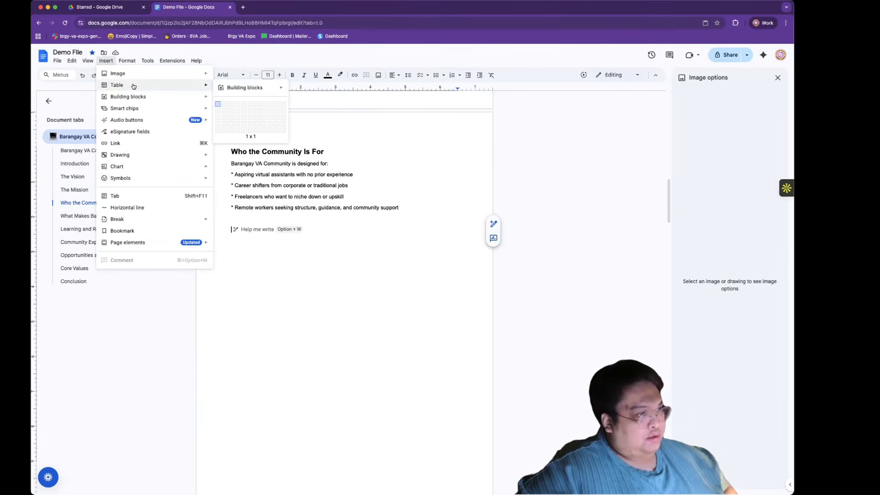
left_click(235, 124)
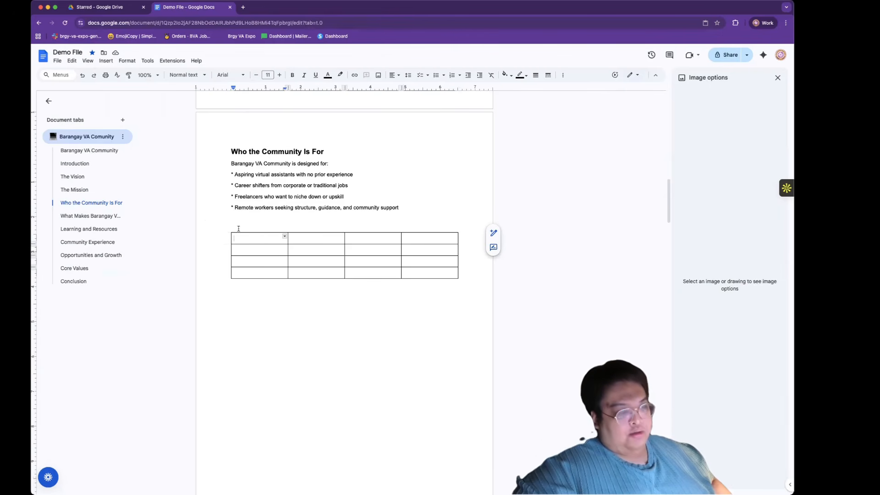
Open the table options and expand the Quick layouts, Table, Column, Row, Cell and Color settings to review them
left_click(565, 76)
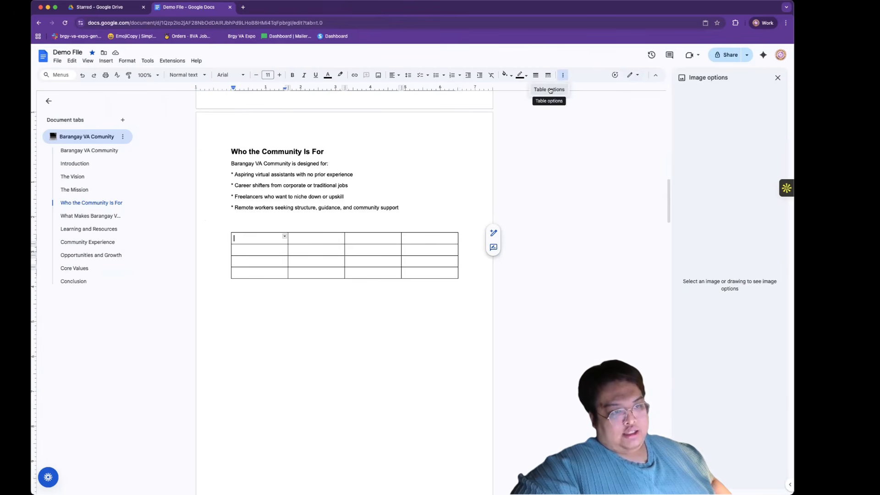
left_click(549, 90)
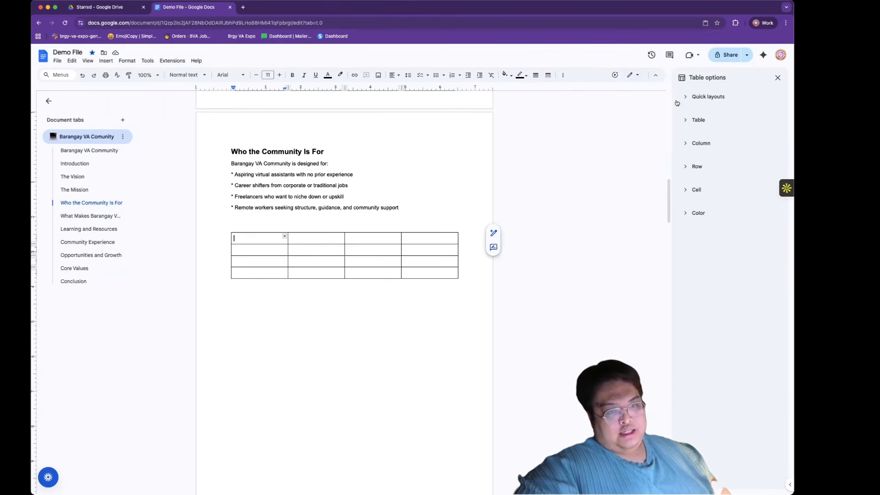
left_click(705, 97)
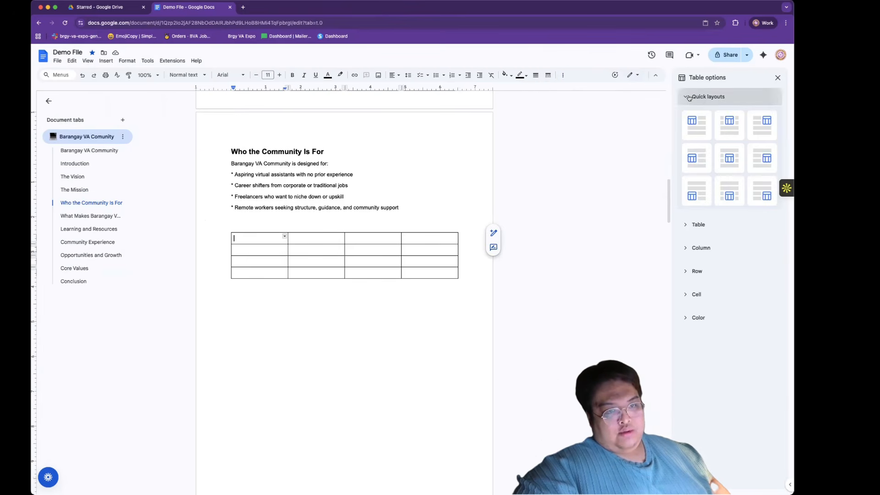
left_click(682, 225)
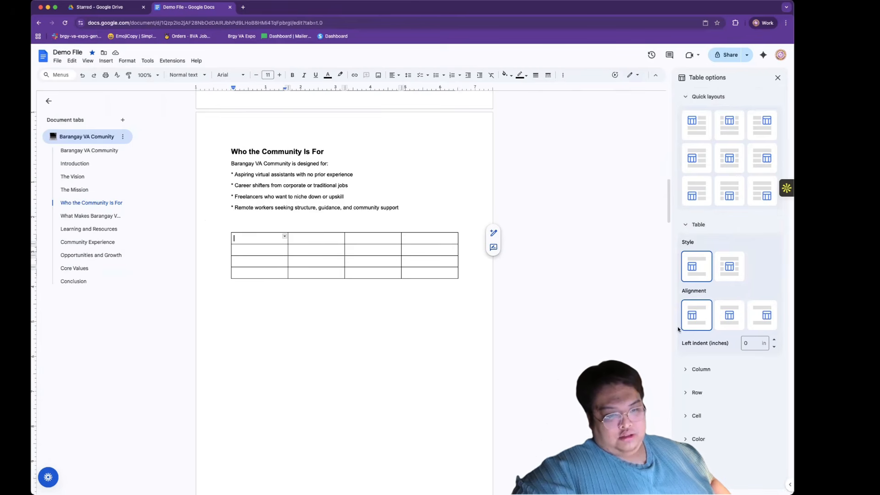
left_click(687, 369)
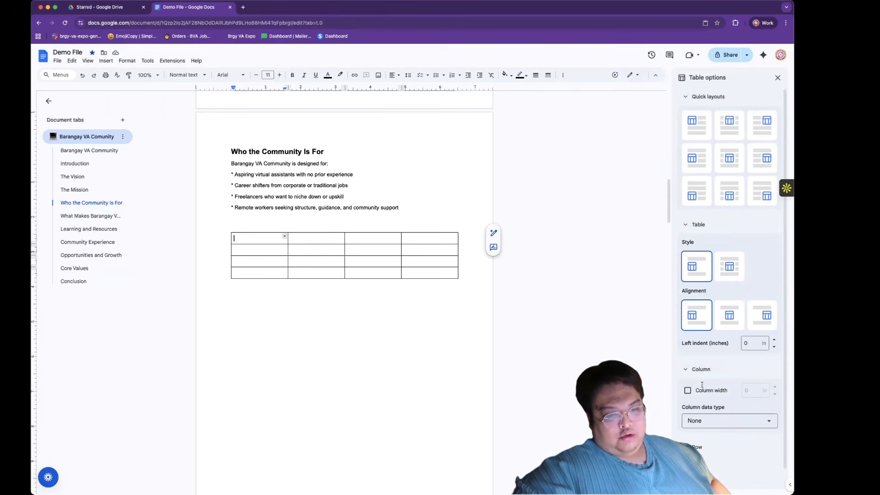
left_click(689, 448)
left_click(689, 449)
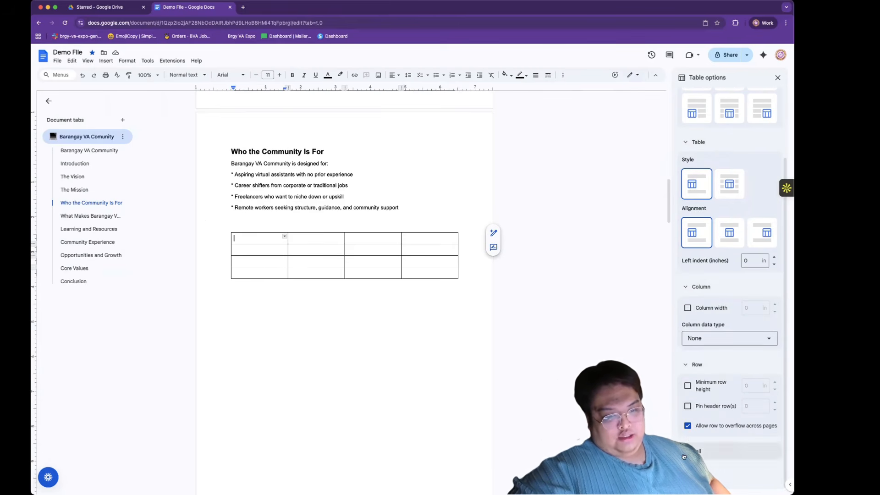
left_click(686, 475)
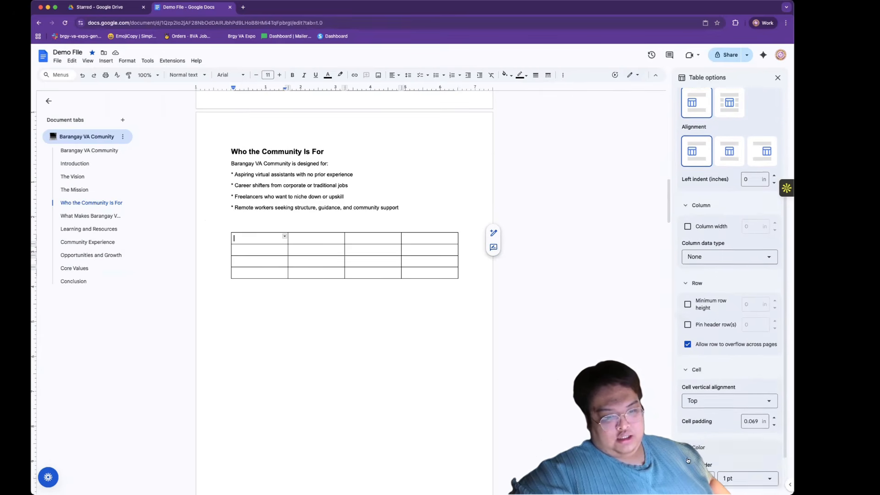
scroll(689, 424, "up", 5)
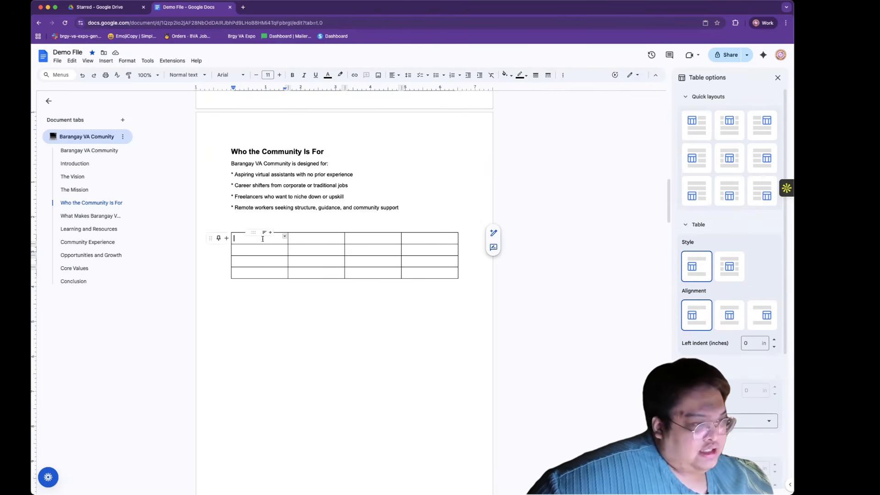
Shade all four cells of the table's first row light magenta
left_click_drag(265, 240, 418, 244)
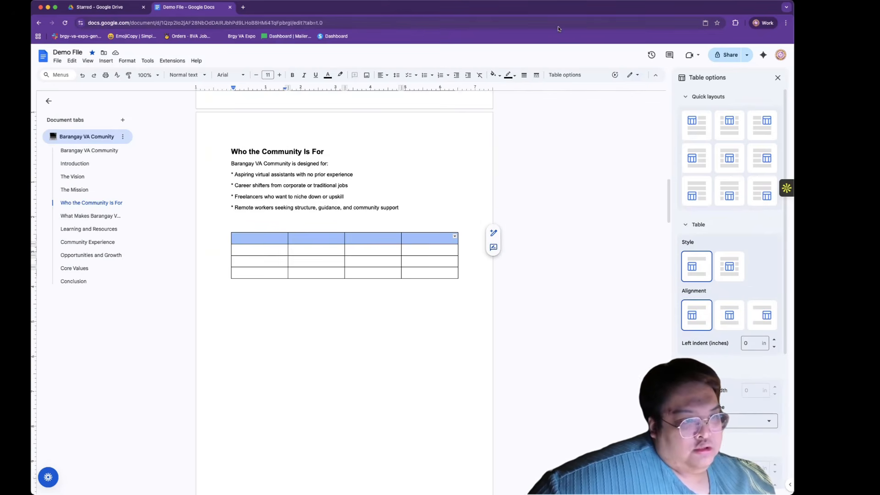
left_click(498, 75)
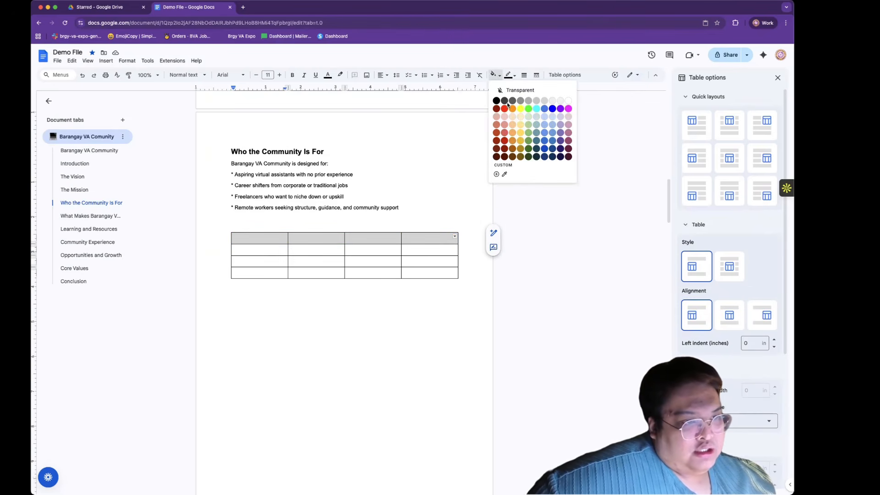
left_click(568, 128)
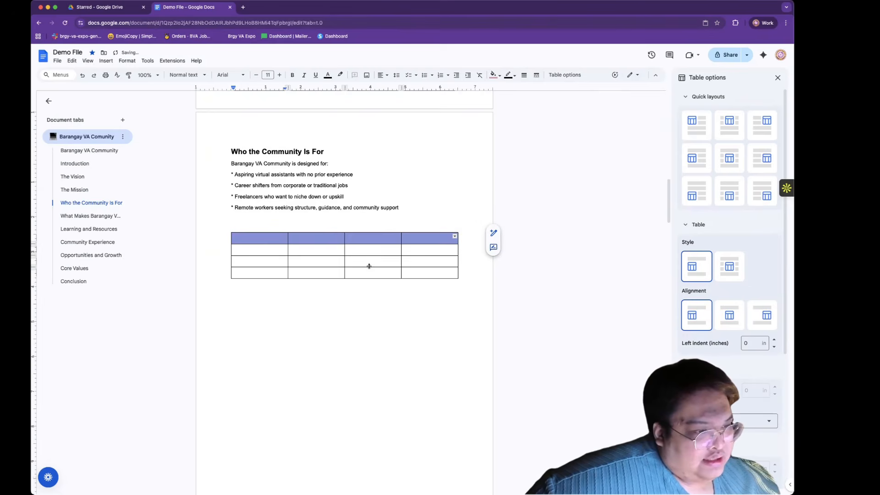
Remove the blank line between the Who the Community Is For list and the table
left_click(367, 251)
left_click(362, 223)
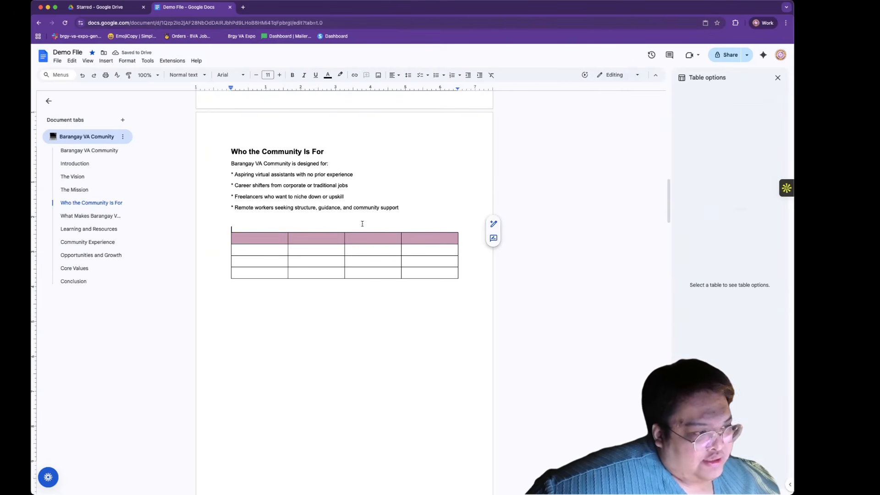
key("BackSpace")
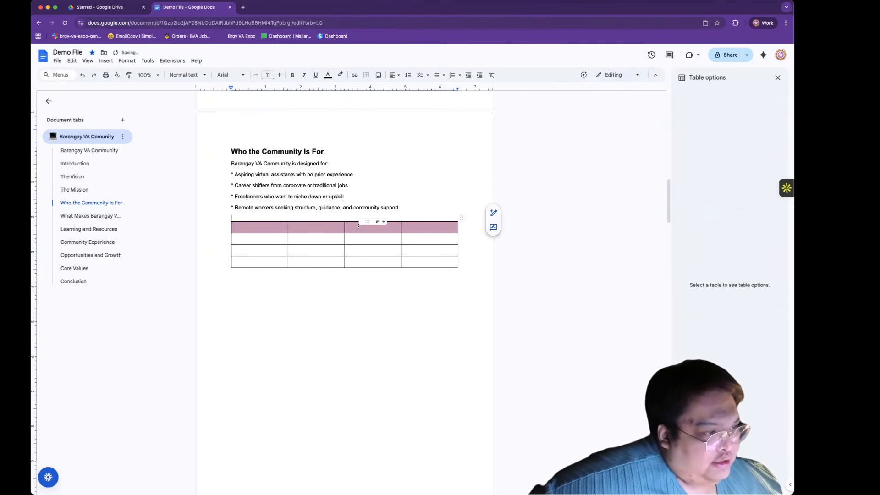
Add two rows at the bottom of the table
left_click(266, 237)
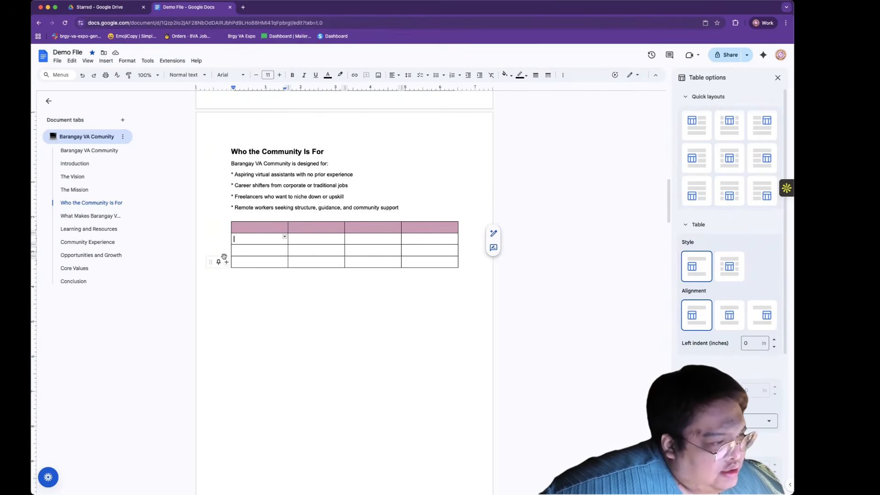
left_click(227, 263)
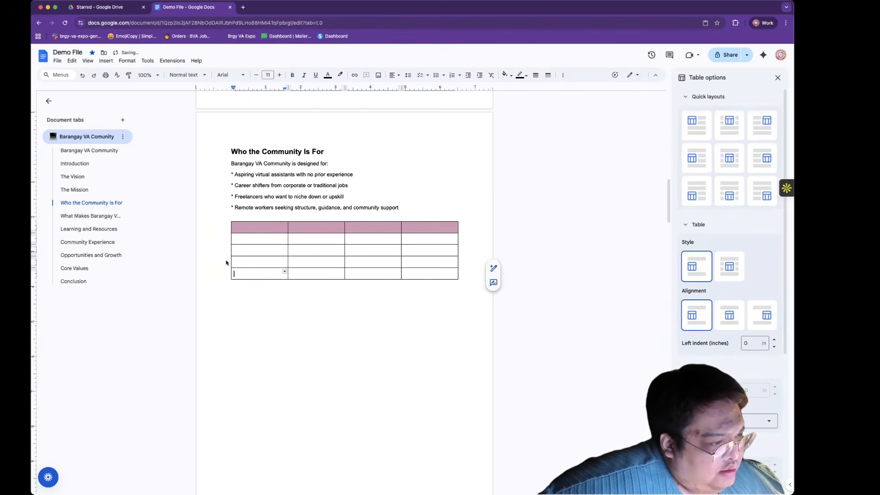
left_click(227, 274)
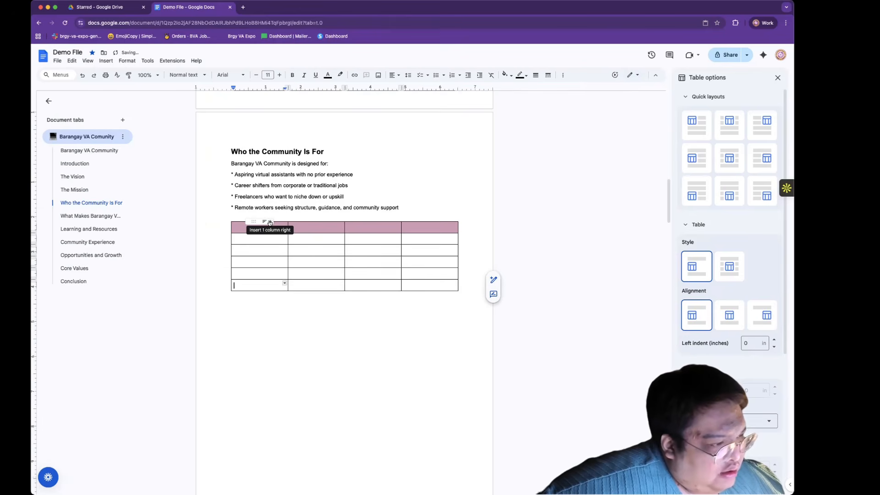
Insert one column to the right of the table's first column
left_click(270, 223)
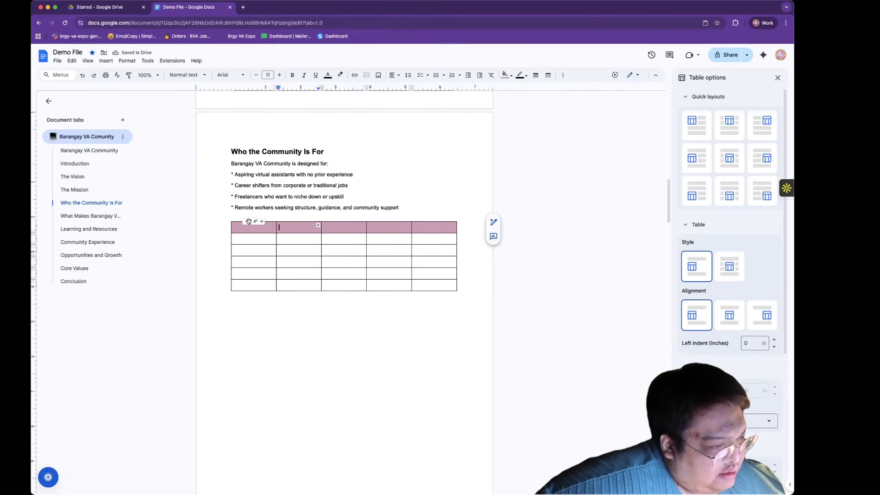
left_click(268, 226)
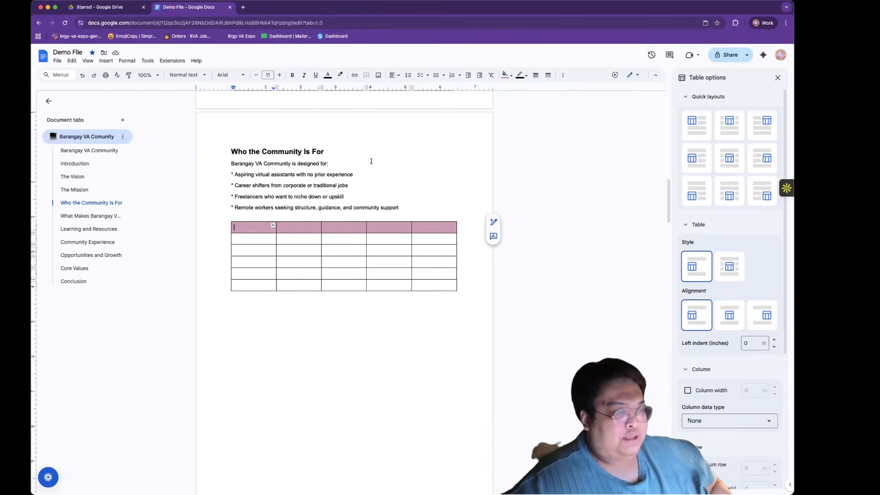
Insert a row below the table's last row, and delete the added row
right_click(247, 284)
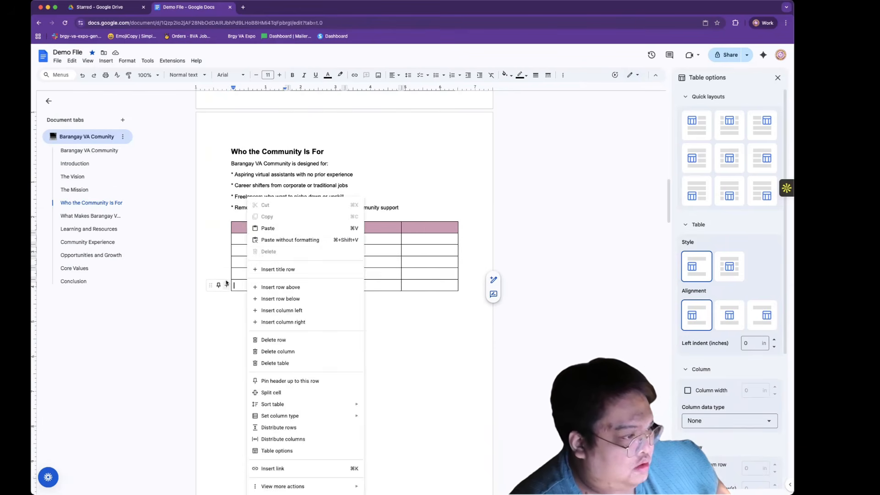
left_click(276, 298)
right_click(247, 296)
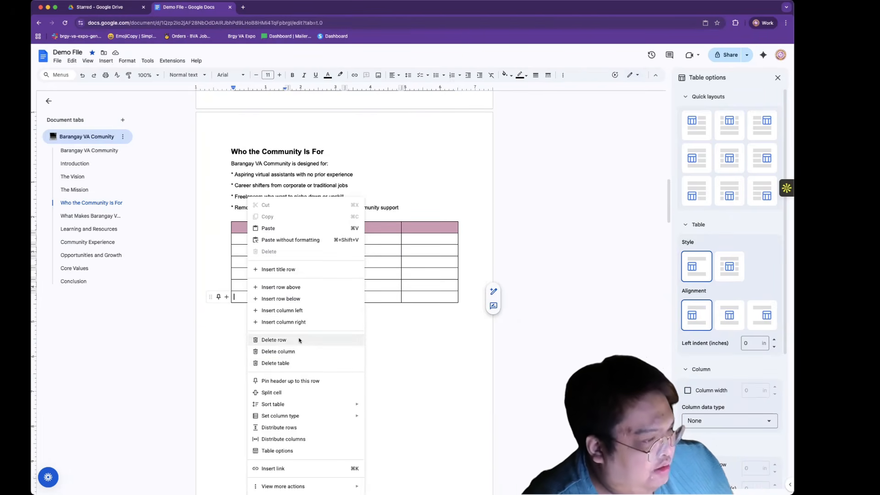
left_click(299, 339)
Delete the last two rows of the empty table
right_click(241, 284)
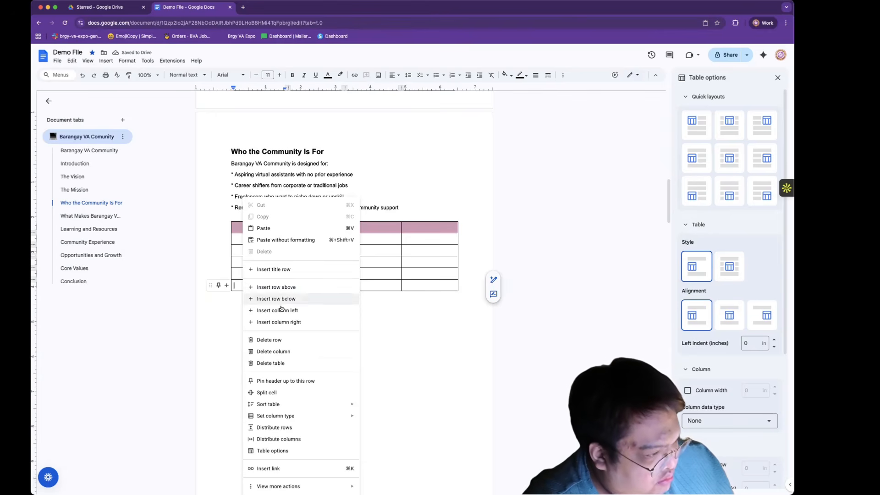
left_click(281, 340)
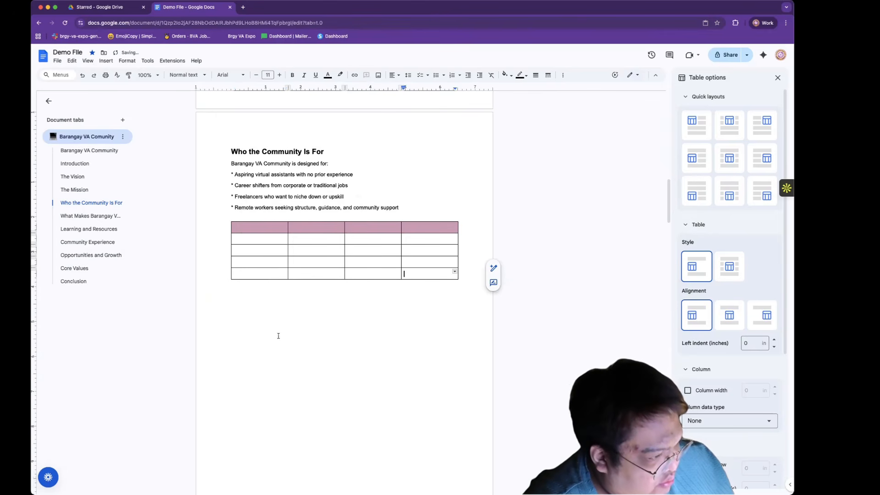
right_click(265, 275)
left_click(289, 339)
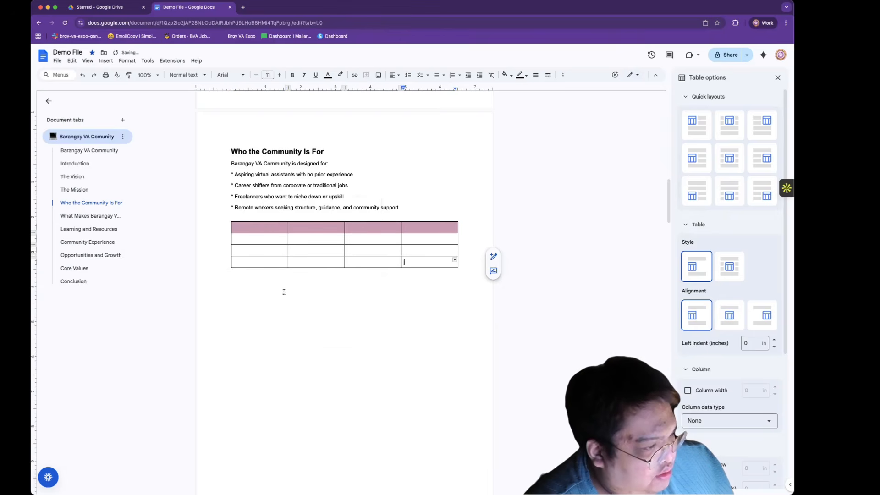
Delete the table's second column
right_click(266, 261)
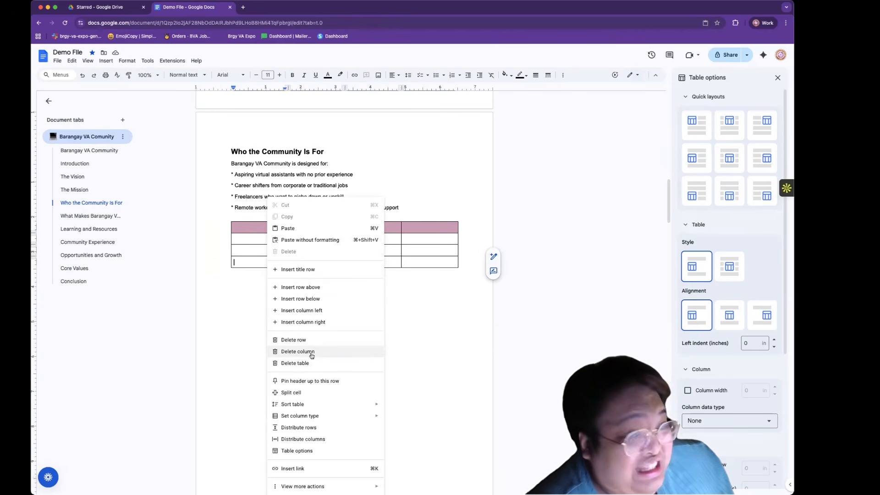
left_click(233, 295)
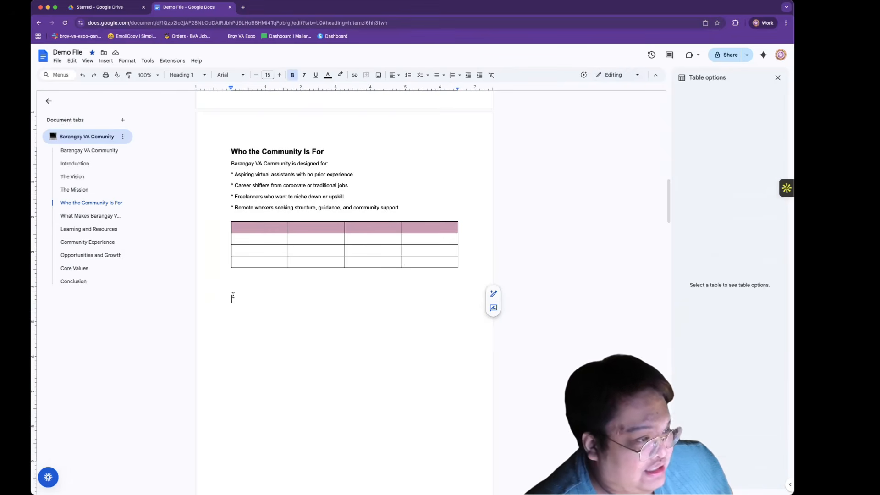
left_click(314, 226)
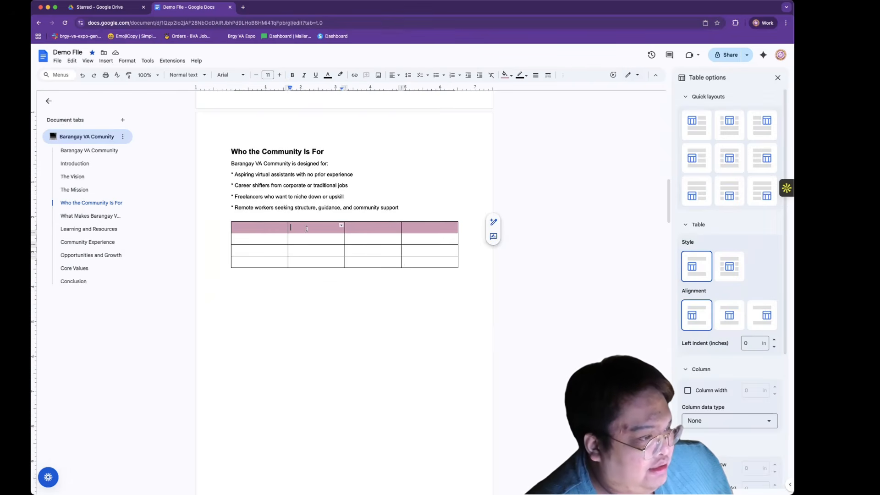
right_click(306, 253)
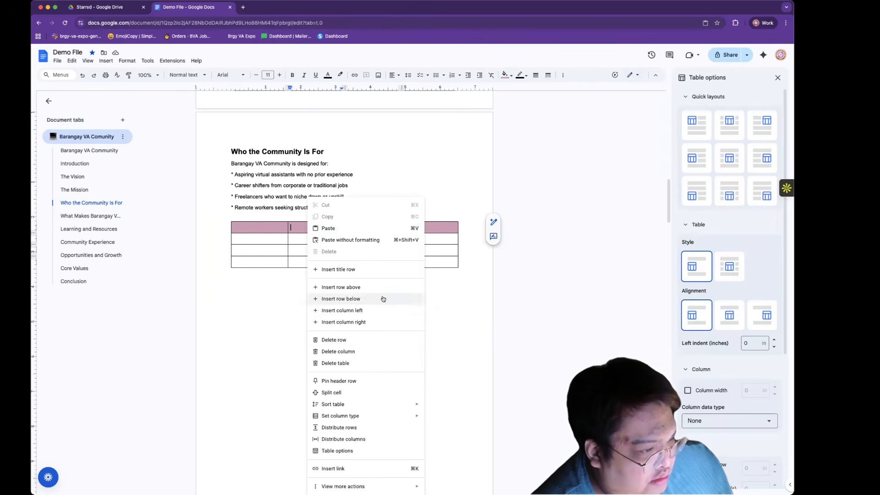
left_click(366, 351)
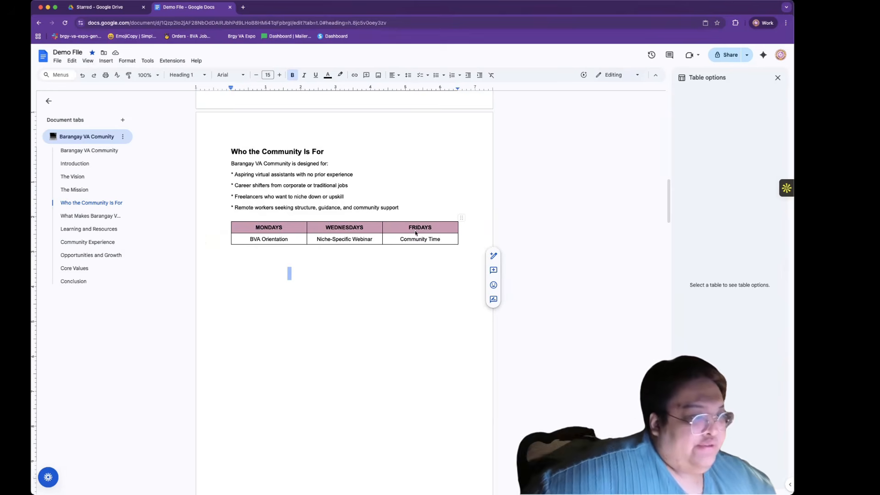
Split the Niche-Specific Webinar cell under WEDNESDAYS into one column and 2 rows
left_click(277, 237)
left_click(345, 237)
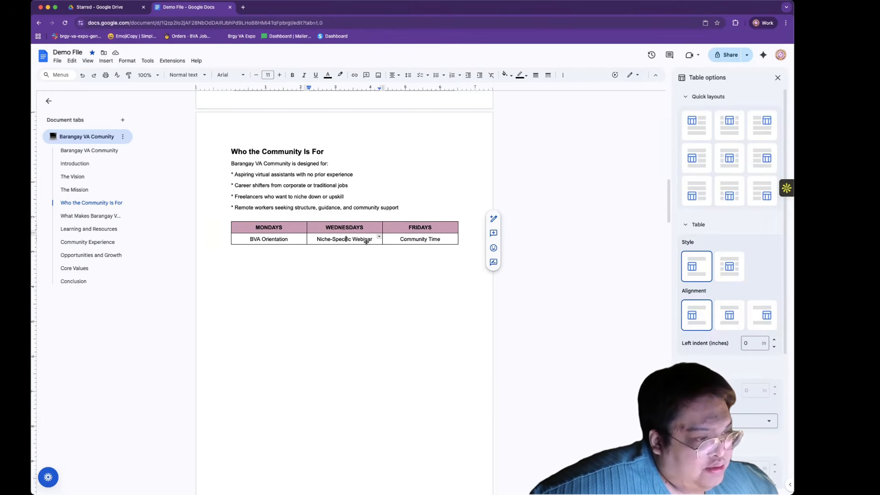
right_click(359, 239)
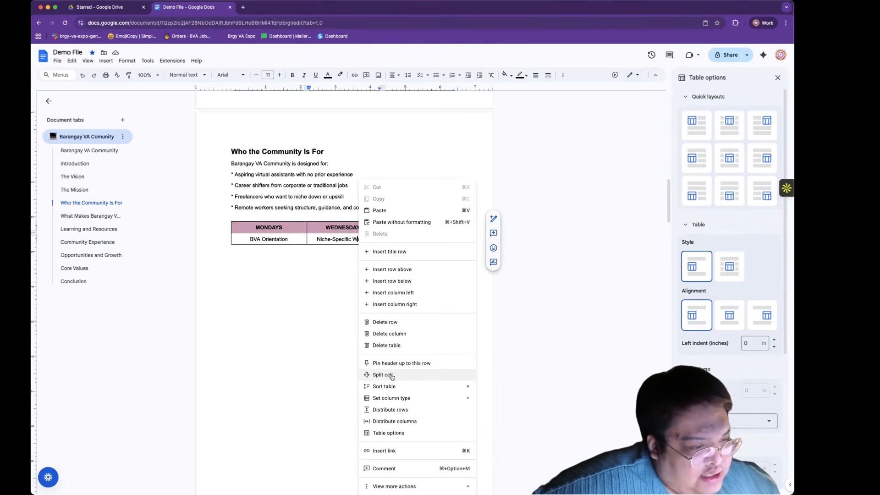
left_click(341, 238)
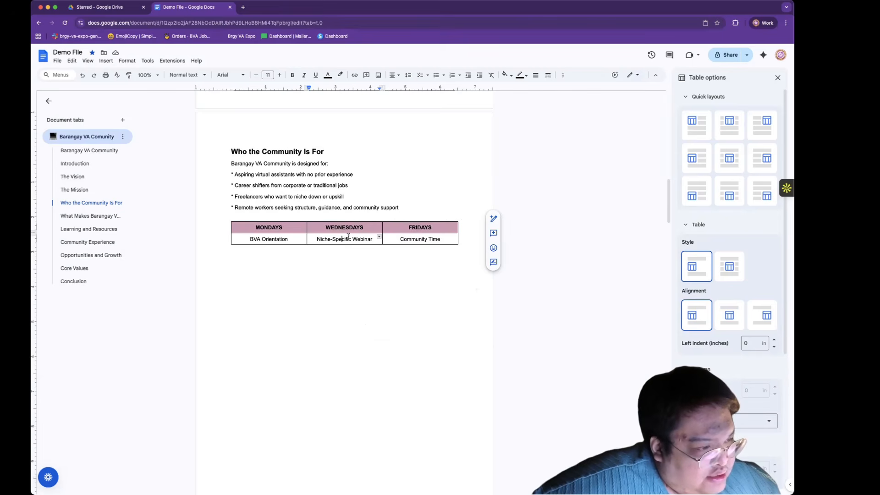
right_click(371, 239)
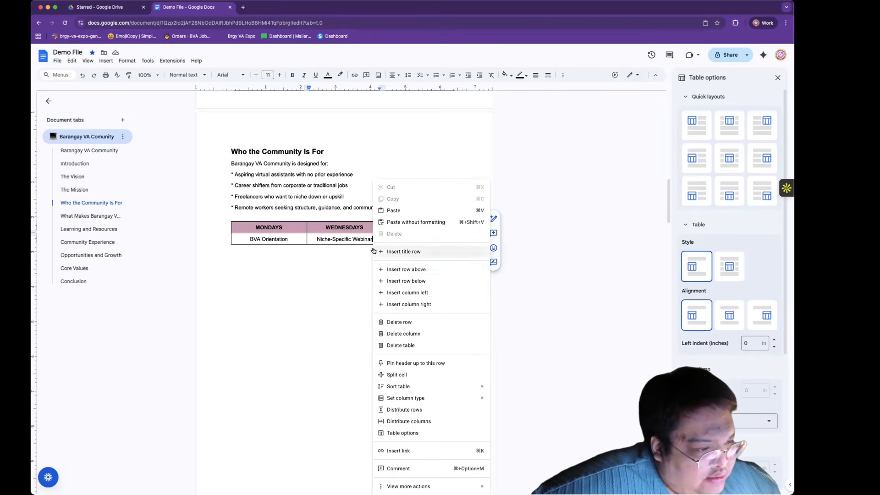
left_click(396, 376)
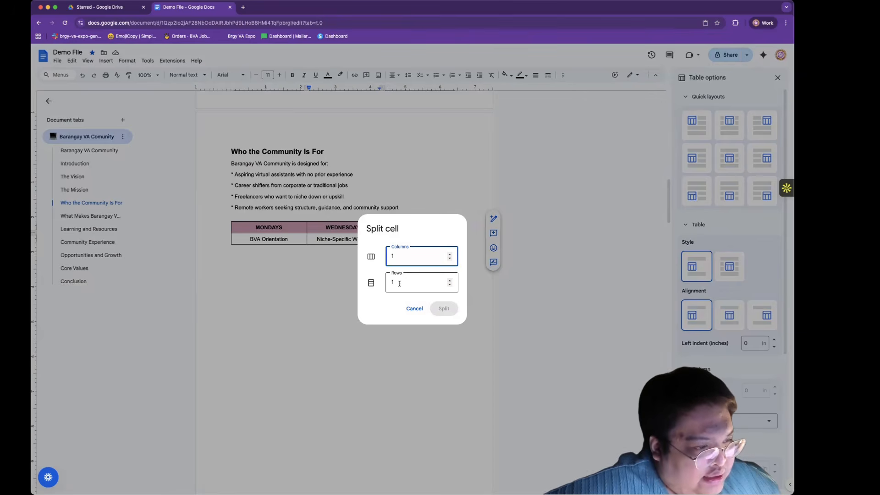
left_click(398, 283)
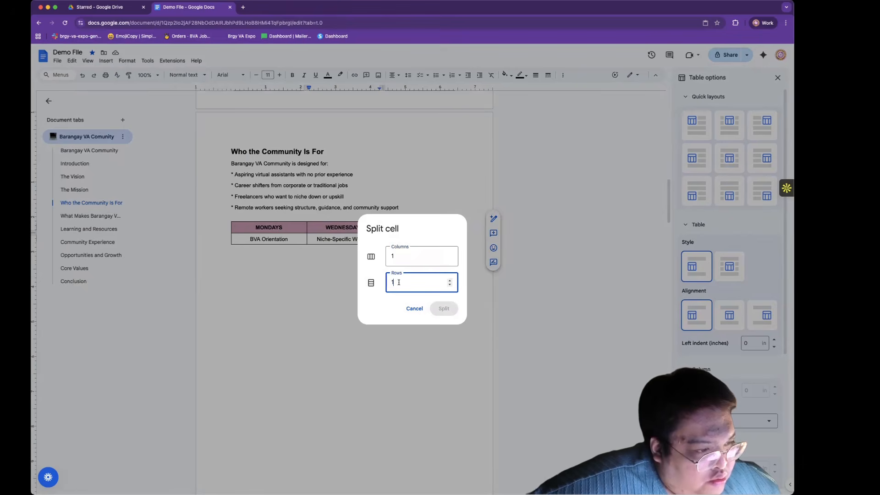
left_click_drag(393, 282, 385, 272)
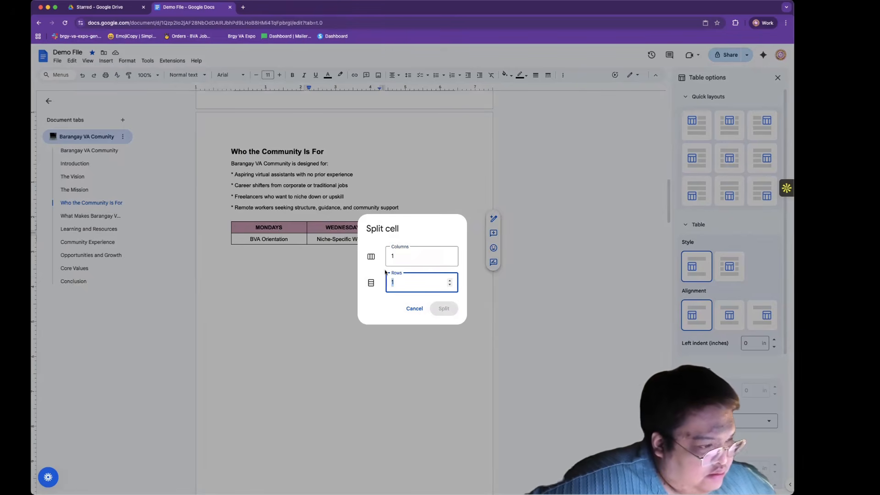
type("2")
left_click(443, 308)
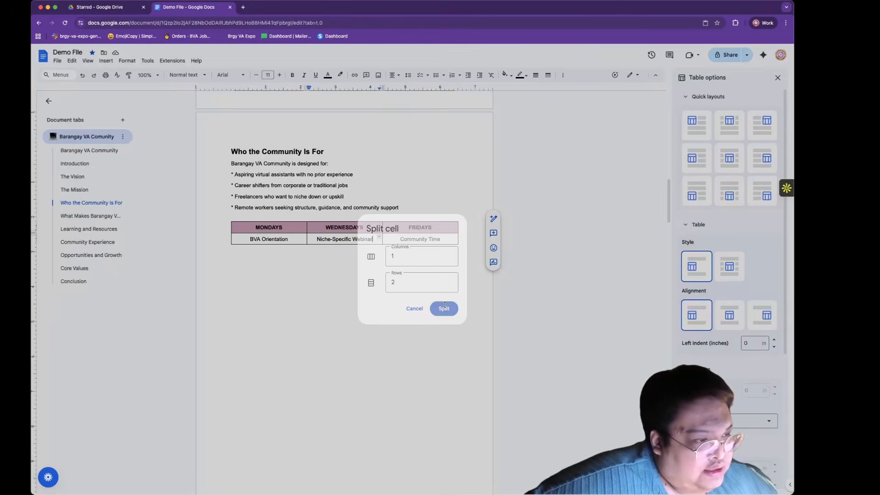
Enter Resume Roasting in the empty cell below Niche-Specific Webinar
left_click(345, 250)
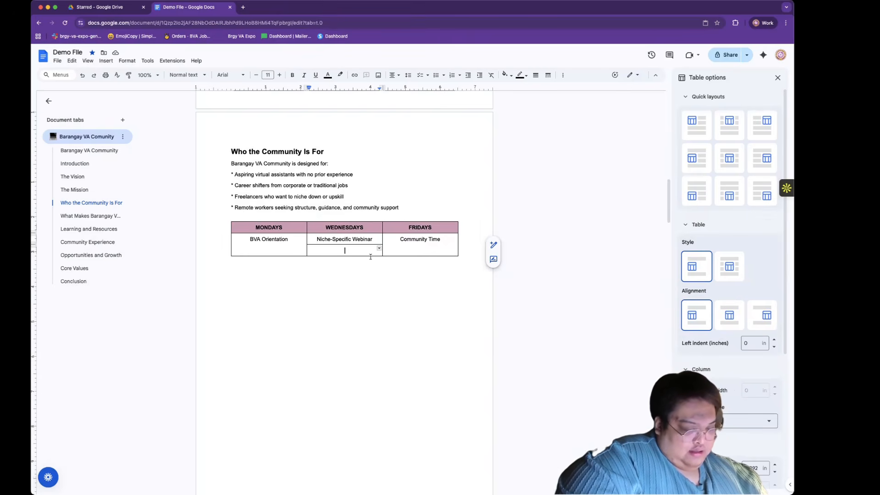
type("Resume")
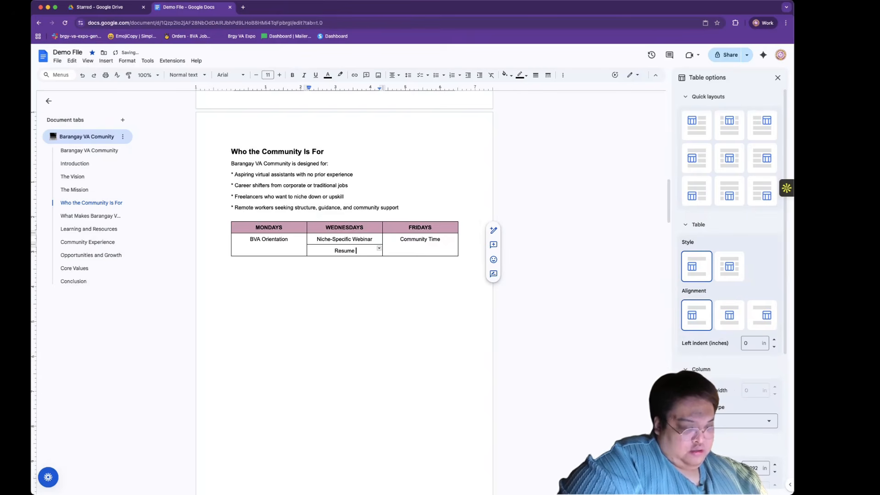
type(" Roasting")
left_click(350, 291)
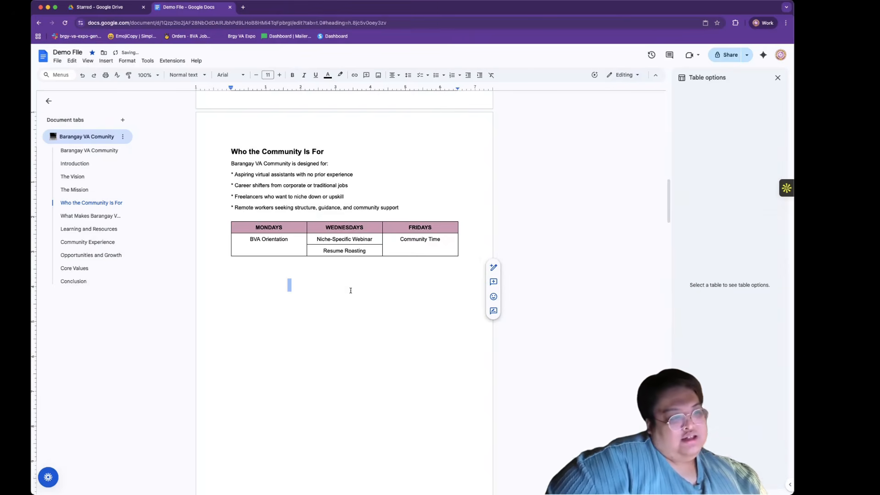
Center the table's text horizontally, and vertically center the BVA Orientation and Community Time cells
left_click_drag(246, 239, 398, 260)
left_click(288, 239)
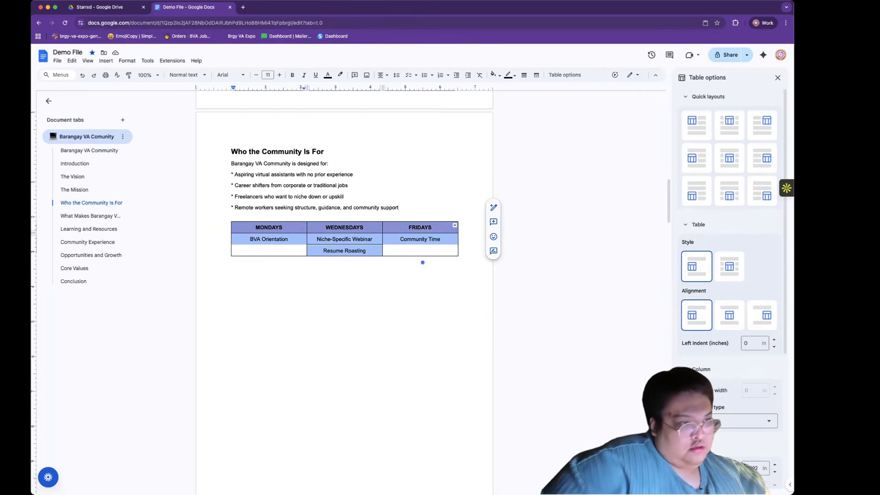
left_click(382, 75)
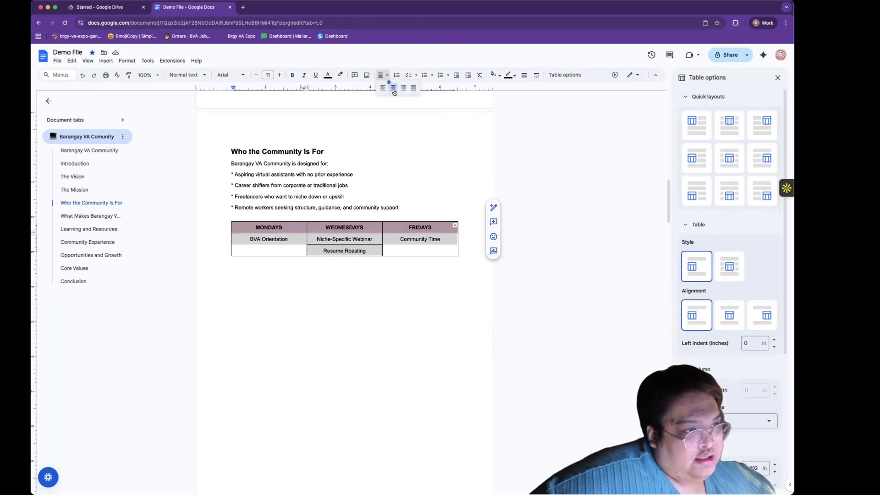
left_click(394, 88)
left_click(398, 75)
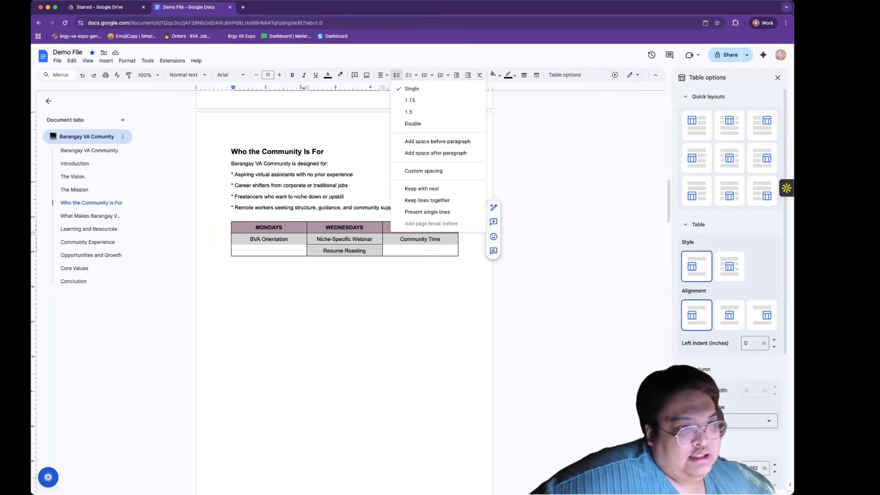
left_click(277, 249)
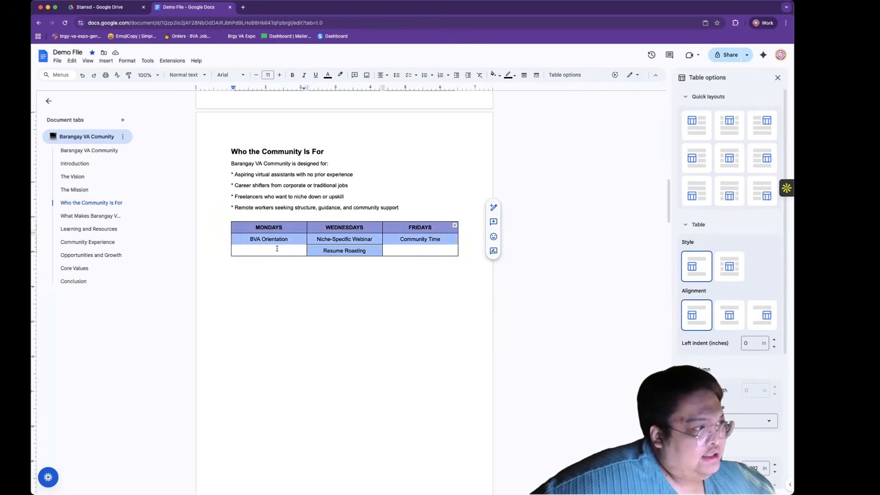
left_click(276, 248)
left_click(333, 299)
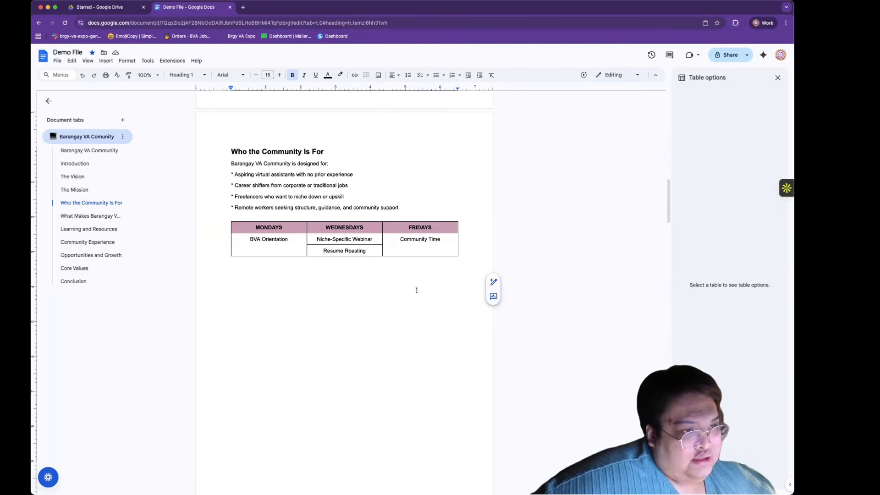
left_click(270, 248)
right_click(269, 248)
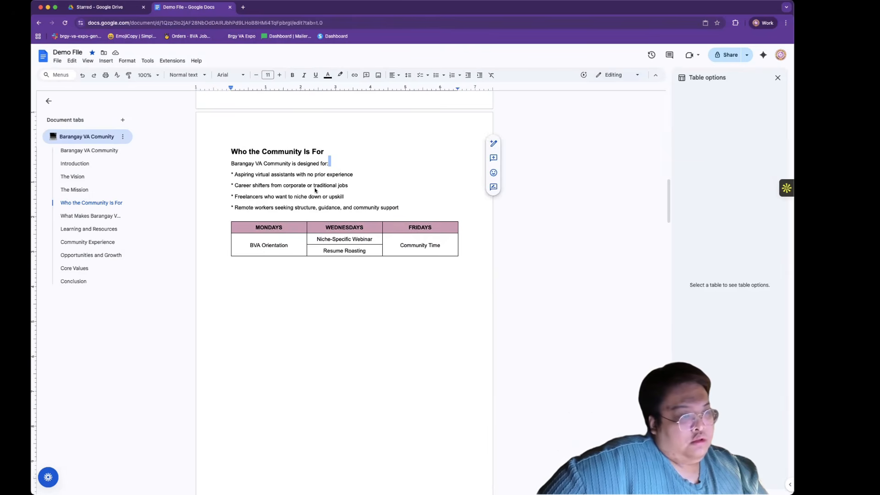
Remove the blank heading line below the table and insert a column chart under the table
left_click(262, 277)
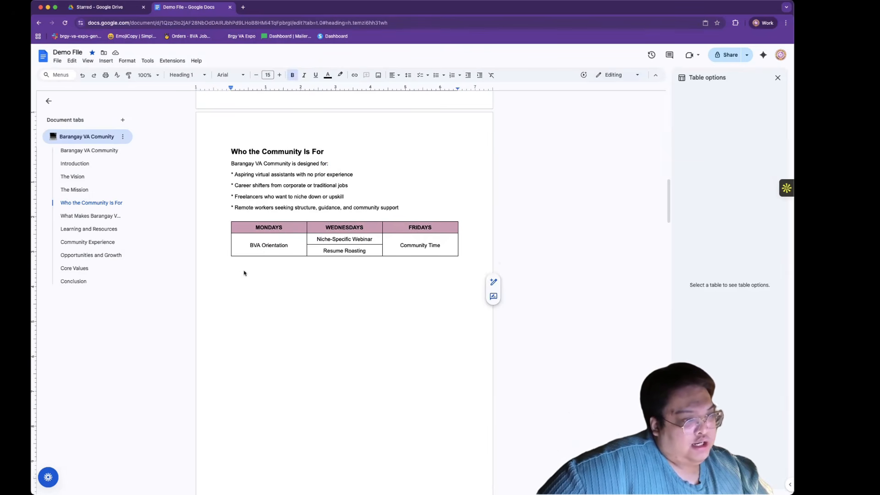
key("BackSpace")
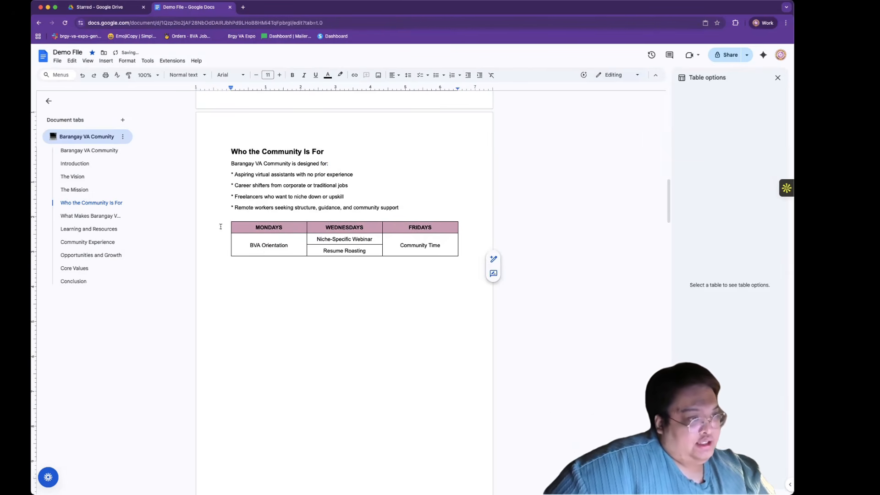
left_click(106, 60)
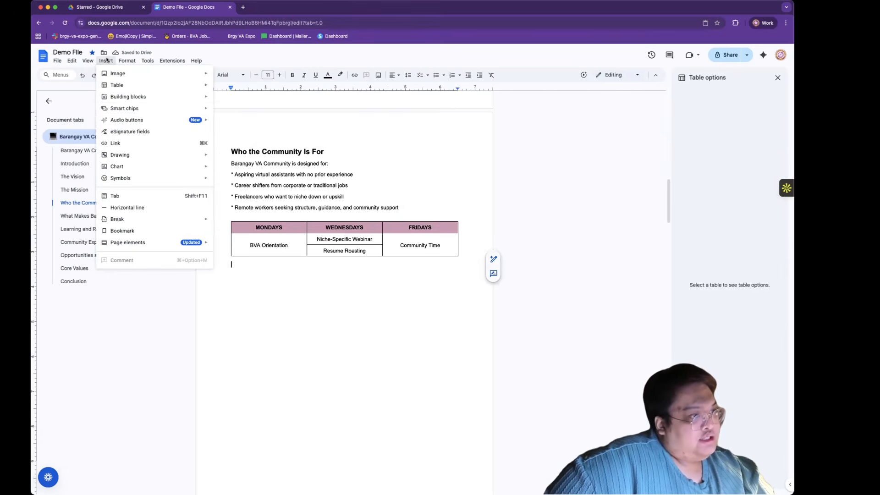
mouse_move(143, 111)
mouse_move(144, 87)
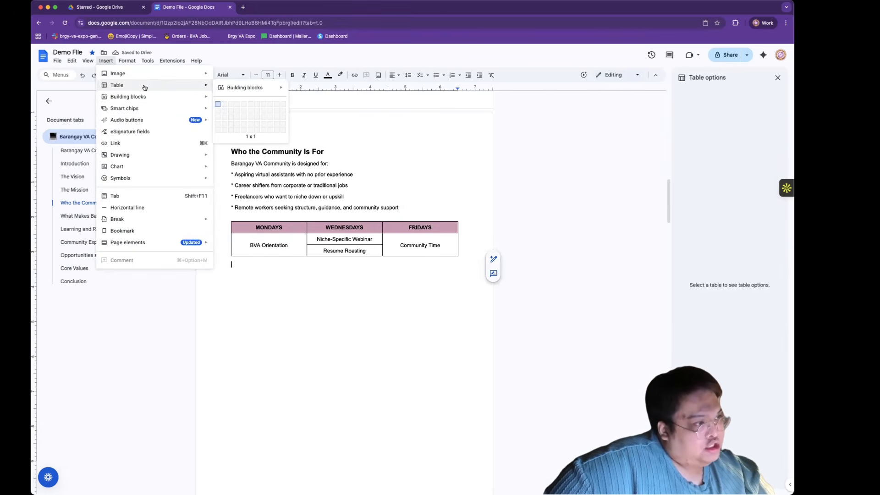
mouse_move(143, 169)
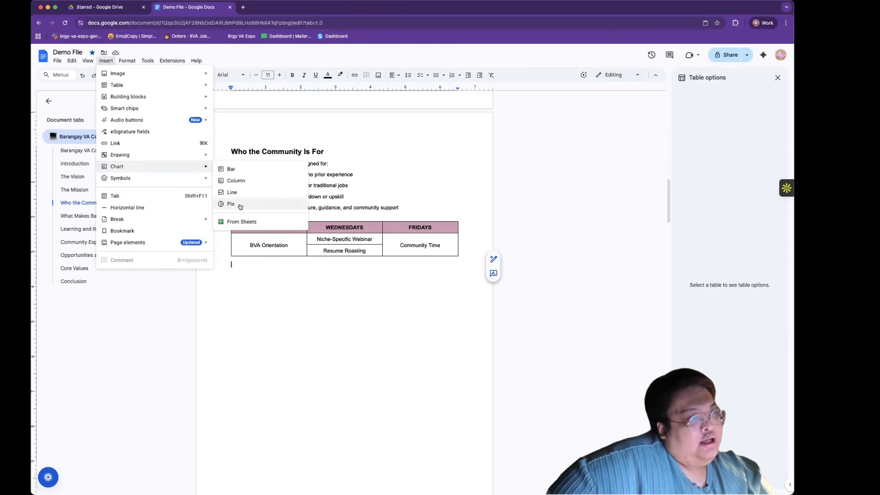
left_click(241, 180)
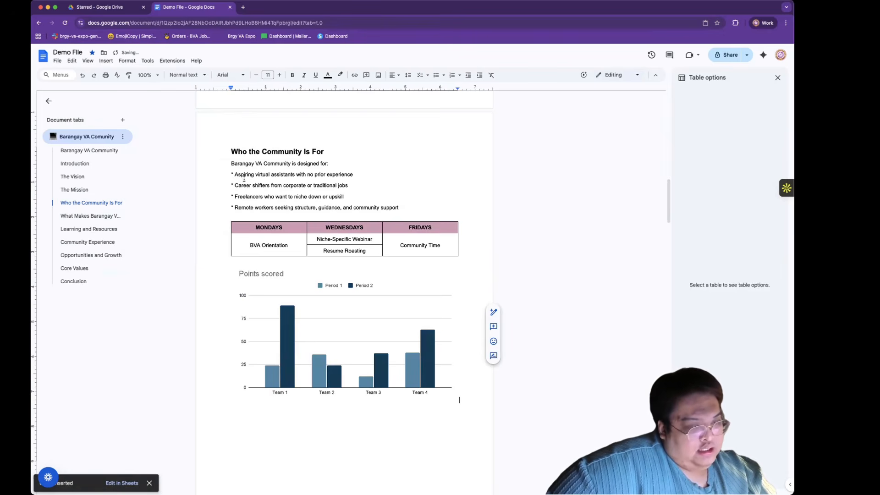
Open the source spreadsheet of the linked Points scored chart and select the Team 1 cell
left_click(398, 288)
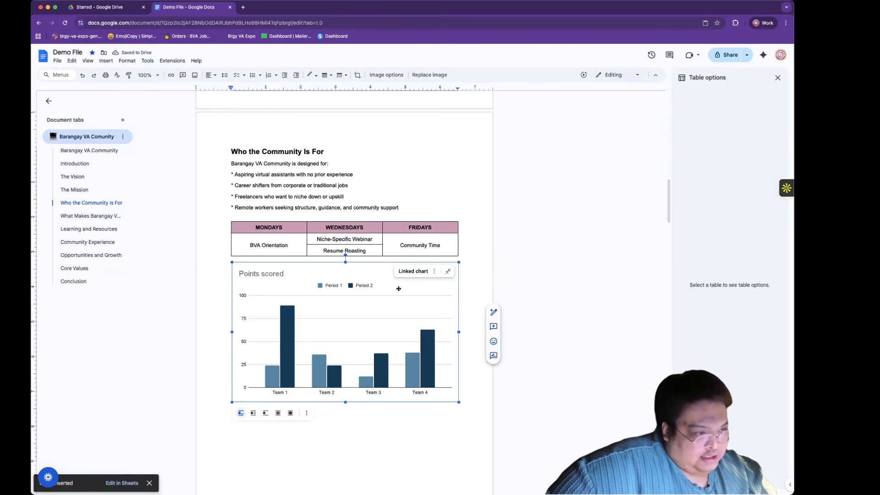
left_click(434, 271)
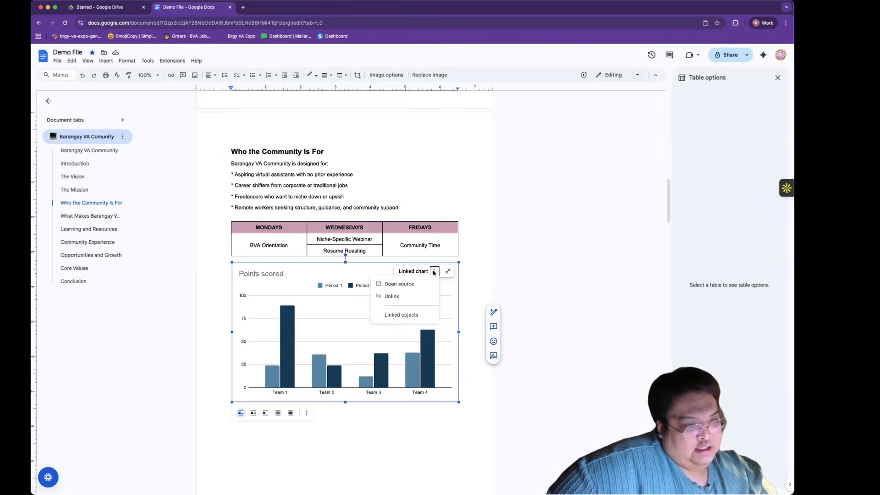
left_click(399, 286)
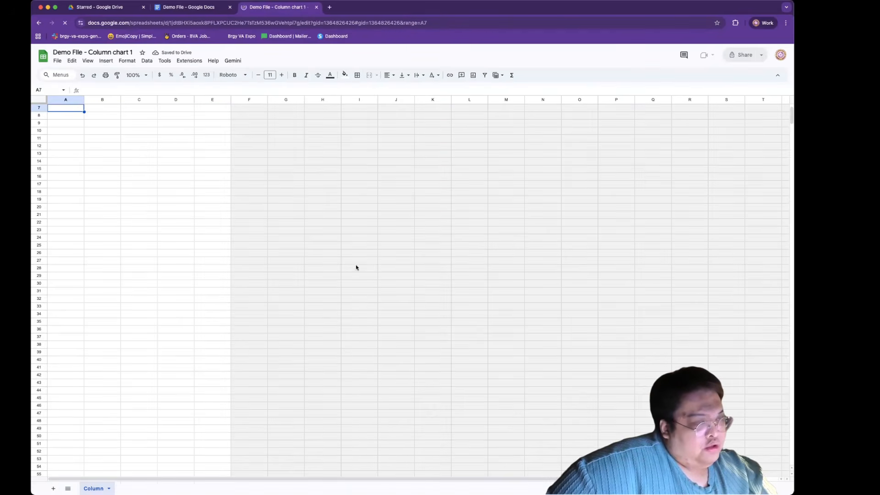
left_click(67, 117)
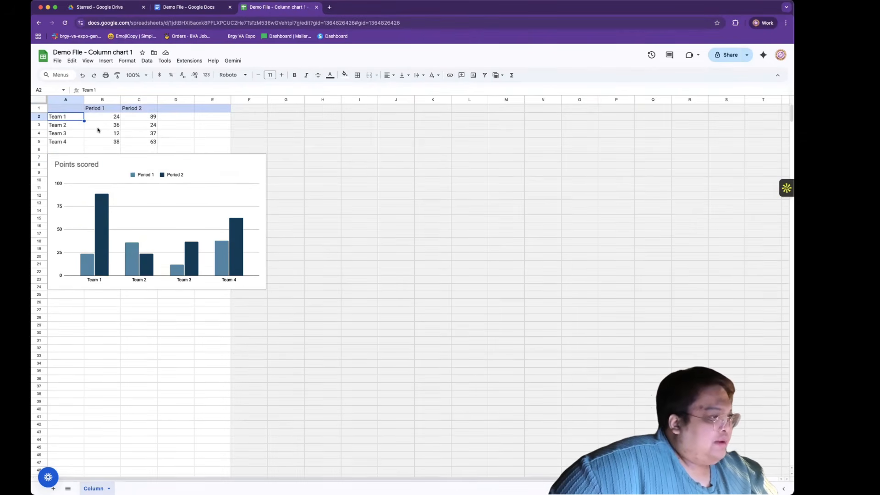
Rename the Team 1 label in A2 as Mandaluyong and the Team 2 label in A3 as Makati
double_click(68, 117)
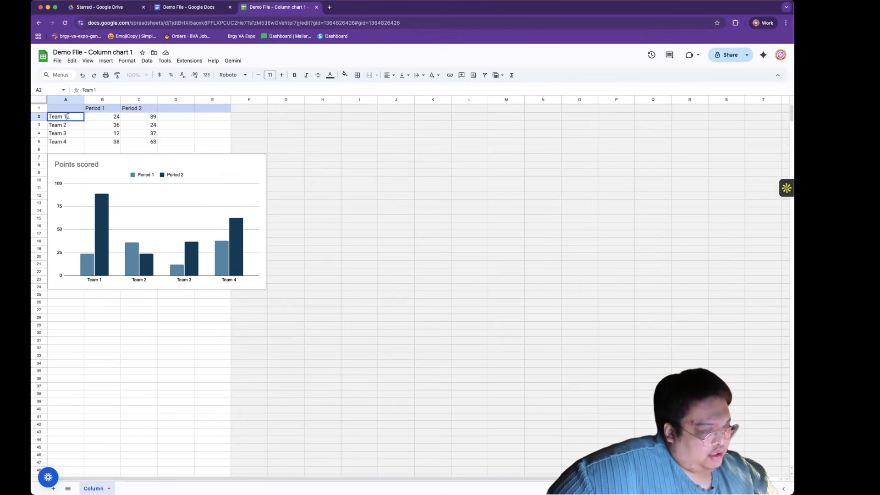
left_click_drag(68, 117, 47, 118)
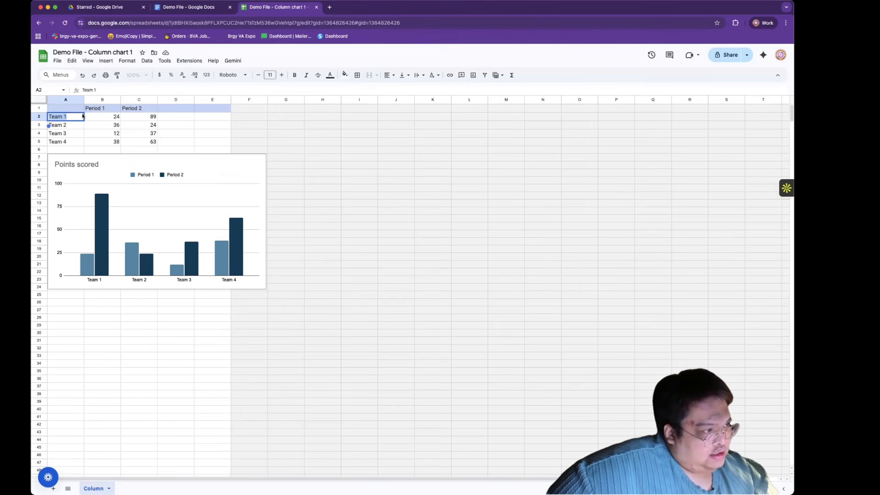
type("Manda")
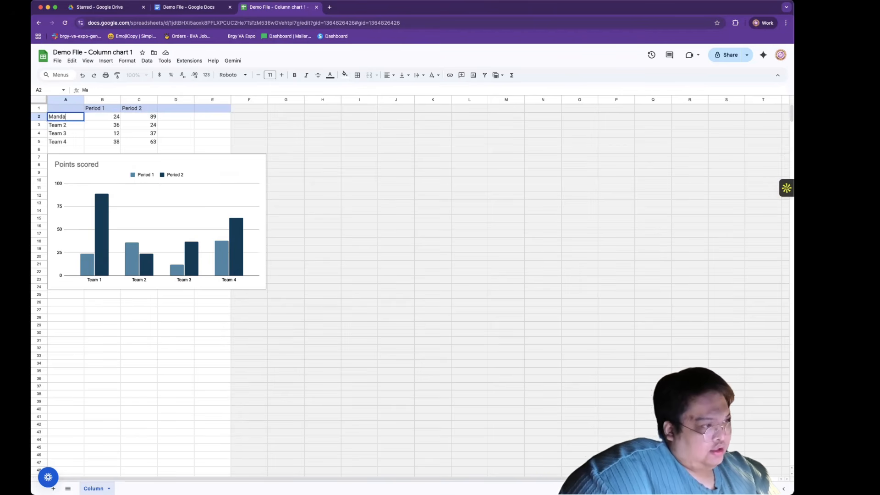
type("luy")
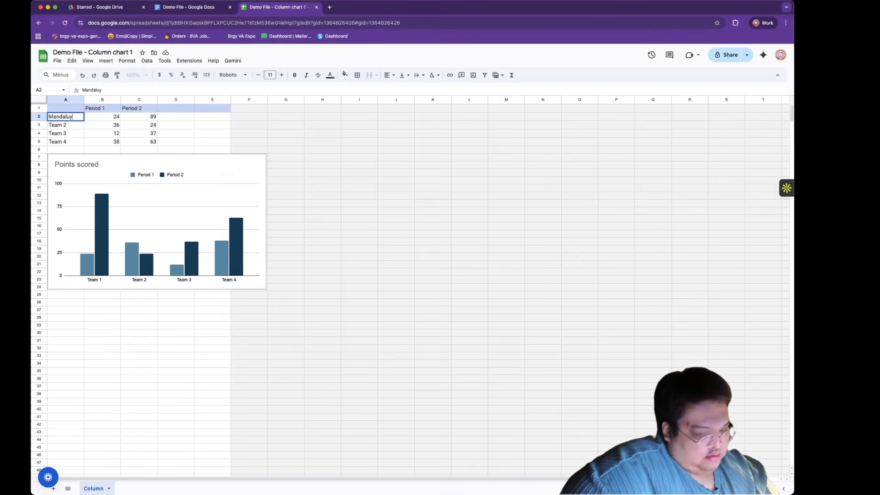
type("ong")
left_click(66, 127)
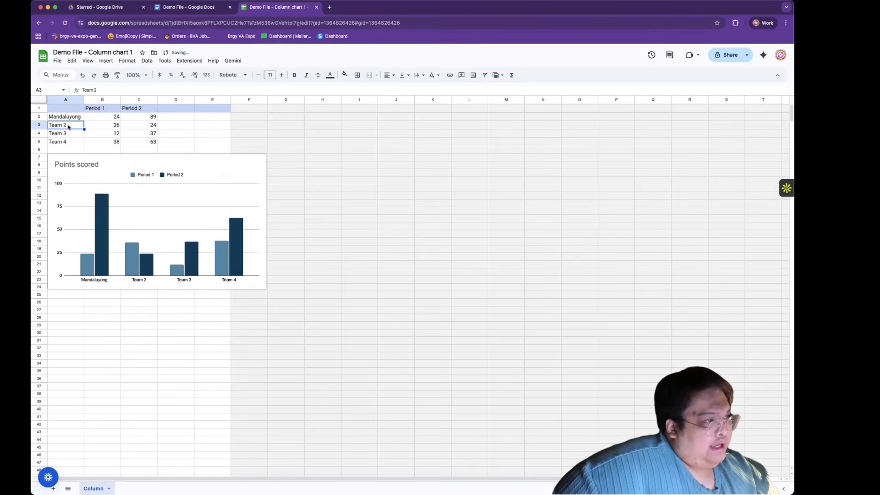
triple_click(68, 125)
type("Makati")
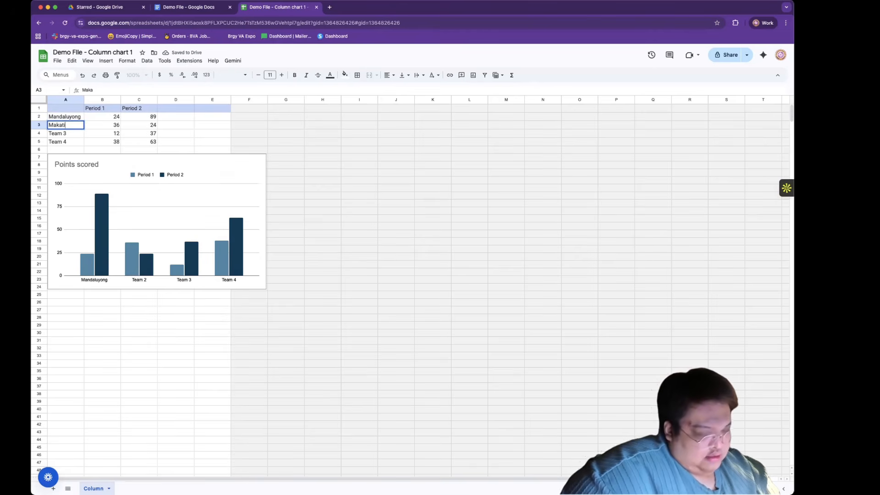
Rename the Team 3 label in A4 as QC and the Team 4 label in A5 as Pasig
triple_click(62, 133)
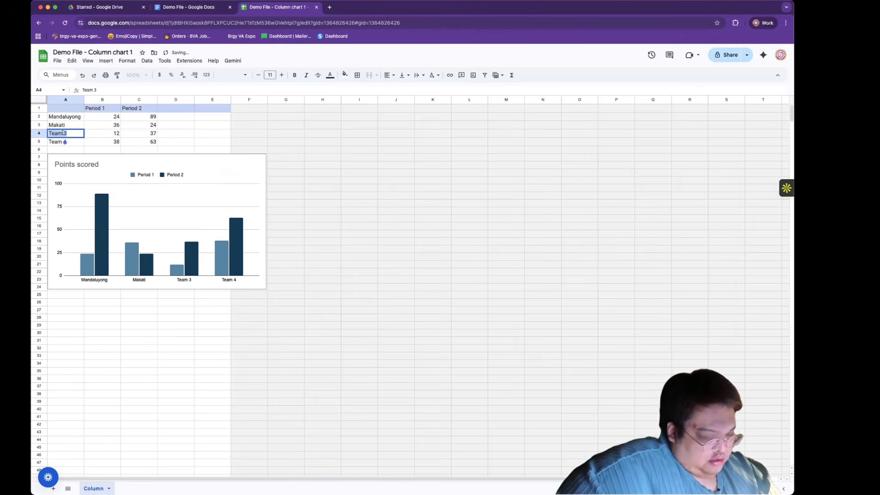
type("QC")
key("Return")
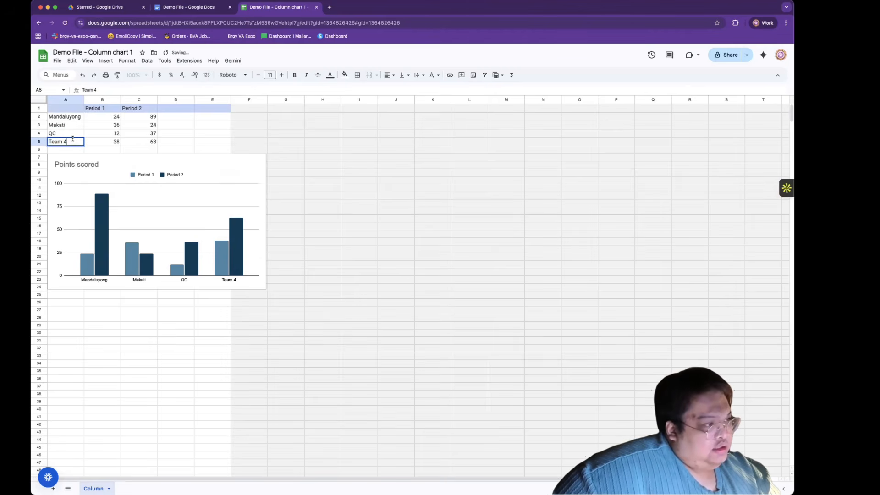
triple_click(73, 137)
type("Pasig")
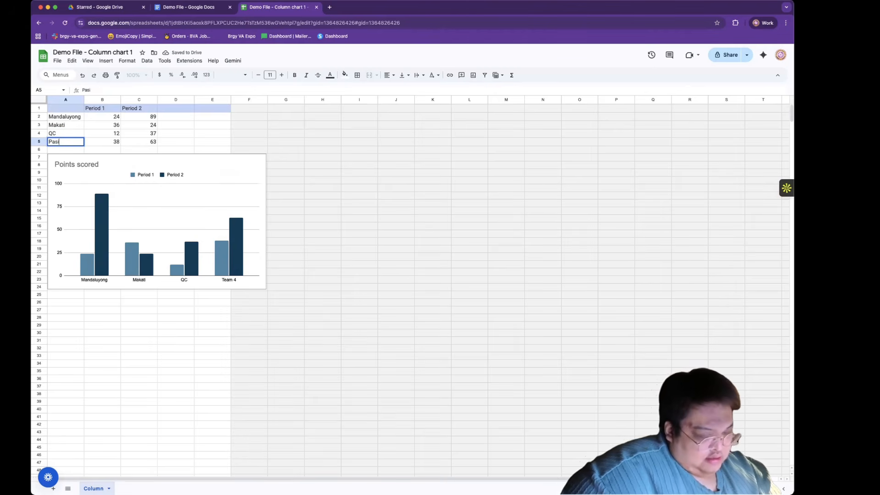
Rename the Period 1 heading as Week 1 and the Period 2 heading as Week2
left_click(100, 107)
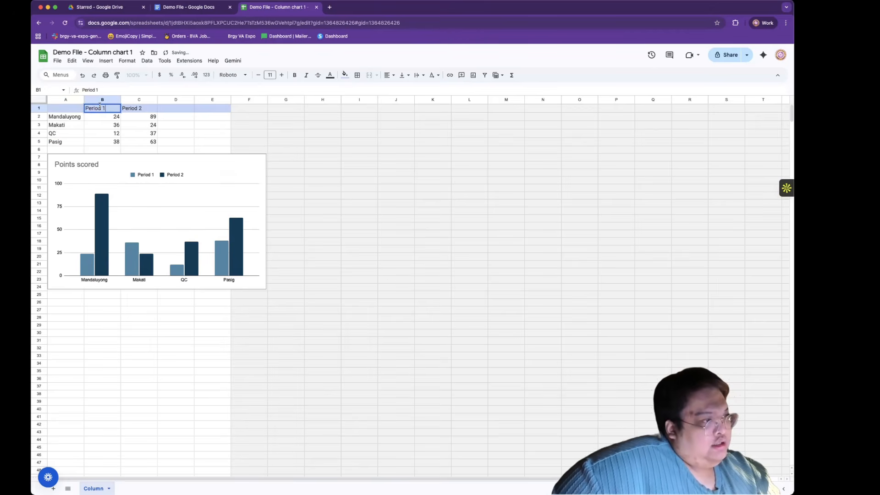
double_click(99, 108)
type("Week 1")
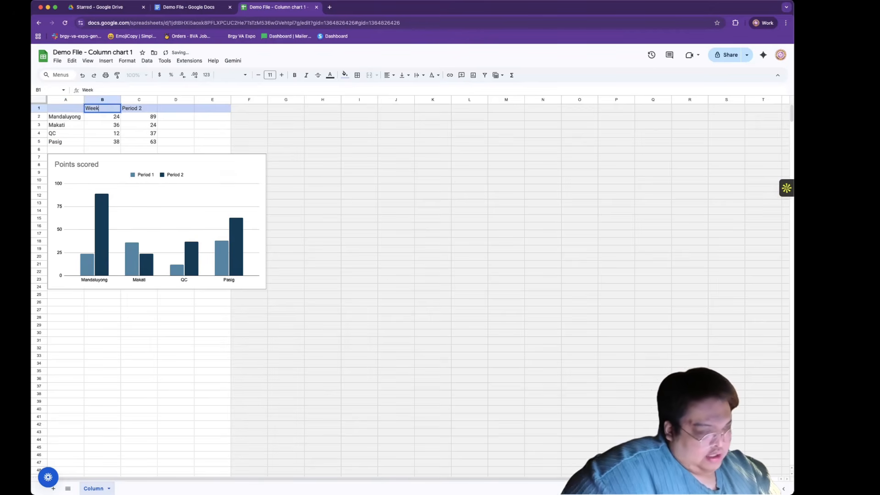
left_click(142, 107)
type("122")
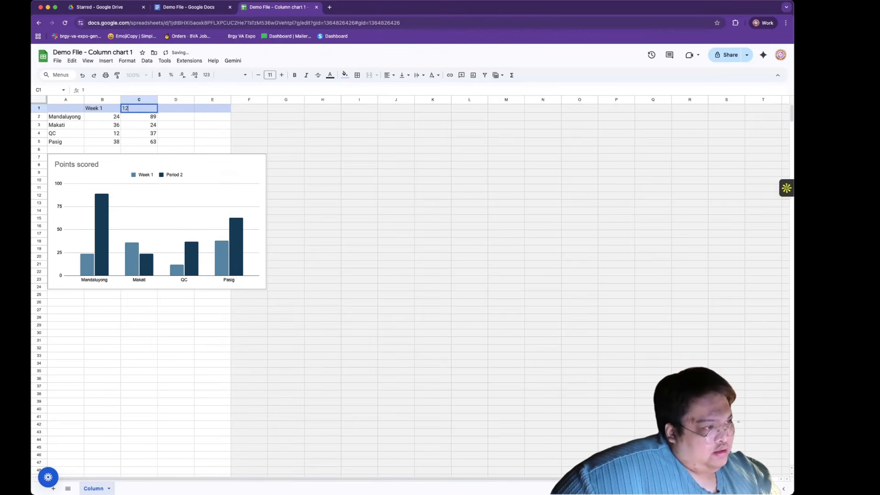
key("BackSpace")
key("BackSpace")
key("BackSpace")
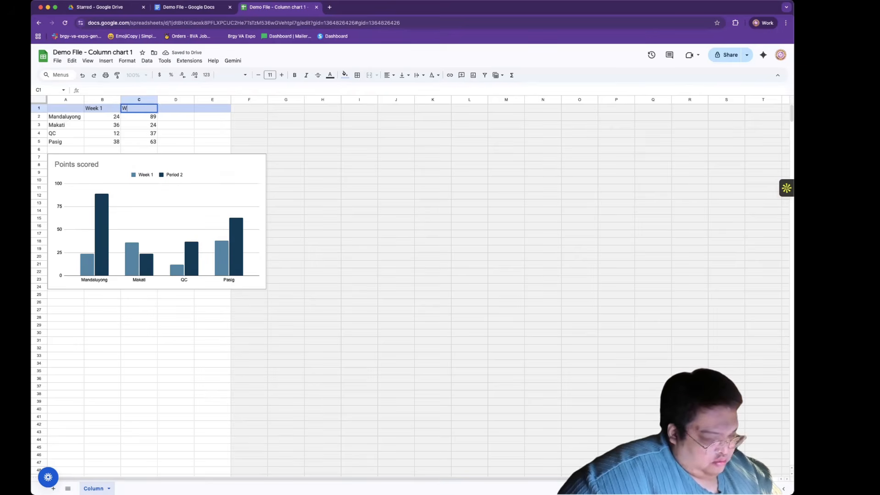
Add the column headings Week3 in D1 and Week 4 in E1
left_click(169, 108)
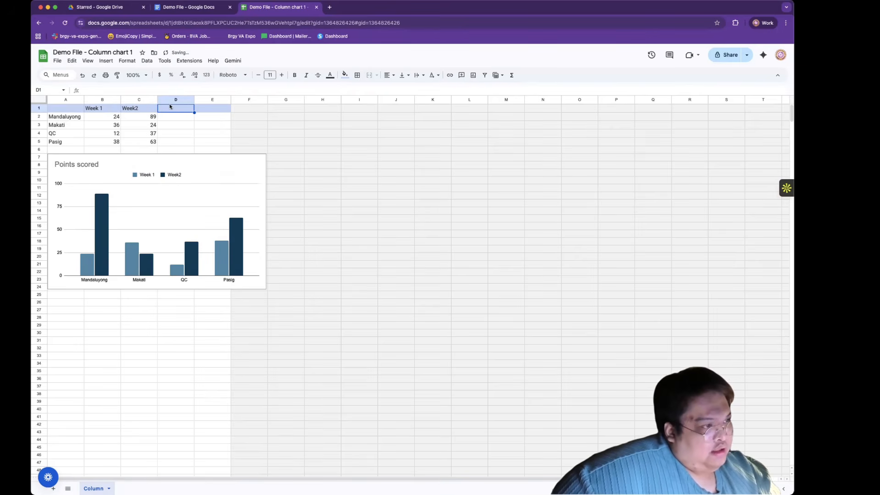
type("@")
key("BackSpace")
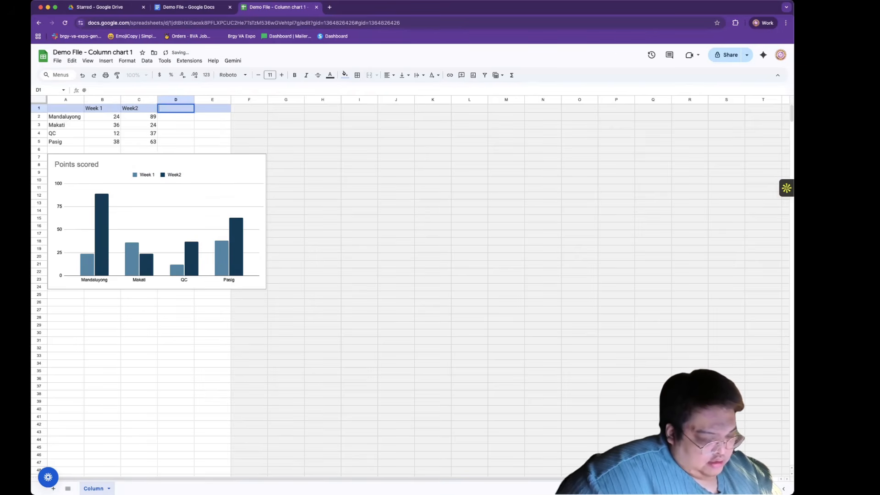
type("Week3")
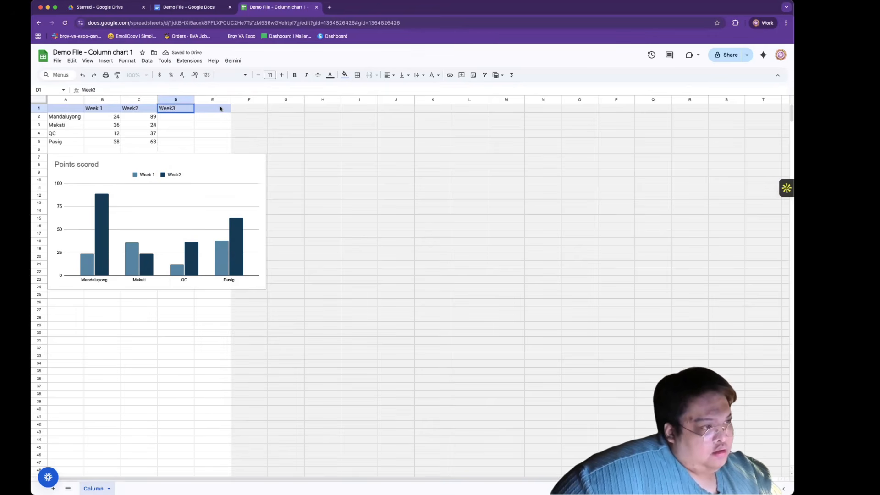
left_click(219, 109)
type("Week 4")
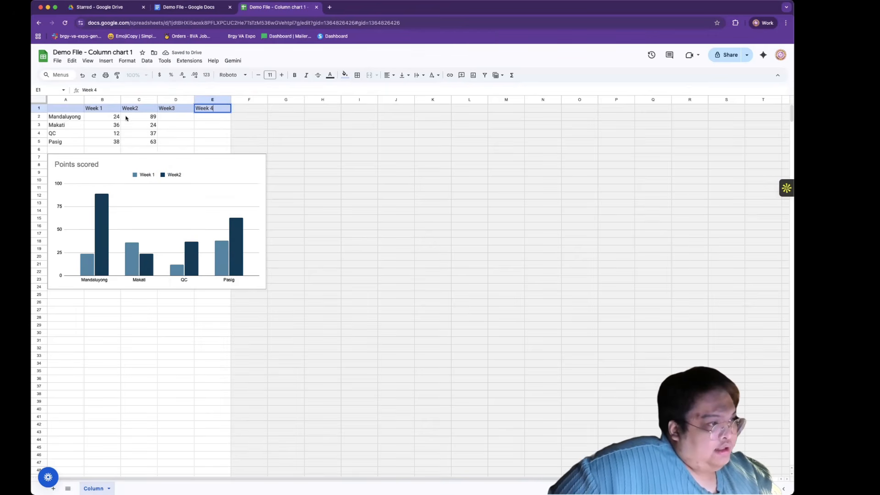
Clear the old scores in B2:C5 and enter 22, 154, 369 and 54 across the Mandaluyong row
left_click_drag(122, 117, 152, 142)
key("Delete")
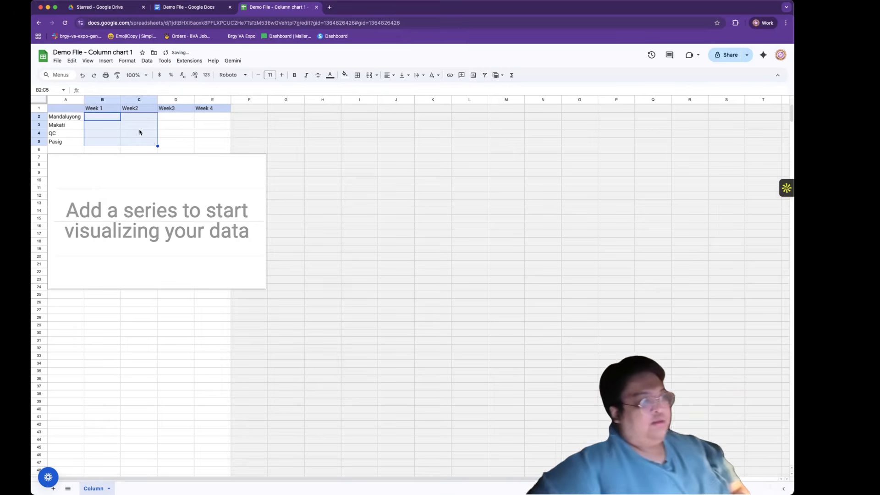
left_click(105, 120)
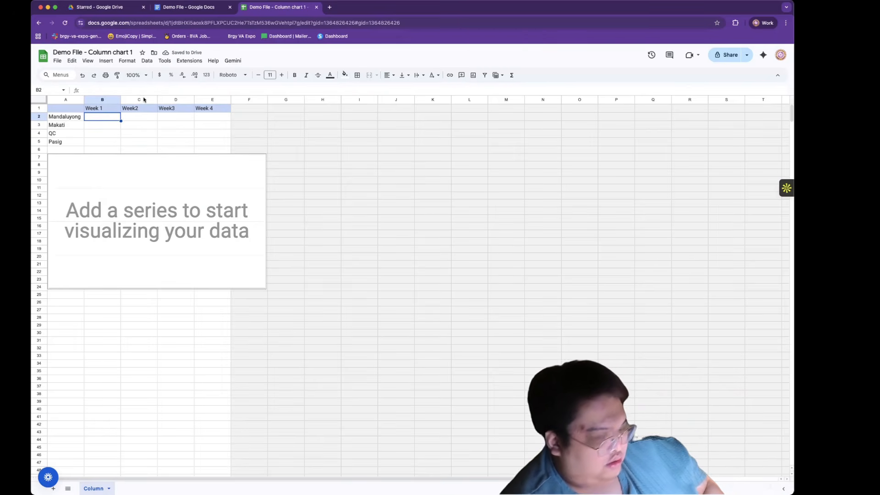
type("22")
key("Tab")
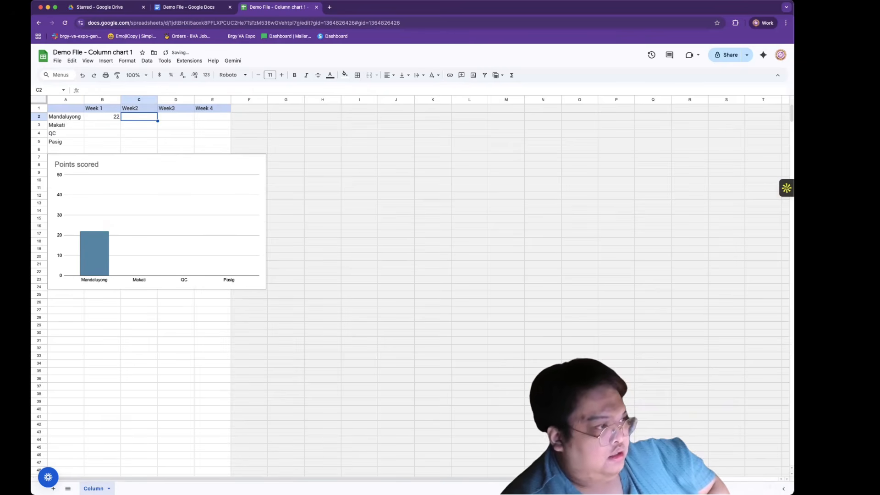
type("154")
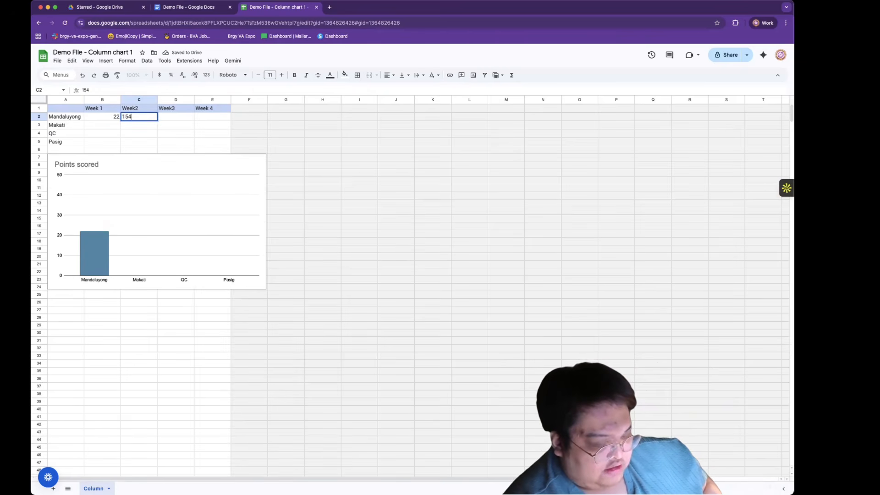
key("Tab")
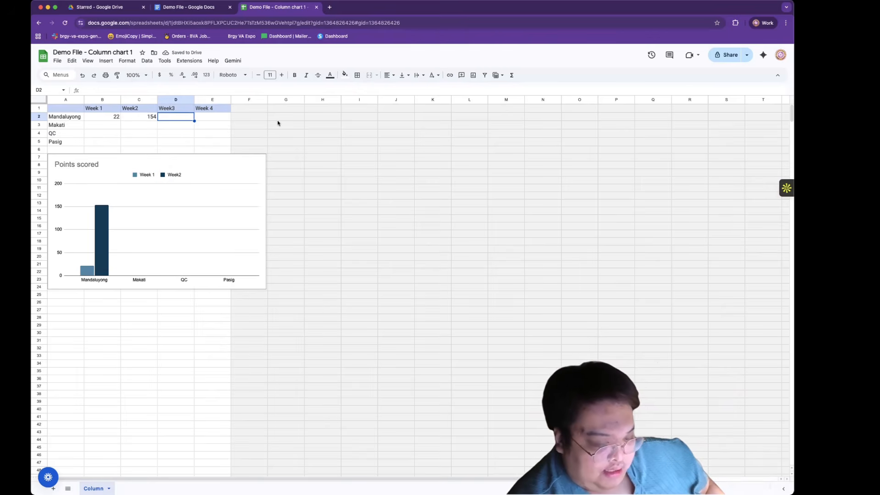
type("369")
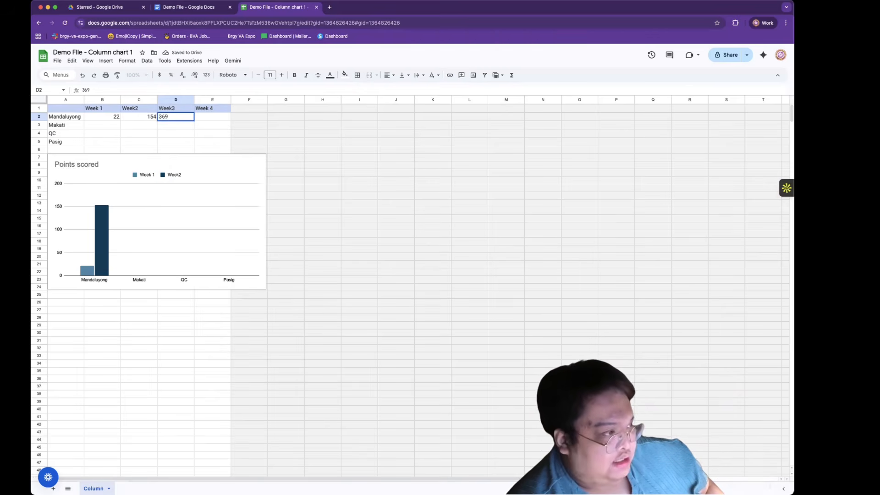
key("Tab")
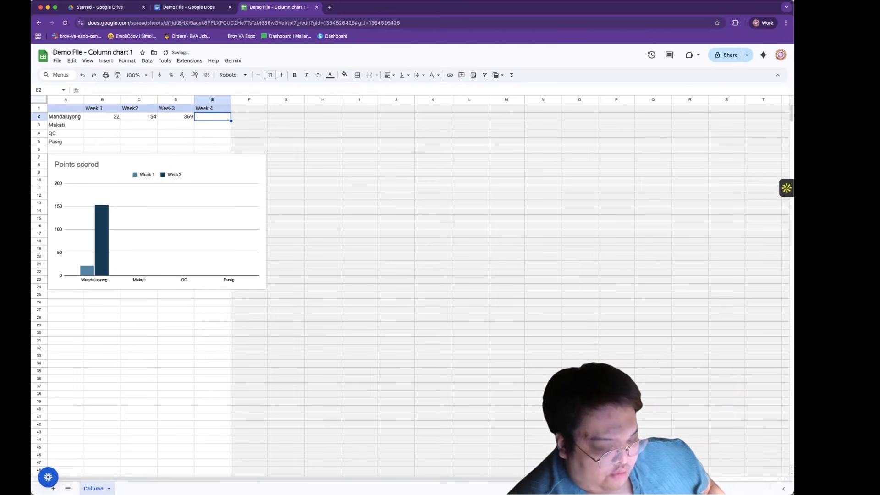
type("54")
Enter 66, 785, 89 and 235 across the four week columns of the Makati row
left_click(111, 126)
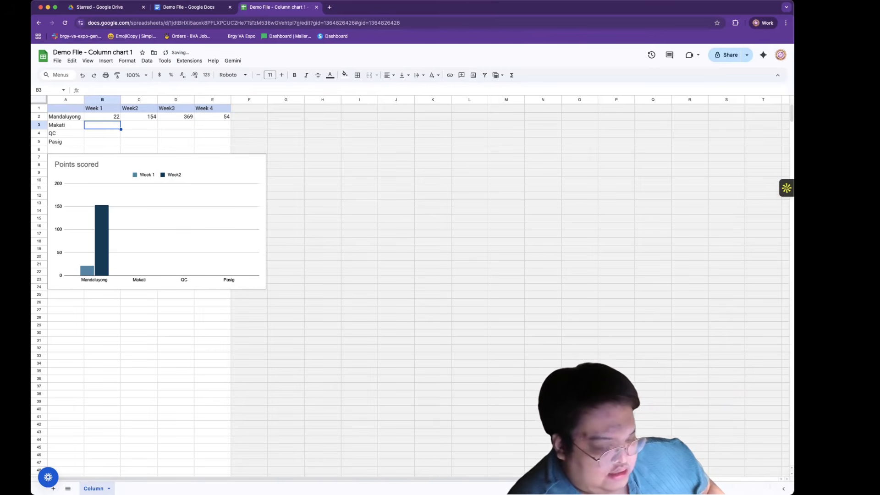
type("66")
left_click(156, 123)
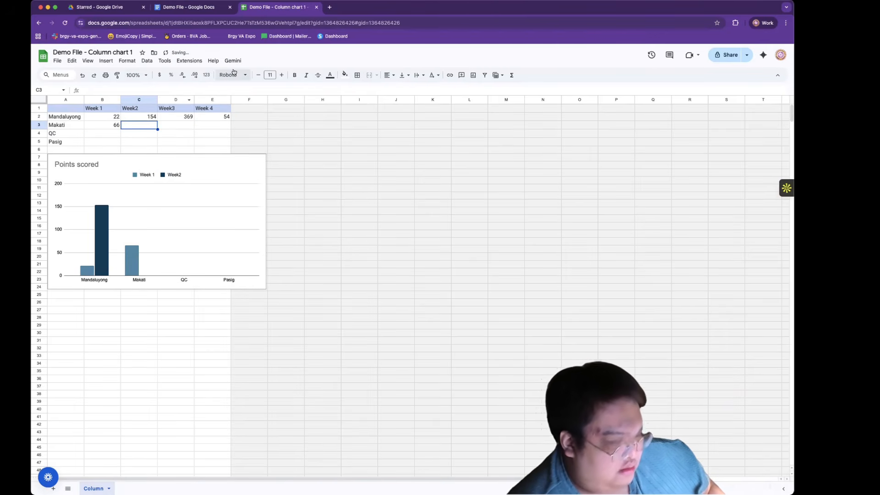
type("7")
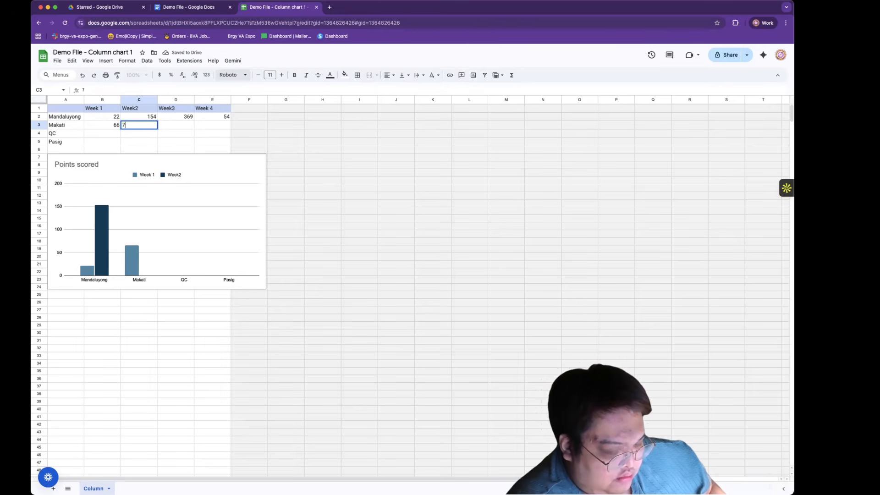
type("85")
left_click(182, 124)
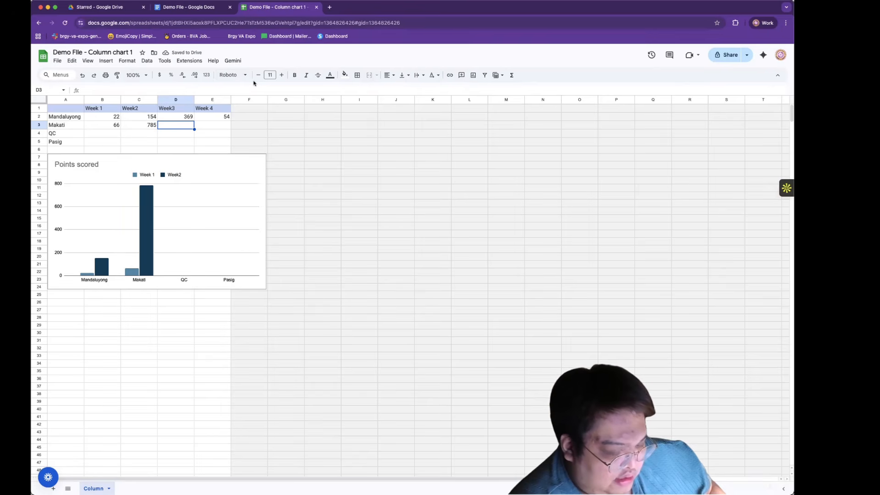
type("89")
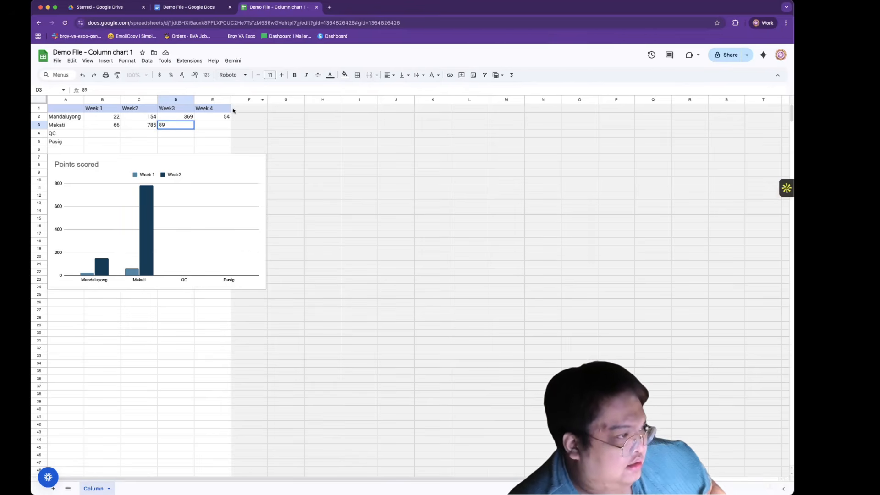
left_click(222, 126)
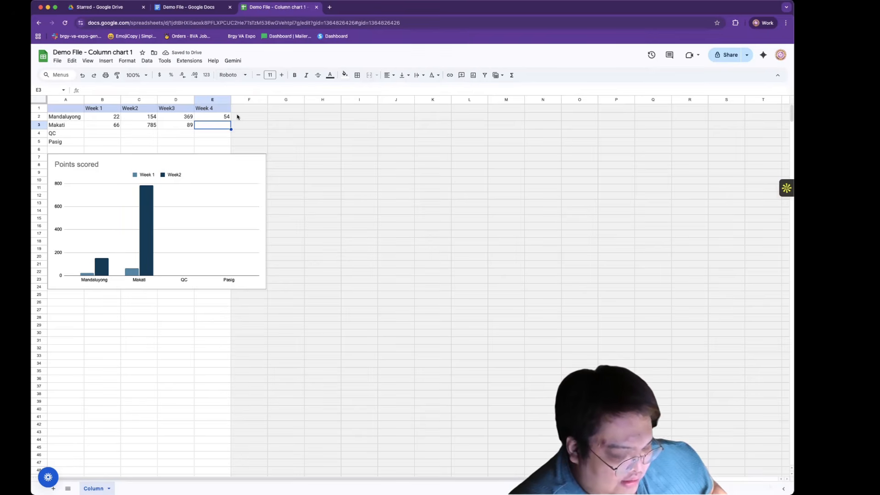
type("235")
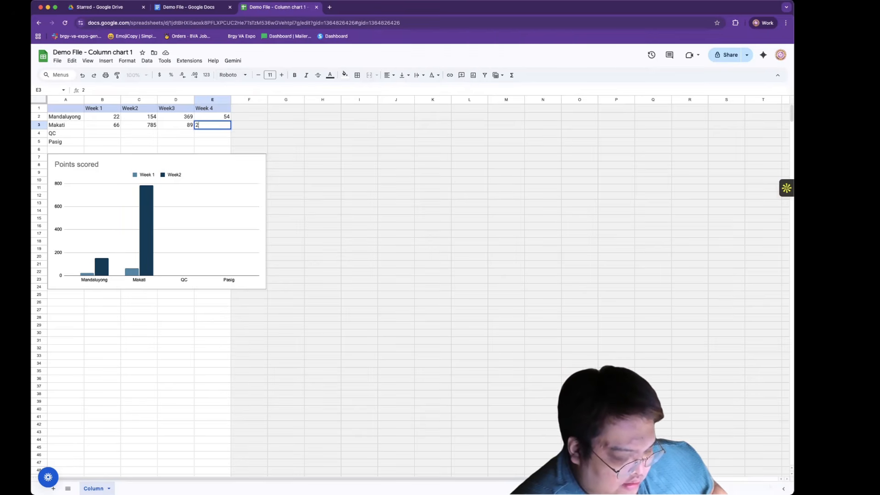
Fill the QC row with 369 and 54 and the Pasig row with 89 and 235, and delete the Week3 and Week 4 columns
left_click(138, 127)
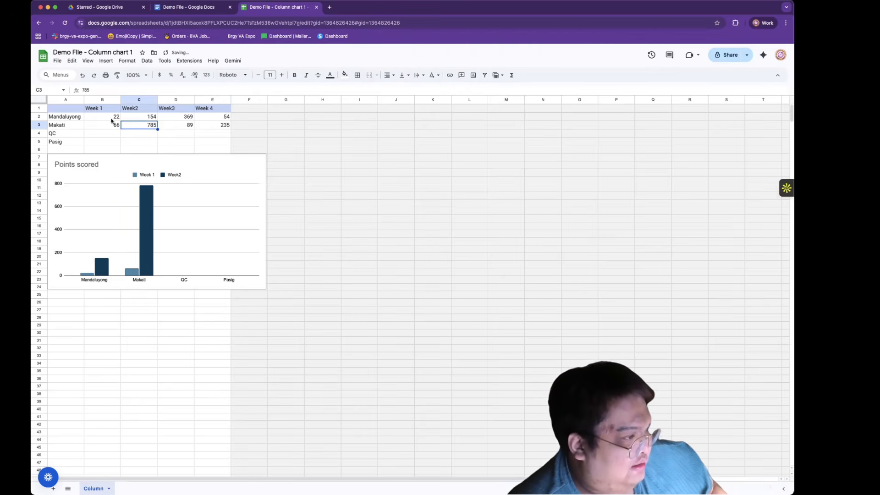
left_click(115, 132)
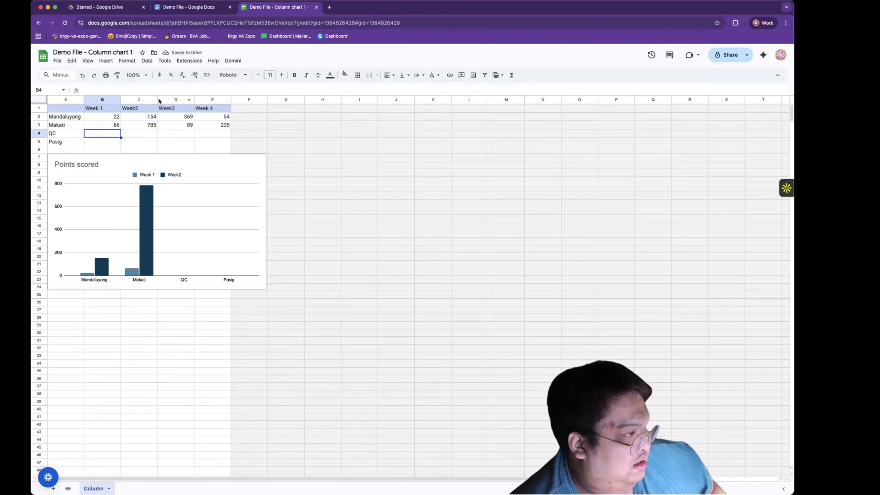
left_click(177, 101)
left_click(212, 99, "shift")
right_click(163, 100)
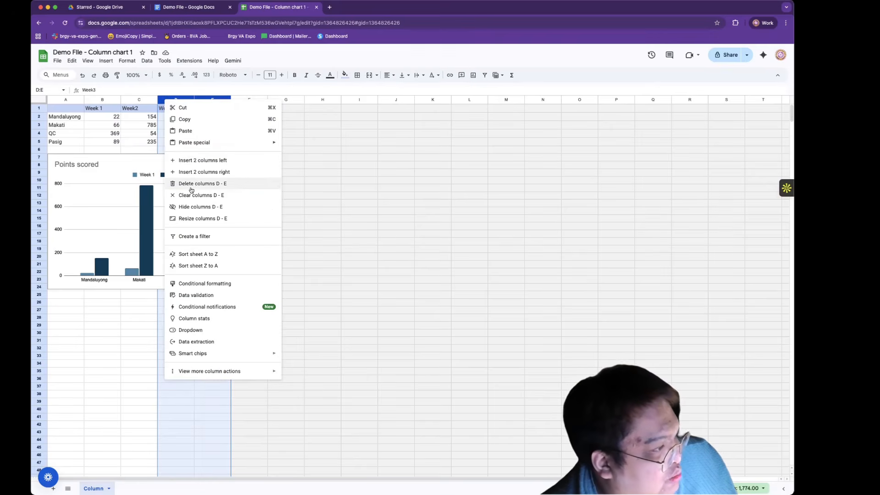
left_click(166, 185)
left_click(142, 293)
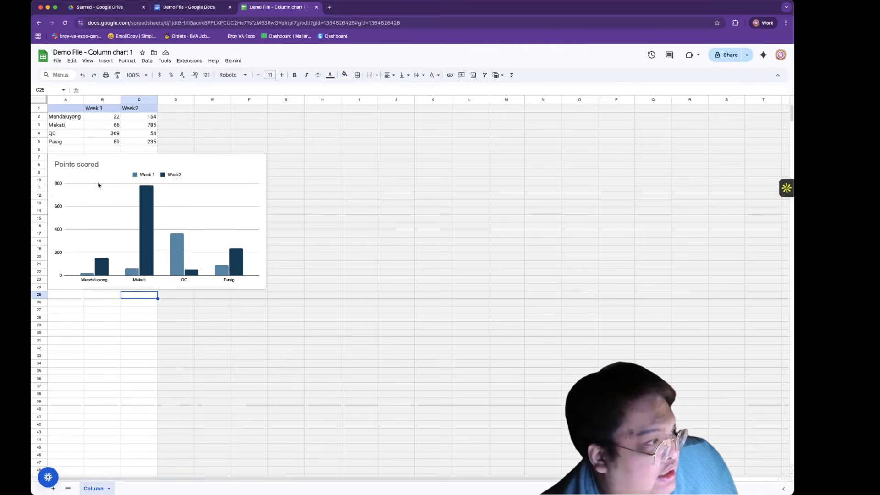
Change the column chart's title from the default text to "Webinar Attendees"
left_click(151, 262)
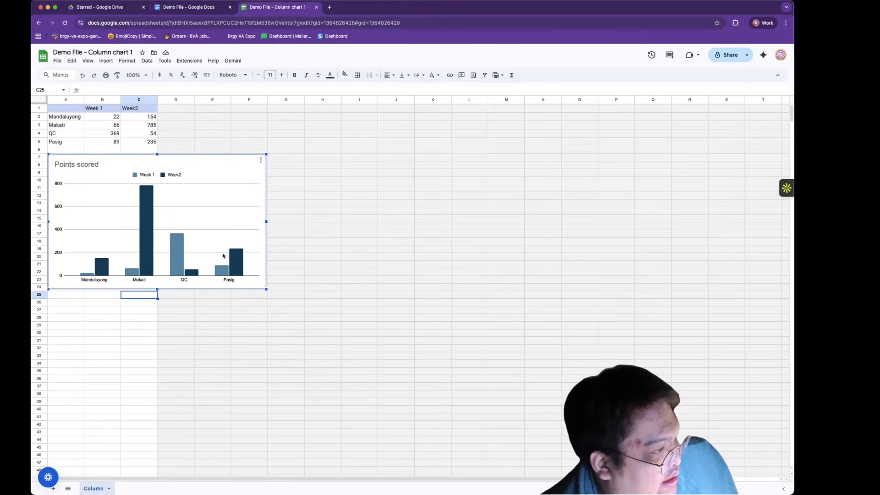
double_click(66, 164)
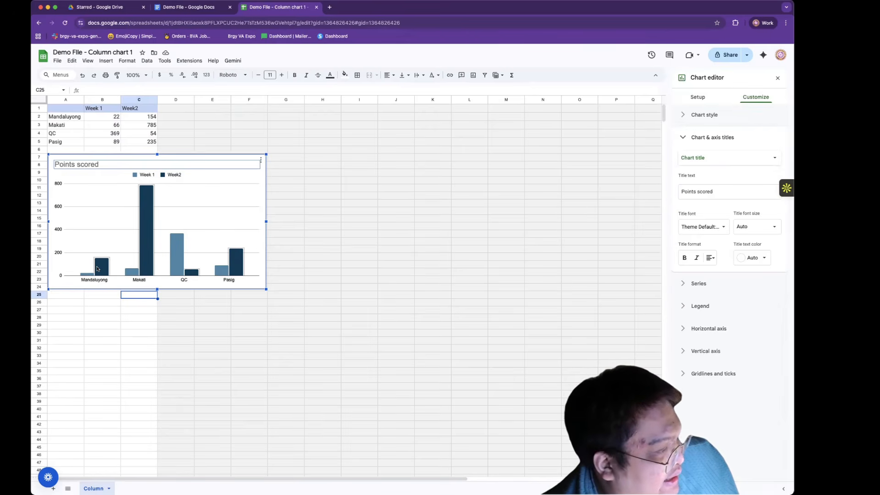
left_click(98, 163)
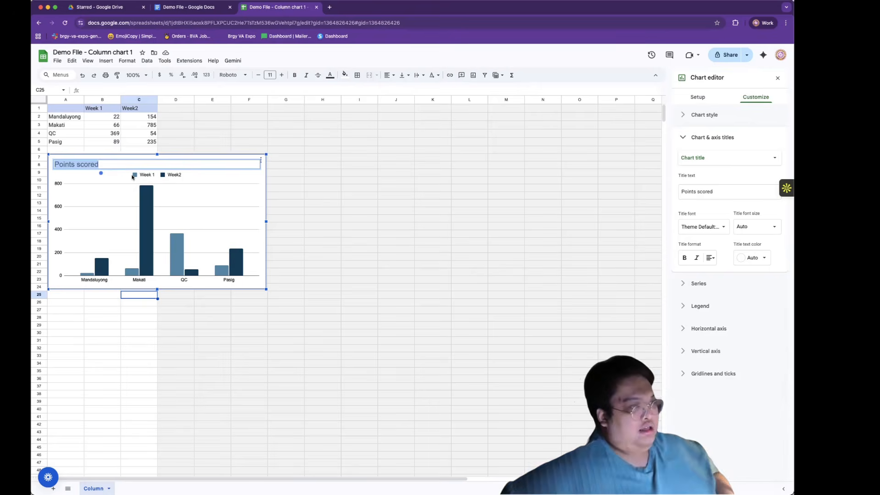
type("Webinar")
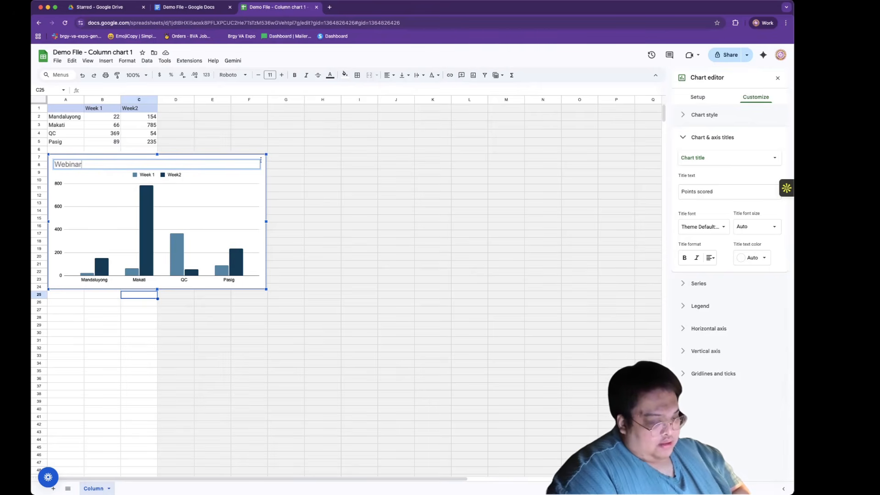
type(" Attemd")
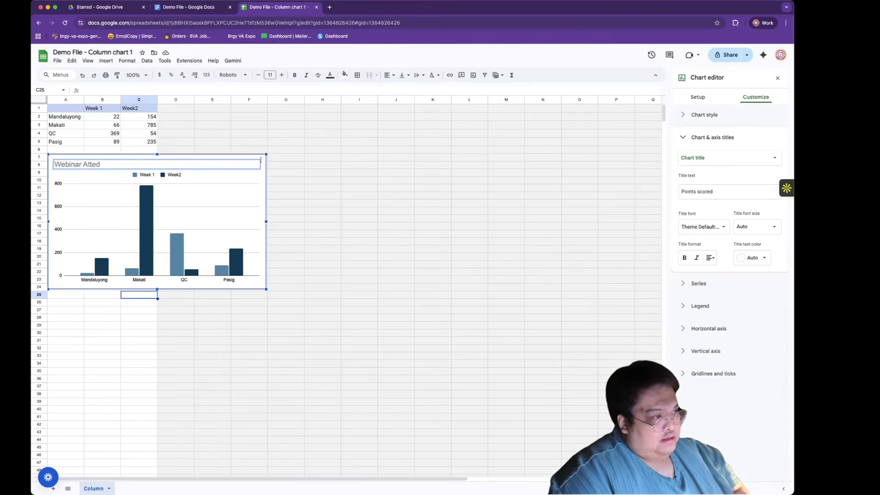
key("BackSpace")
key("BackSpace")
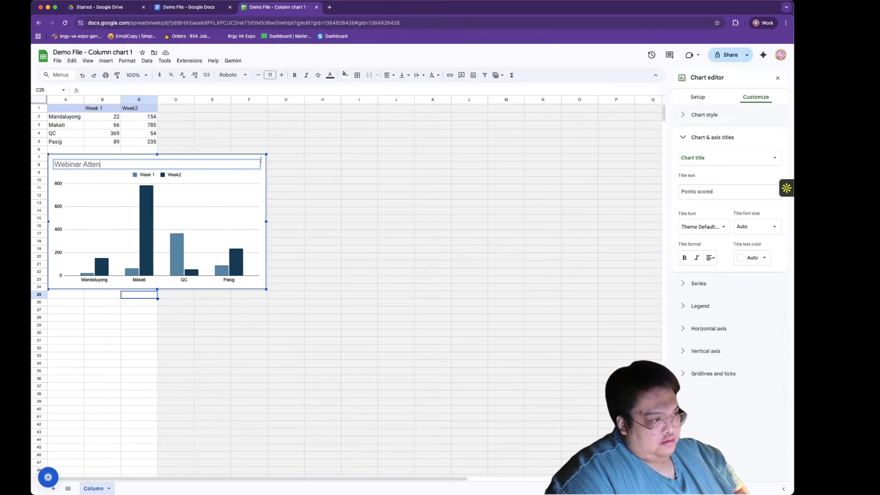
type("ndees")
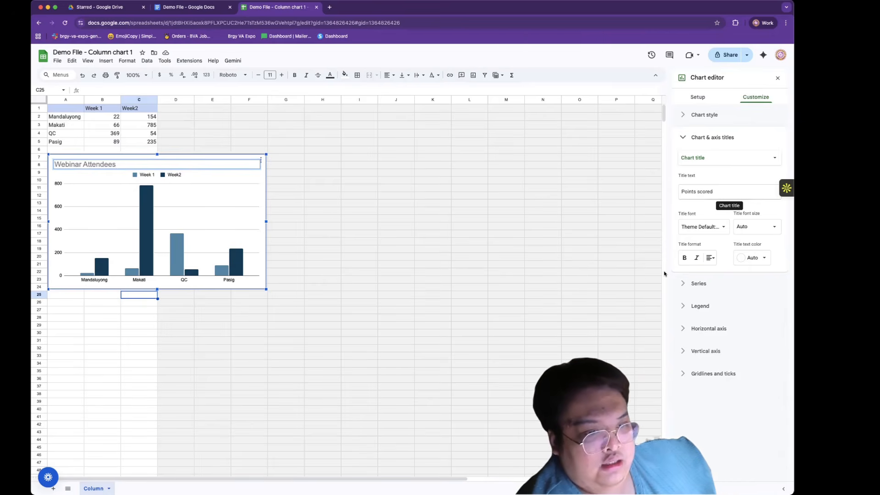
Set the fill color of the chart's Week2 series to a muted light magenta
left_click(686, 116)
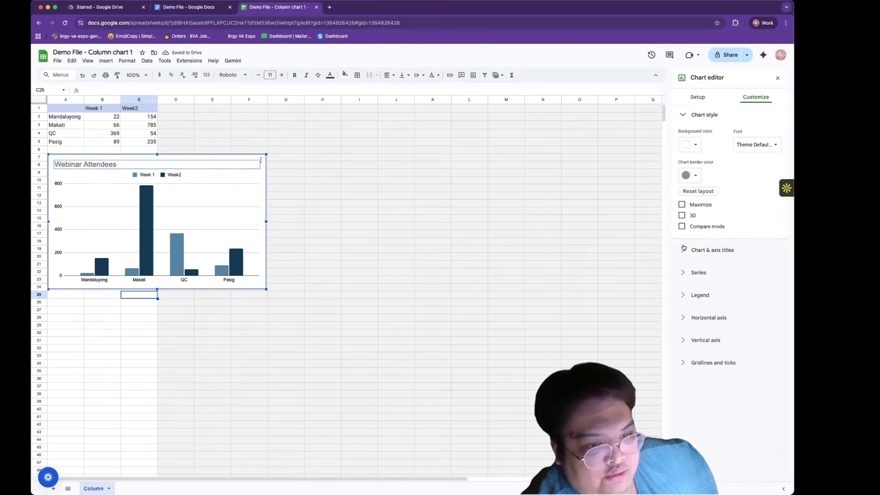
left_click(149, 214)
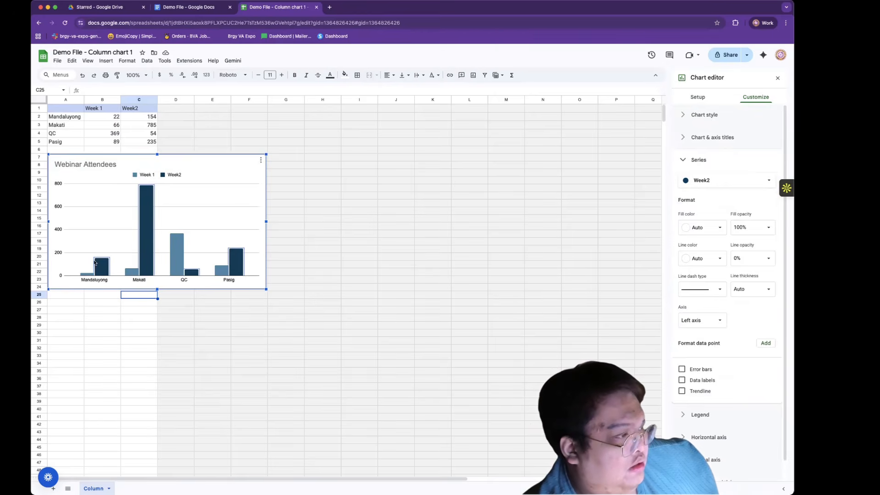
left_click(149, 214)
left_click(163, 175)
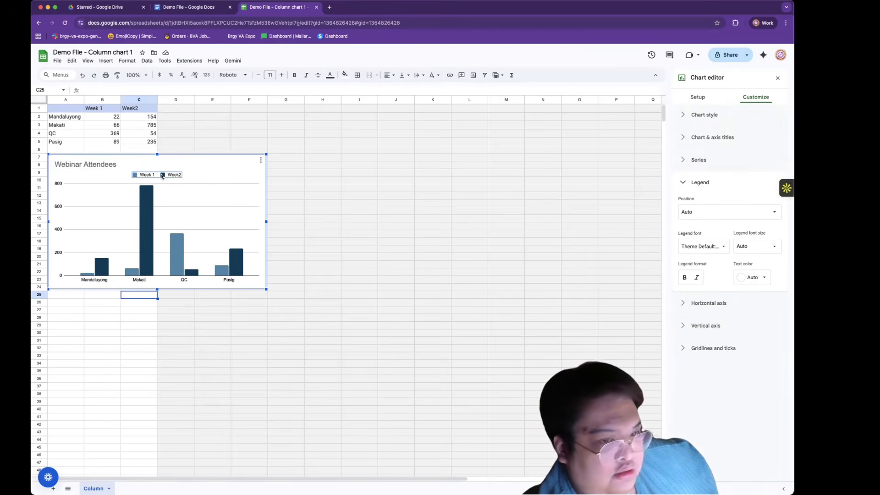
left_click(146, 229)
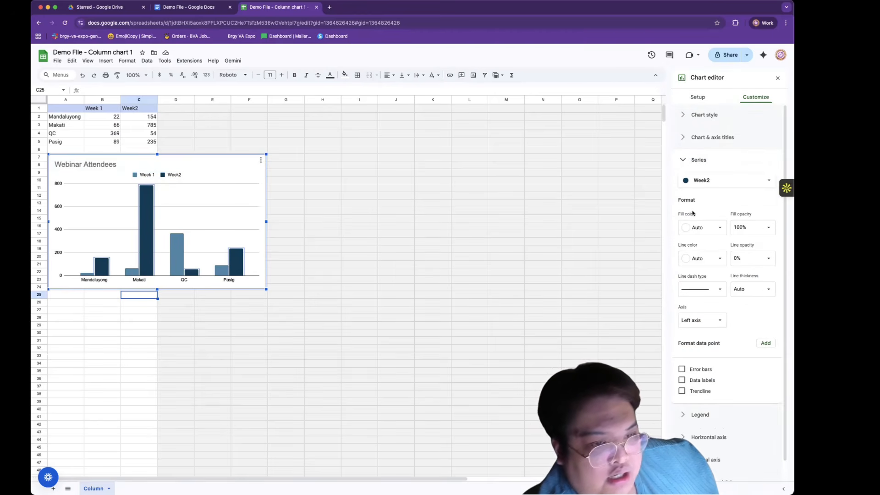
left_click(708, 181)
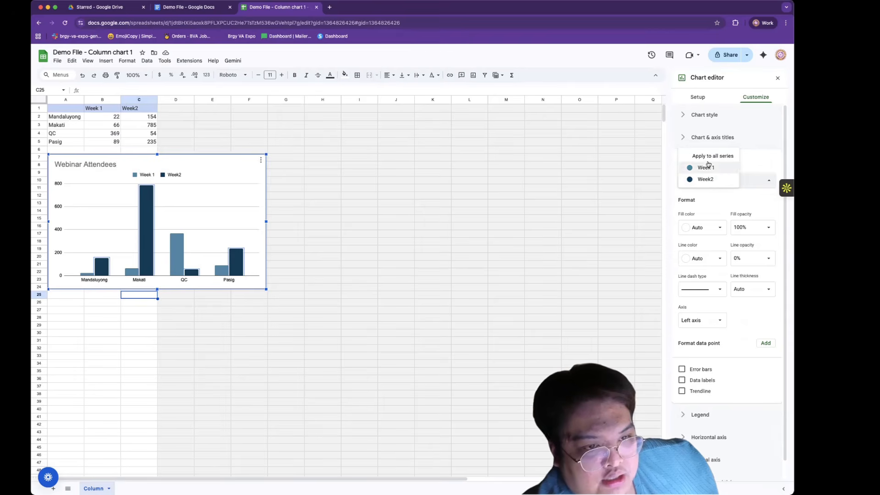
left_click(729, 195)
left_click(712, 228)
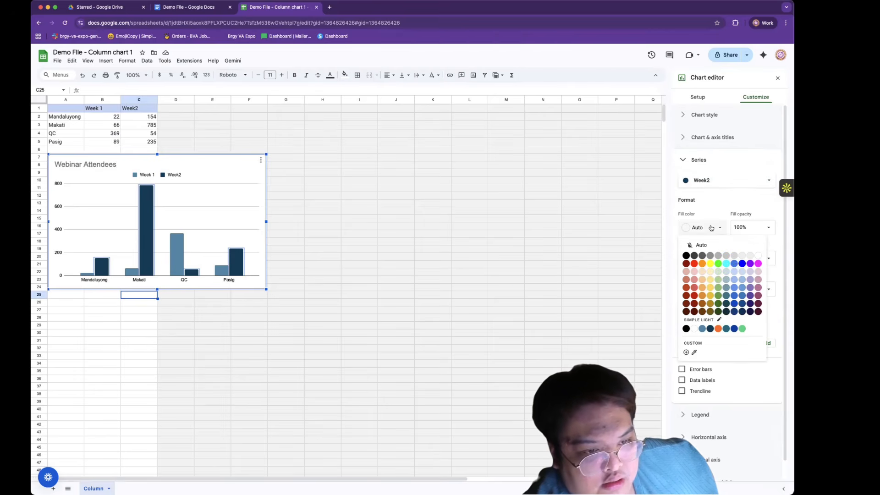
left_click(757, 287)
Set the fill color of the chart's Week 1 series to light yellow
left_click(177, 252)
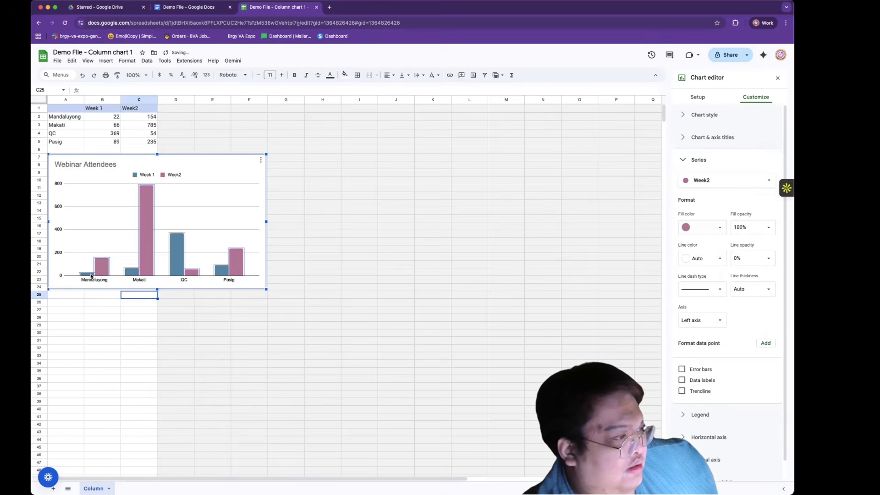
left_click(721, 180)
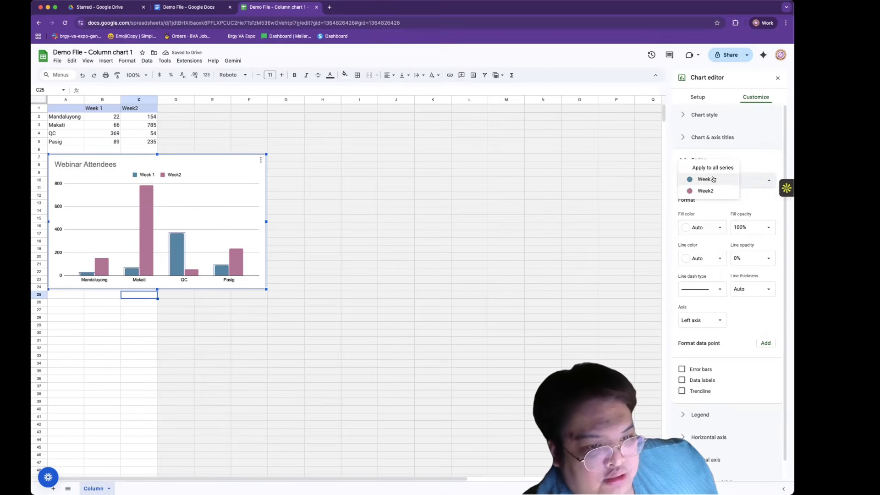
left_click(709, 178)
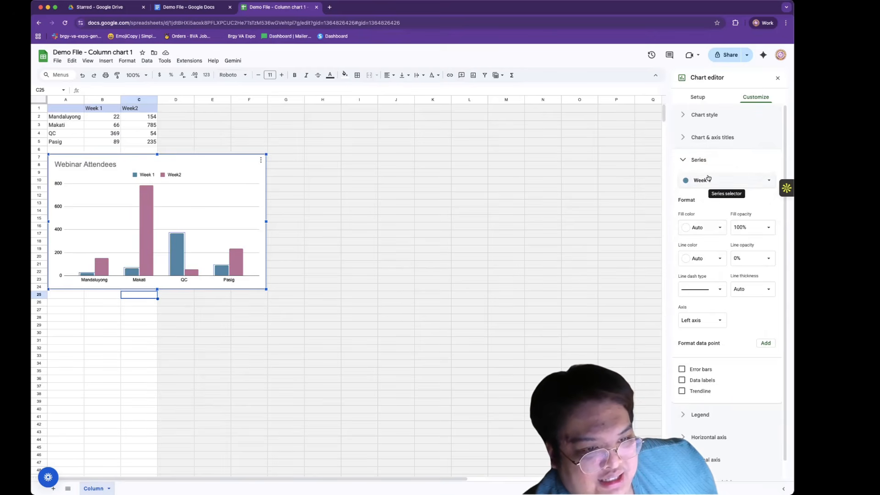
left_click(697, 223)
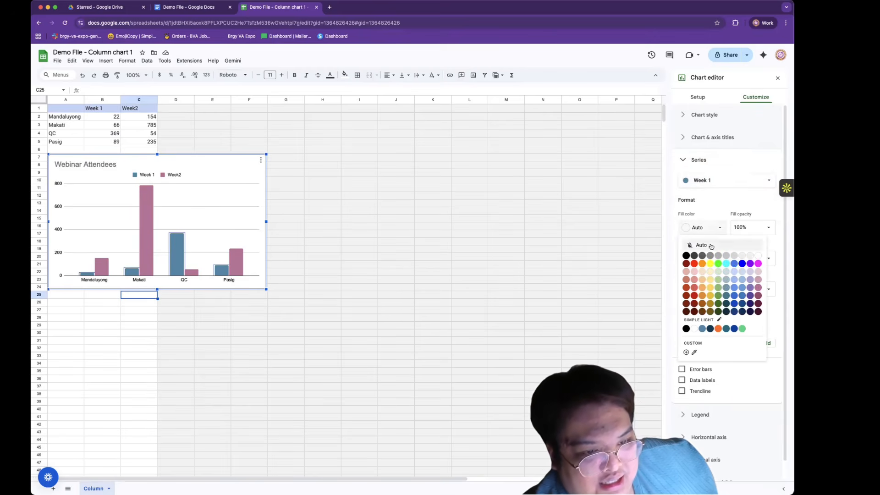
left_click(709, 289)
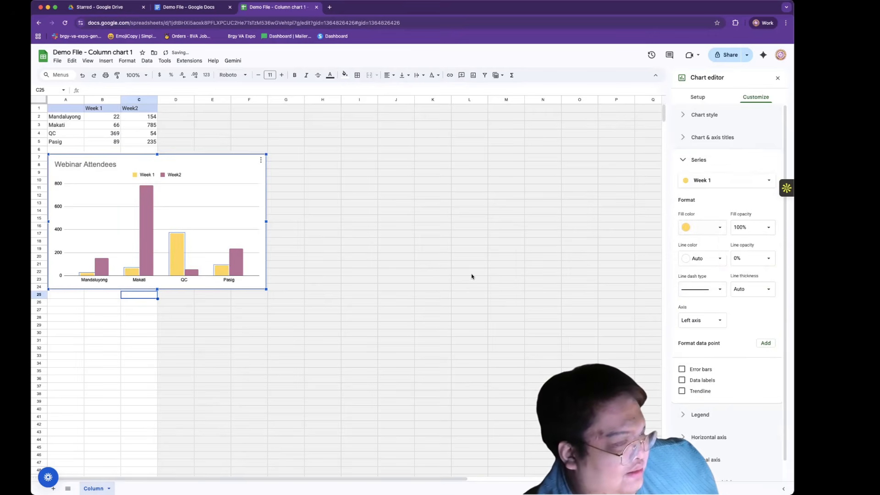
left_click(346, 259)
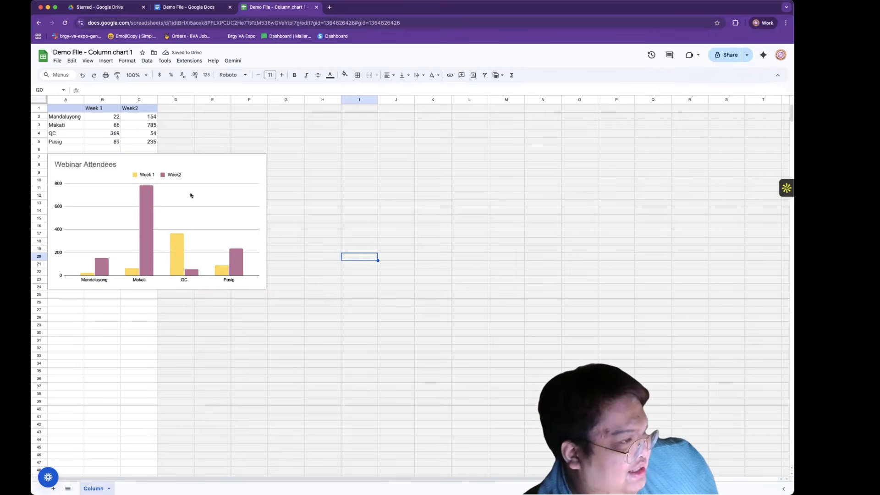
Switch to the Demo File document and update its linked chart from the source spreadsheet
left_click(162, 182)
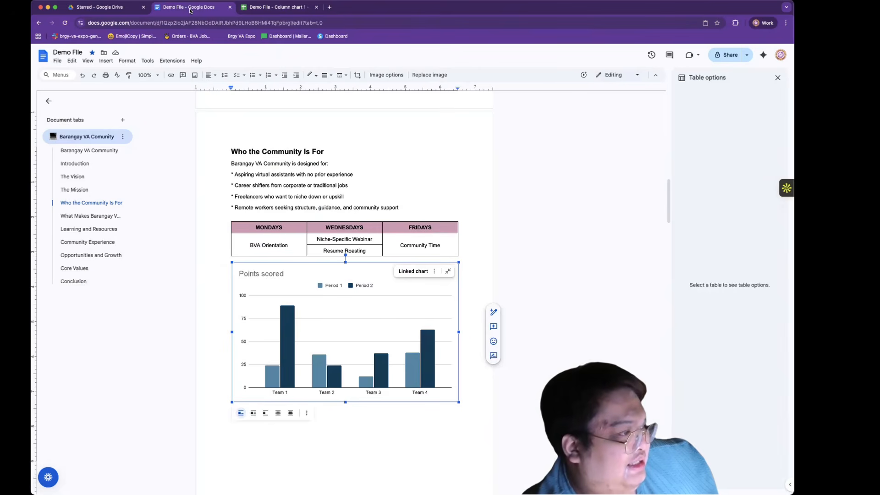
left_click(189, 7)
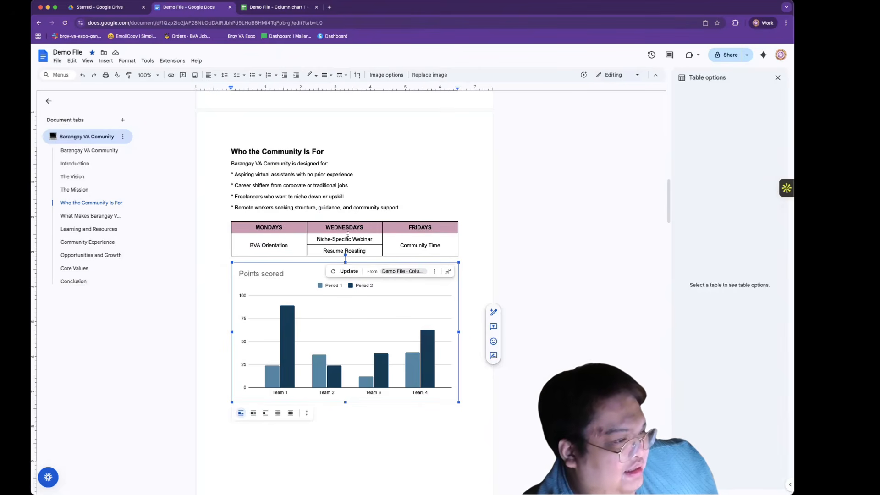
left_click(346, 271)
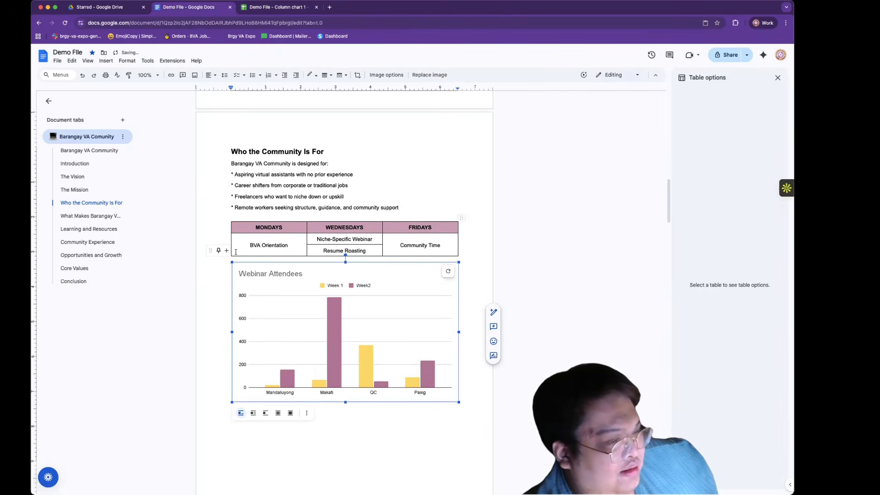
left_click(256, 196)
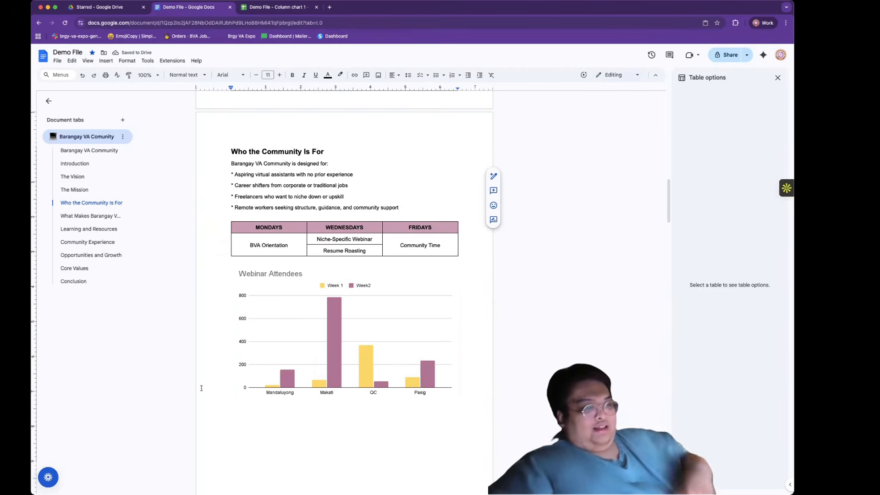
Close the Column chart 1 spreadsheet and return to the Demo File document
scroll(289, 385, "down", 3)
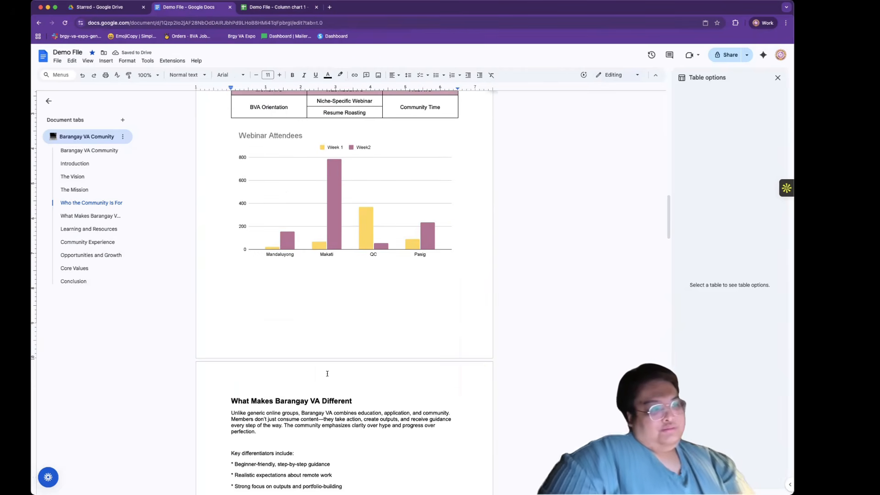
scroll(325, 372, "up", 1)
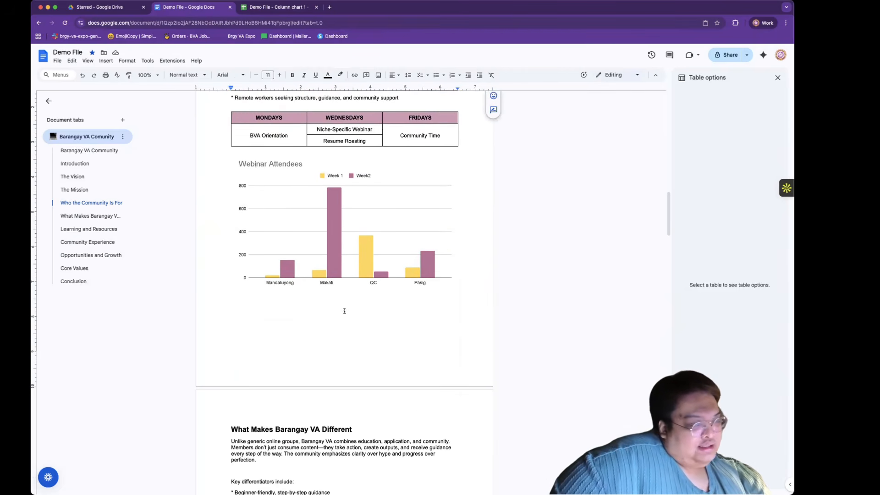
scroll(327, 268, "up", 4)
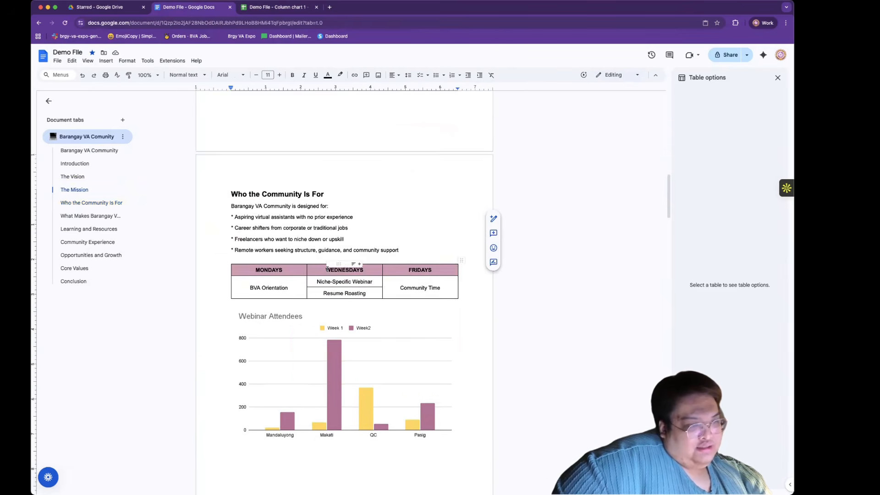
scroll(327, 269, "down", 3)
scroll(326, 269, "down", 4)
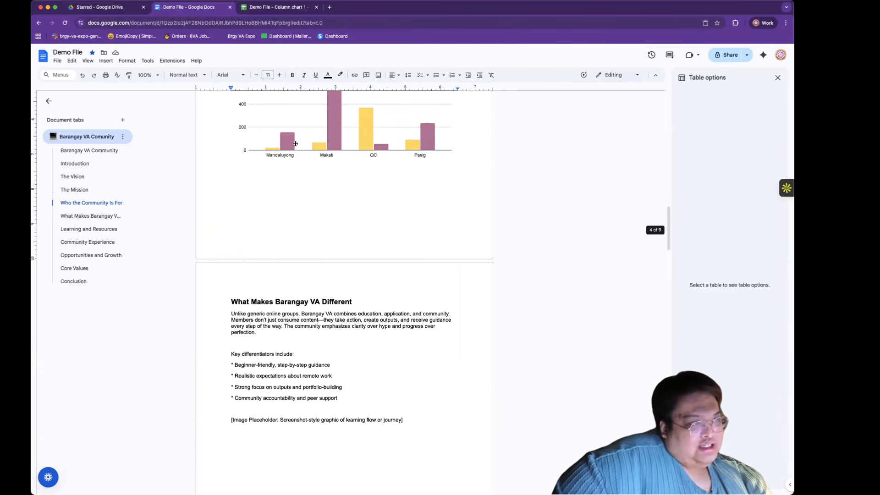
left_click(255, 7)
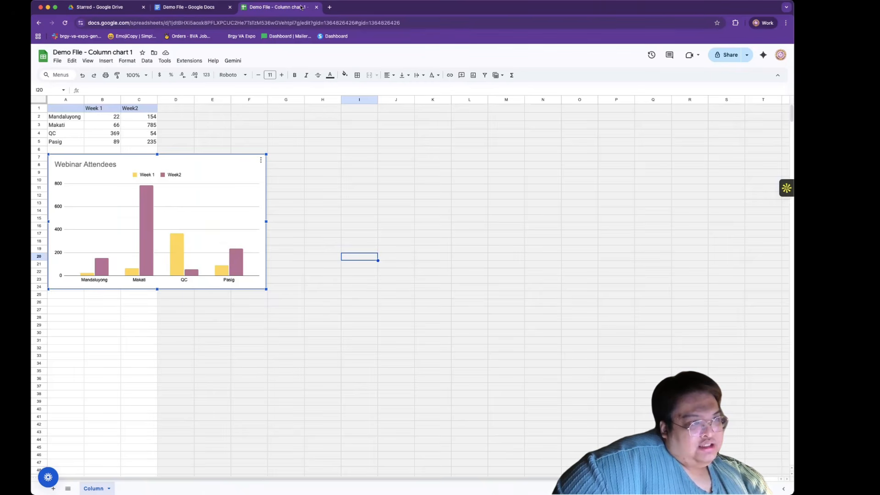
left_click(316, 8)
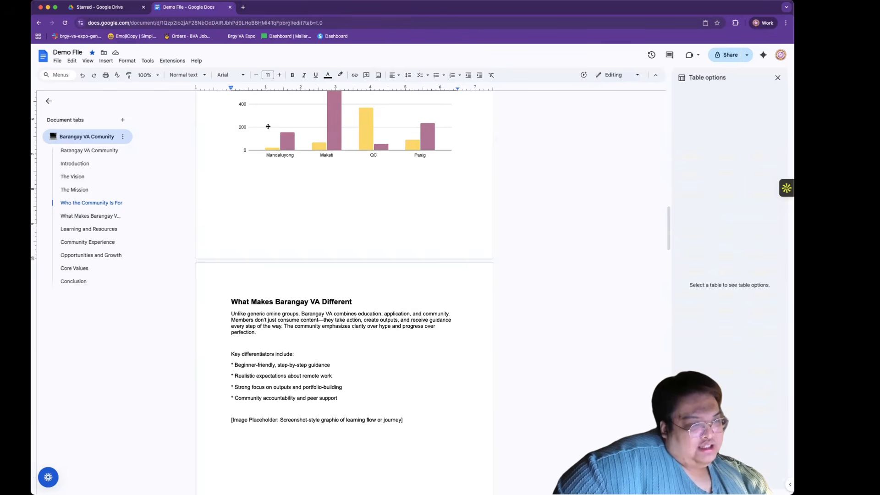
Select the Webinar Attendees chart below the schedule table to view its linked-chart controls, and deselect it
scroll(268, 126, "up", 4)
left_click(351, 217)
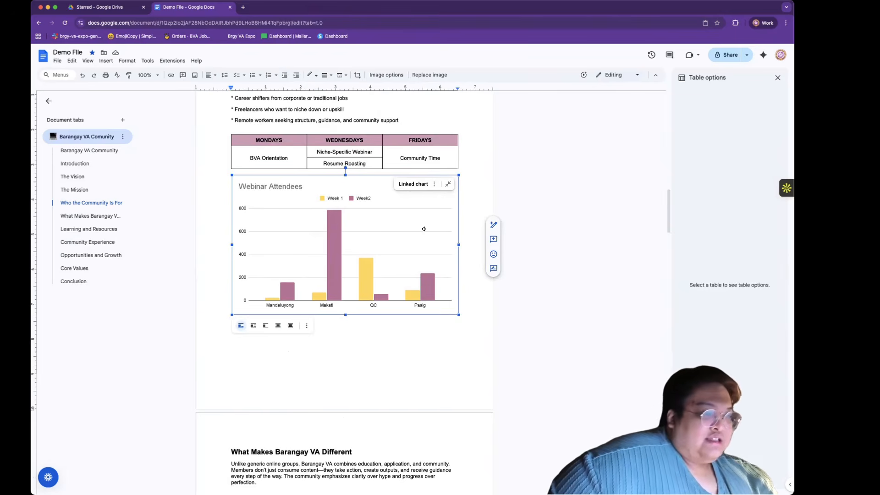
left_click(421, 347)
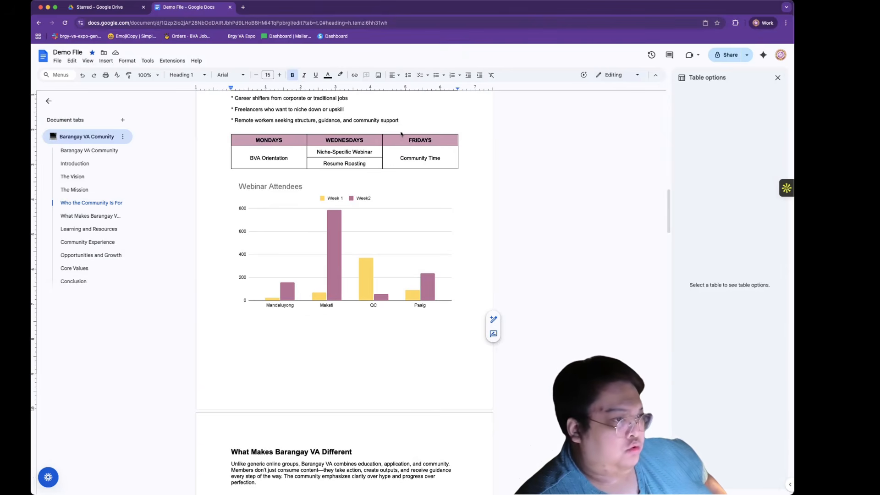
scroll(404, 129, "down", 6)
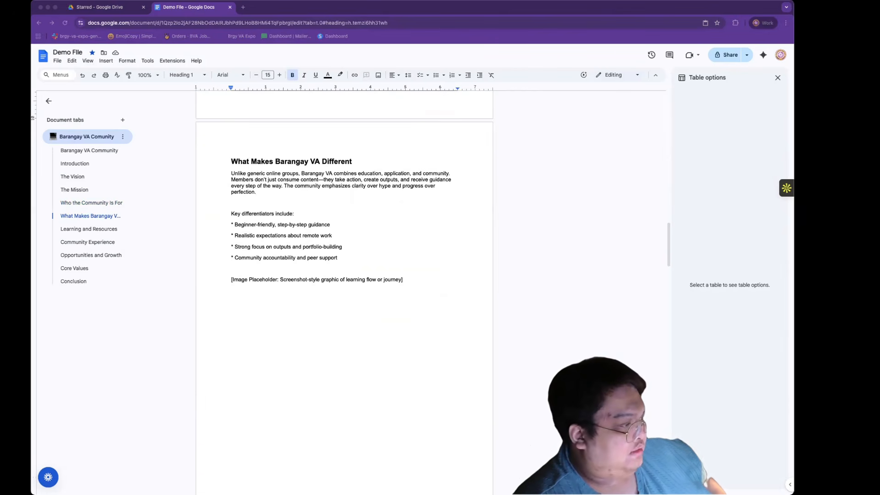
left_click(565, 212)
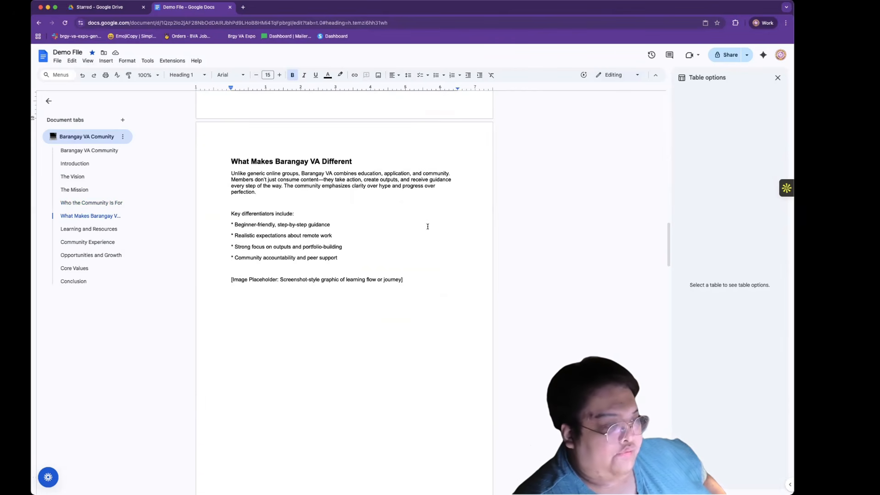
scroll(328, 229, "up", 1)
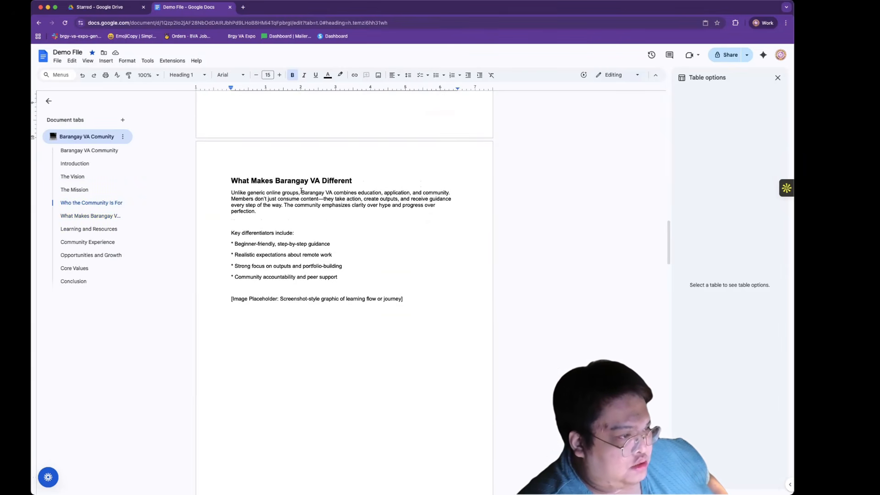
left_click_drag(301, 193, 333, 193)
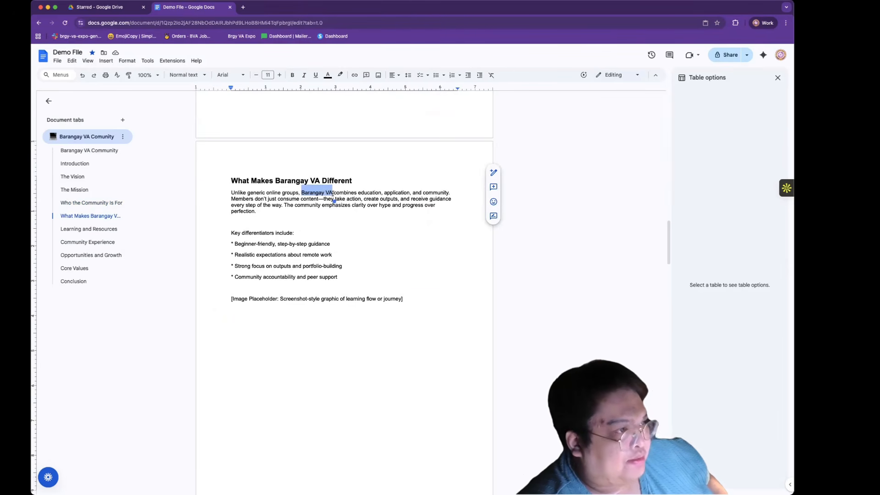
left_click(354, 75)
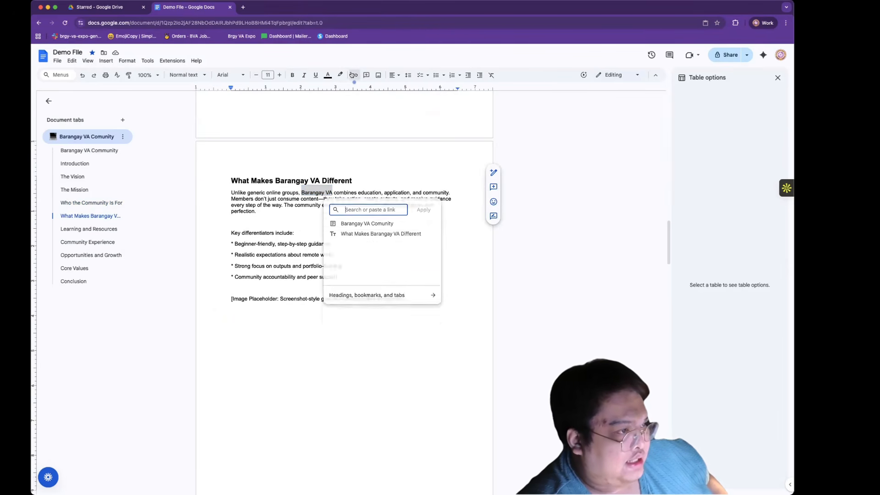
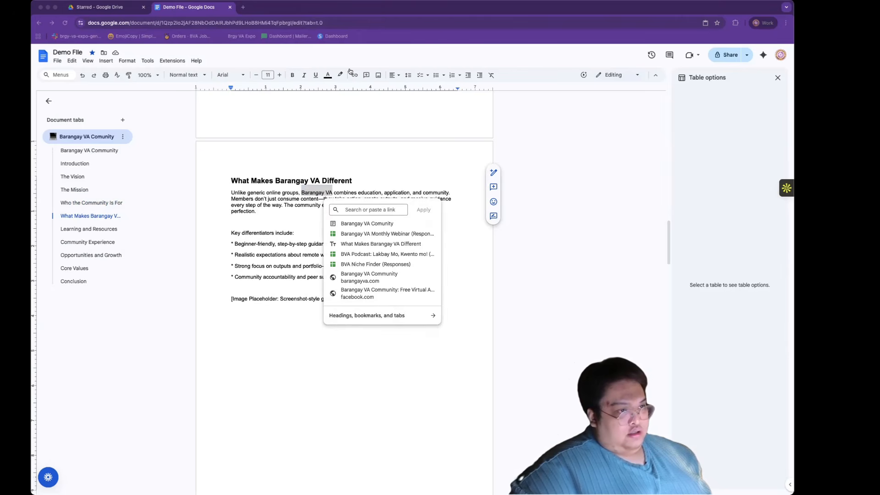
right_click(363, 208)
left_click(380, 271)
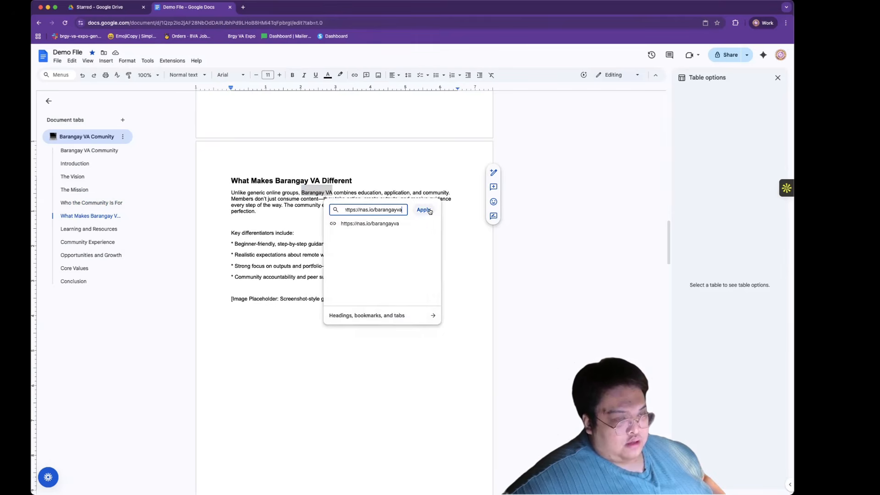
left_click(426, 210)
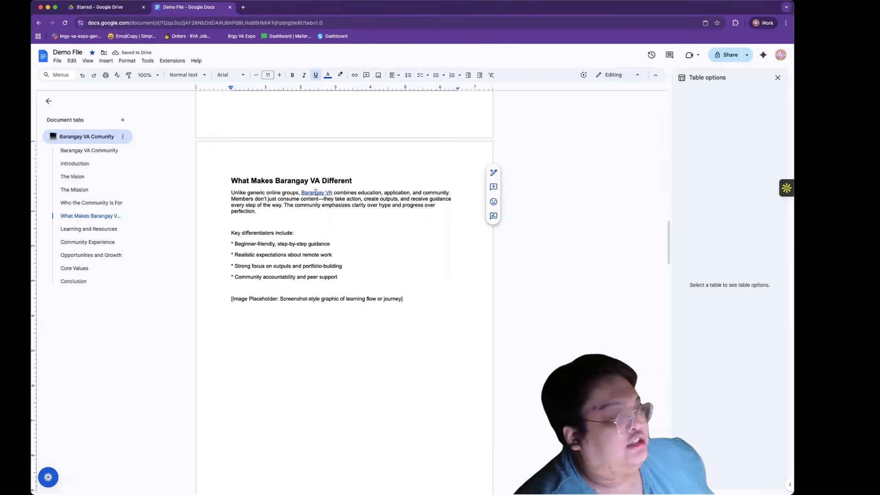
Open the web page linked from Barangay VA and look through its events, products and posts
mouse_move(316, 192)
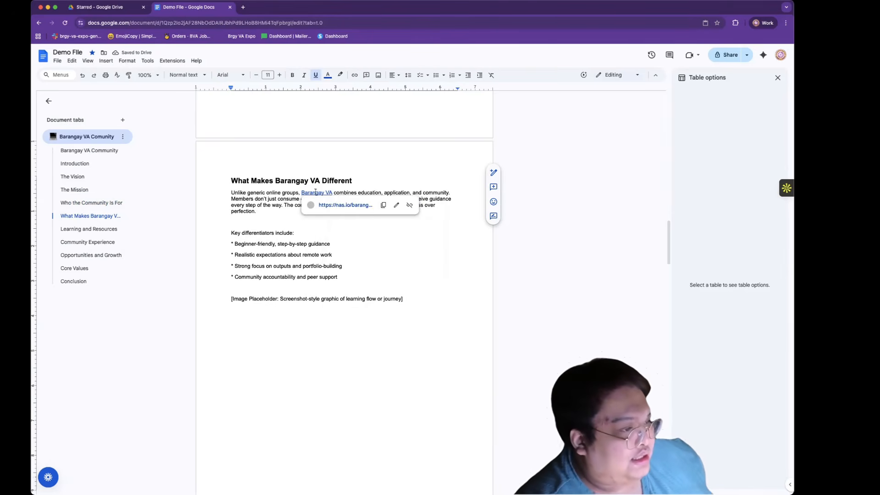
left_click(339, 206)
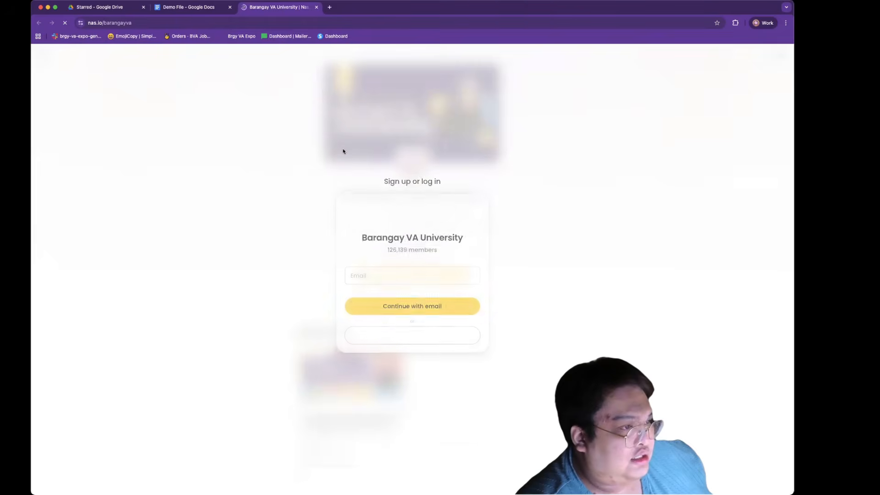
left_click(304, 97)
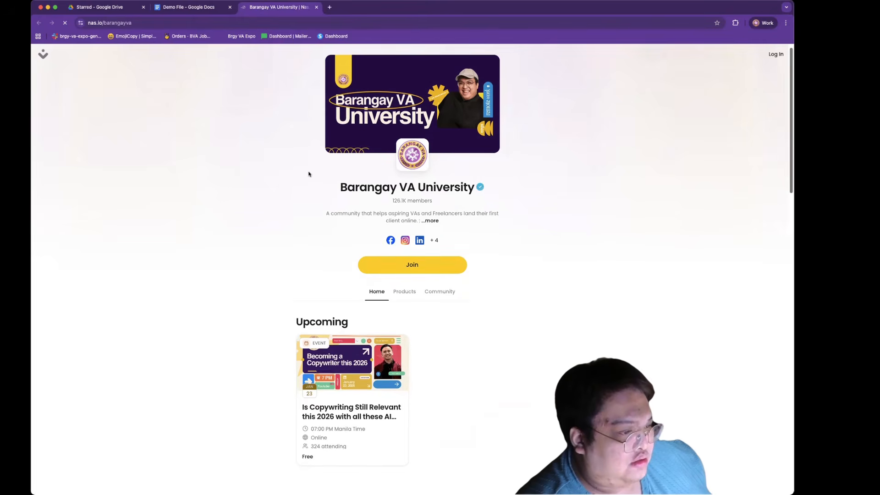
scroll(309, 171, "down", 3)
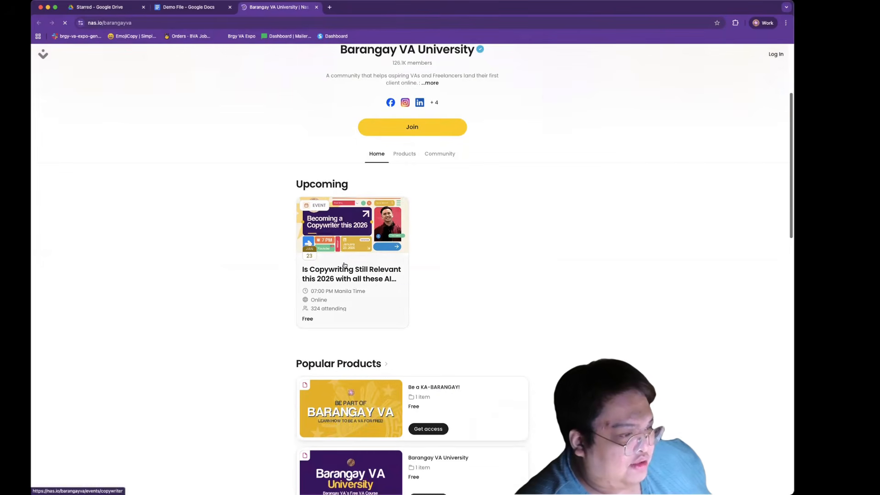
scroll(342, 263, "down", 15)
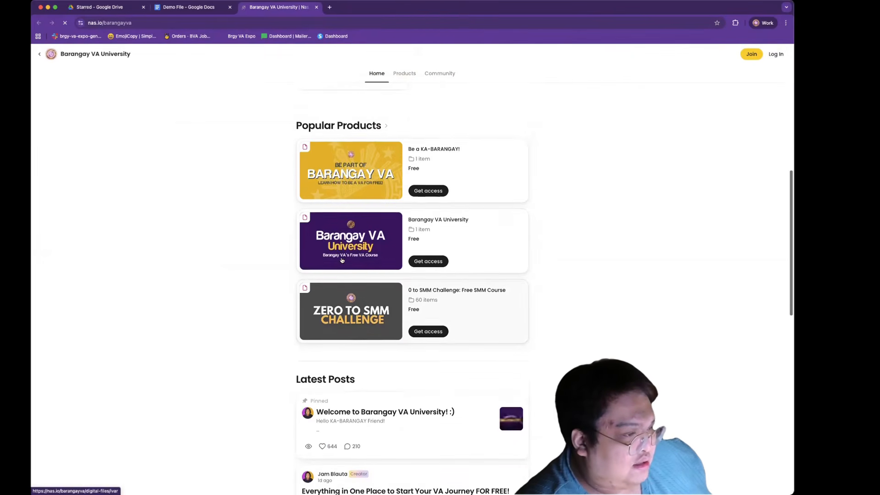
scroll(341, 260, "up", 15)
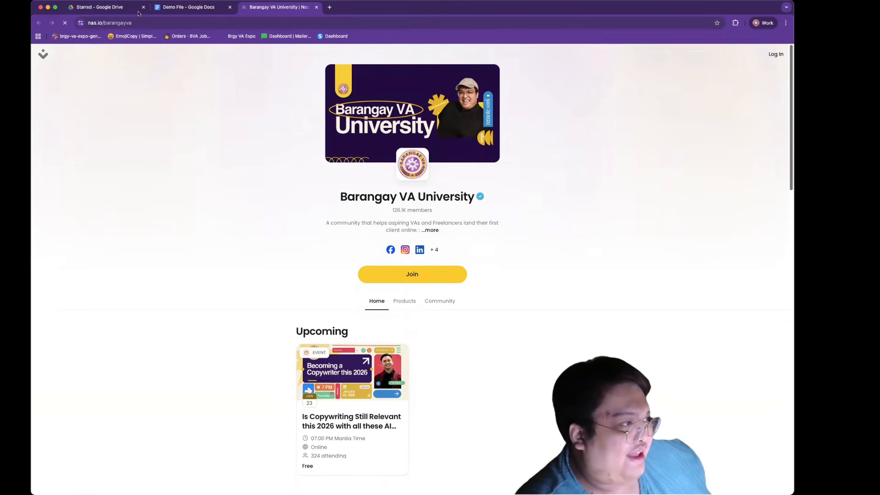
Return to the Demo File document and view the preview and options of the Barangay VA link
left_click(187, 9)
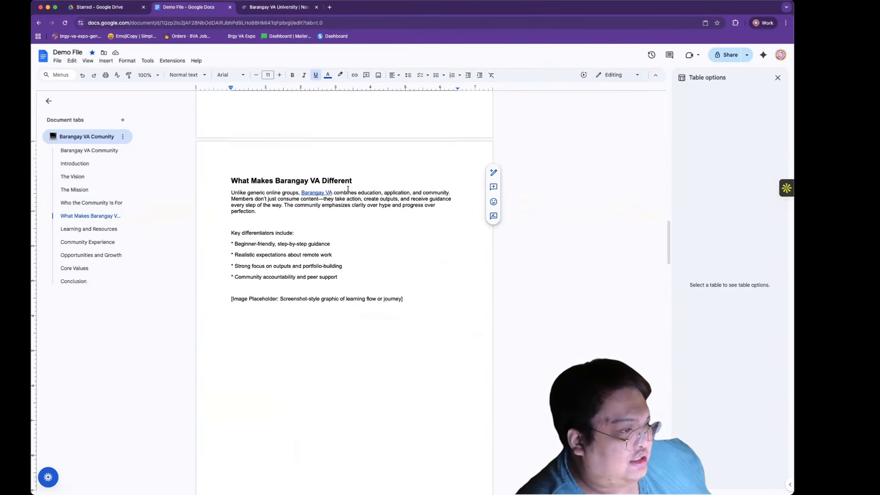
left_click_drag(332, 193, 300, 193)
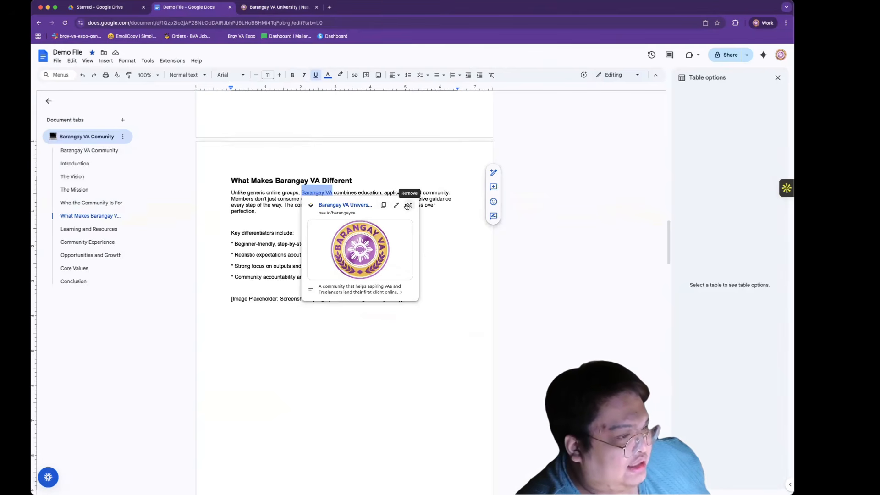
left_click(357, 179)
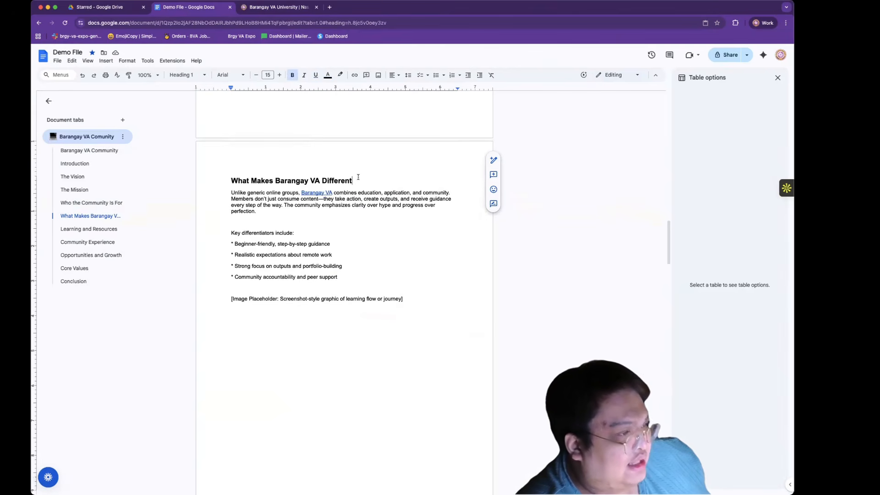
Link the words structured modules under Learning and Resources to the document's Opportunities and Growth heading
scroll(355, 202, "down", 10)
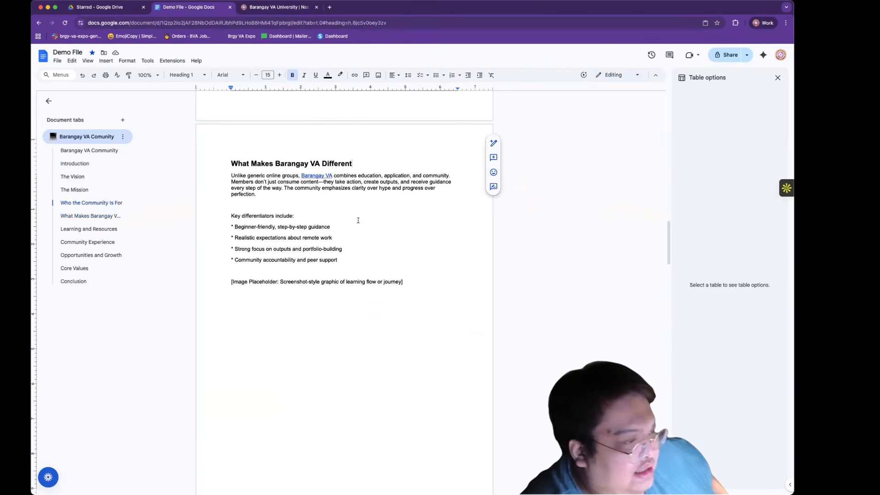
scroll(358, 220, "up", 1)
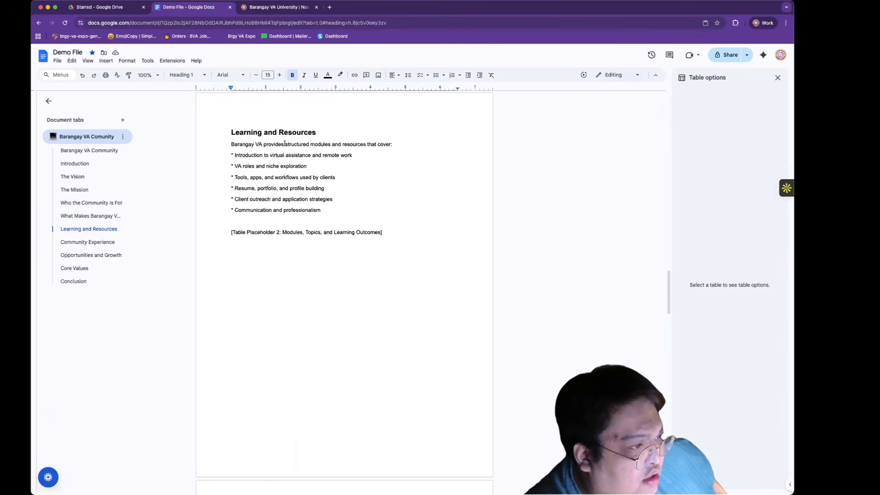
left_click_drag(285, 144, 330, 144)
right_click(314, 143)
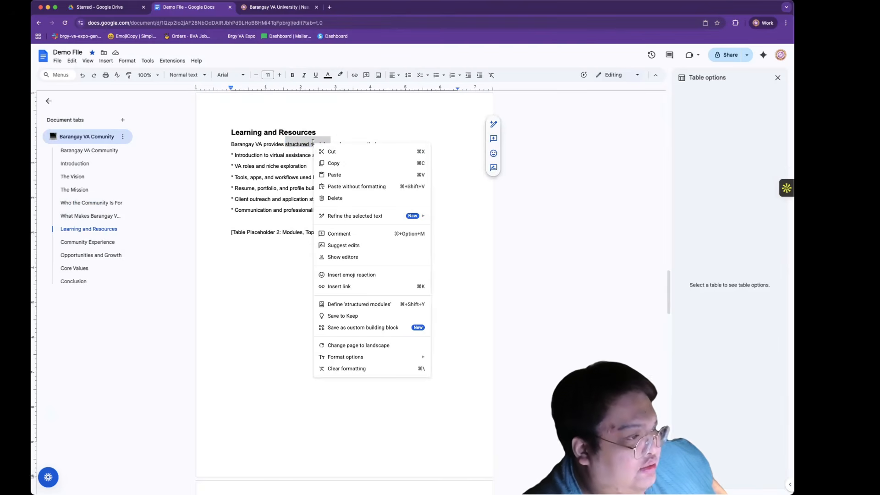
left_click(351, 75)
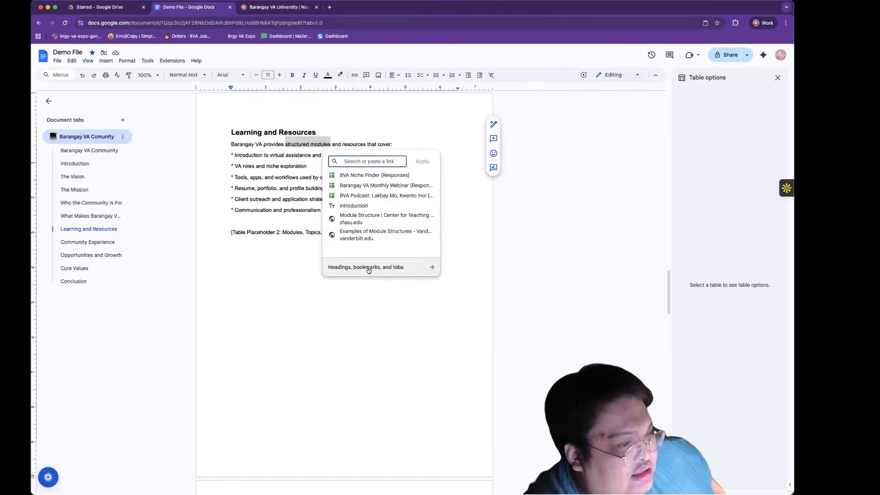
left_click(398, 268)
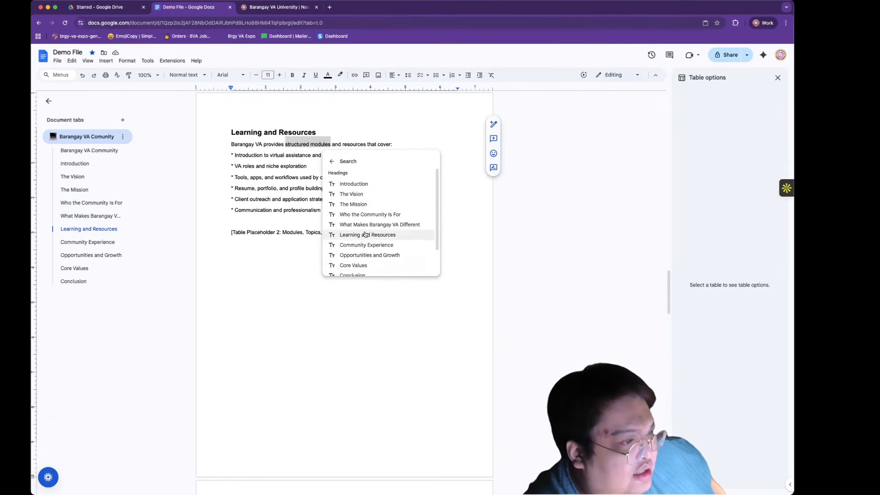
scroll(367, 233, "down", 5)
scroll(364, 233, "down", 5)
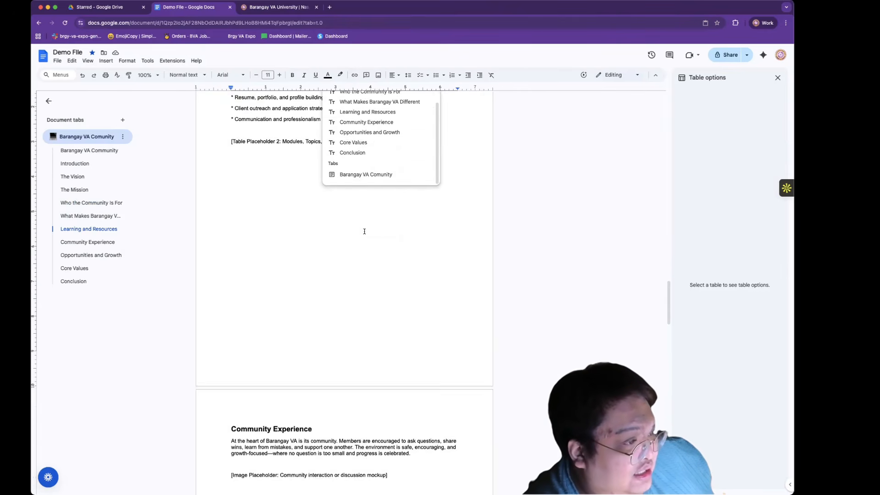
scroll(364, 232, "up", 3)
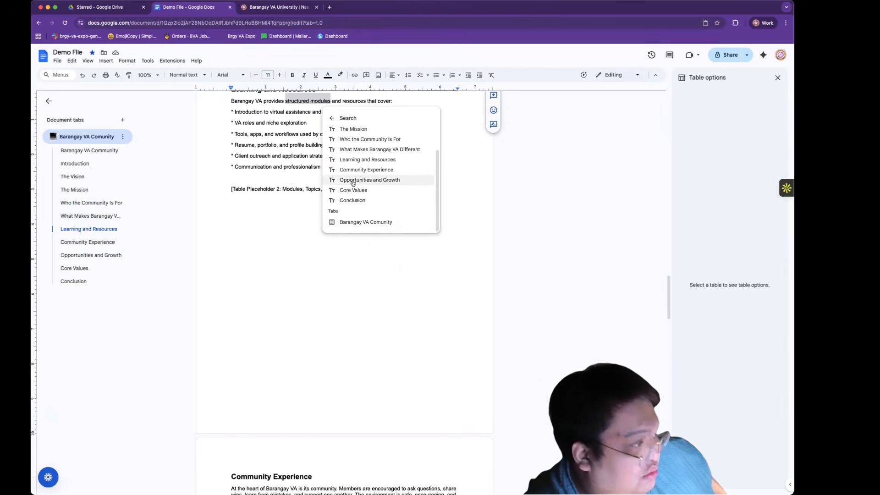
scroll(285, 199, "up", 1)
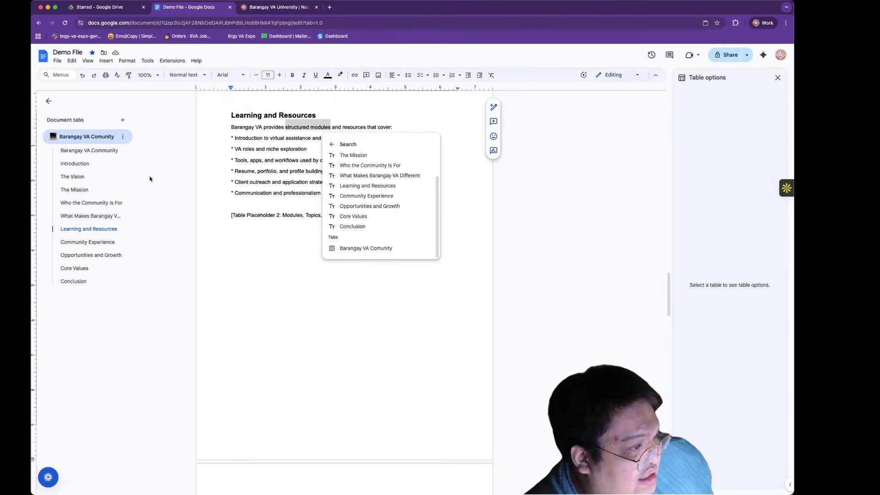
left_click(346, 206)
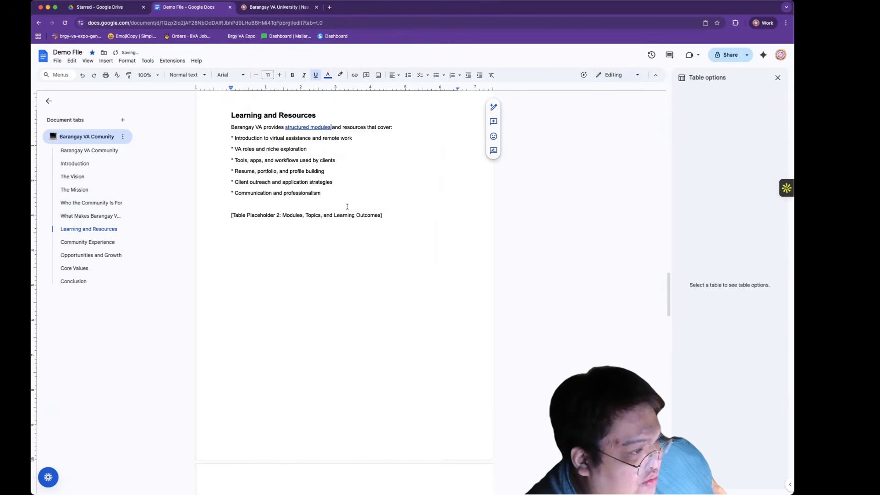
Follow the structured modules link to its target heading in the document
left_click(300, 130)
left_click(319, 141)
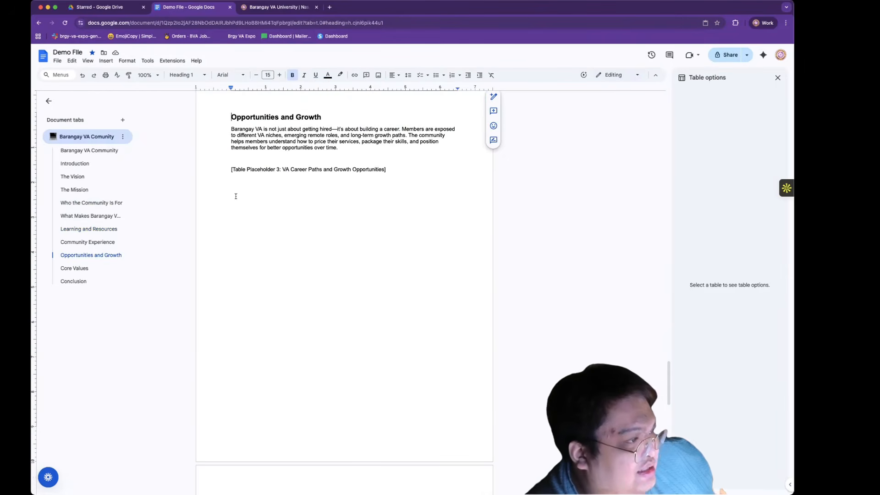
Insert page numbers in the document's footer starting on the first page, and check them on the pages
scroll(238, 210, "up", 20)
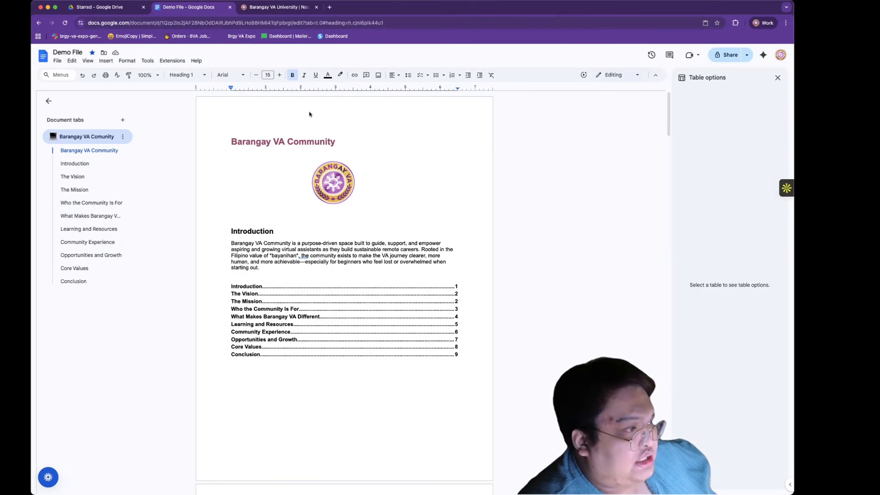
left_click(99, 61)
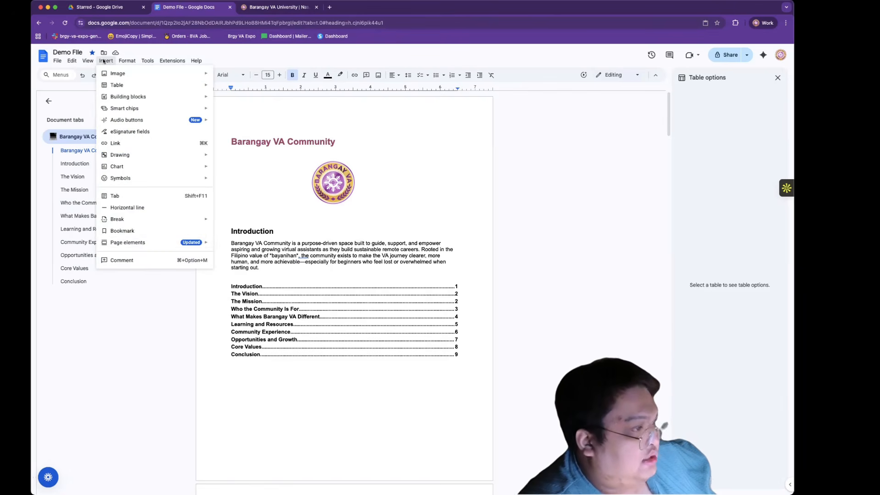
mouse_move(183, 243)
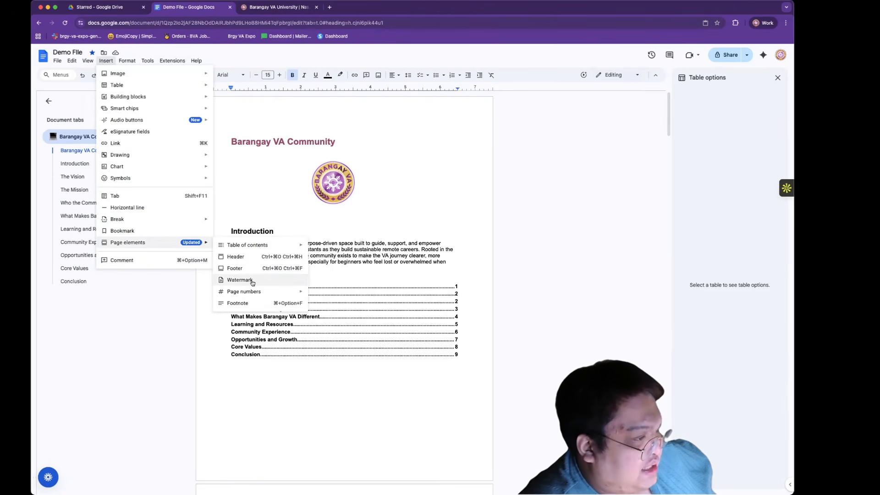
mouse_move(251, 291)
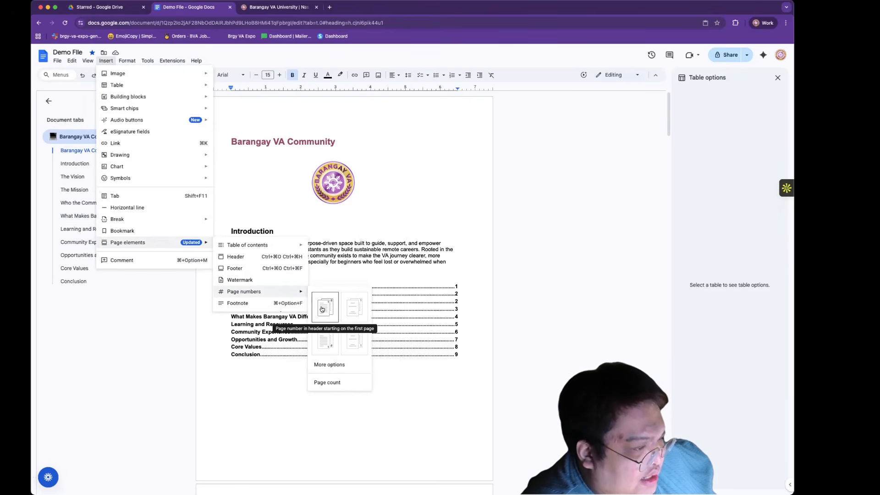
left_click(322, 340)
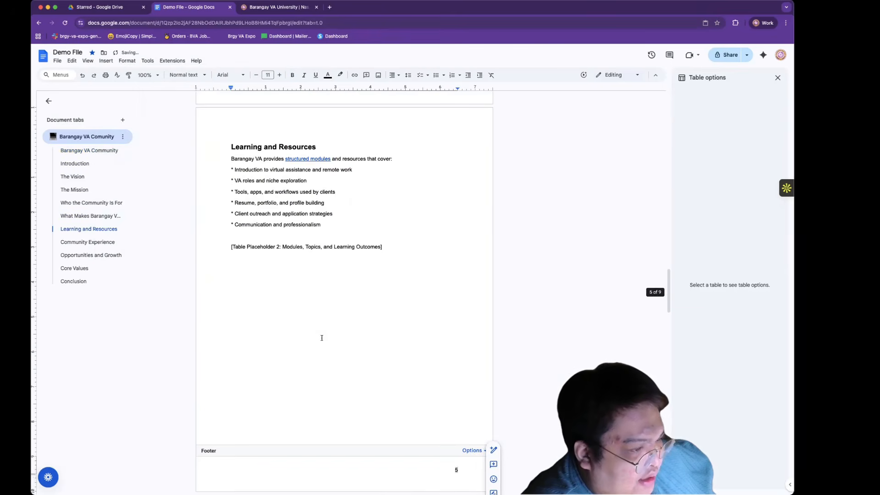
scroll(322, 337, "down", 2)
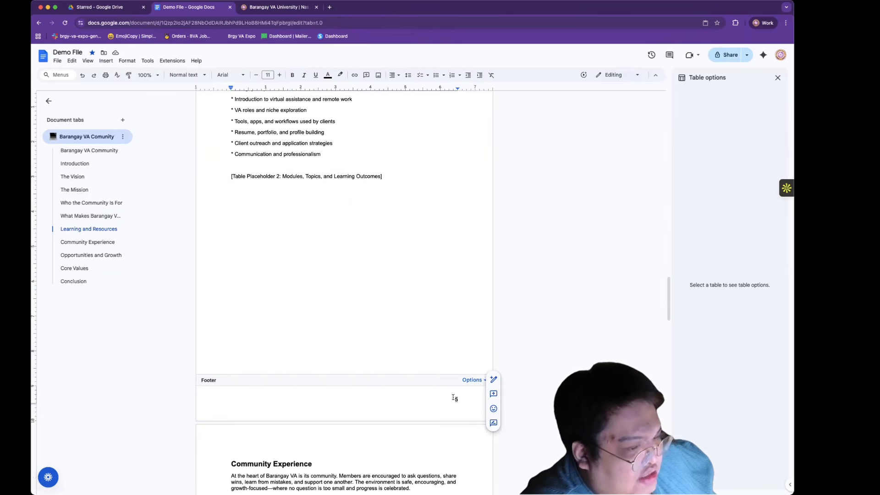
scroll(454, 398, "down", 20)
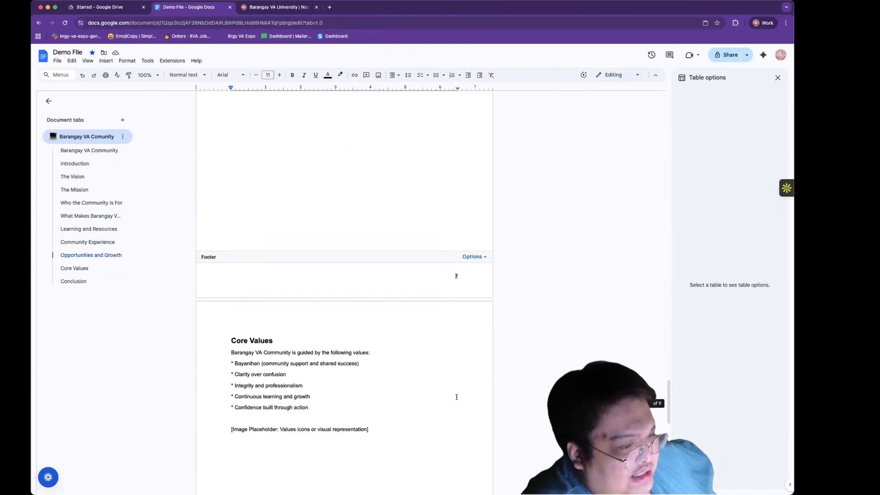
scroll(456, 396, "up", 10)
scroll(456, 395, "down", 15)
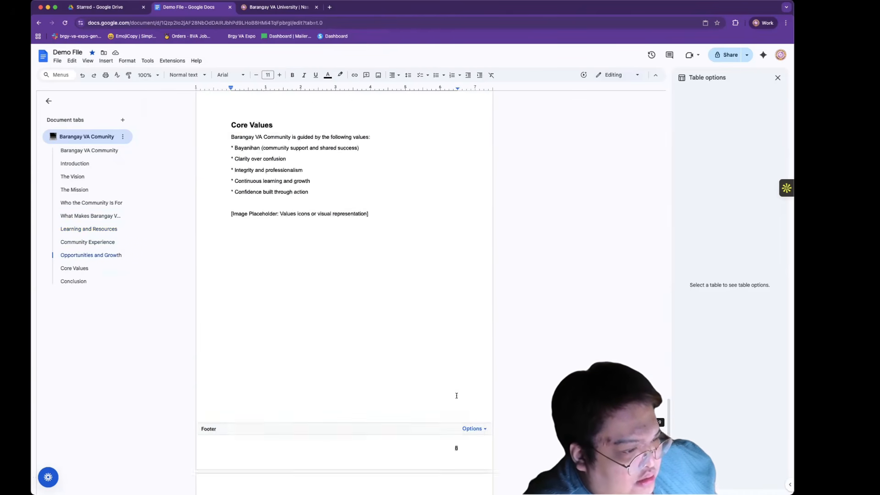
Remove the page-number footer from the document
scroll(457, 395, "down", 10)
scroll(457, 395, "up", 20)
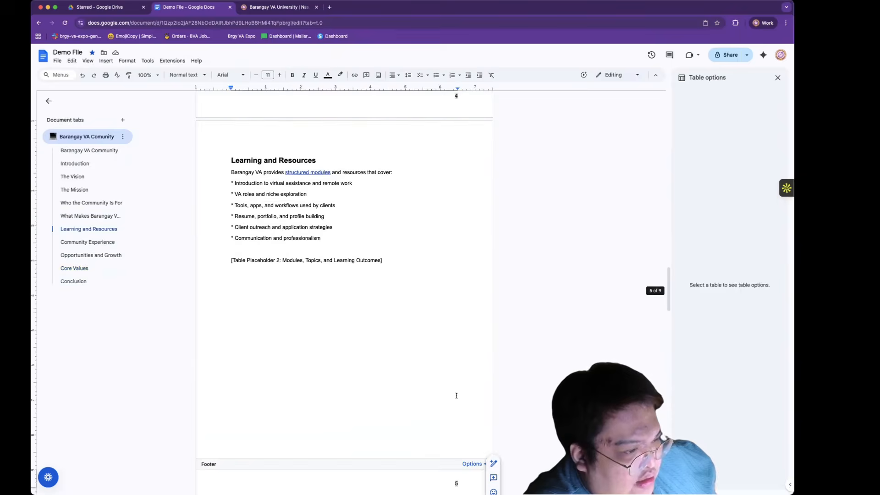
scroll(456, 395, "up", 7)
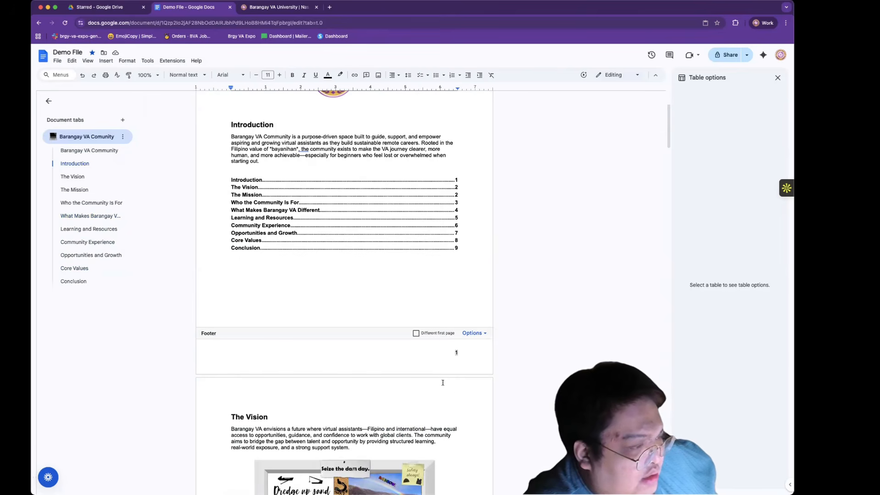
left_click(483, 334)
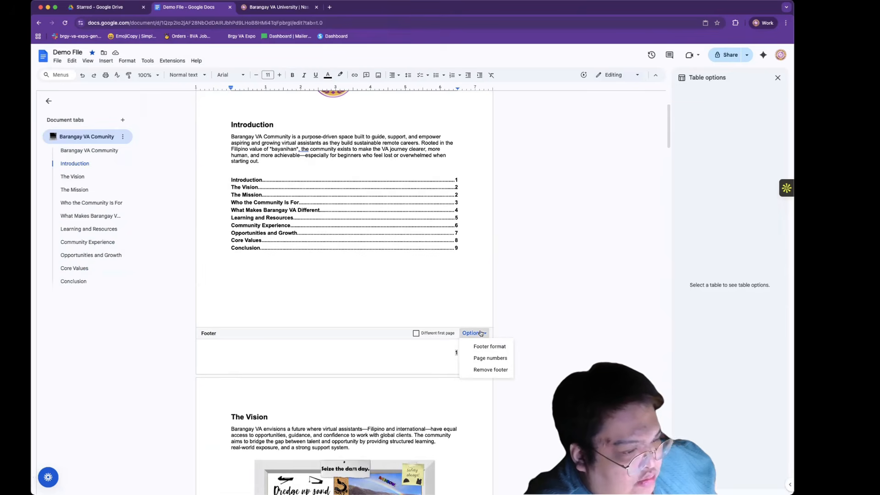
left_click(482, 369)
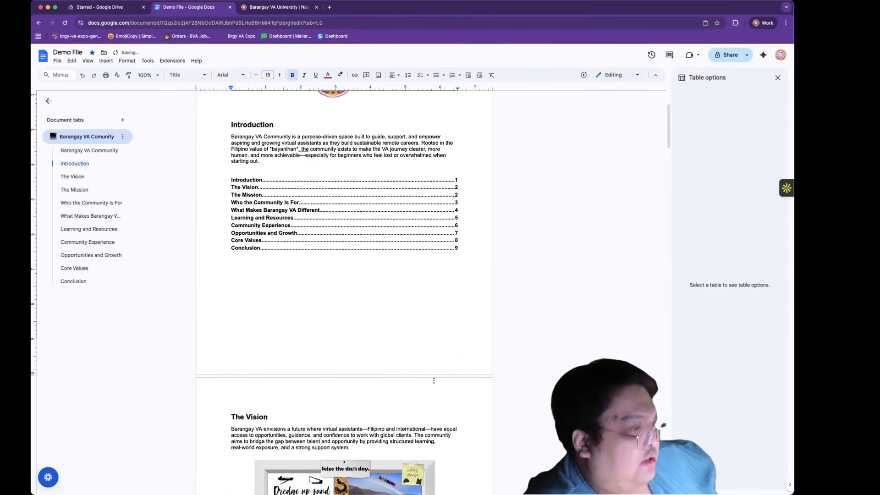
Open the first page's header for editing, leave it empty, and return to the body text
scroll(431, 380, "up", 3)
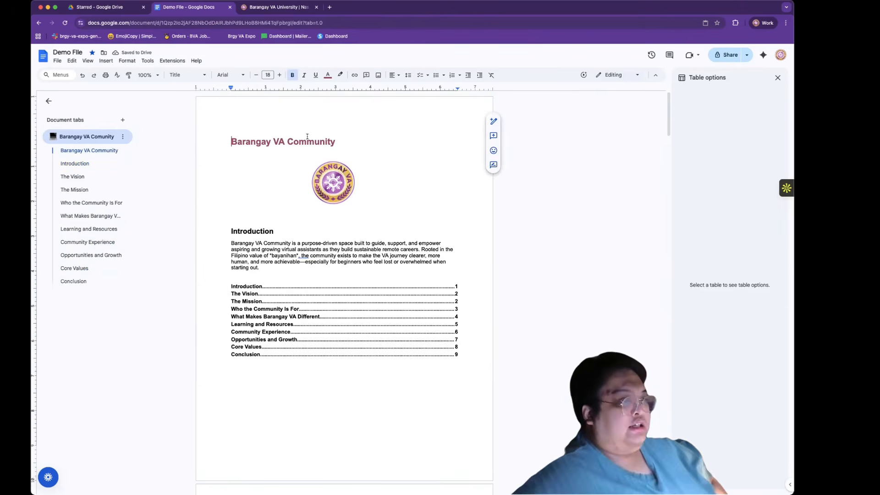
double_click(346, 104)
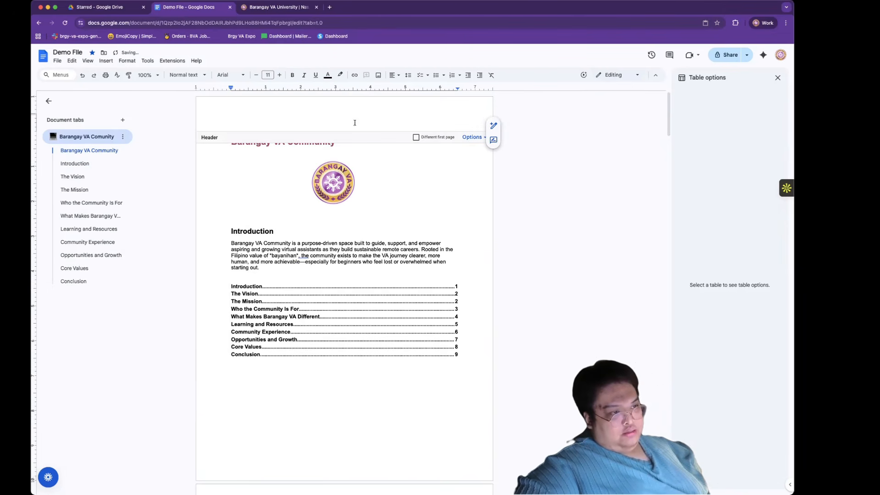
left_click(402, 216)
Open the first page's footer for editing and view its margin and layout settings without changing them
scroll(335, 285, "down", 2)
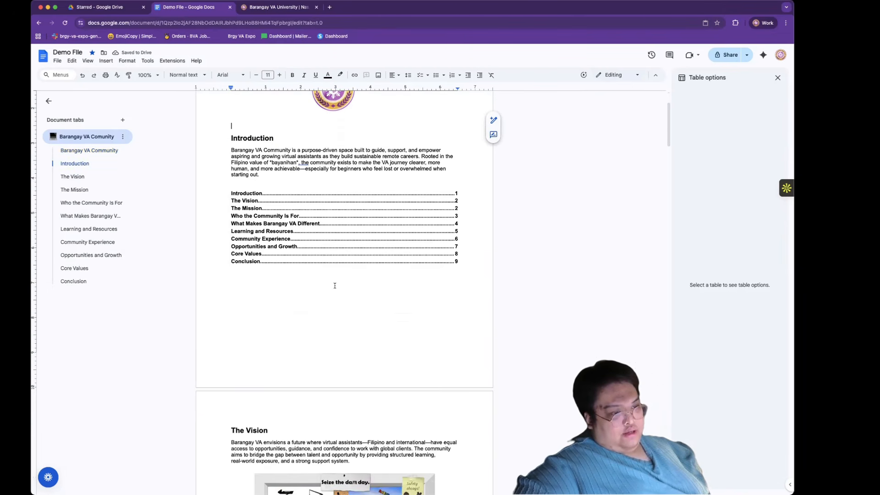
double_click(355, 374)
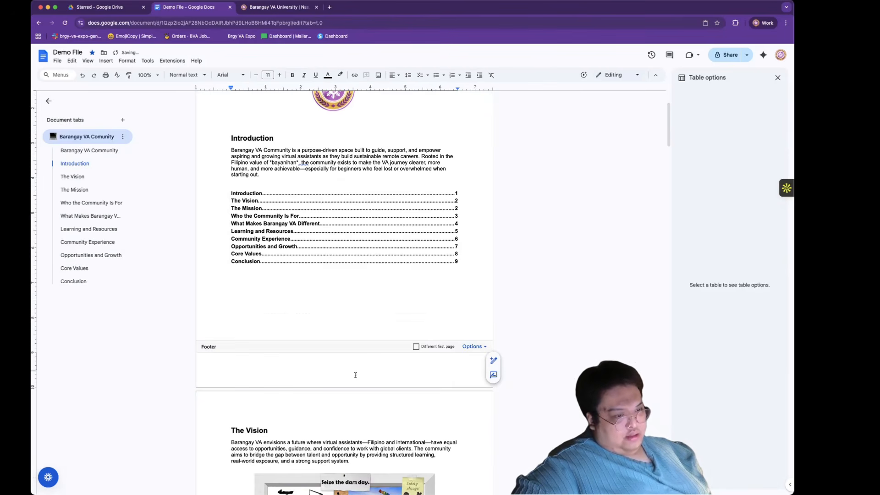
left_click(478, 348)
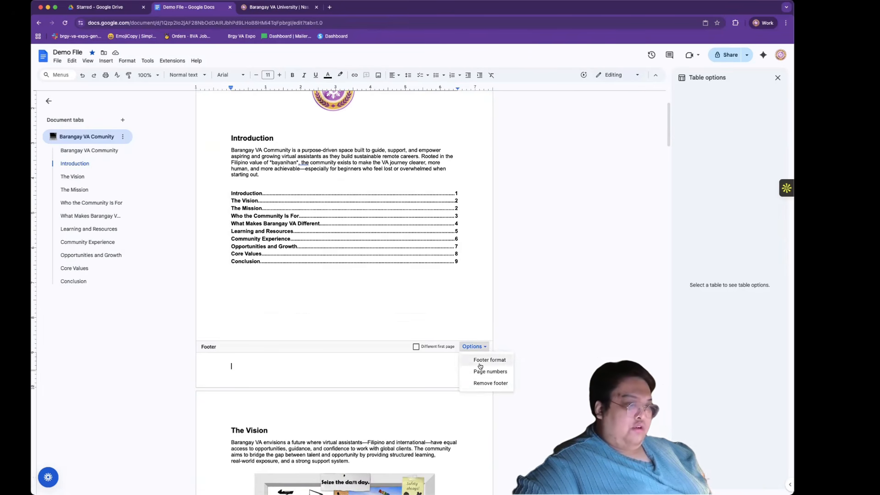
left_click(482, 361)
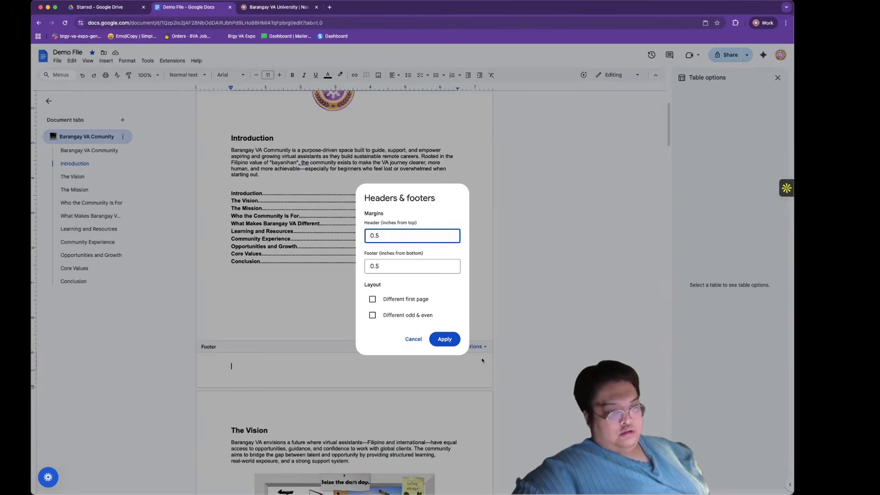
left_click(413, 339)
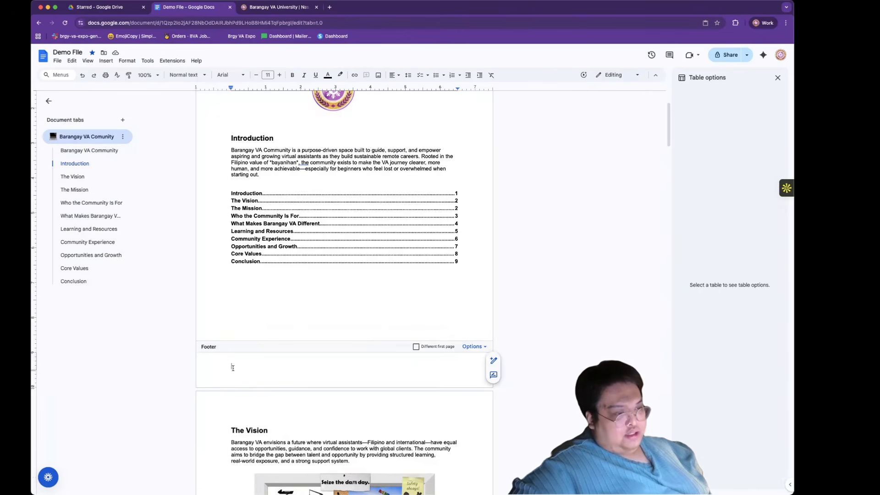
type("Jam Bla")
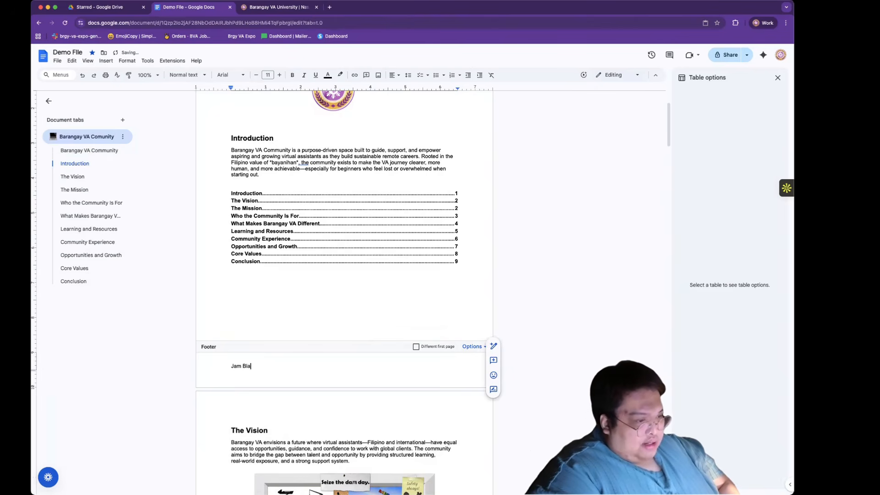
type("B")
key("BackSpace")
key("BackSpace")
key("BackSpace")
key("BackSpace")
key("BackSpace")
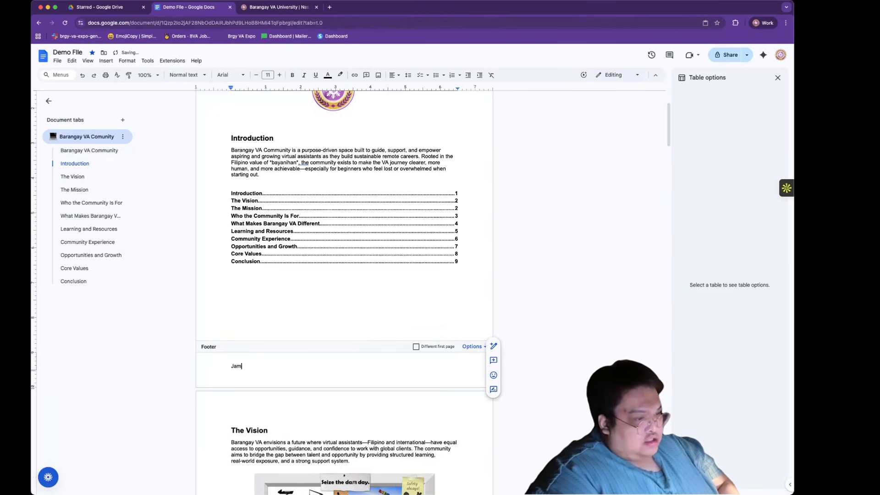
Enter Barangay VA Community as the footer text and extend the line's insertion point to the right margin
type("Barang")
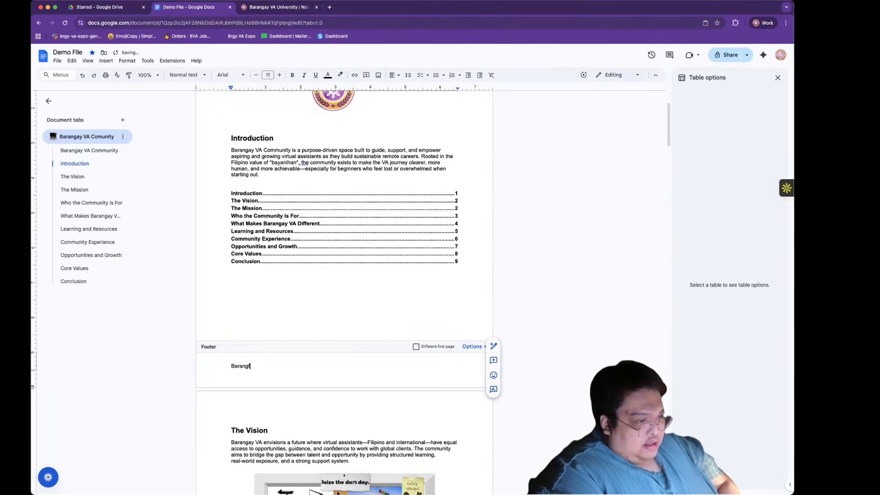
type("ay V")
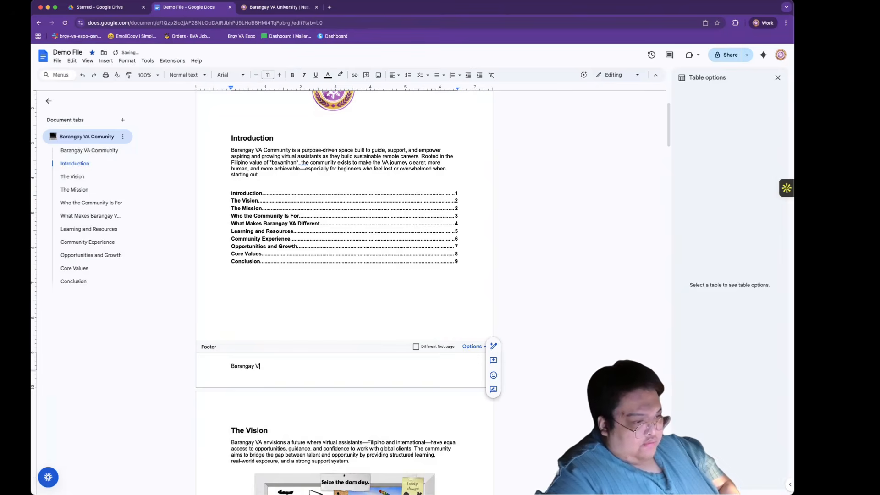
type("CA Commu")
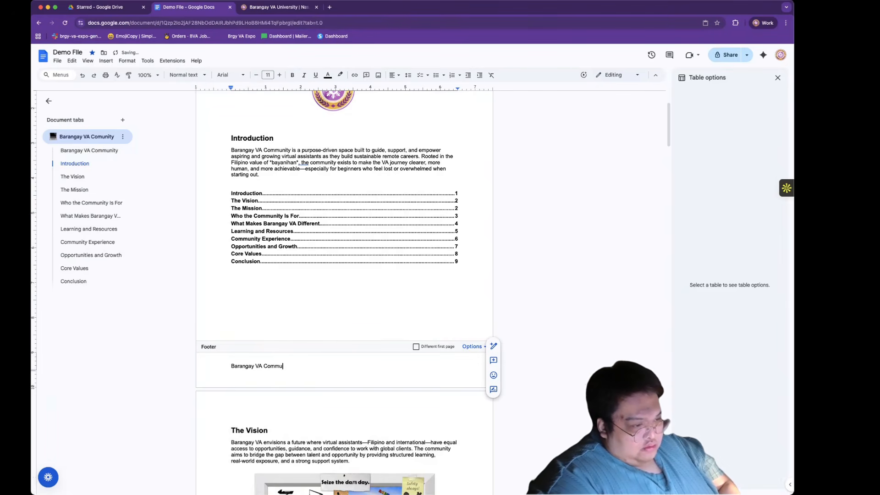
type("nity")
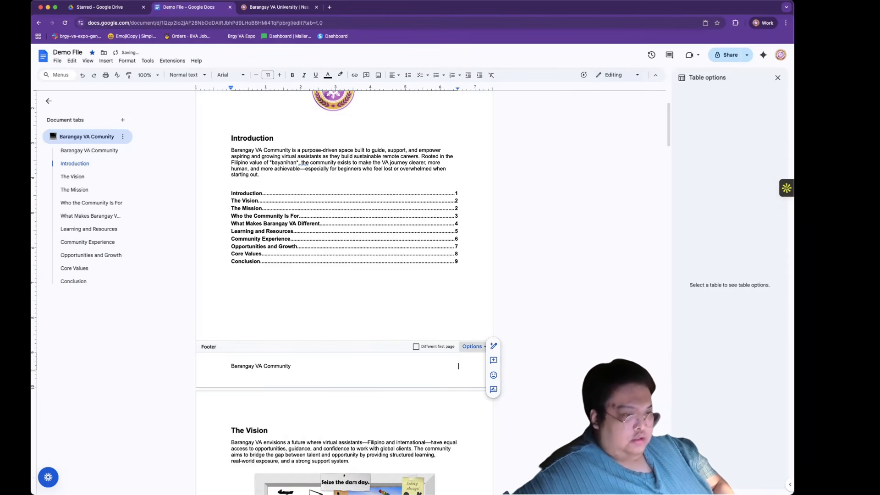
Add footer page numbers starting at 1, excluding the first page, and check the footers of the first two pages
left_click(472, 347)
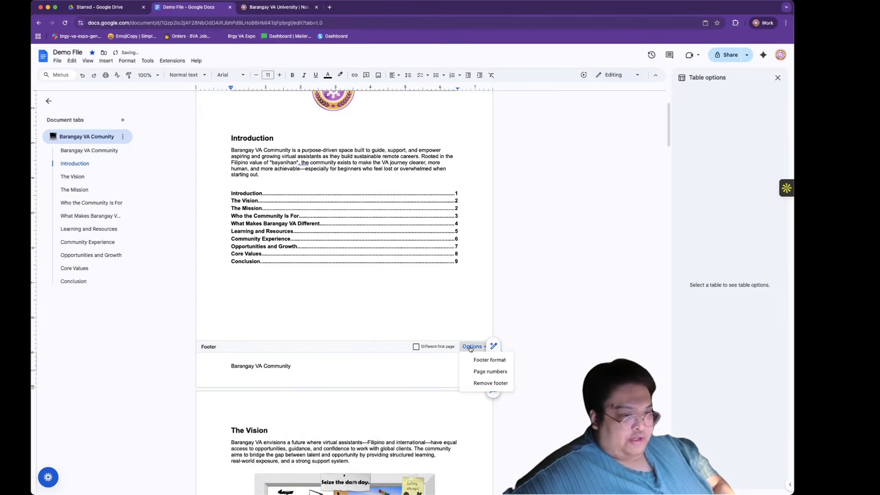
left_click(468, 371)
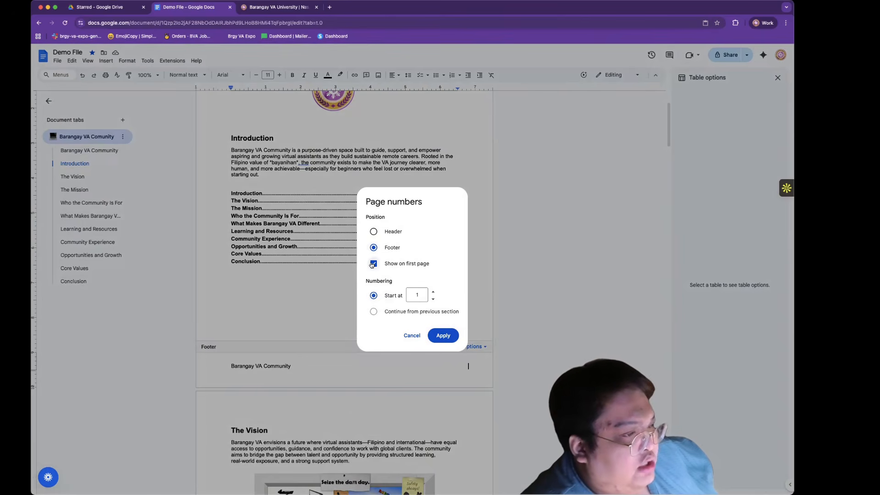
left_click(373, 264)
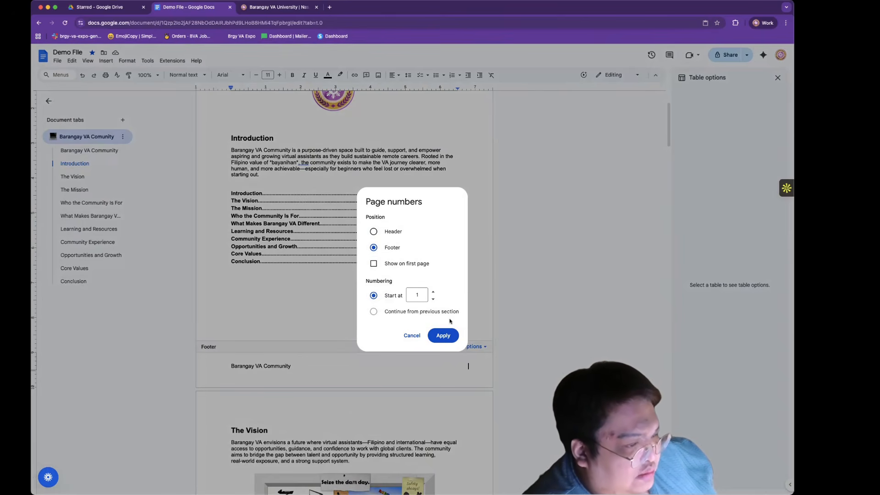
left_click(445, 336)
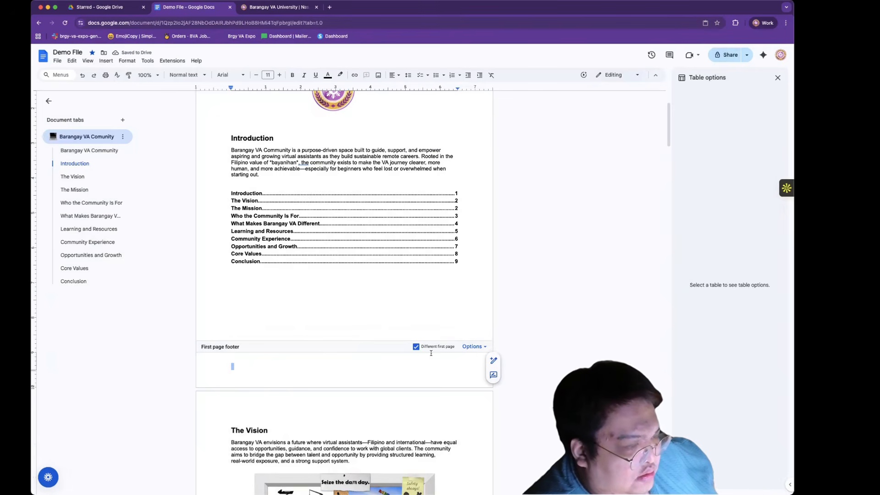
scroll(372, 321, "down", 5)
scroll(372, 316, "up", 5)
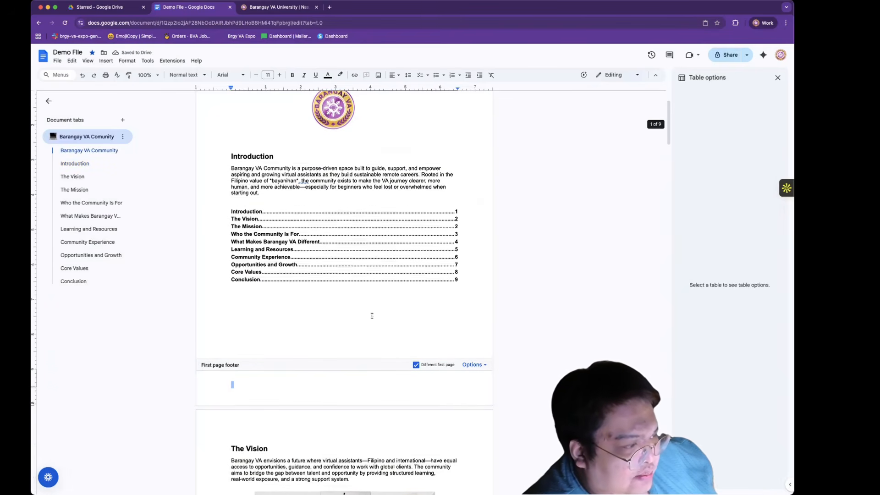
scroll(348, 349, "down", 8)
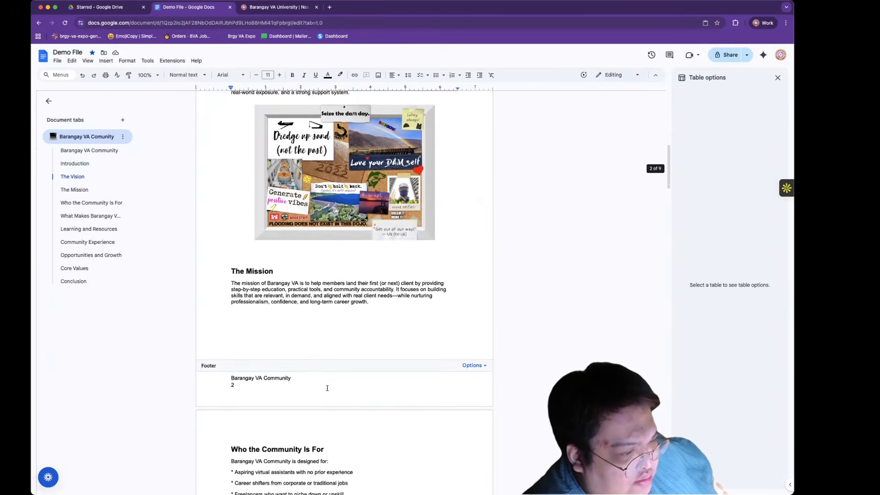
Place the page number at the right end of the Barangay VA Community line in page 2's footer and close the footer
scroll(327, 388, "down", 2)
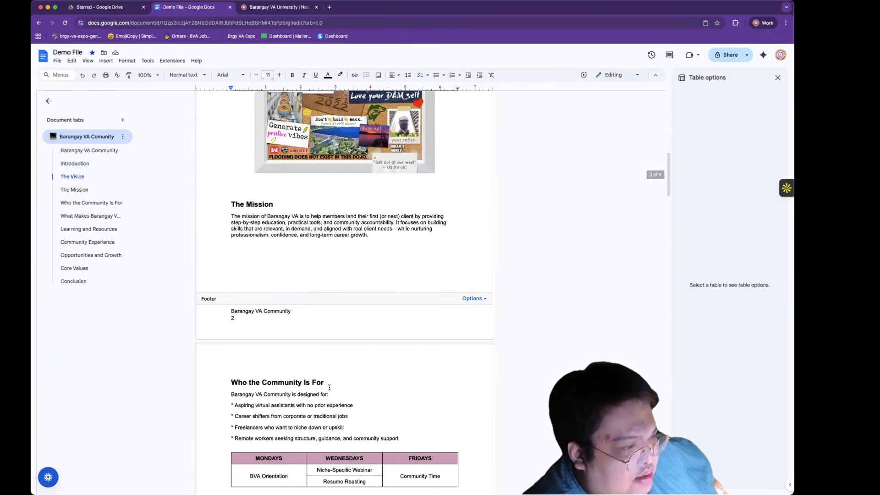
left_click(230, 317)
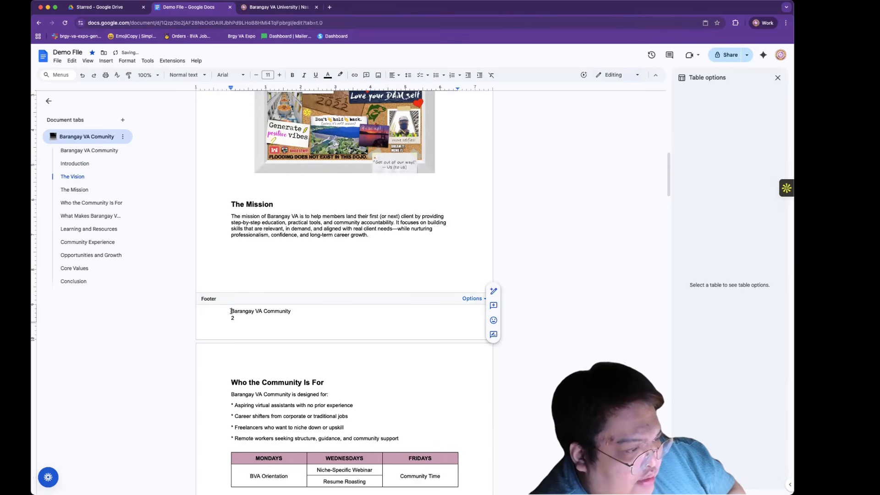
left_click(227, 317)
left_click(381, 314)
key("BackSpace")
key("BackSpace")
key("BackSpace")
key("BackSpace")
key("BackSpace")
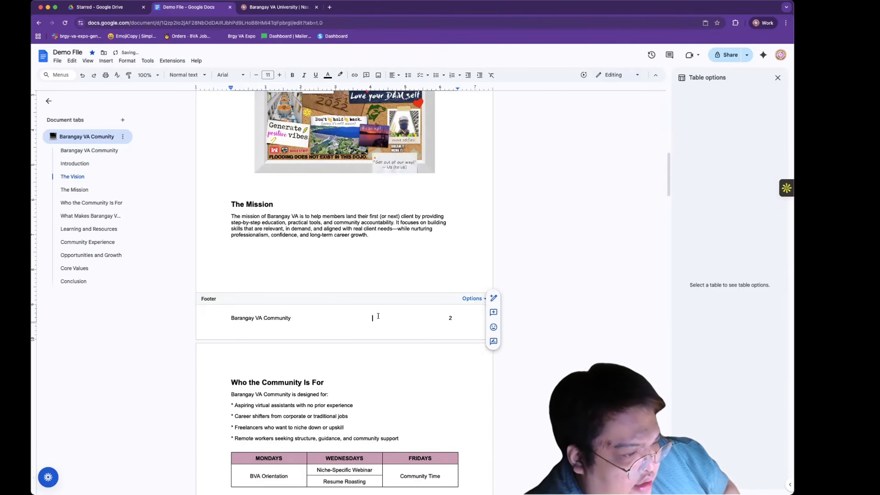
left_click(375, 279)
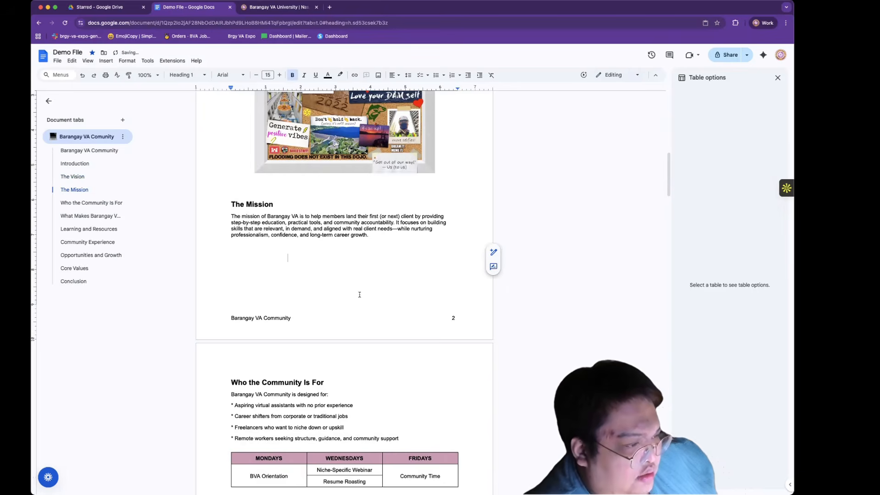
Look through the document's pages to check the footer text and page numbers, comparing the first page with the following ones
scroll(349, 320, "down", 10)
scroll(319, 373, "down", 15)
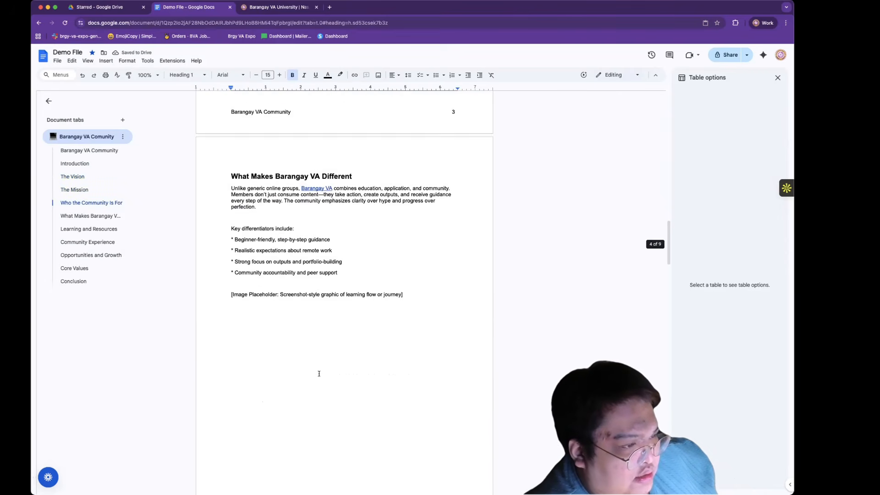
scroll(319, 373, "up", 20)
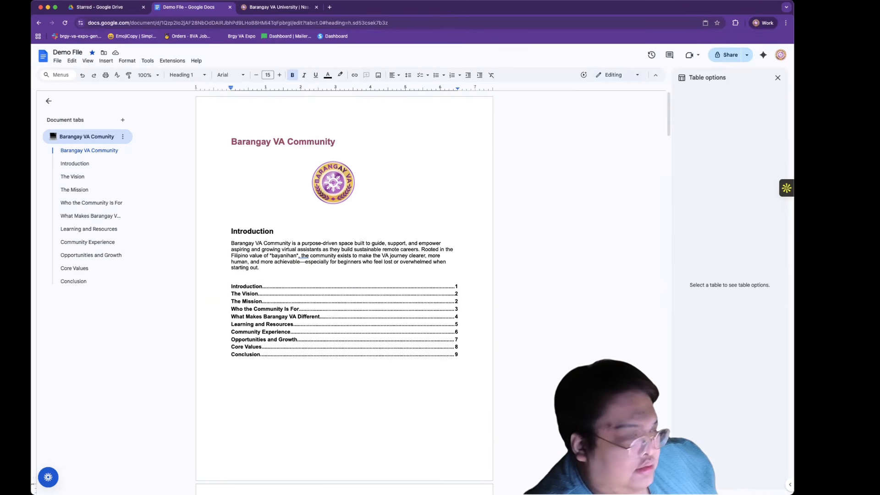
scroll(318, 209, "down", 8)
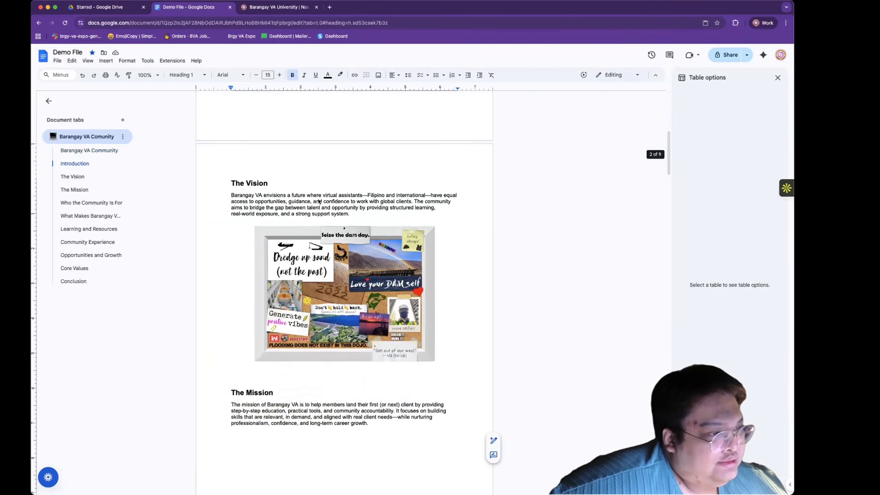
scroll(318, 202, "up", 8)
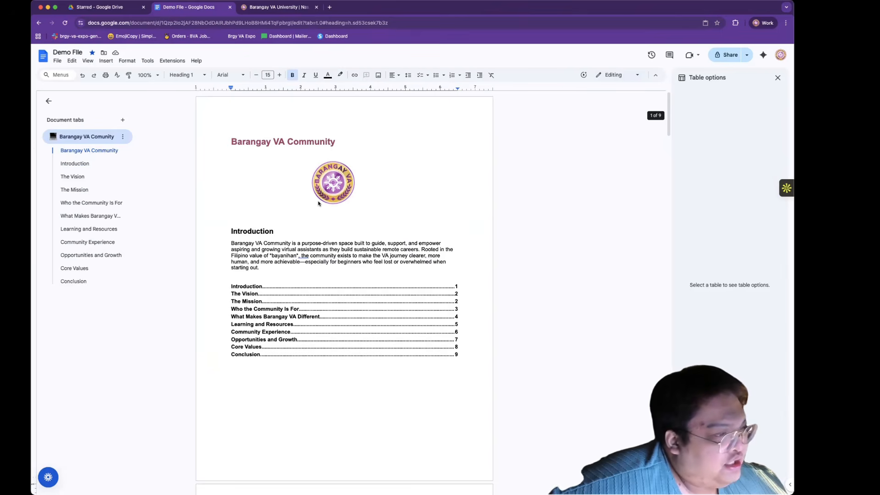
scroll(318, 203, "down", 4)
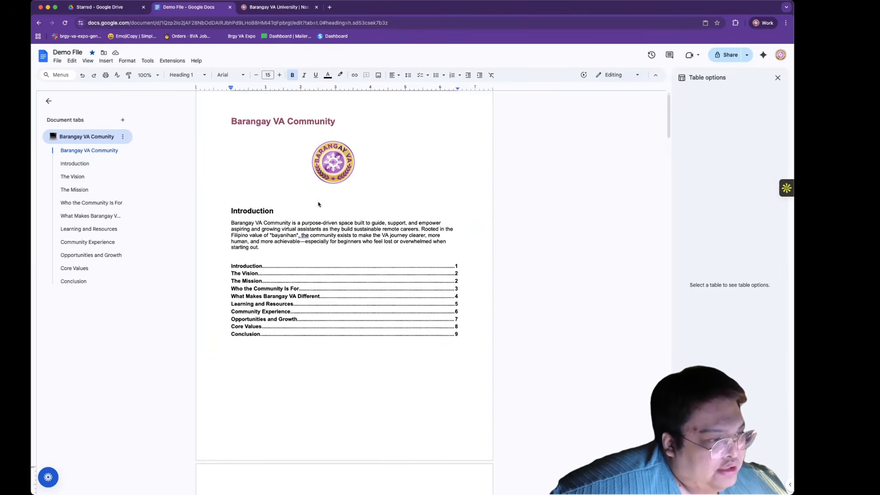
scroll(318, 204, "up", 4)
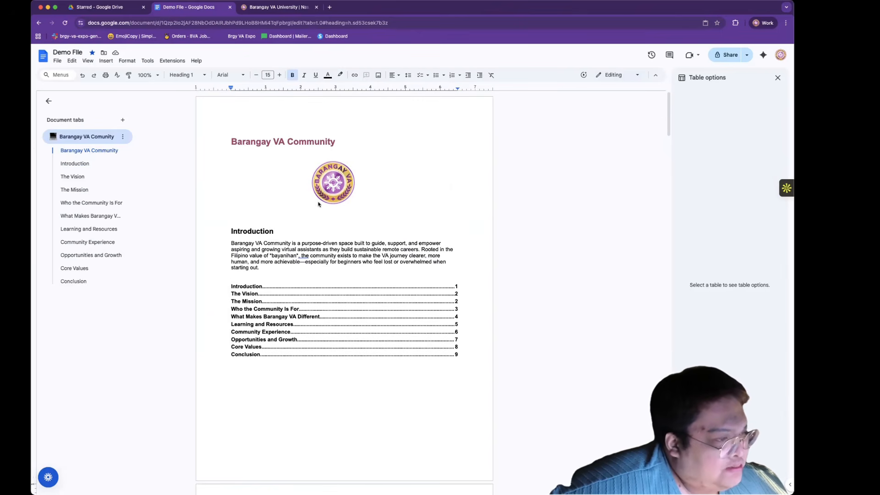
scroll(319, 204, "down", 15)
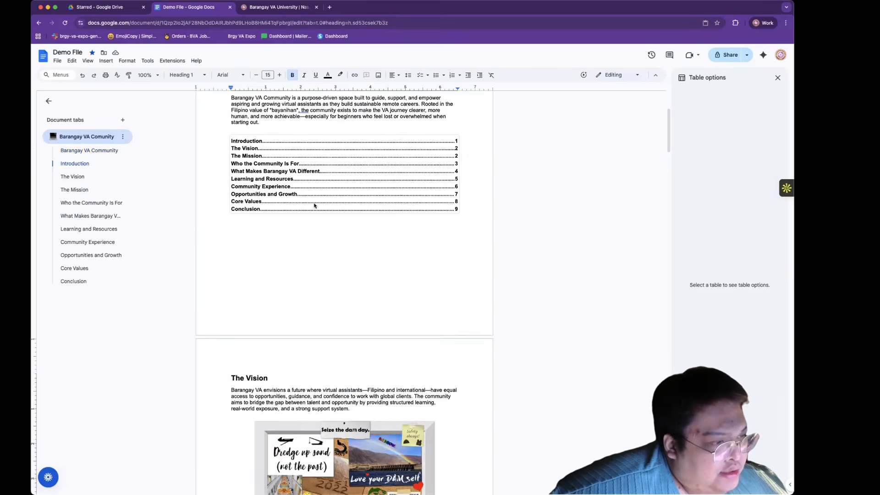
scroll(315, 203, "down", 3)
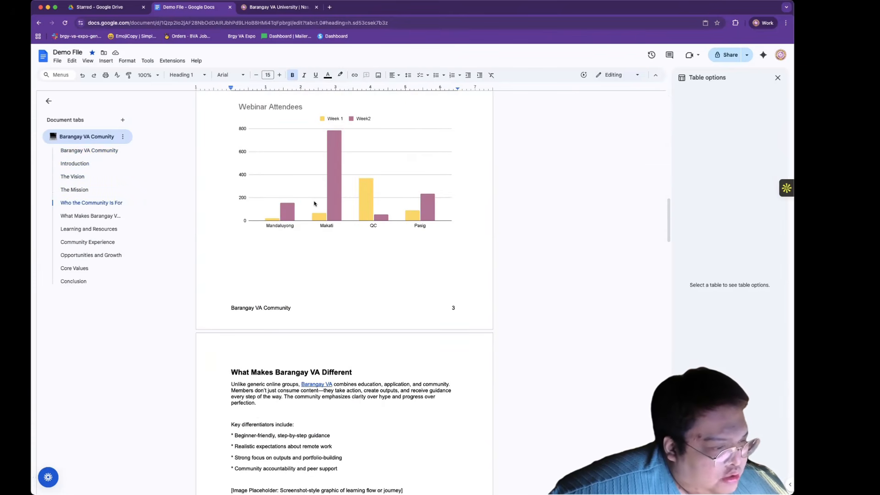
Open the document's version history, check the detailed versions of the current one, and preview the January 19, 10:24 PM version
scroll(314, 203, "up", 20)
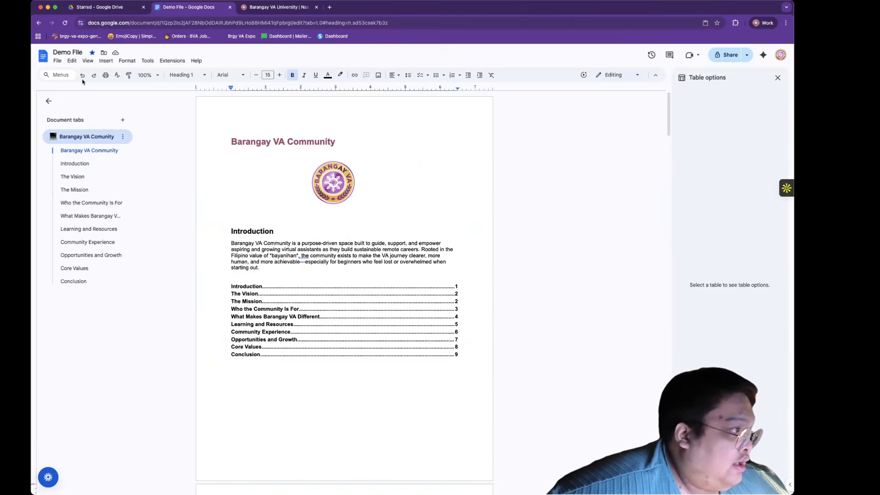
left_click(58, 60)
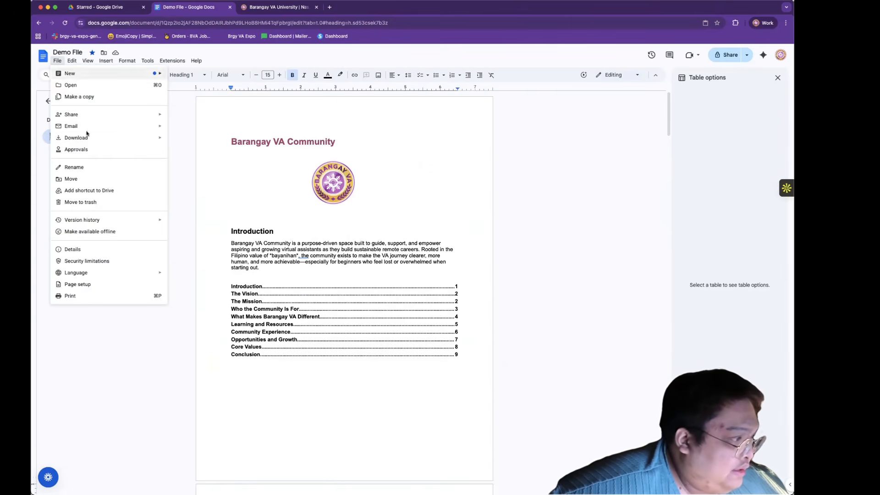
mouse_move(125, 222)
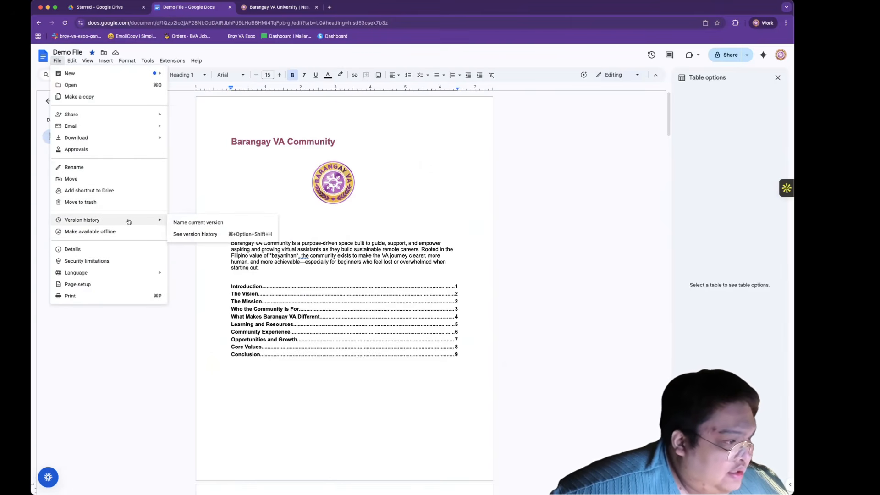
left_click(205, 233)
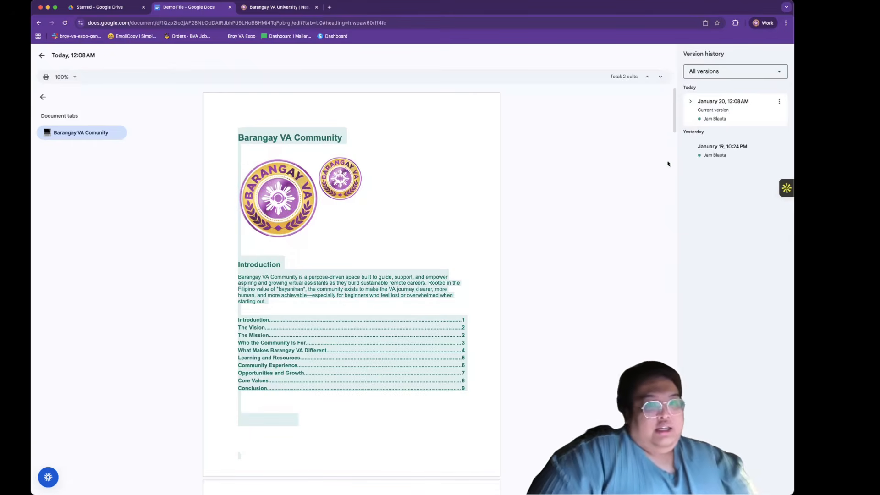
left_click(692, 100)
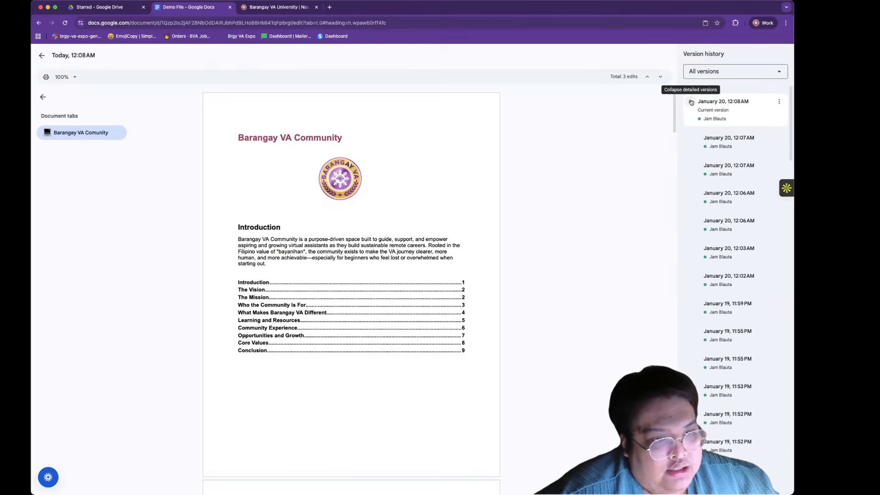
left_click(690, 102)
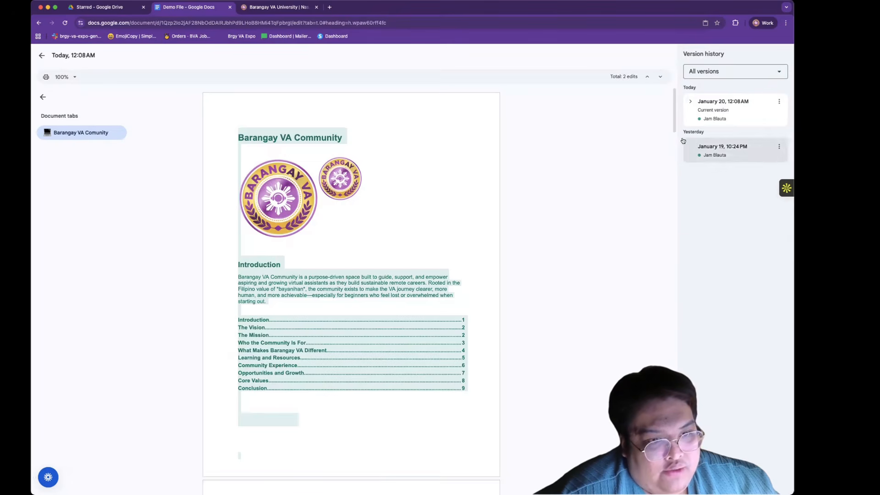
left_click(736, 152)
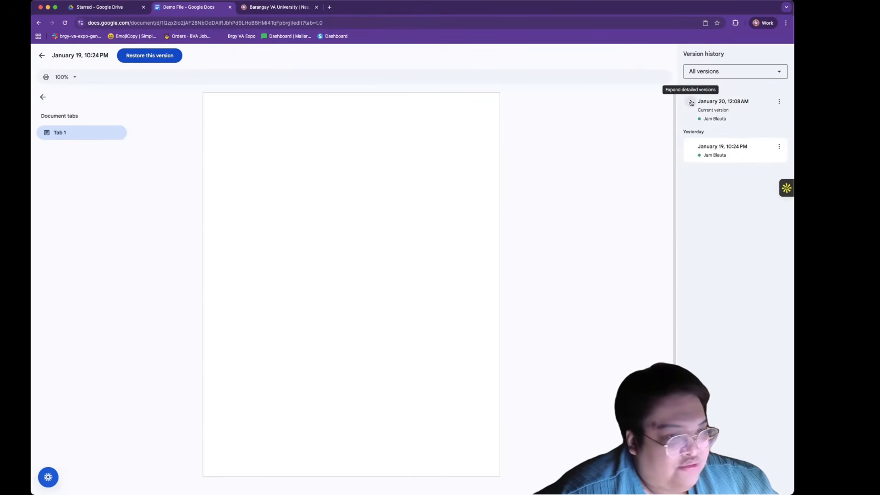
Expand the detailed versions under January 20, 12:08 AM and look through the January 19, 11:42 PM version
left_click(691, 103)
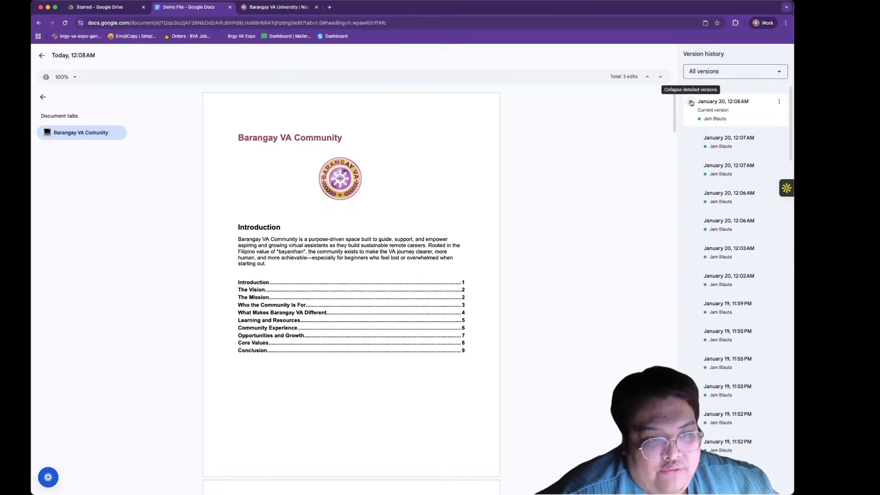
scroll(713, 184, "down", 10)
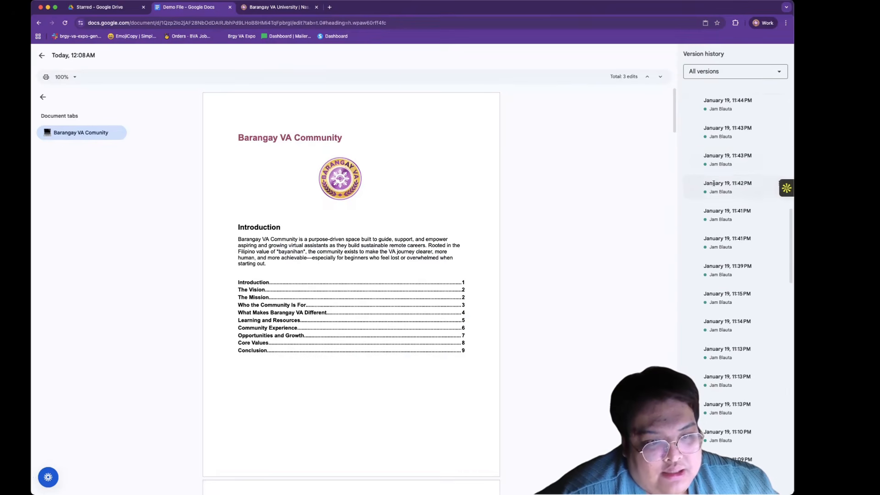
left_click(712, 184)
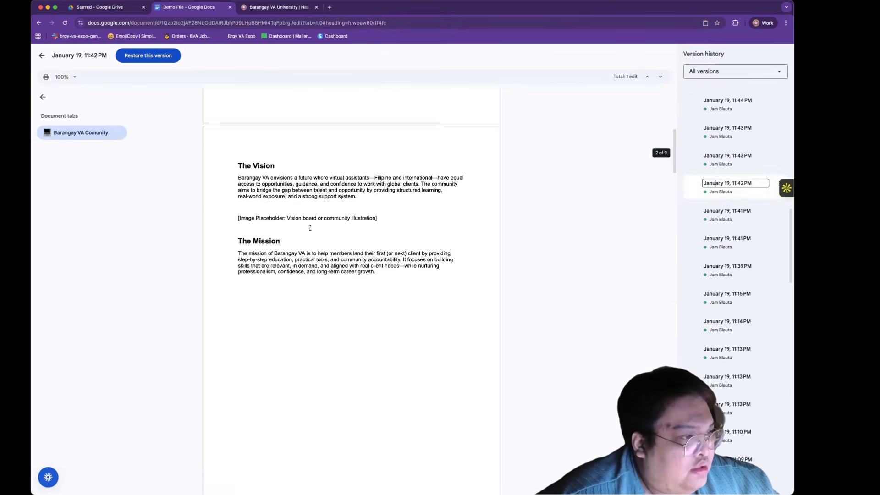
scroll(706, 258, "down", 5)
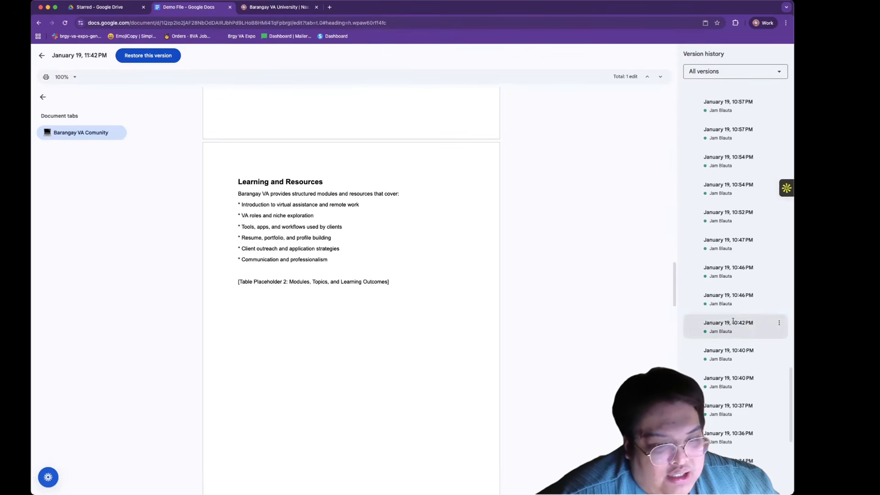
Preview the January 19, 10:42 PM version with its available actions and return to the current document without restoring it
left_click(733, 321)
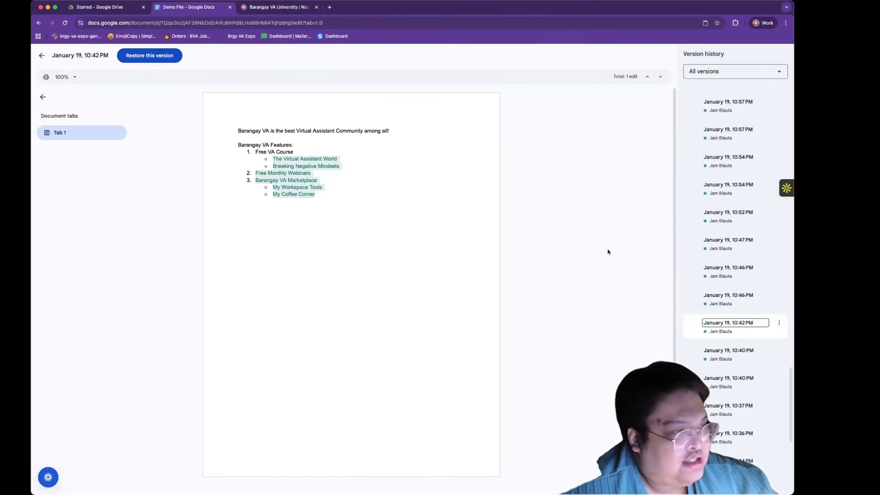
left_click(780, 323)
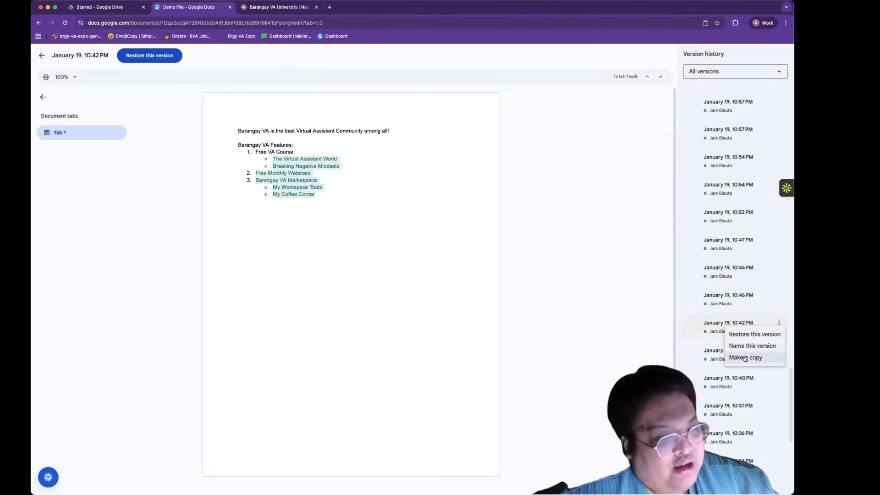
scroll(747, 320, "up", 10)
scroll(759, 247, "up", 10)
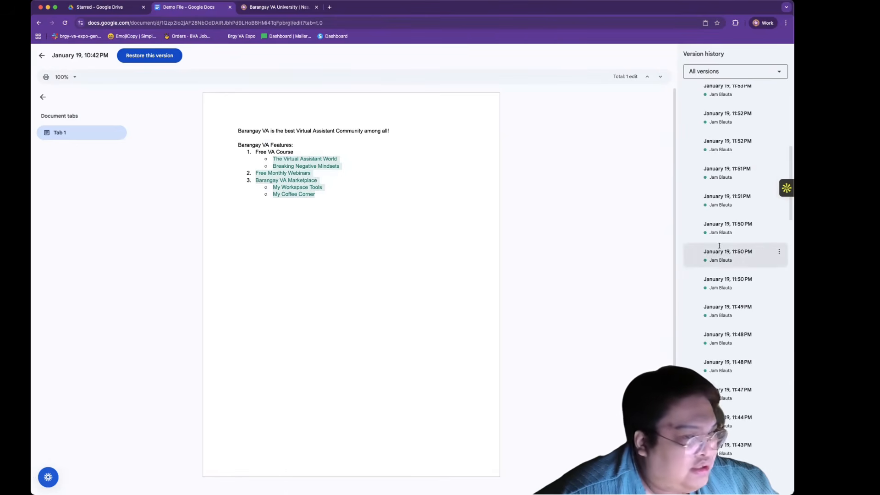
scroll(719, 246, "up", 10)
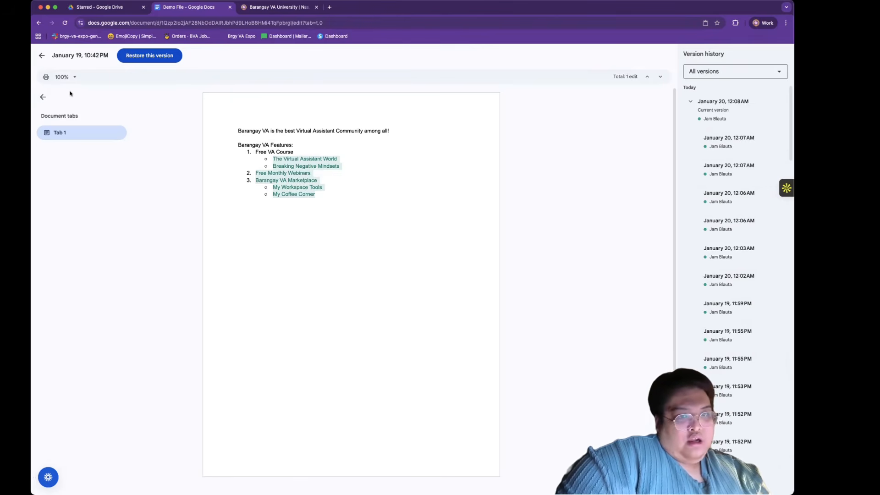
left_click(42, 55)
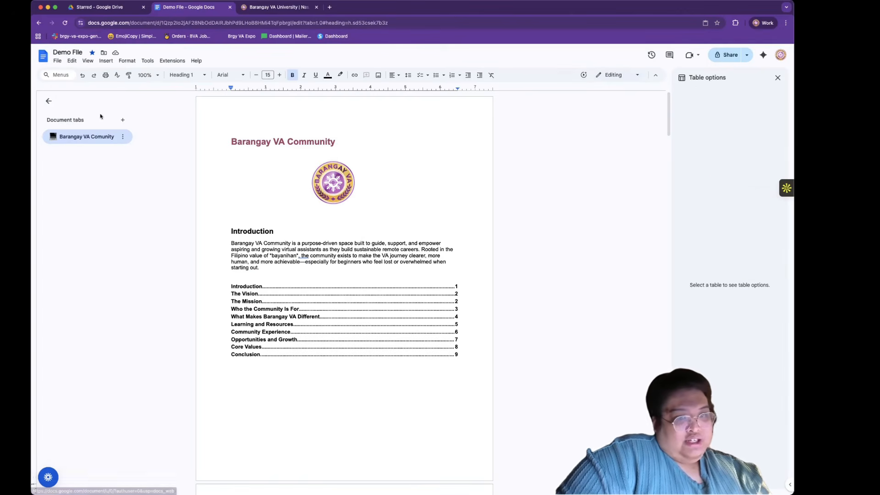
scroll(232, 150, "down", 20)
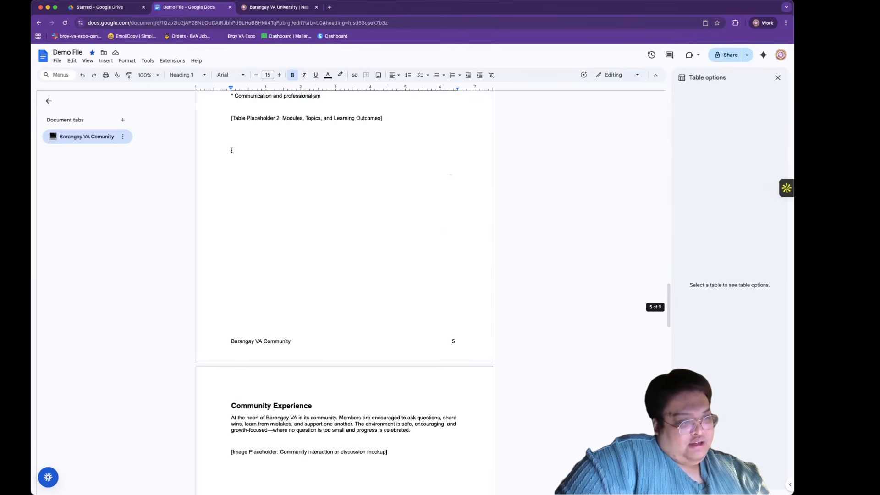
scroll(232, 150, "down", 20)
scroll(231, 149, "up", 20)
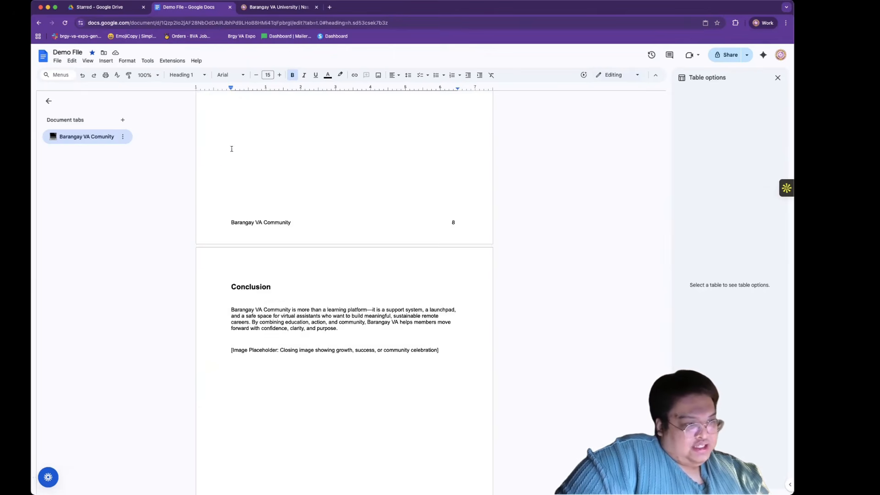
scroll(232, 149, "up", 20)
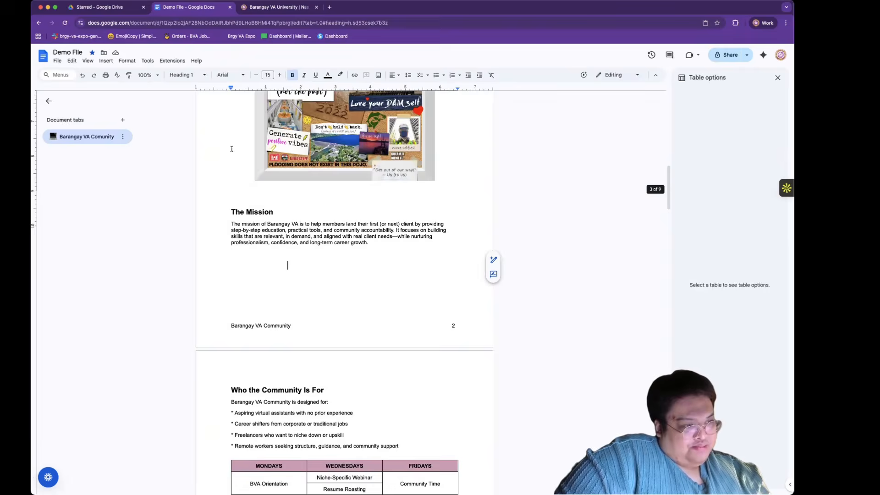
scroll(232, 150, "down", 12)
scroll(231, 149, "up", 15)
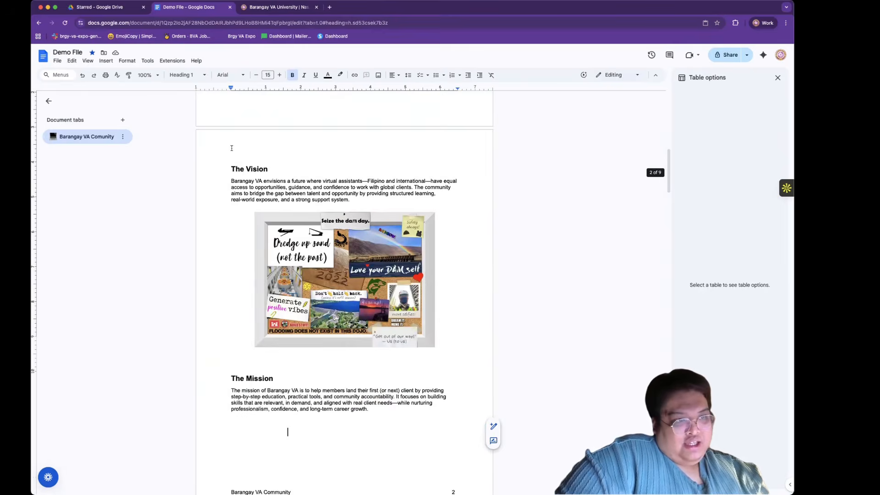
left_click(490, 126)
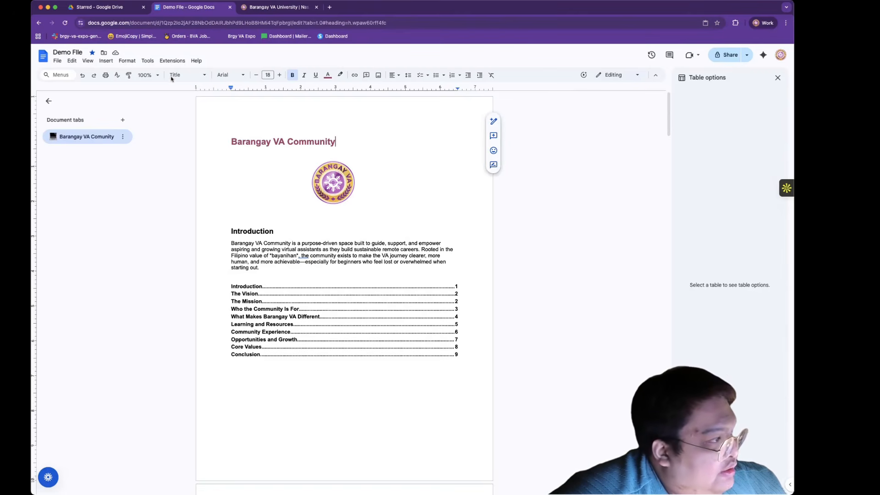
View the spelling and grammar options and check the document's word count, leaving the live count display off
left_click(147, 61)
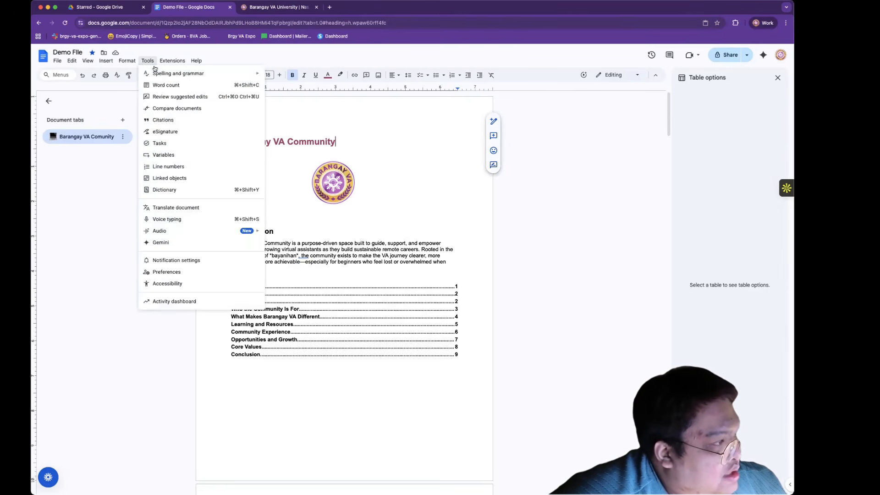
mouse_move(171, 75)
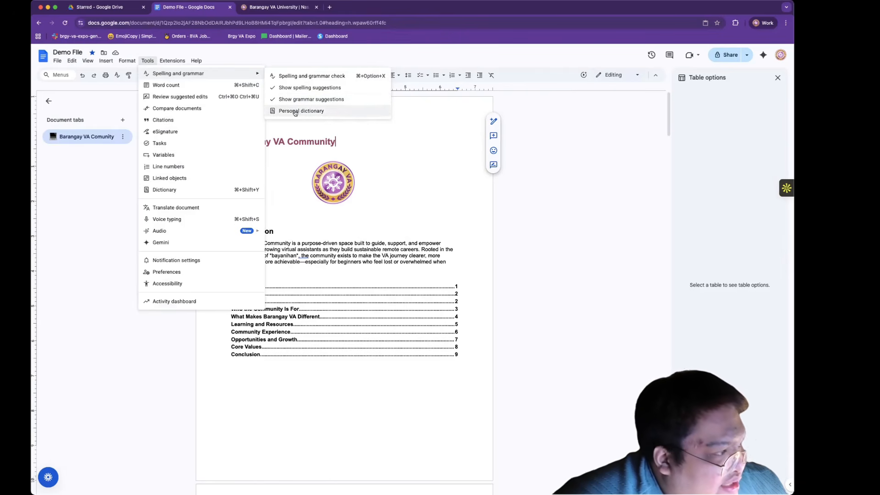
left_click(246, 86)
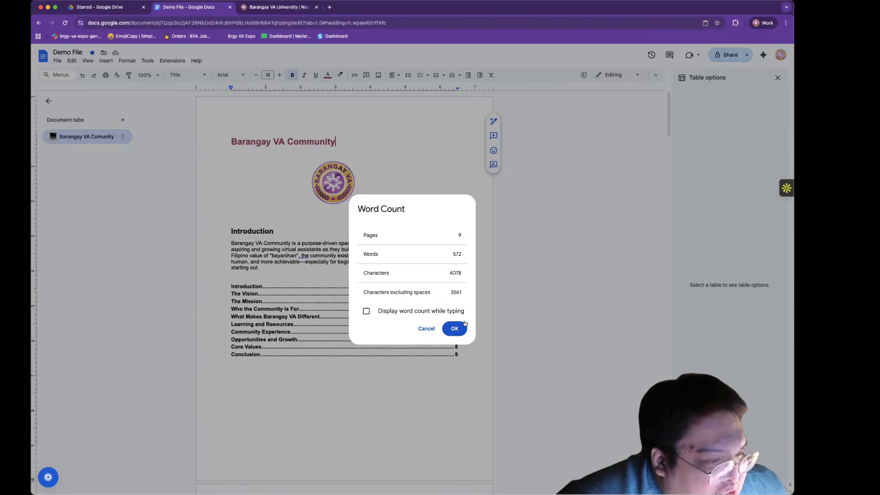
left_click(426, 329)
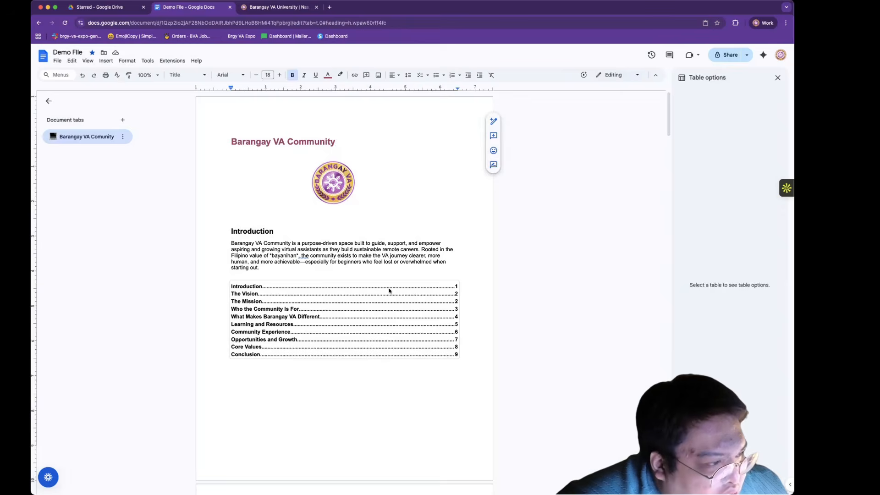
scroll(389, 287, "down", 15)
scroll(389, 288, "up", 15)
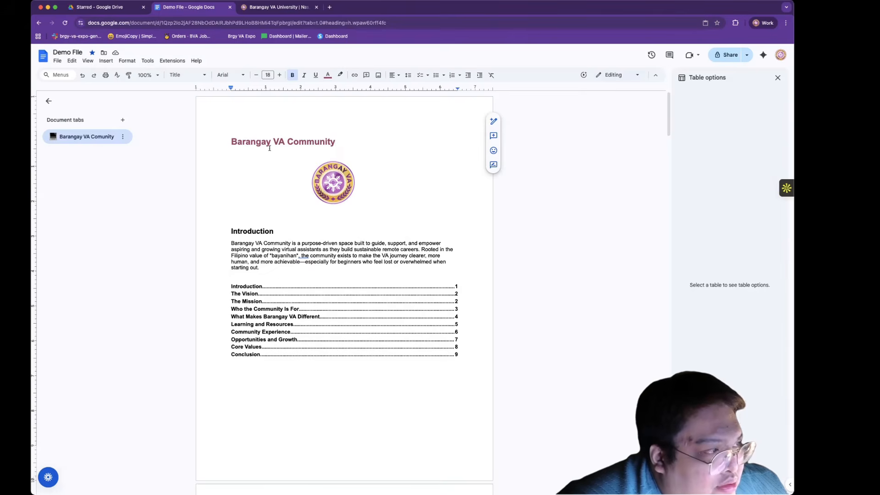
scroll(427, 101, "down", 3)
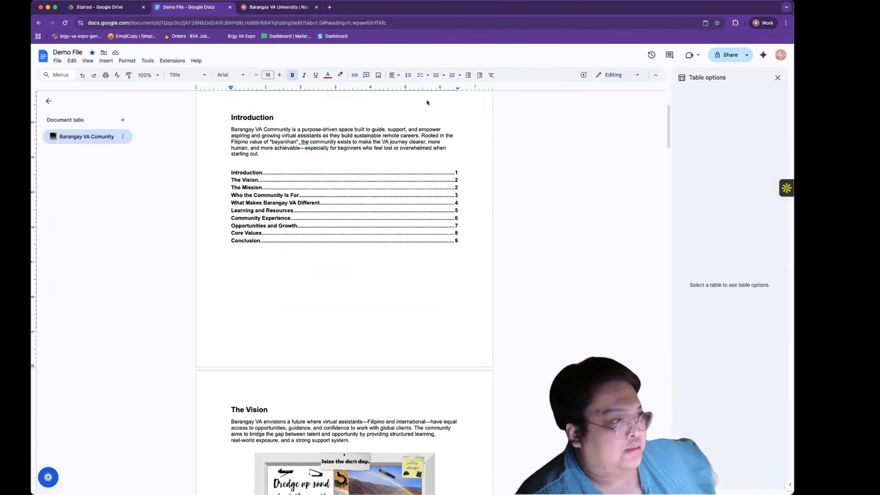
left_click(427, 102)
scroll(427, 101, "up", 3)
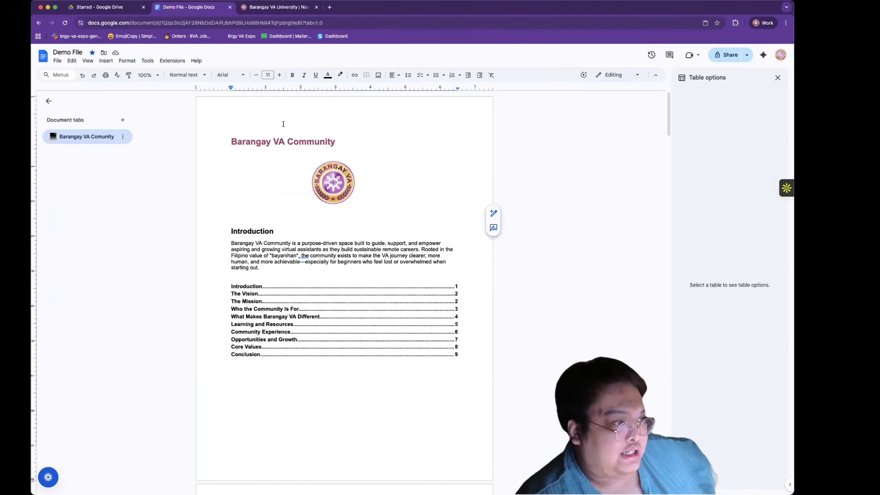
left_click(232, 142)
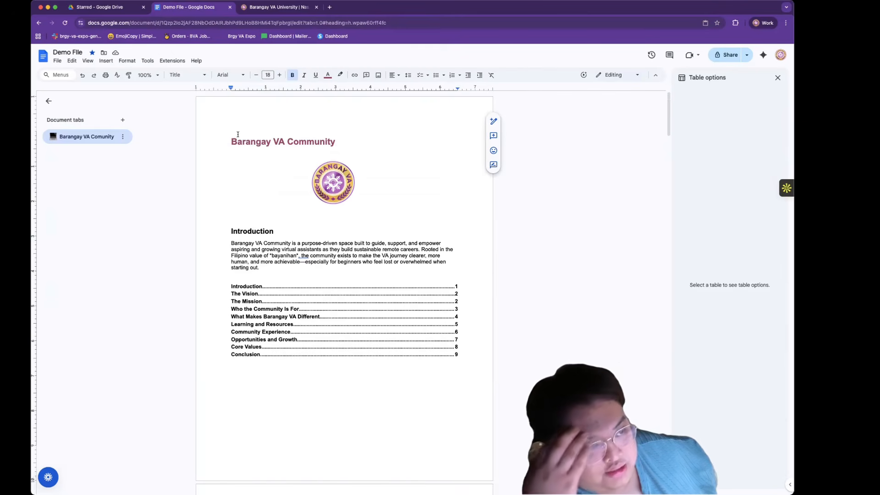
Open the sharing settings for Demo File and add the first suggested contact's e-mail as a recipient
left_click(733, 57)
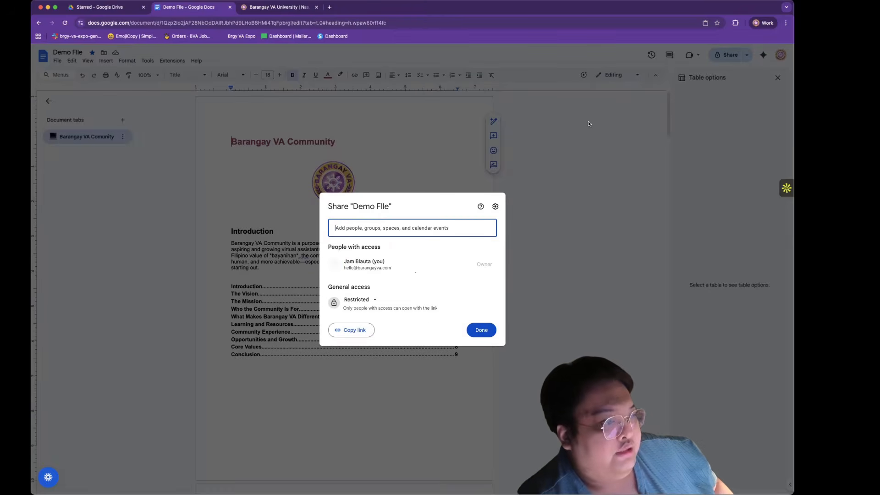
left_click(384, 224)
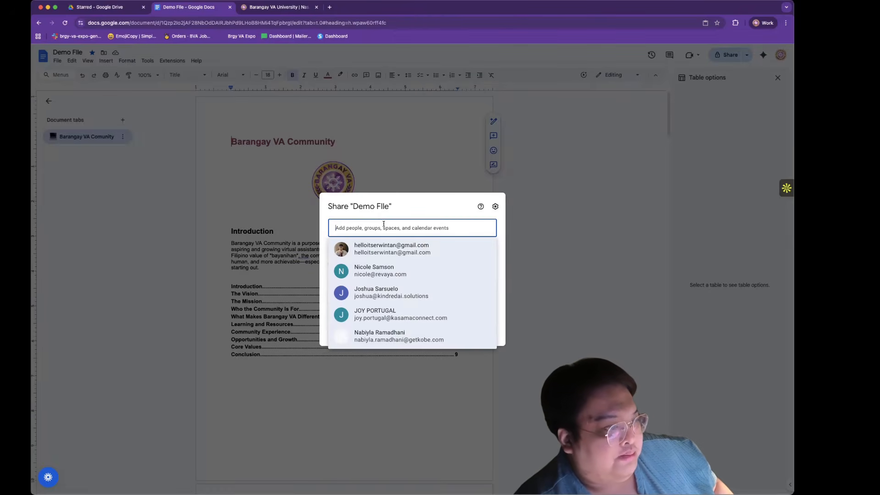
left_click(393, 257)
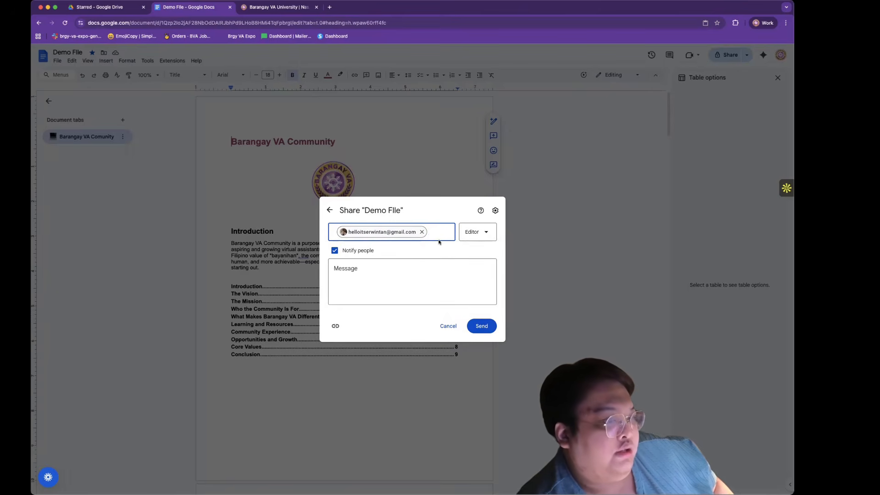
Choose the Viewer role for the added recipient, review the other permission options, and cancel the share without sending it
left_click(472, 234)
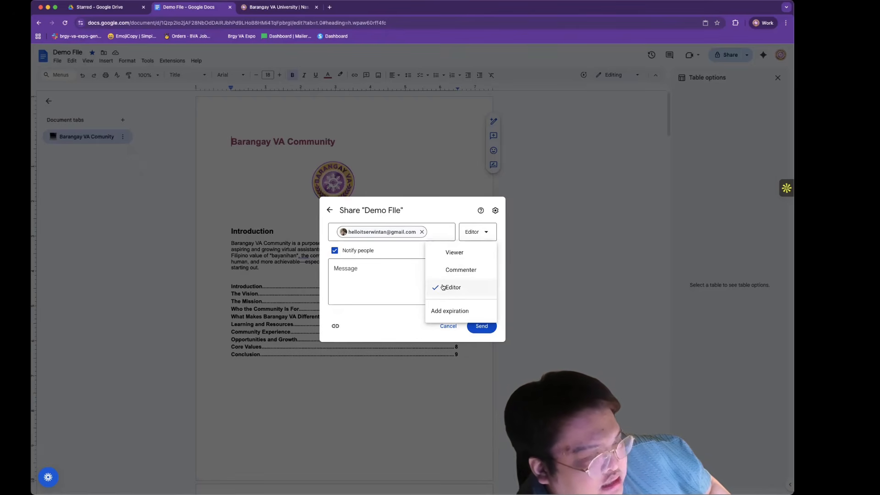
left_click(453, 255)
left_click(390, 271)
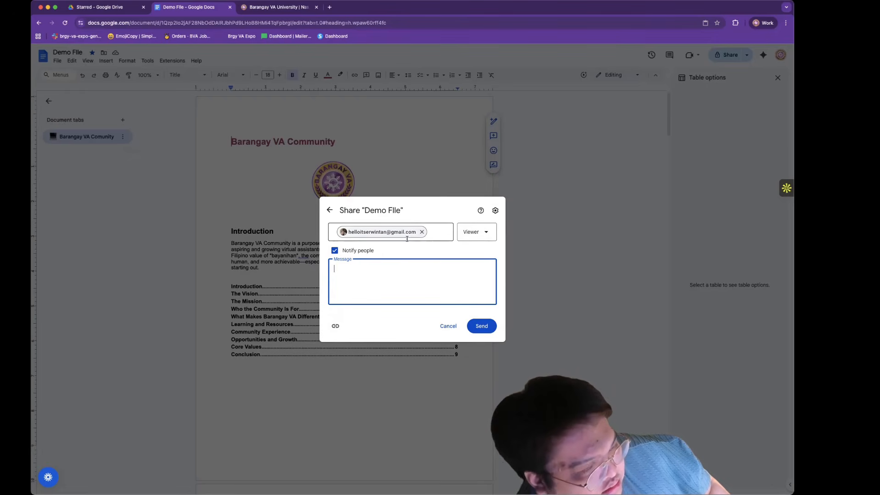
left_click(470, 233)
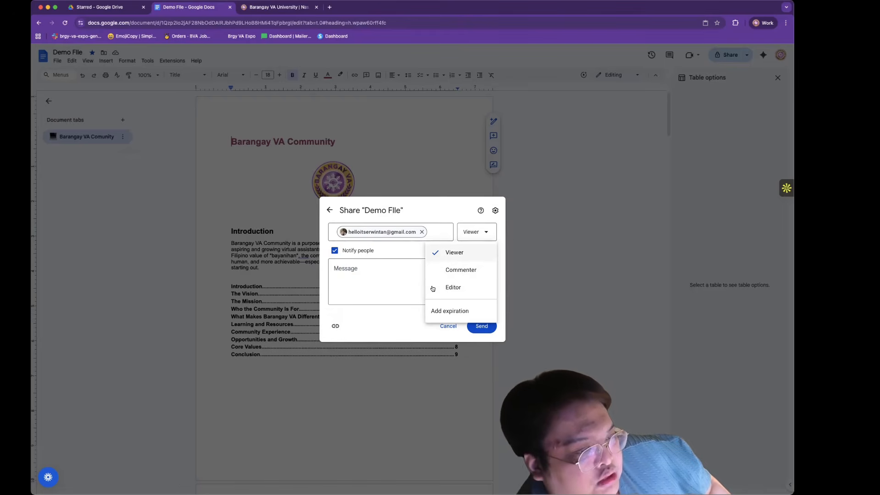
left_click(385, 321)
left_click(442, 325)
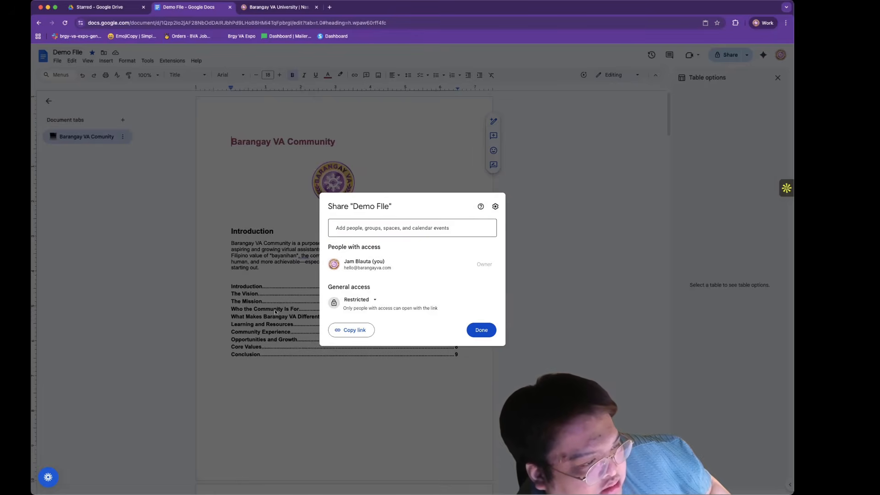
key("Escape")
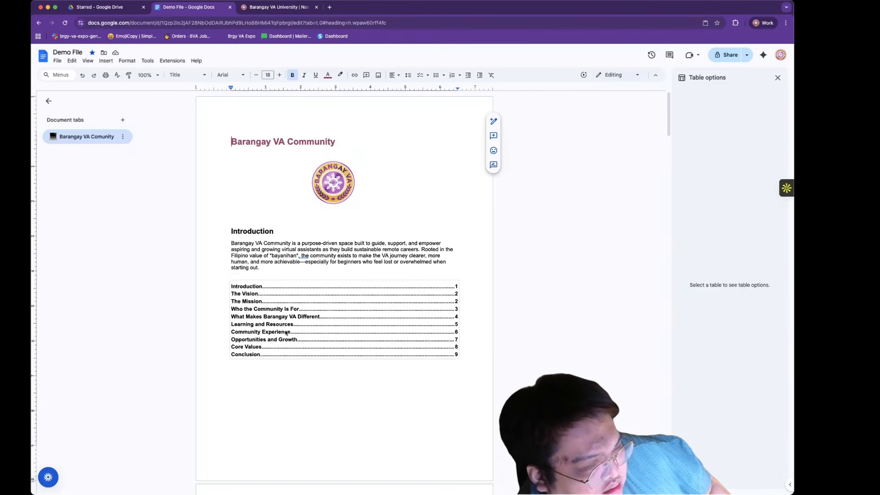
Set the document's general access to Anyone with the link, keeping the Viewer role, and close the sharing settings
left_click(724, 63)
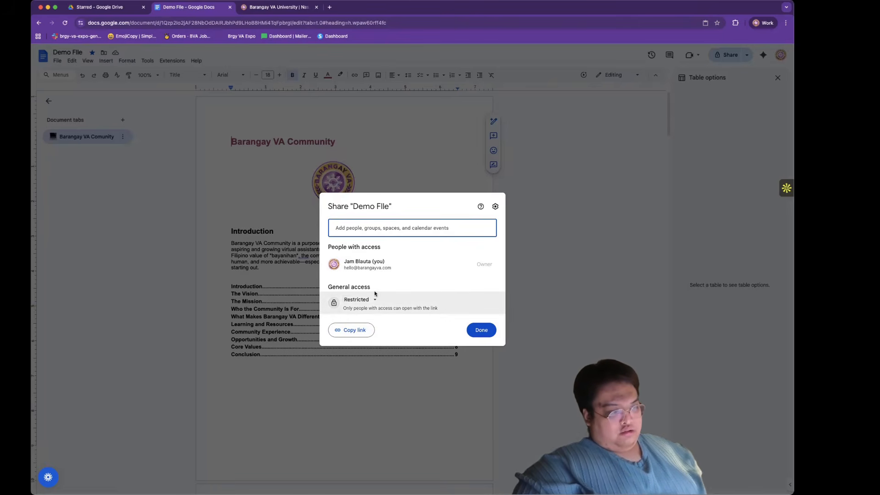
left_click(370, 301)
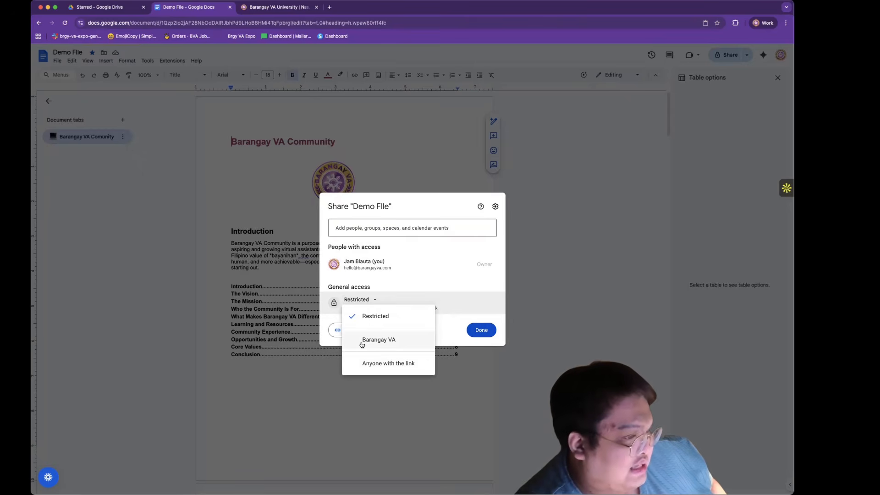
left_click(365, 365)
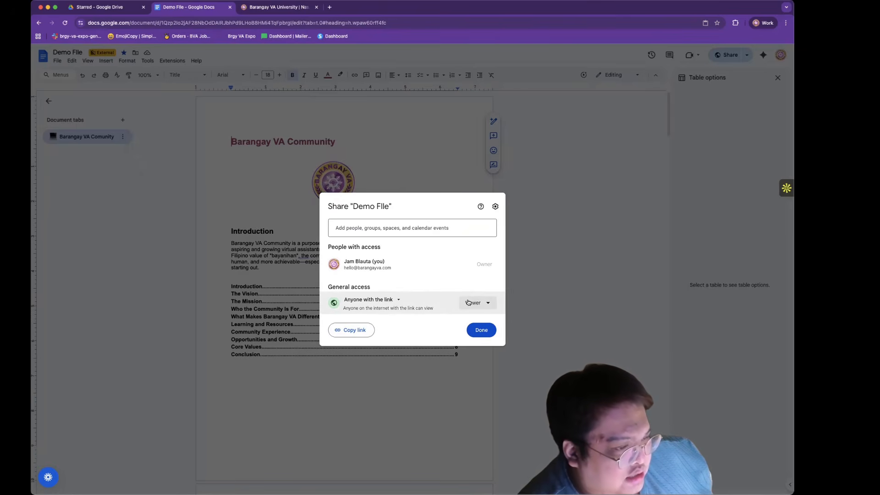
left_click(469, 303)
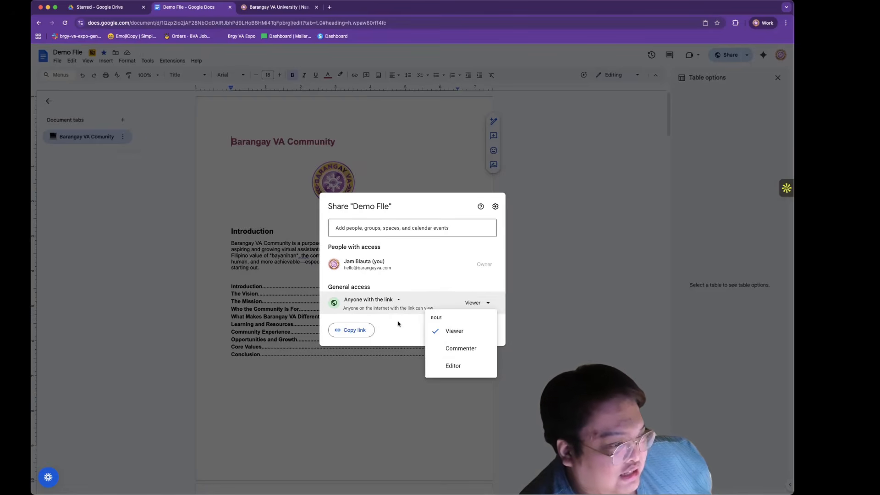
left_click(398, 324)
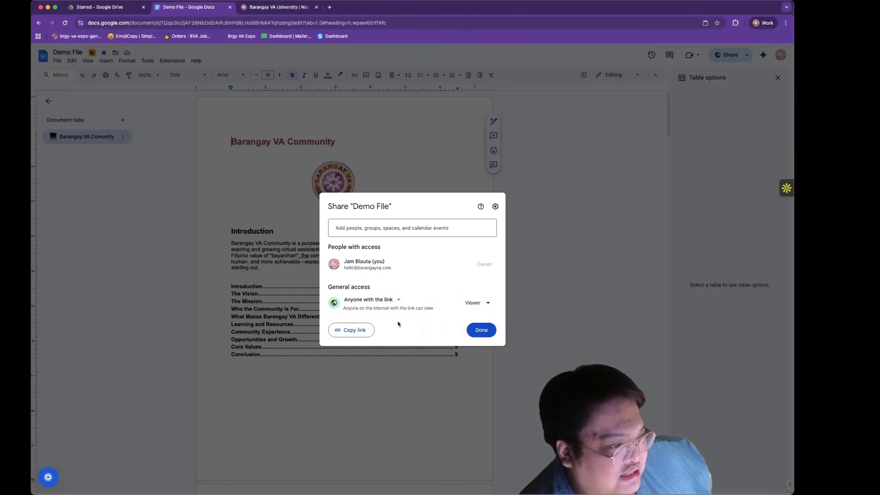
left_click(378, 366)
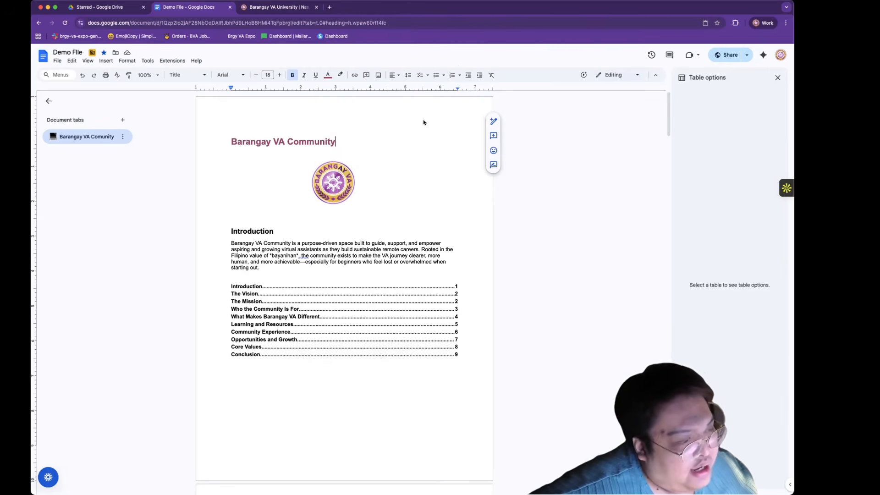
Start a comment on "Client outreach and application strategies" under Learning and Resources, mentioning the document owner's own account
scroll(392, 148, "down", 5)
scroll(381, 150, "down", 15)
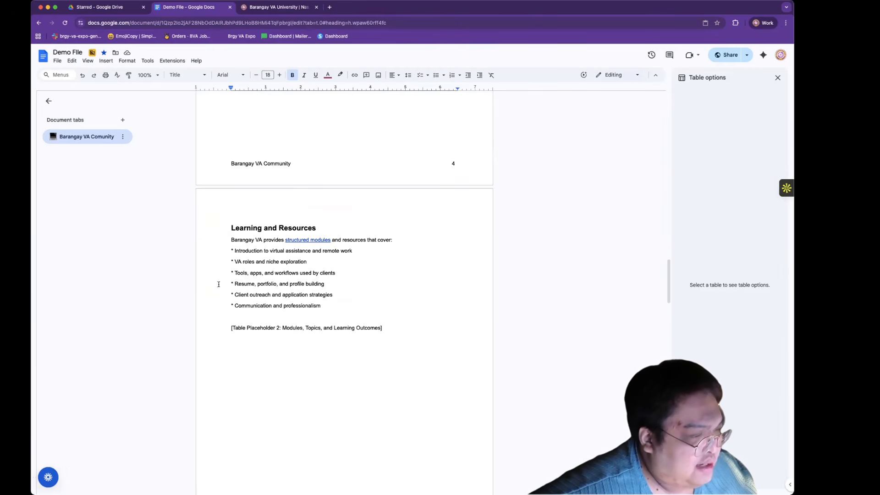
left_click_drag(233, 294, 337, 295)
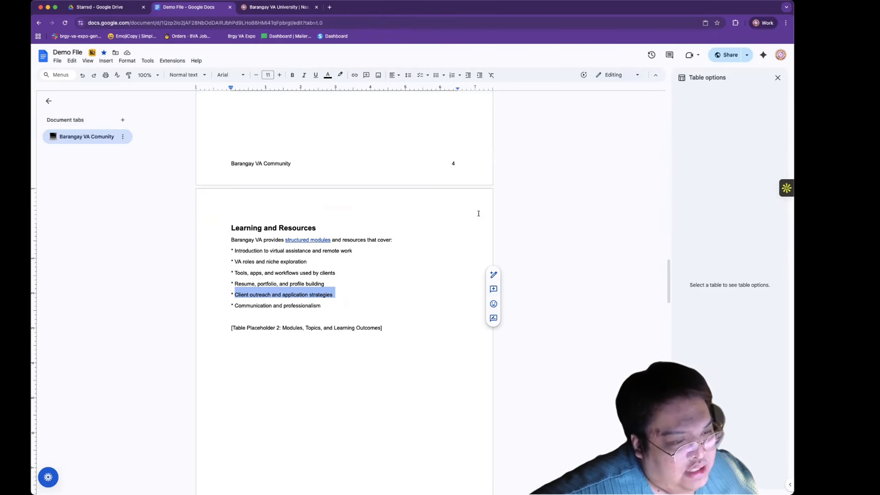
left_click(493, 289)
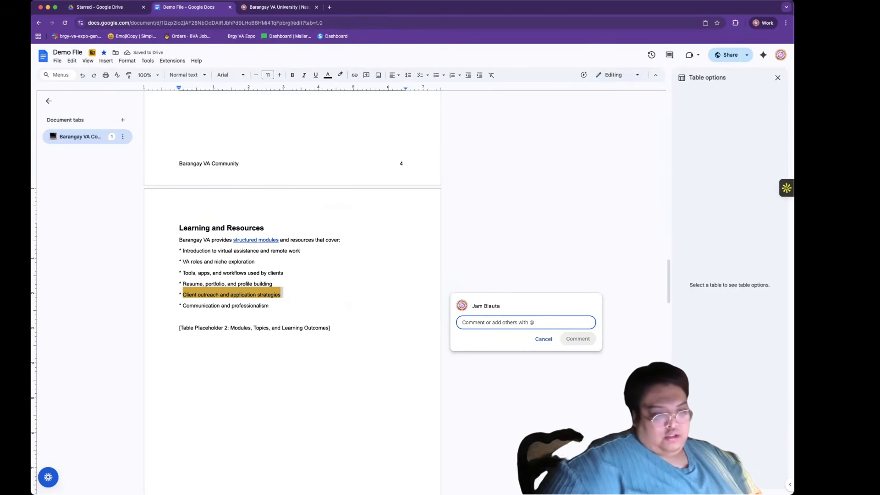
type("@")
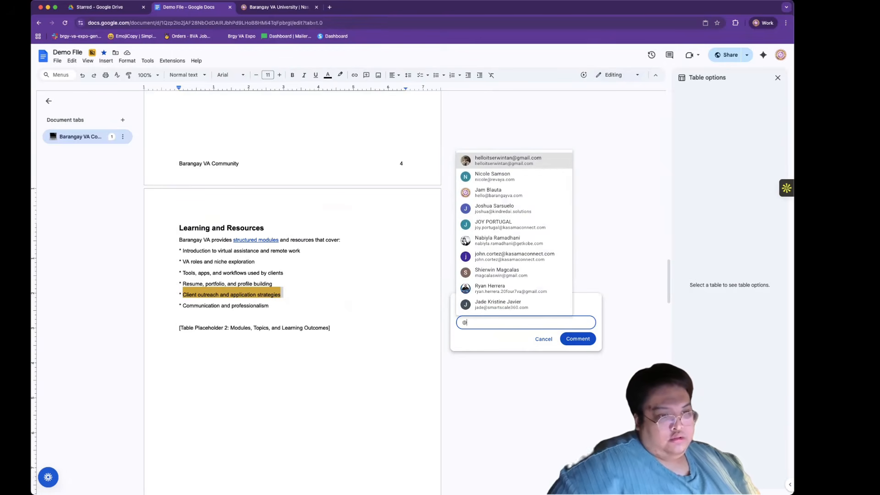
left_click(517, 195)
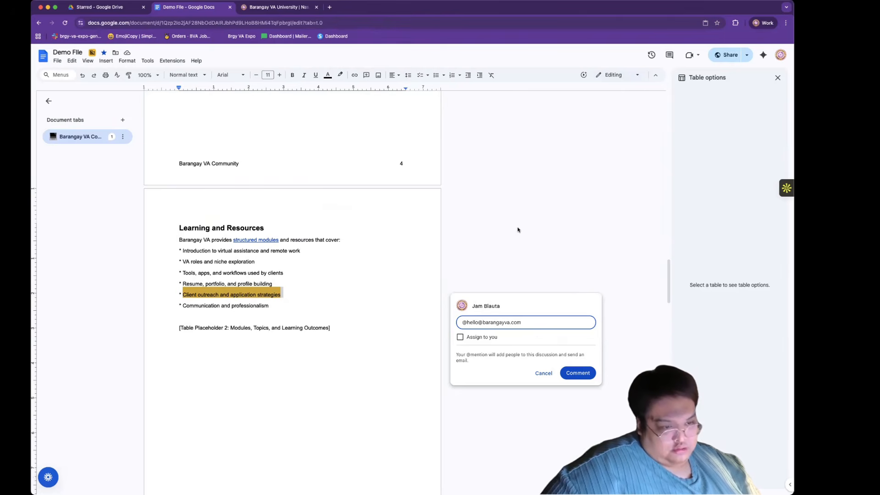
Write "What is this? Why did you add this? Is this even polished already?" after the mention and post the comment
type("W")
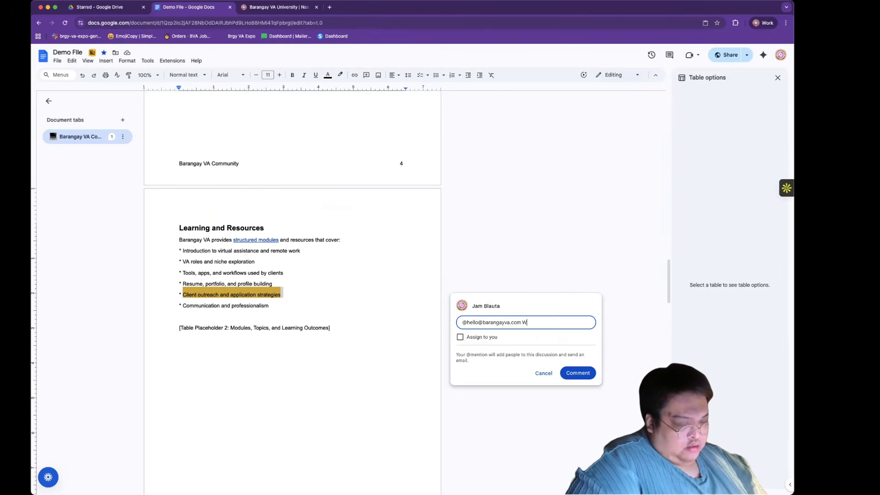
type("hat us this")
scroll(293, 293, "up", 20)
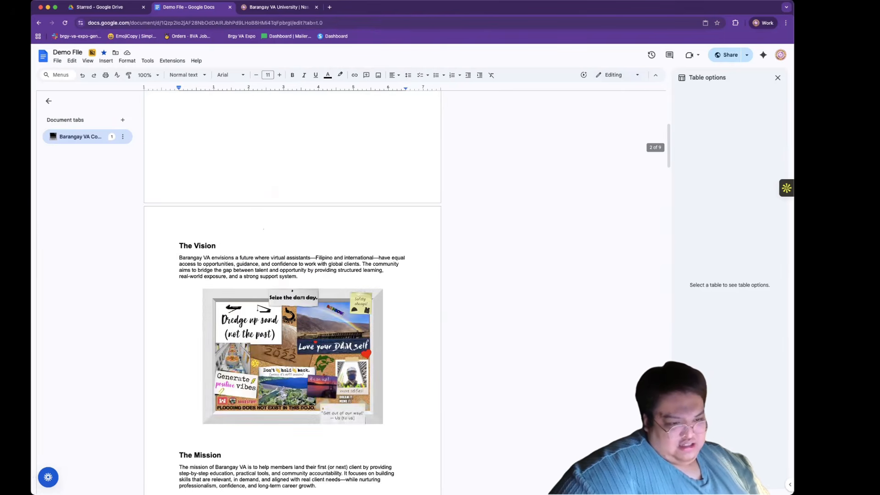
scroll(292, 293, "down", 20)
scroll(470, 342, "down", 8)
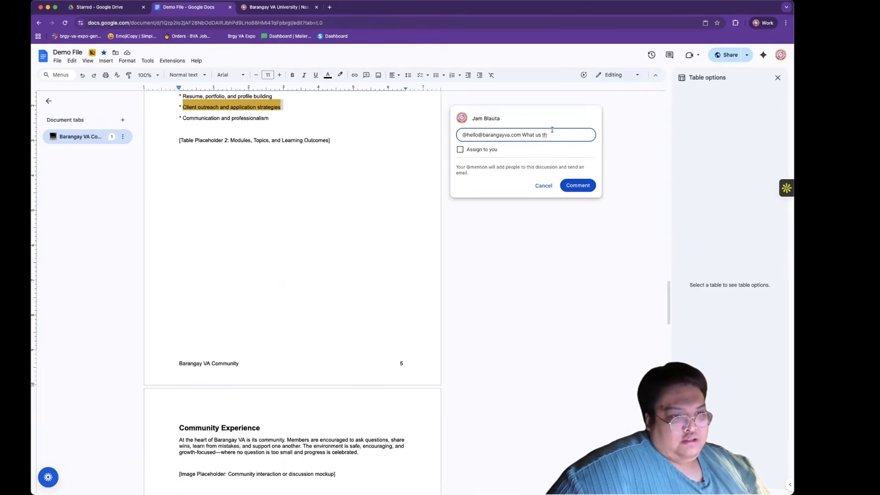
left_click_drag(551, 133, 535, 134)
type("i")
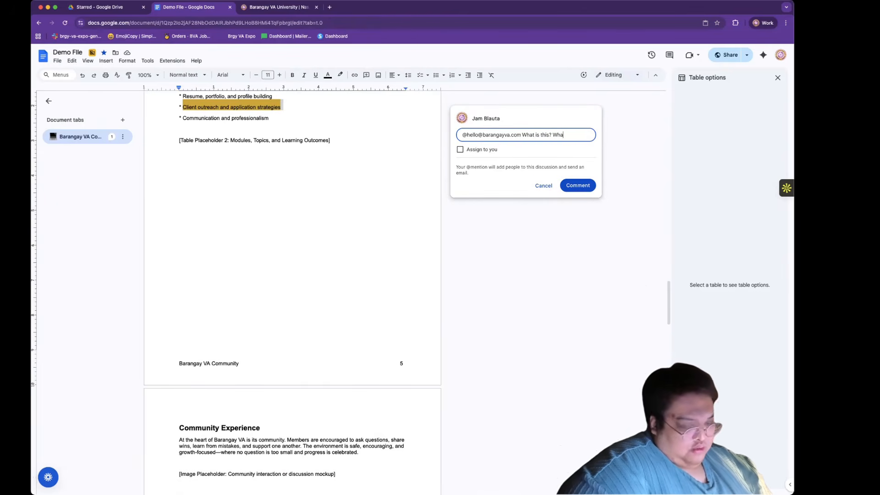
key("BackSpace")
key("BackSpace")
key("BackSpace")
key("BackSpace")
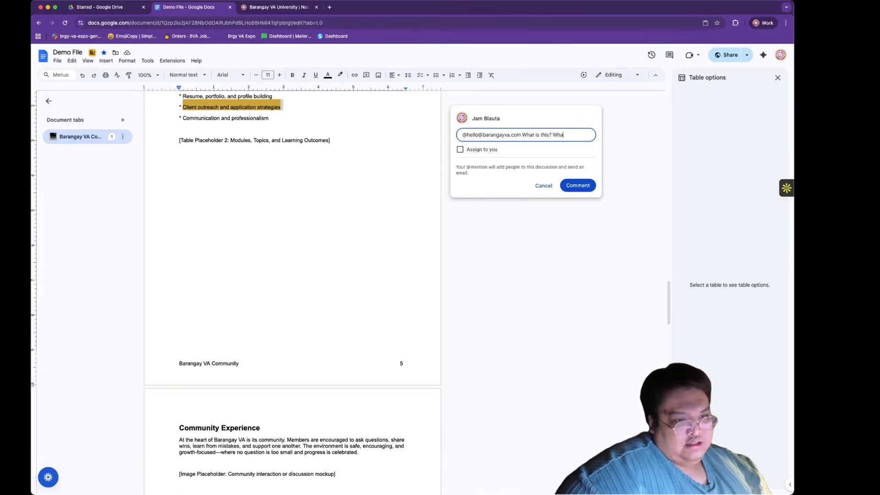
type("y did you a")
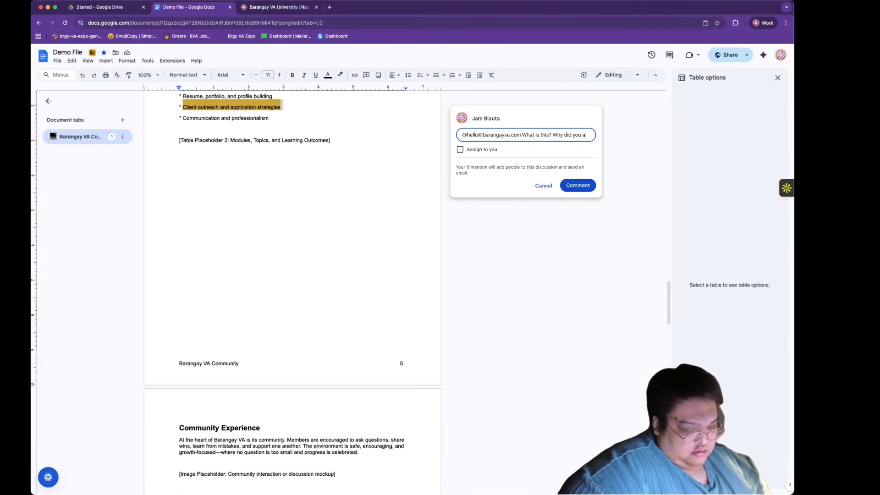
type("dd this")
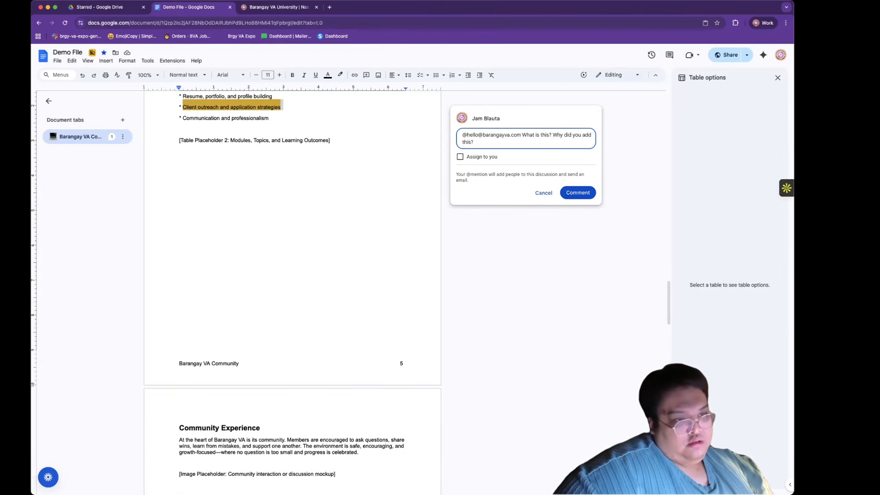
type("? Is this e")
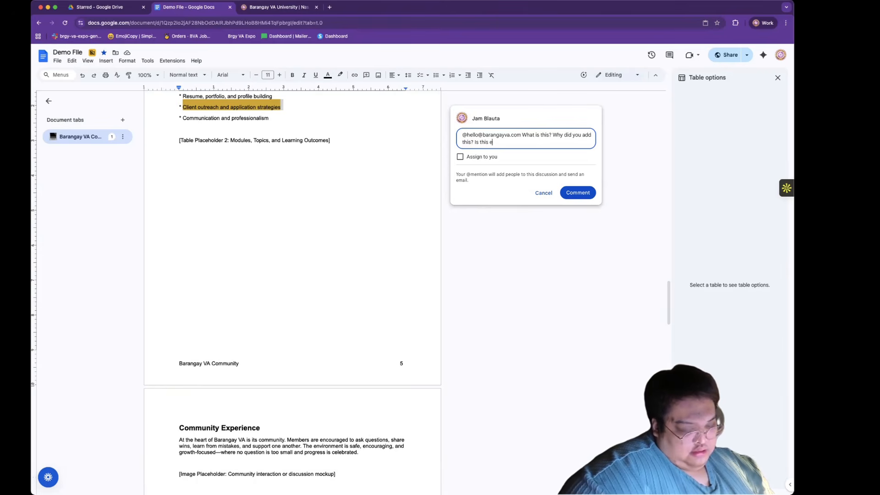
type("ven polished already?")
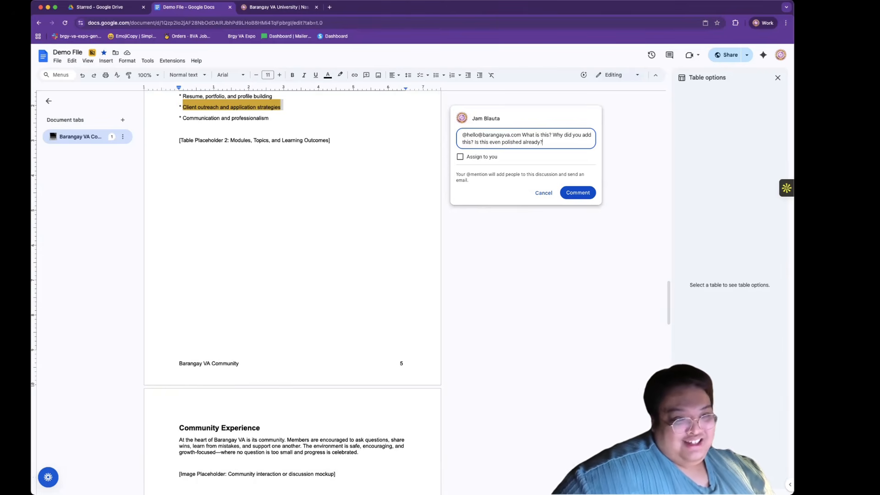
left_click(579, 193)
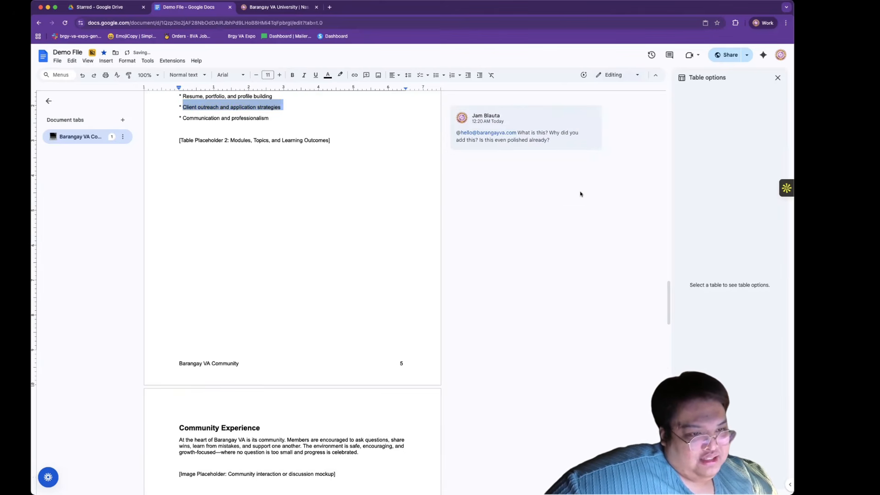
type("e")
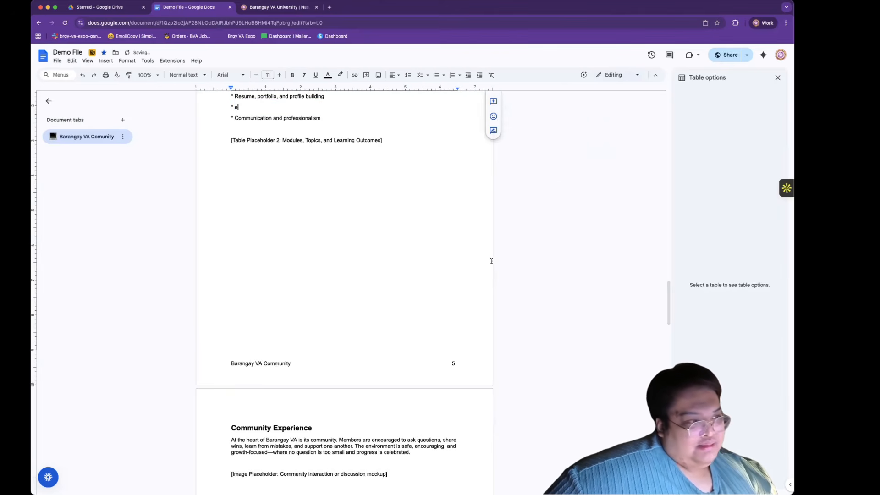
scroll(491, 260, "up", 20)
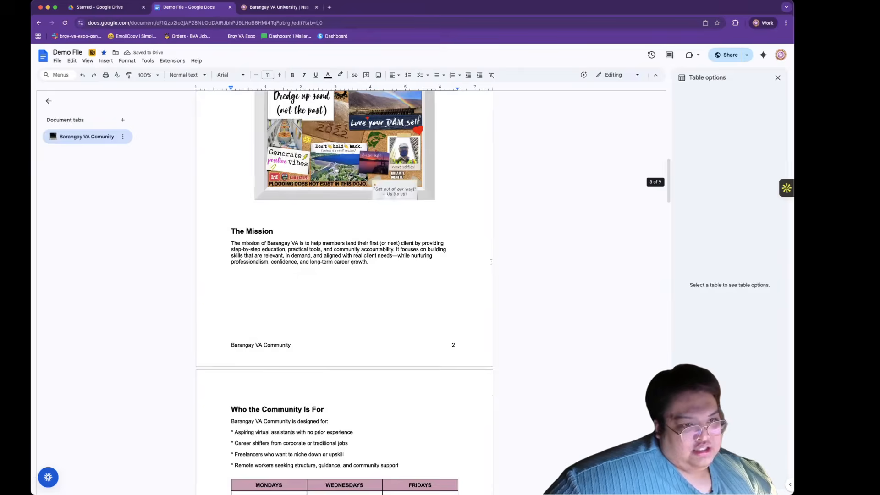
scroll(490, 262, "up", 10)
scroll(489, 264, "down", 20)
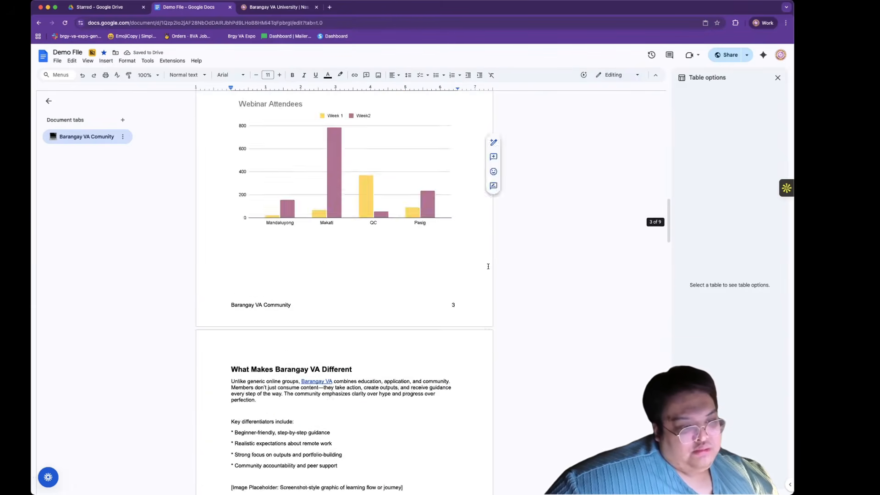
scroll(488, 266, "down", 13)
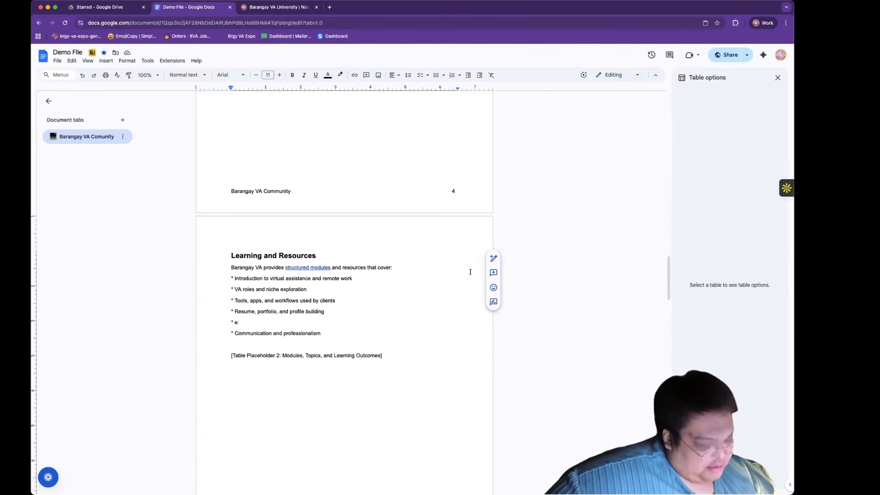
key("ctrl+z")
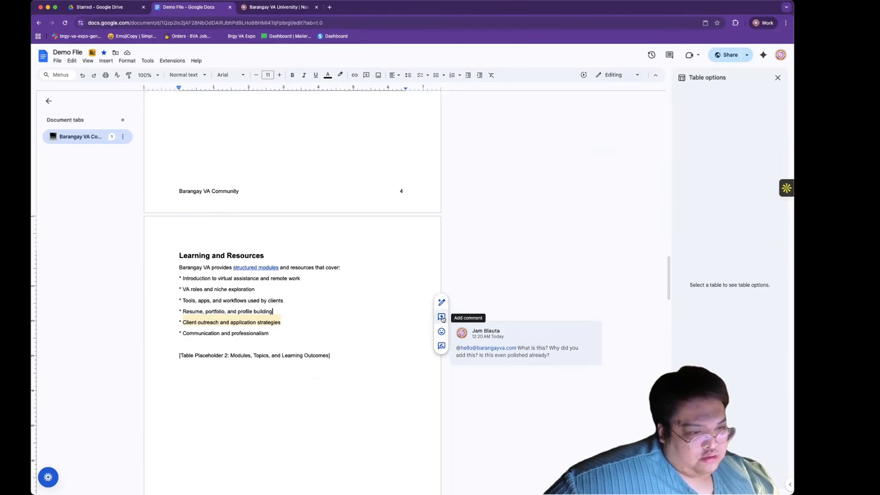
Expand the document tab's outline and add a laughing emoji reaction to the Table Placeholder 2 line under Learning and Resources
scroll(319, 330, "down", 3)
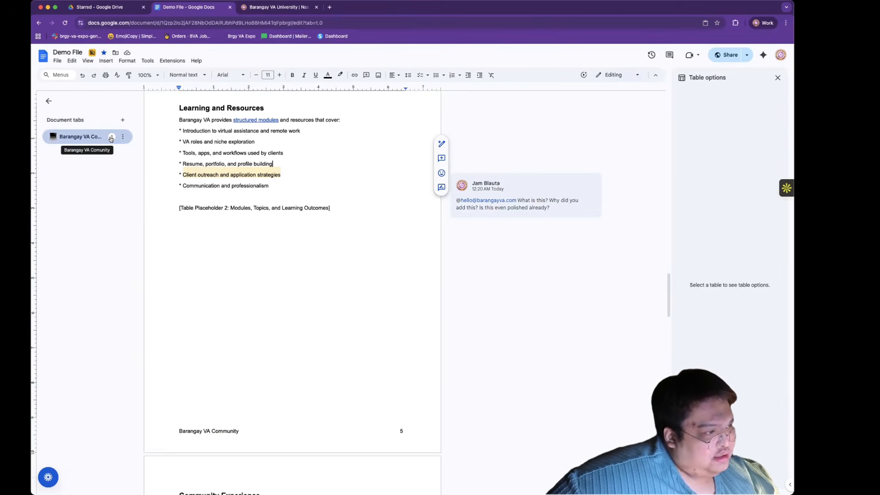
left_click(91, 137)
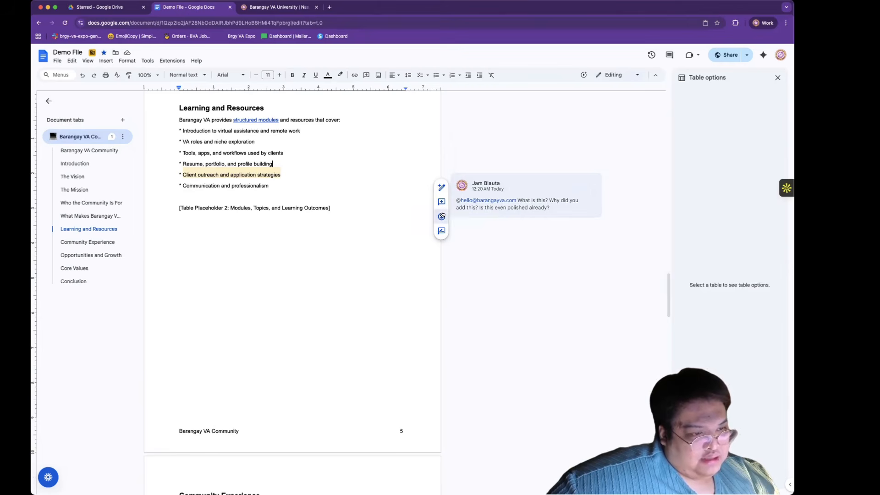
left_click(442, 213)
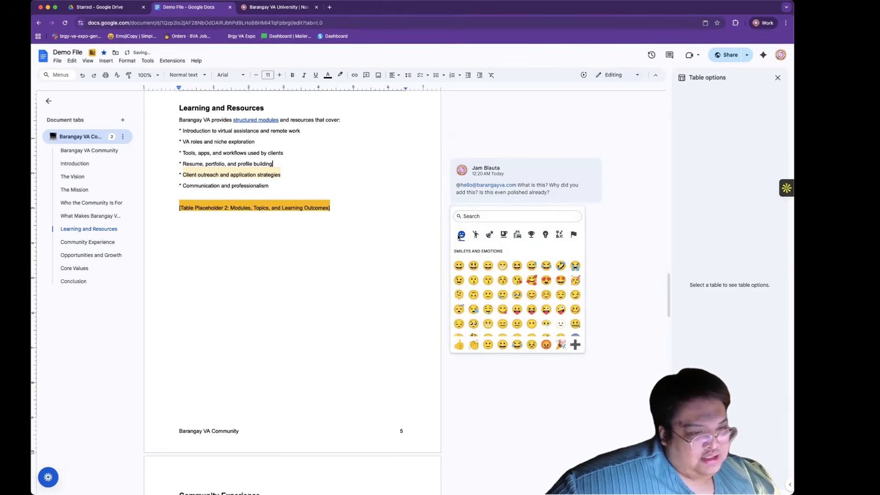
left_click(516, 266)
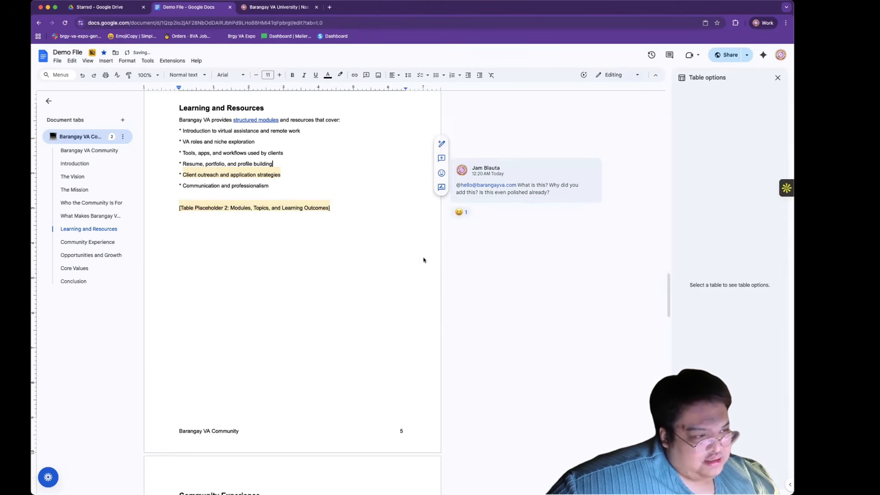
Mark the comment on "Client outreach and application strategies" under Learning and Resources as resolved
left_click(237, 249)
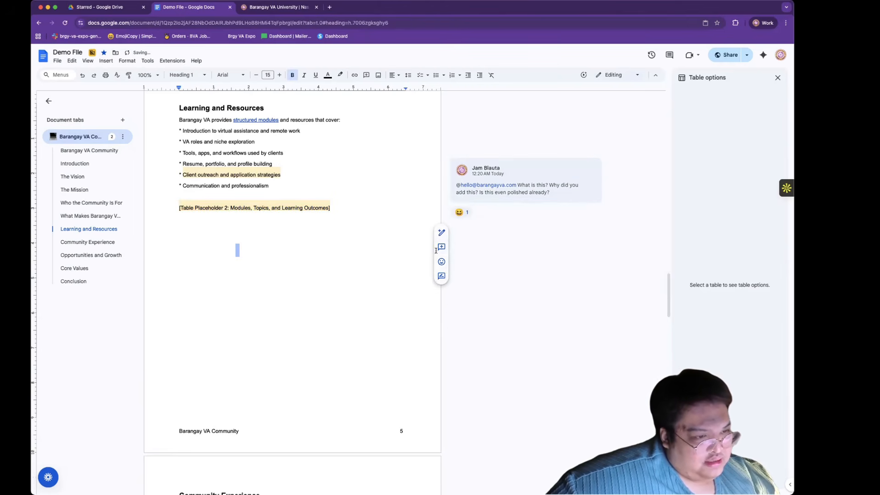
left_click(341, 227)
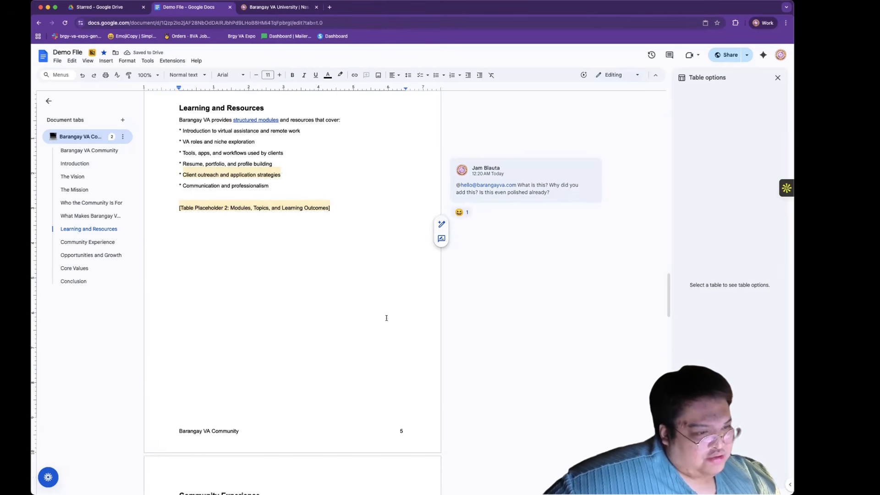
scroll(349, 315, "down", 2)
scroll(349, 314, "up", 7)
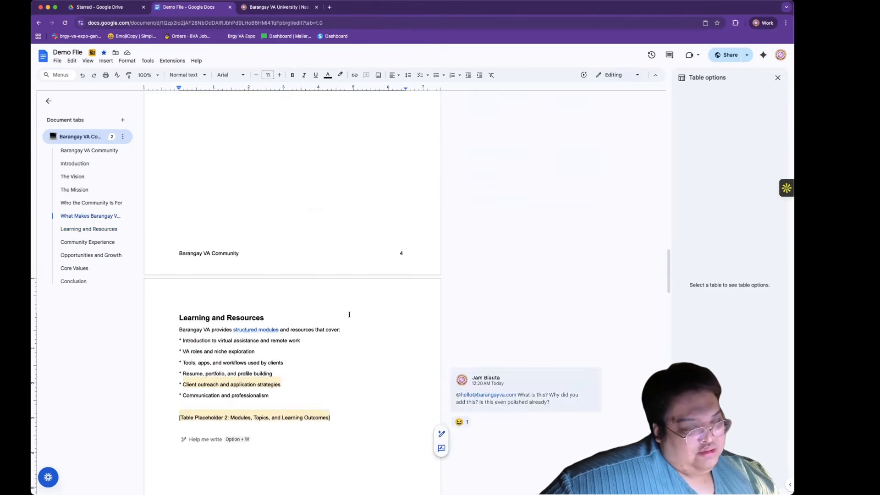
scroll(349, 315, "down", 4)
scroll(349, 314, "up", 3)
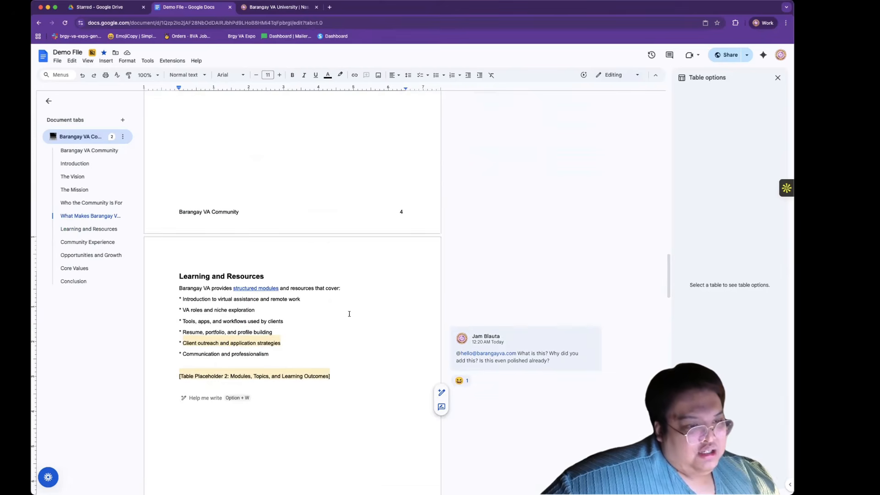
scroll(350, 315, "down", 2)
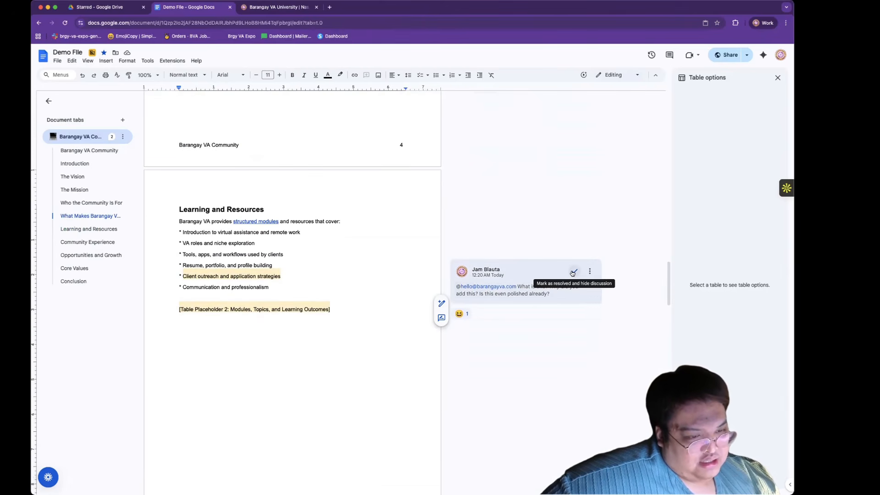
left_click(572, 272)
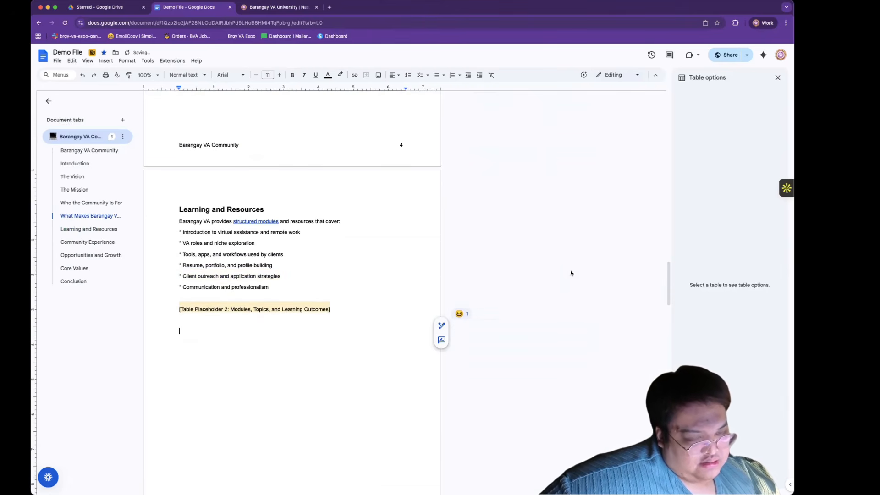
Add a heart-face emoji reaction to the Table Placeholder 2 line and mark its emoji reactions as resolved
left_click(458, 315)
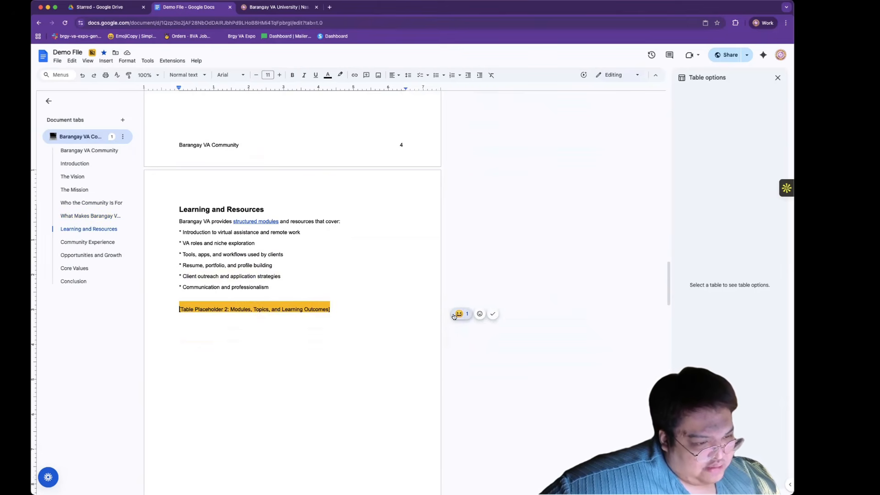
left_click(480, 313)
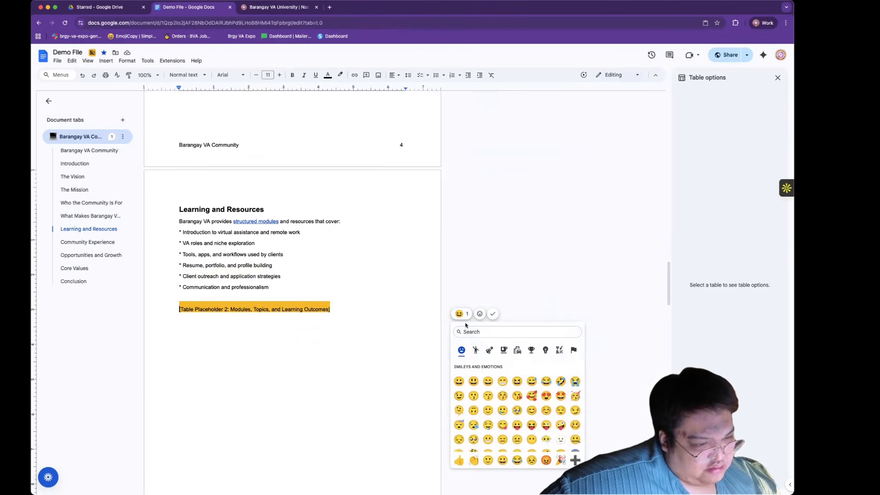
type(":heart-face:")
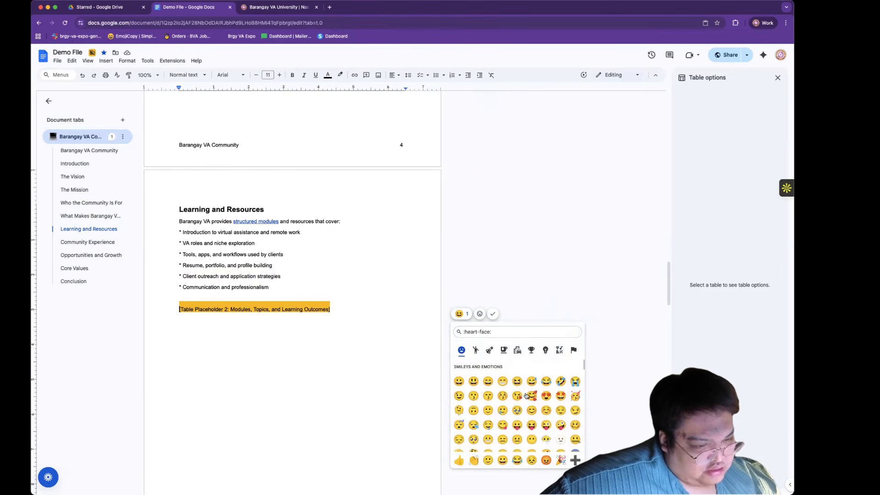
left_click(526, 396)
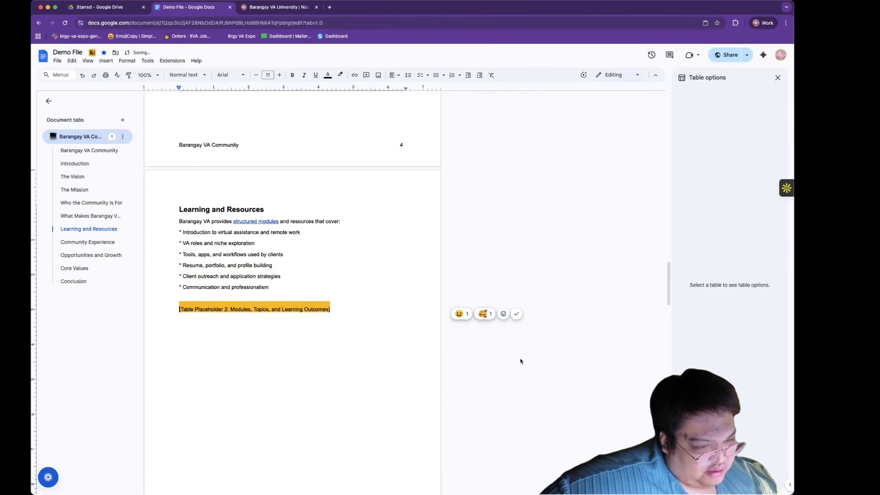
left_click(520, 315)
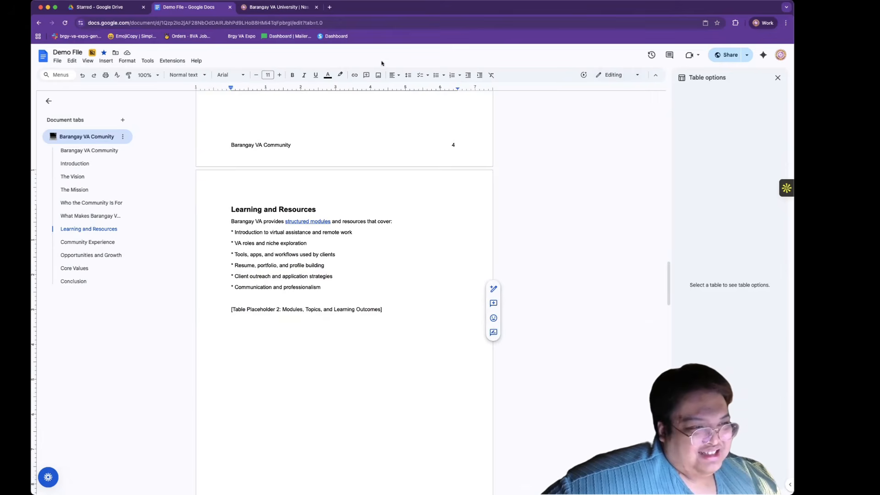
Review the whole document from the title page through the schedule table and webinar chart to the Conclusion, and return to the beginning
key("super+Up")
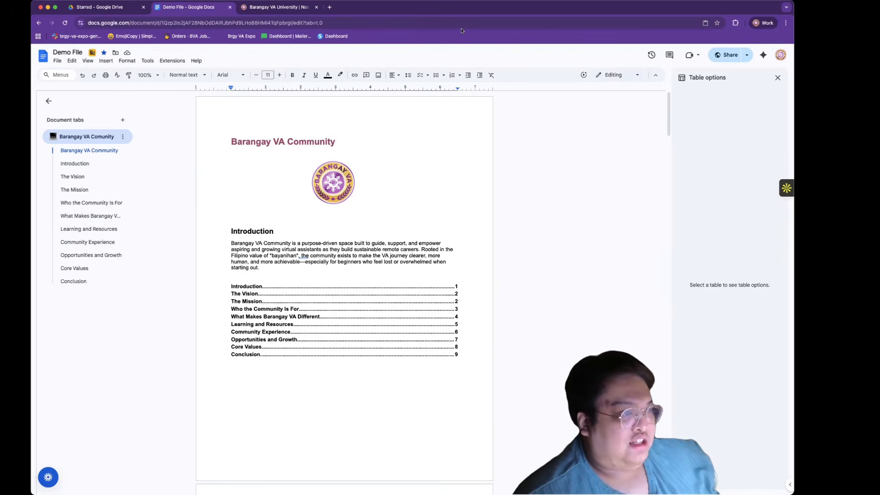
scroll(403, 115, "down", 12)
scroll(406, 109, "down", 7)
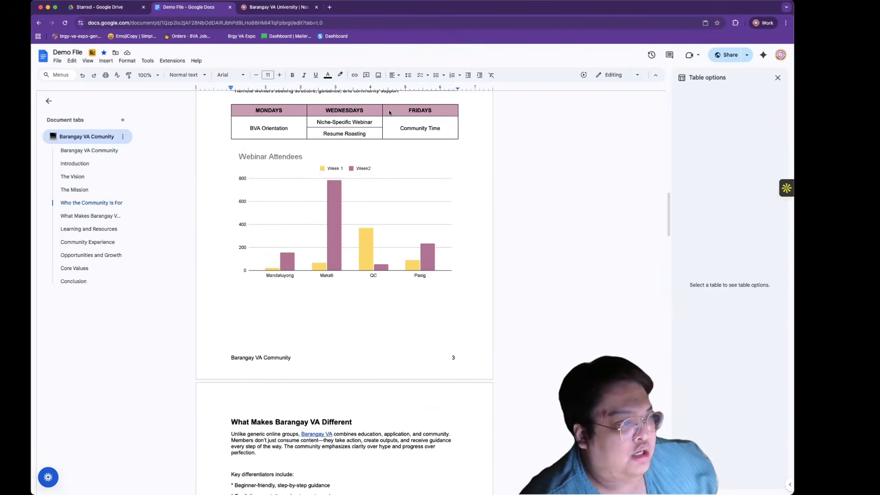
scroll(384, 110, "down", 15)
scroll(382, 111, "up", 16)
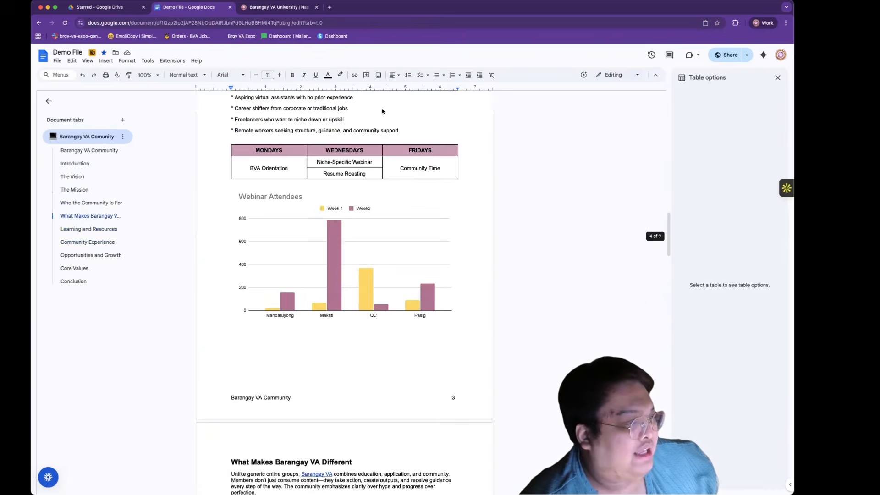
scroll(382, 111, "up", 20)
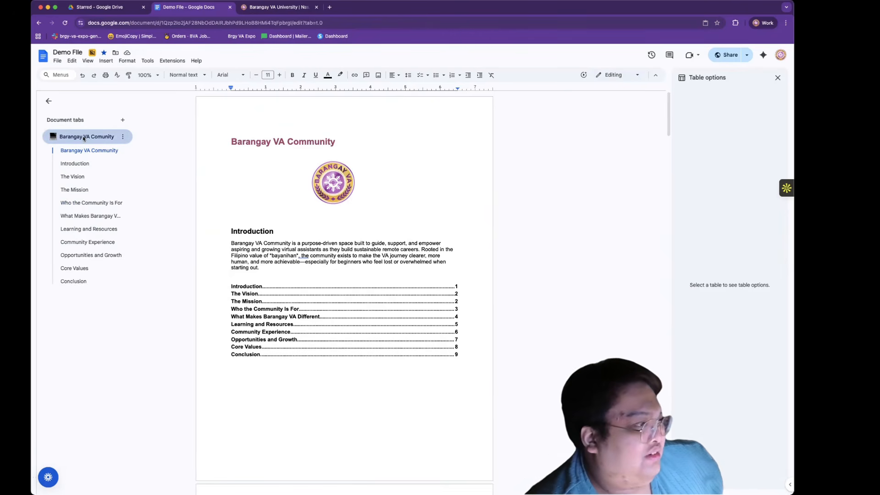
scroll(251, 245, "down", 20)
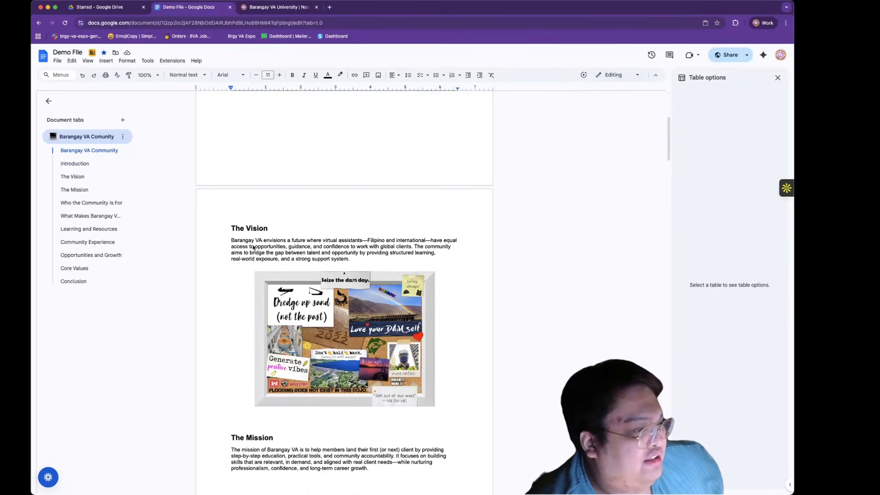
scroll(252, 245, "down", 20)
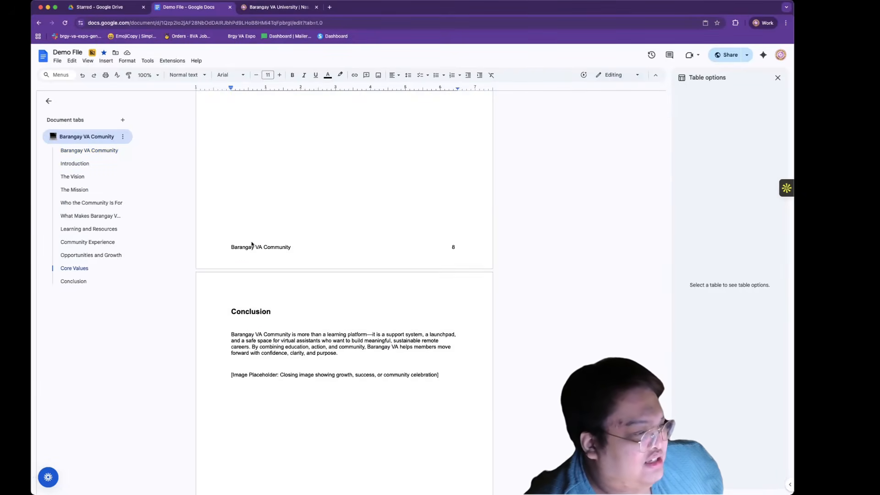
scroll(251, 243, "up", 15)
scroll(251, 243, "up", 20)
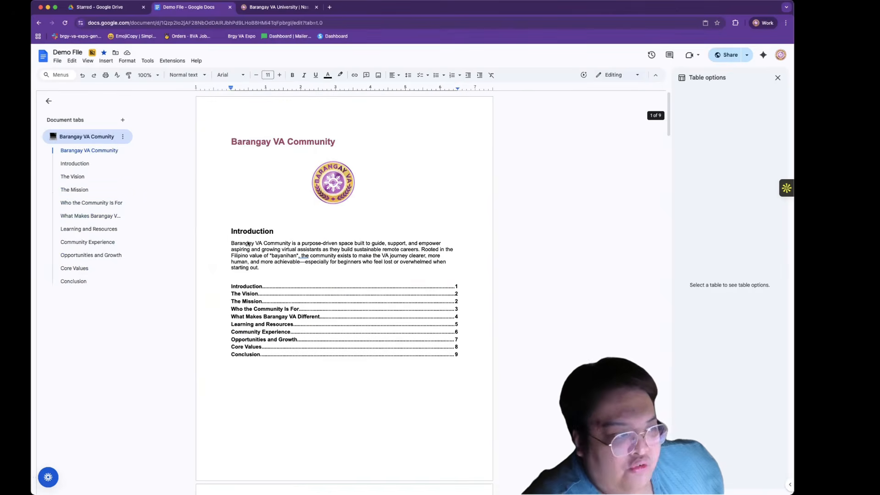